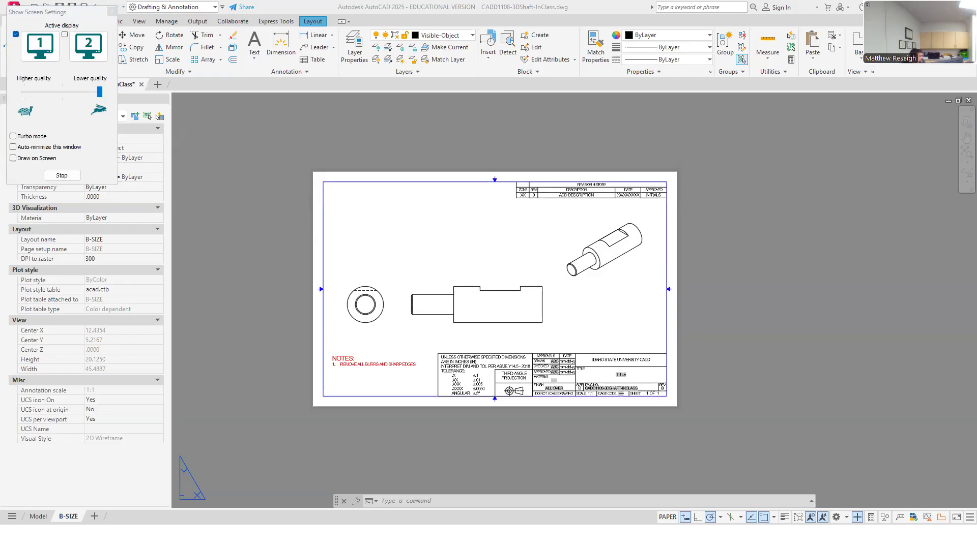
Step: Review the dimensioned shaft in the CADD1108-3DShaft PDF and return to the B-SIZE layout in AutoCAD
key("alt+Tab")
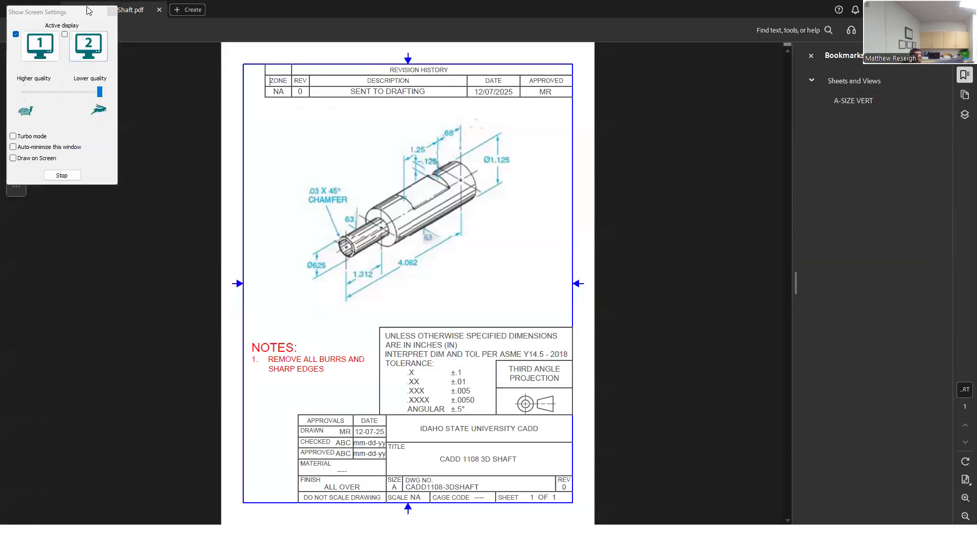
left_click_drag(84, 14, 0, 15)
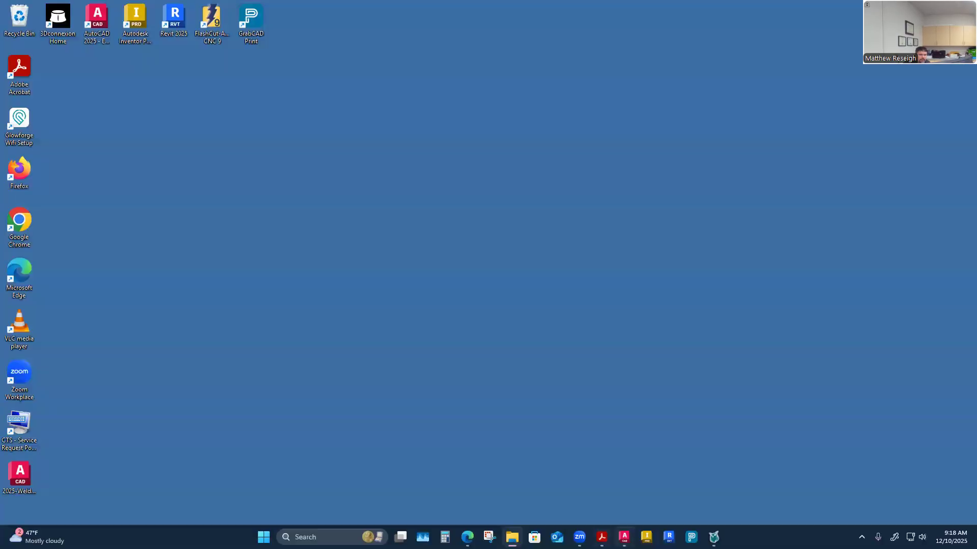
left_click(624, 537)
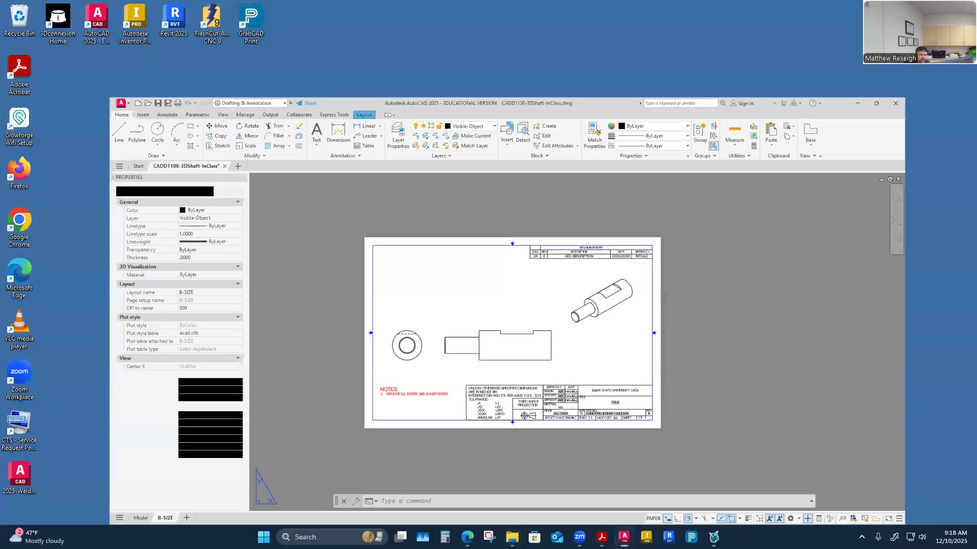
left_click(602, 537)
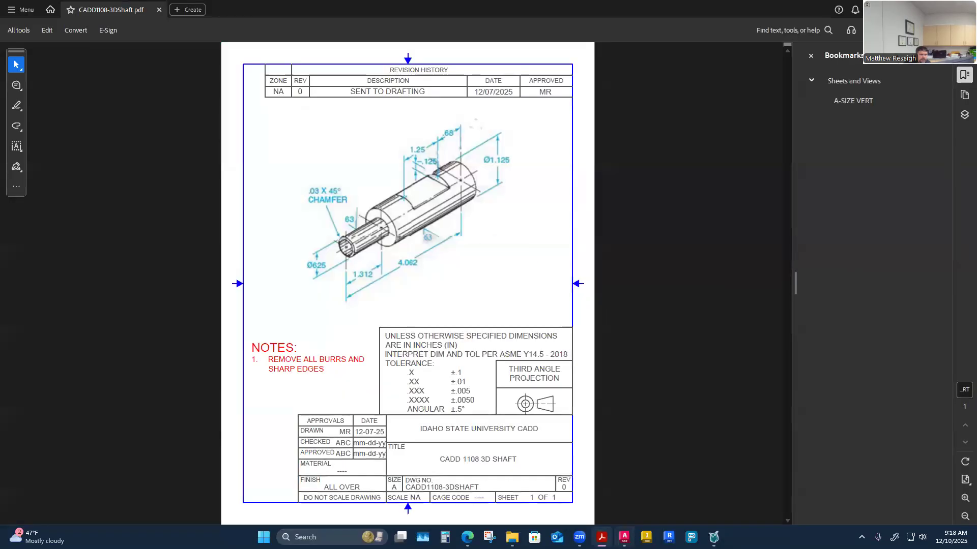
left_click(624, 537)
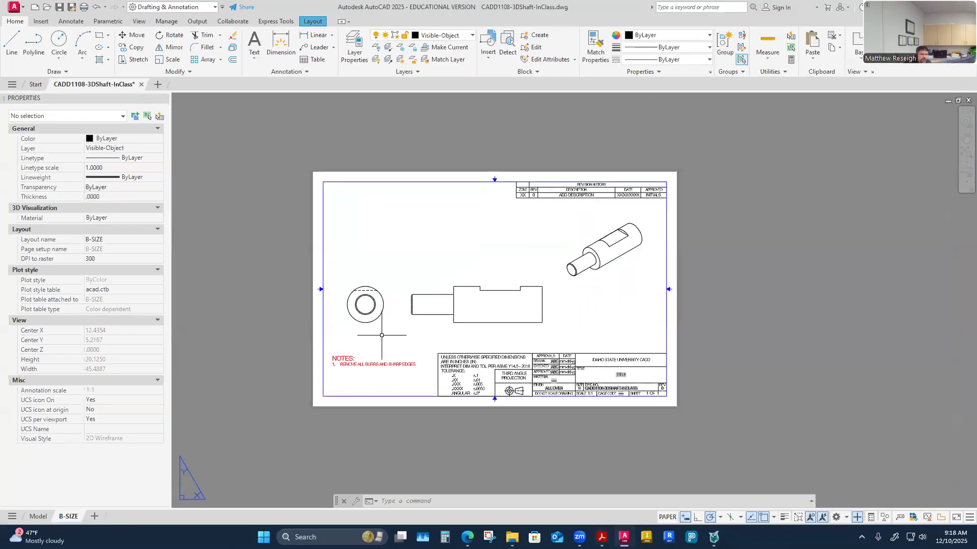
Step: Set the lineweight of the MD_Hidden layer to 0.13 mm
scroll(383, 338, "up", 4)
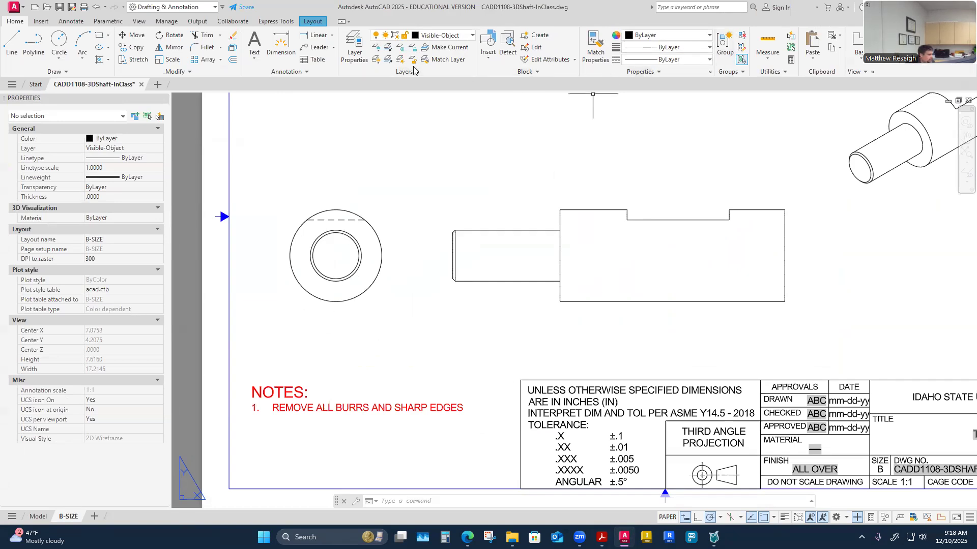
left_click(354, 51)
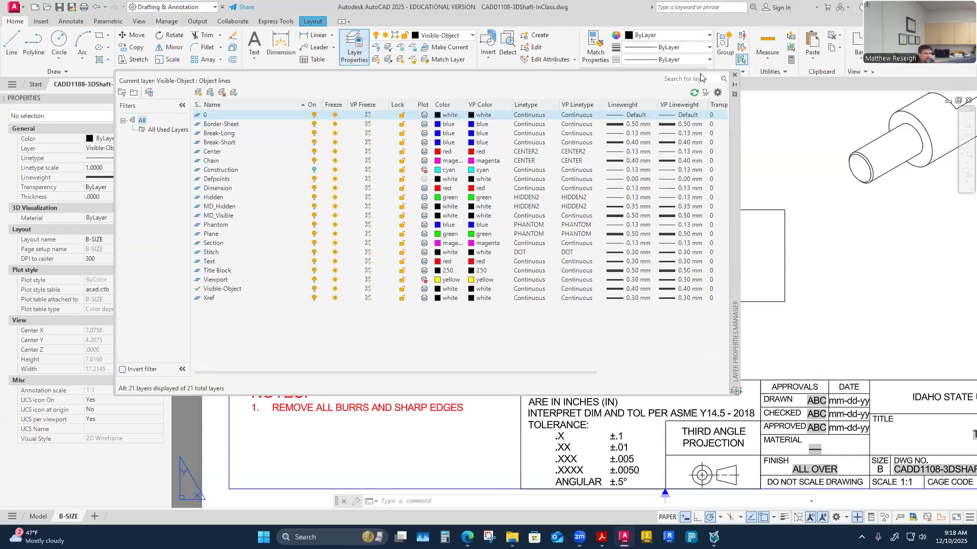
left_click(734, 75)
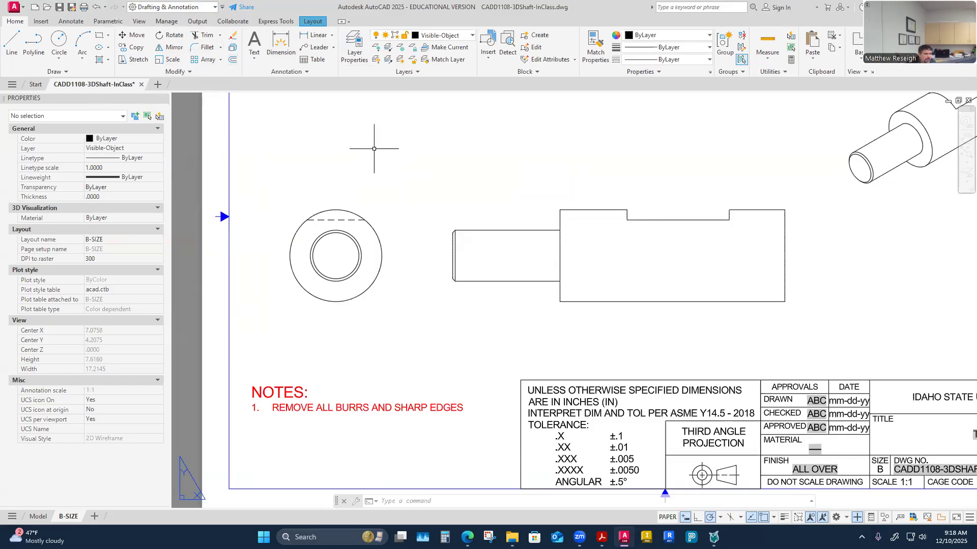
left_click(359, 59)
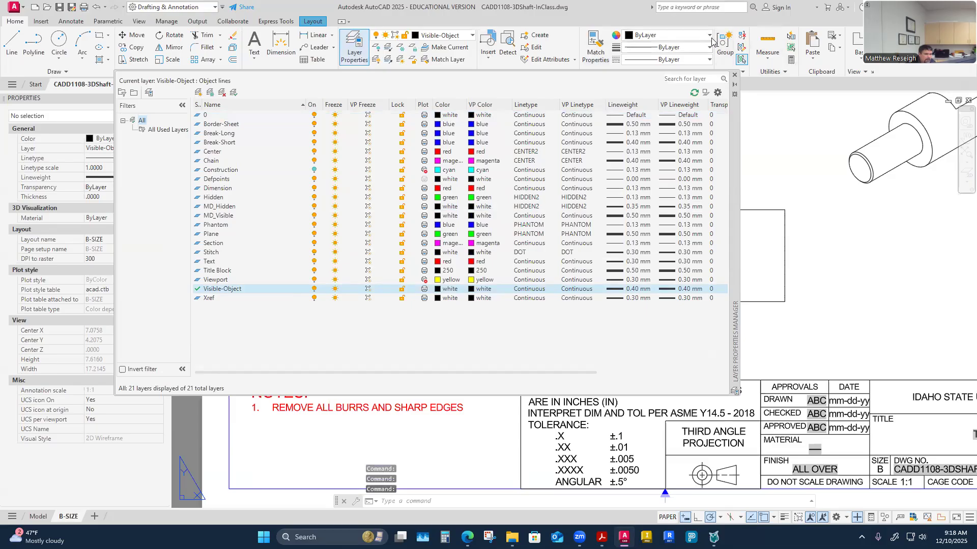
left_click(215, 8)
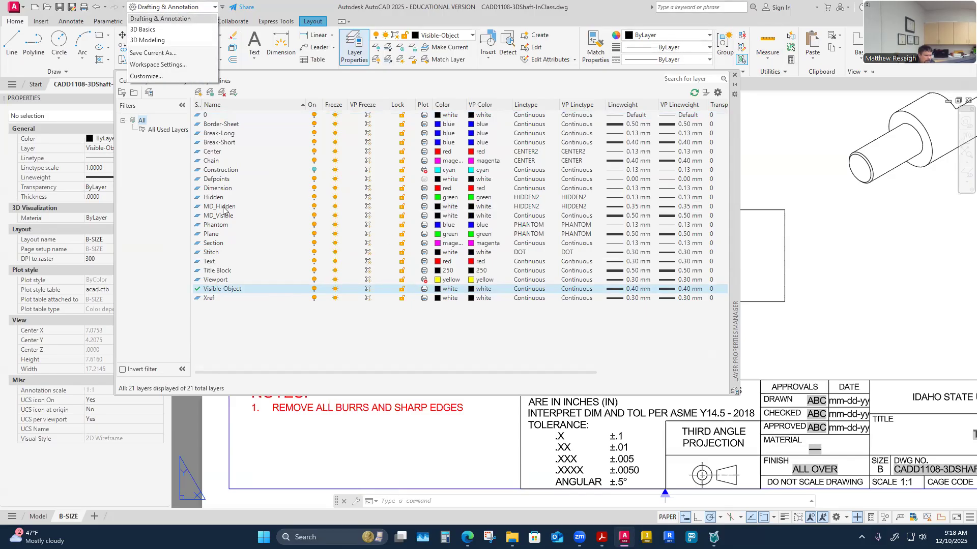
left_click(226, 209)
left_click(230, 208)
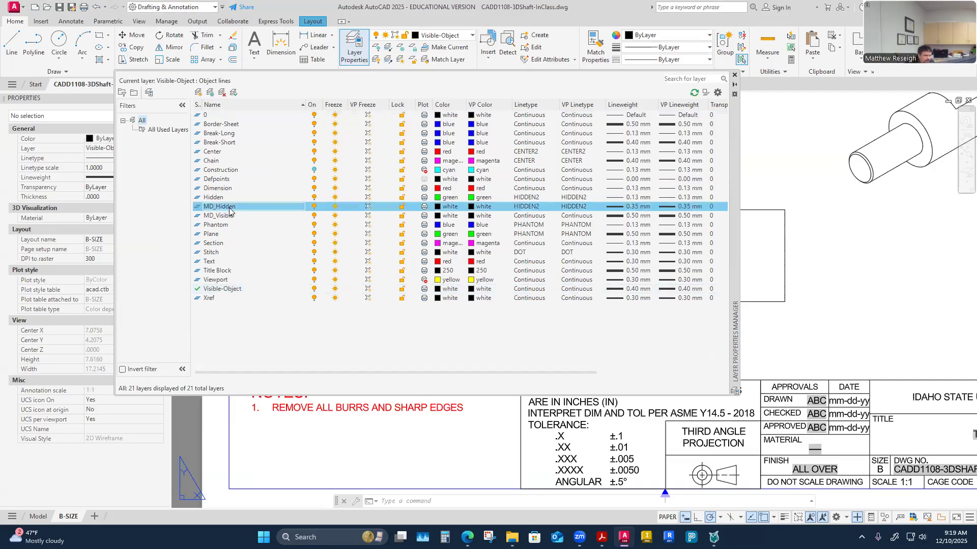
left_click(636, 208)
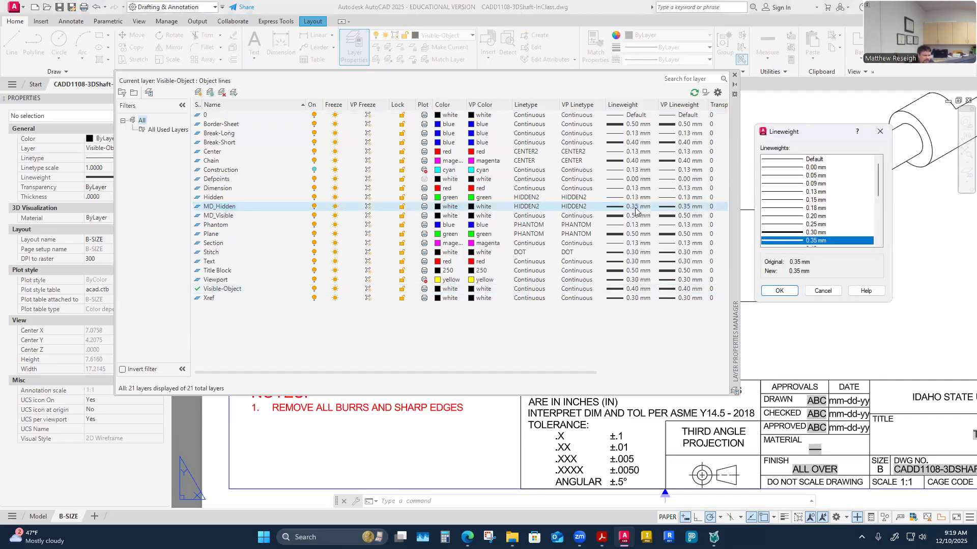
left_click(816, 193)
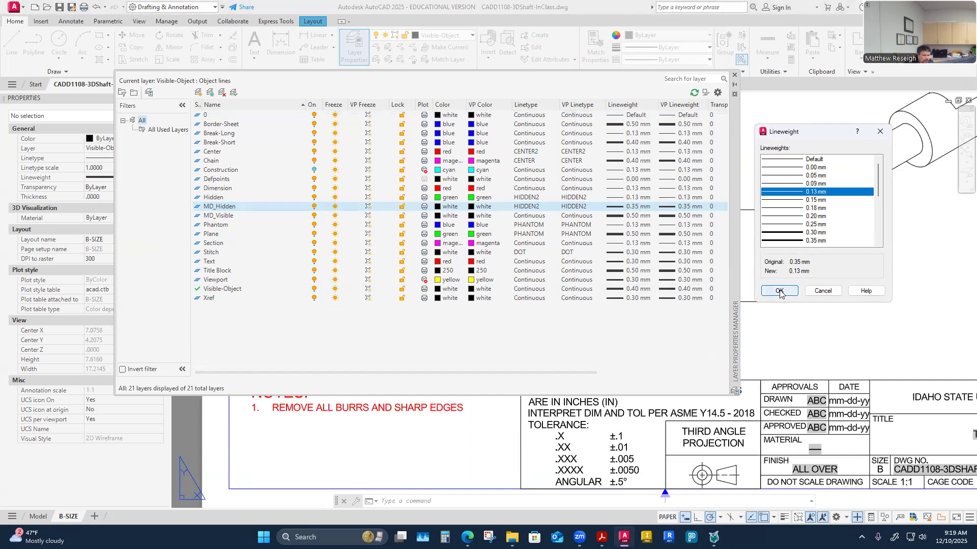
left_click(779, 290)
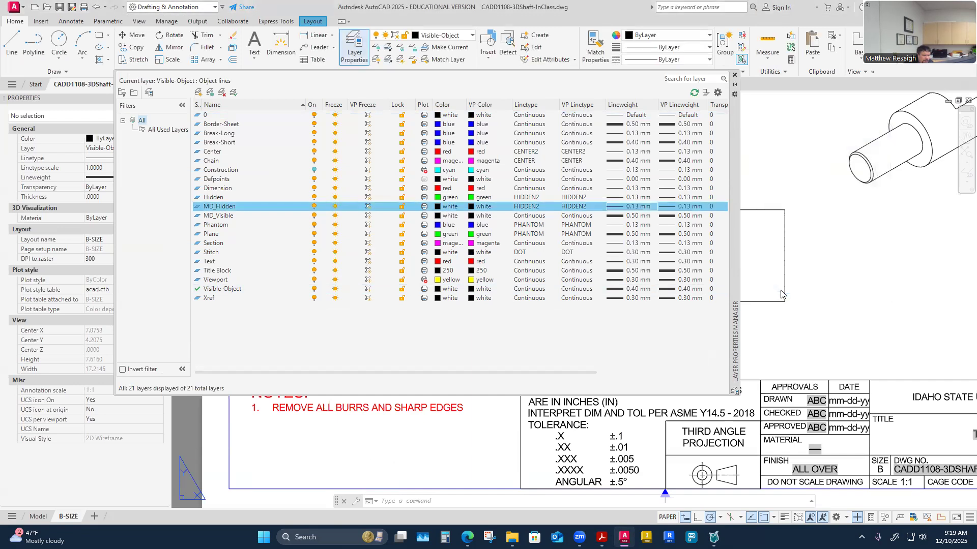
Step: Set the lineweight of the MD_Visible layer to 0.40 mm
left_click(636, 215)
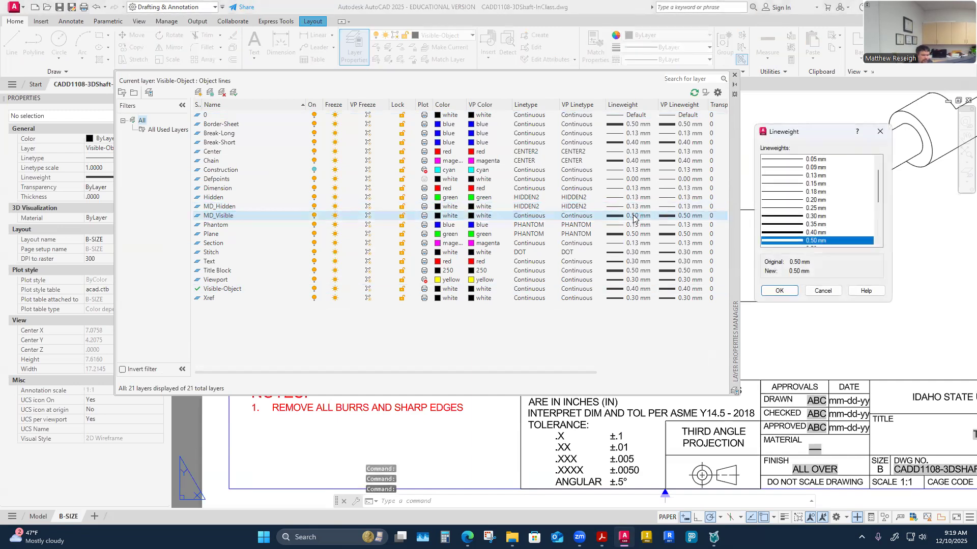
left_click(816, 232)
left_click(780, 290)
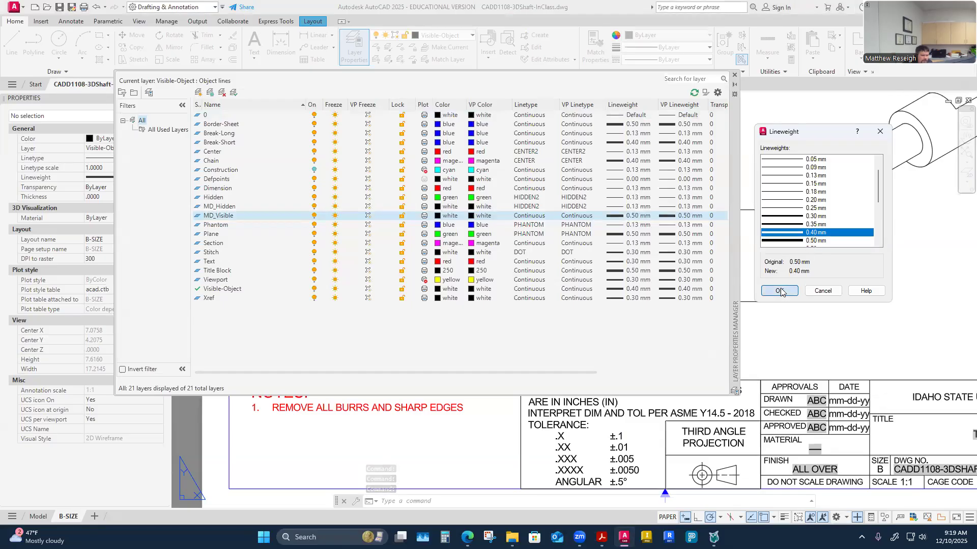
Step: Change the color of the MD_Hidden layer to green and close the layer properties
left_click(447, 209)
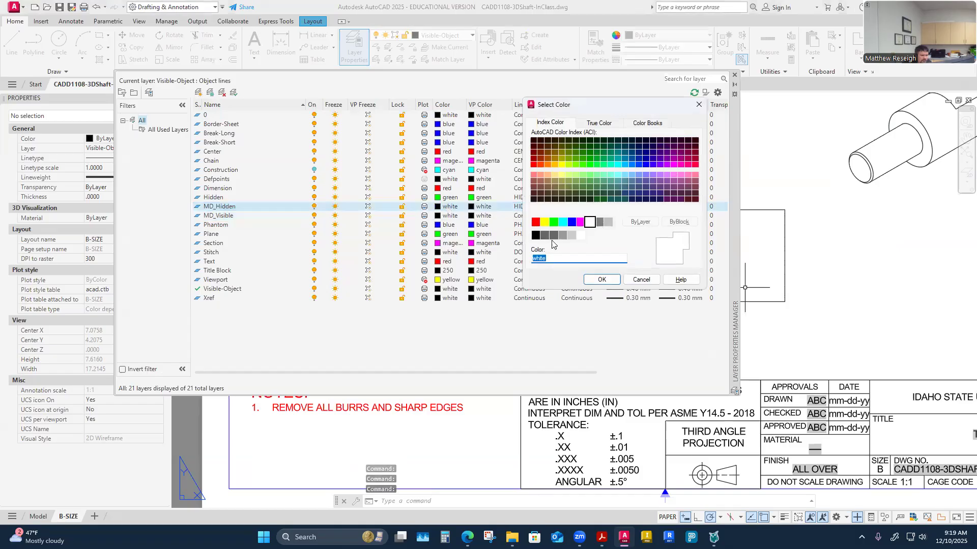
left_click(553, 222)
left_click(601, 280)
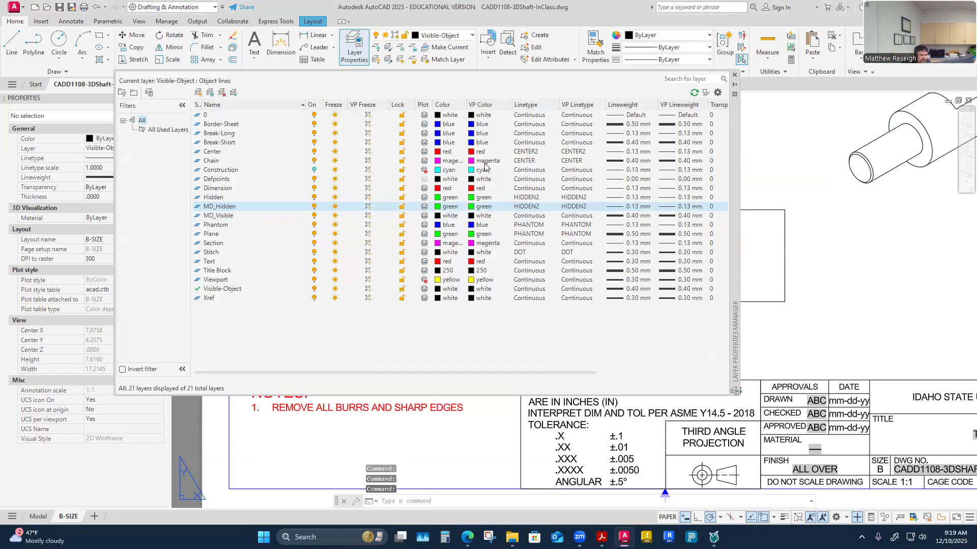
left_click(735, 75)
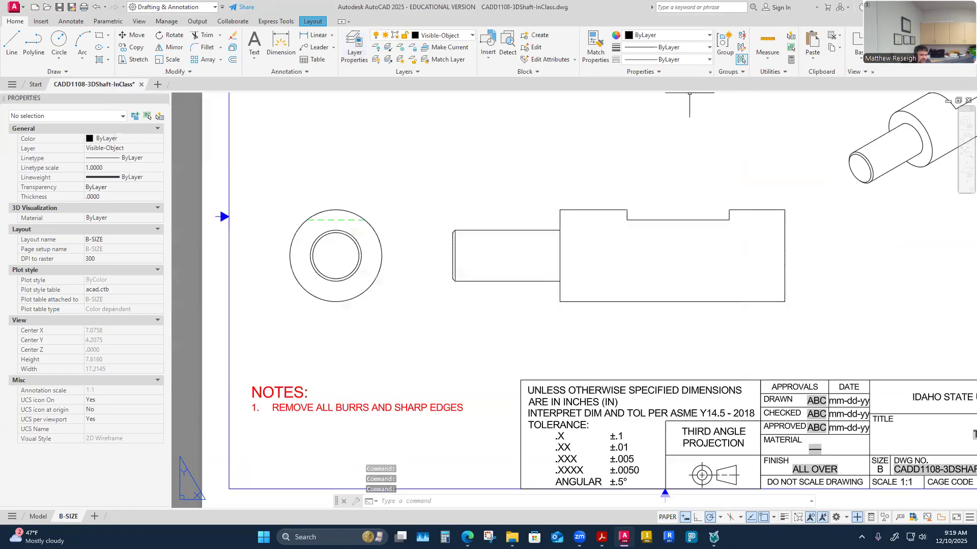
Step: Make Center the current layer
middle_click(438, 272)
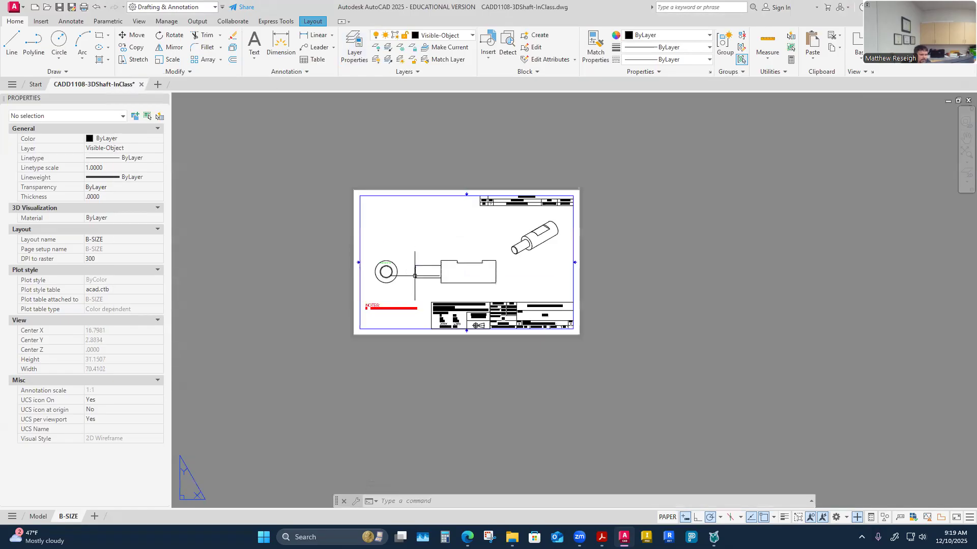
scroll(438, 272, "down", 4)
scroll(359, 276, "up", 4)
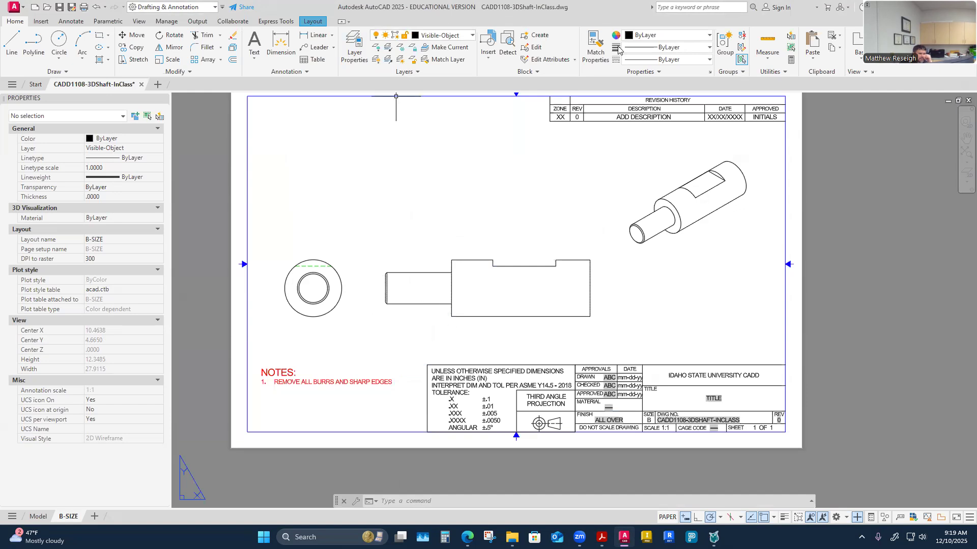
left_click(707, 36)
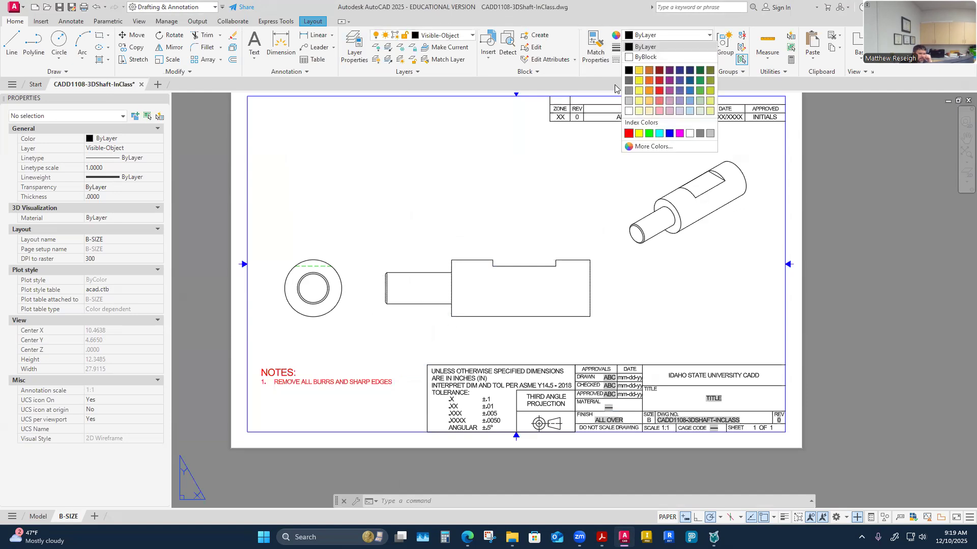
left_click(459, 35)
left_click(474, 36)
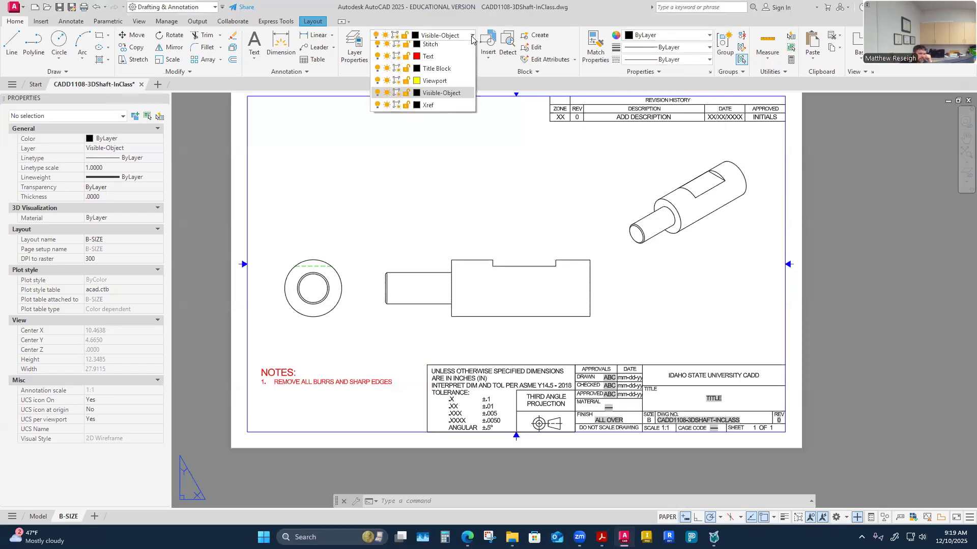
left_click(442, 101)
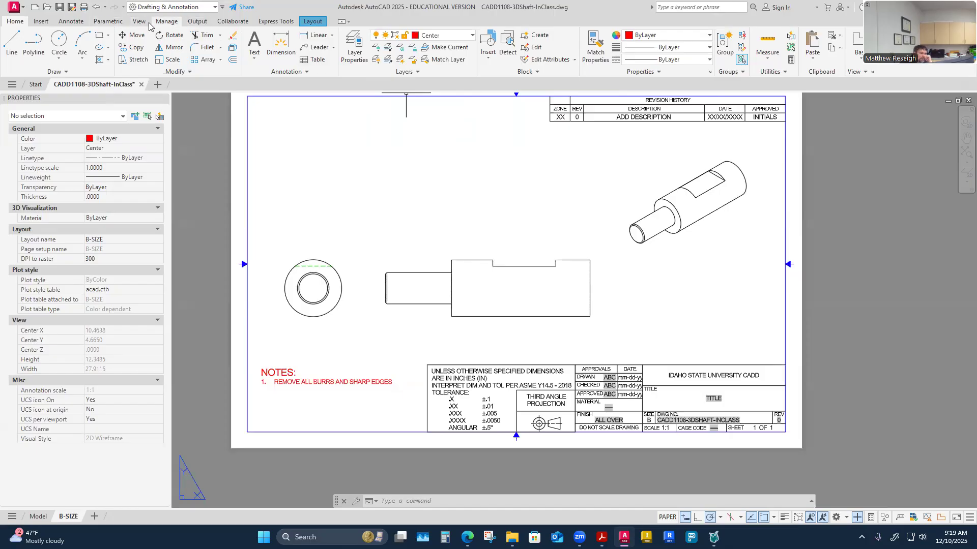
Step: Add a center mark to the outer circle of the shaft's end view
left_click(72, 21)
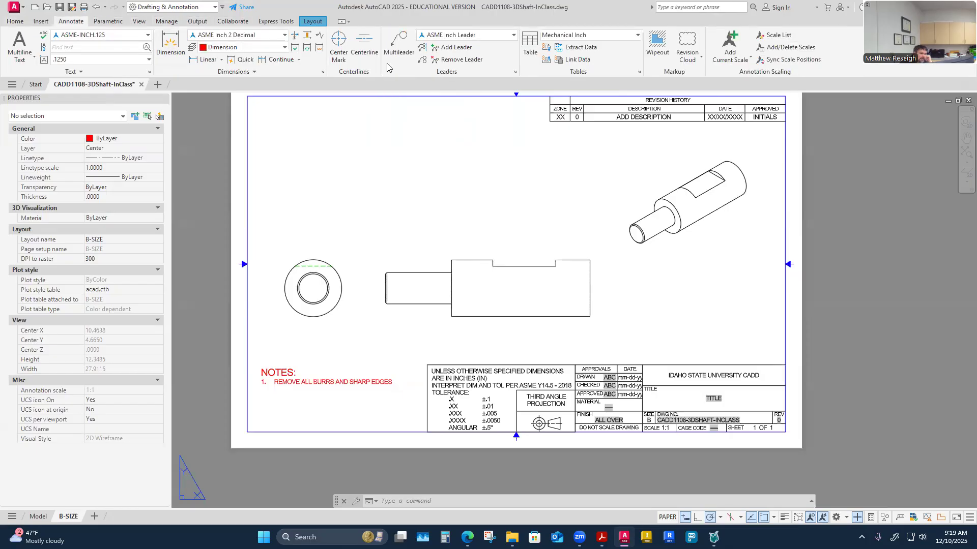
left_click(338, 46)
scroll(285, 331, "up", 4)
left_click(319, 285)
scroll(244, 327, "down", 6)
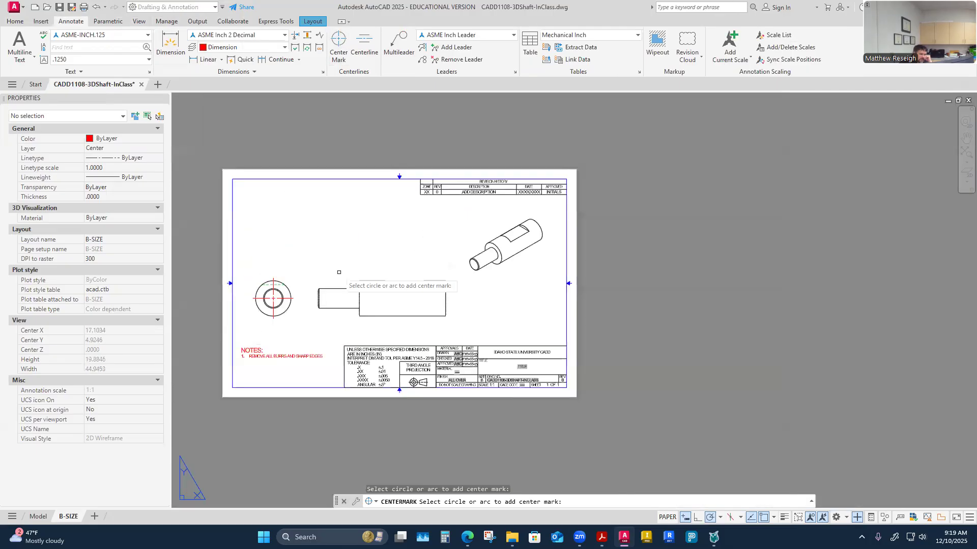
Step: Add a centerline between the upper and lower edges of the large-diameter body in the shaft's side view
scroll(339, 272, "up", 4)
left_click(364, 51)
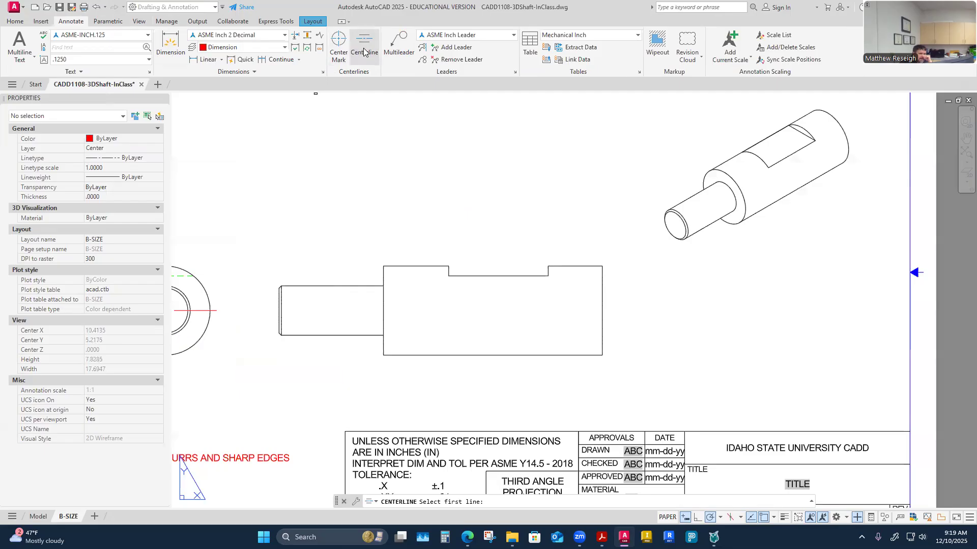
left_click(415, 266)
left_click(419, 355)
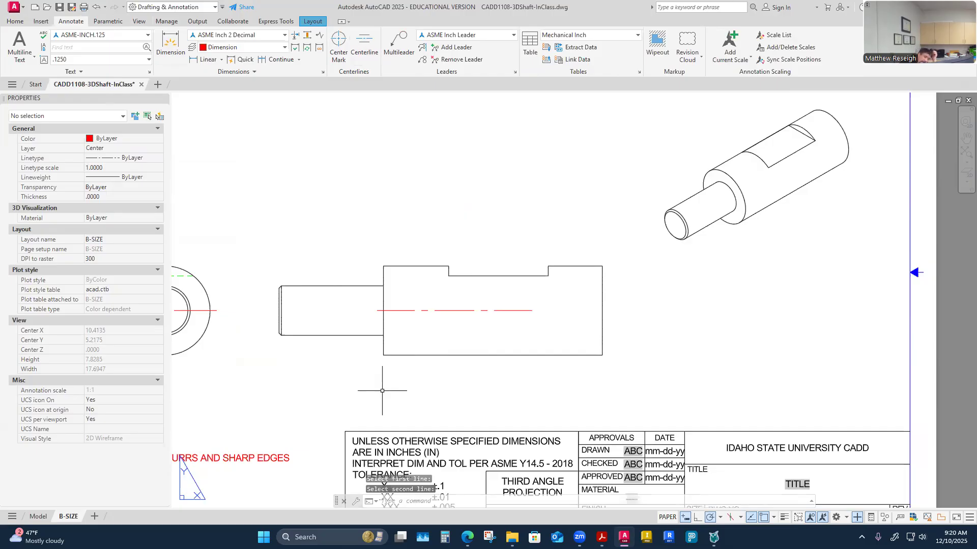
Step: Stretch the left end of the side view's centerline to the chamfered end face of the small-diameter section
scroll(434, 368, "down", 4)
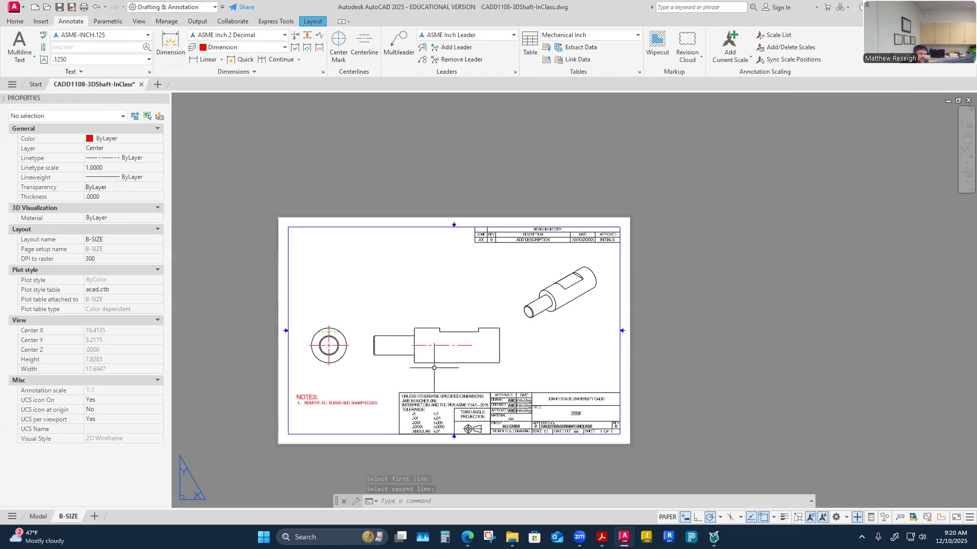
scroll(387, 360, "up", 4)
left_click(415, 346)
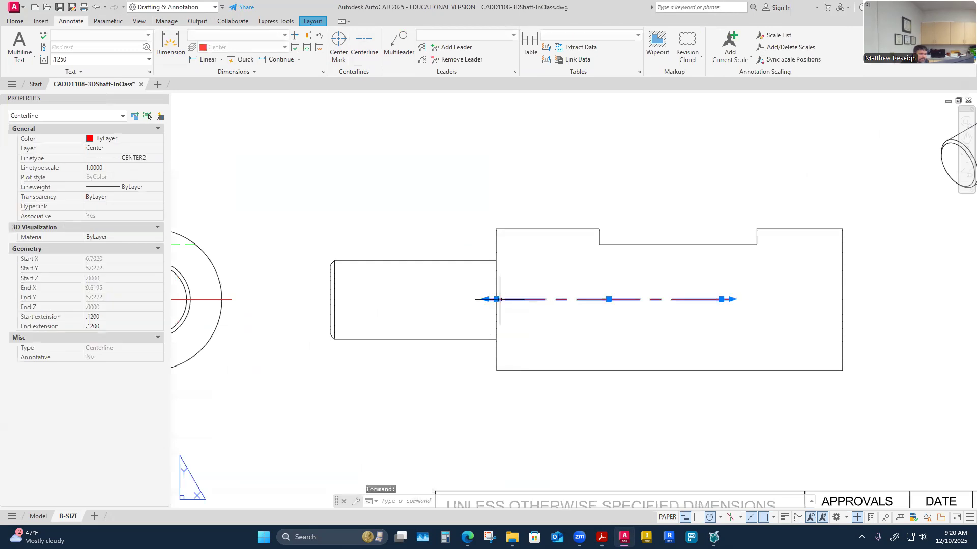
left_click(497, 299)
scroll(332, 305, "up", 4)
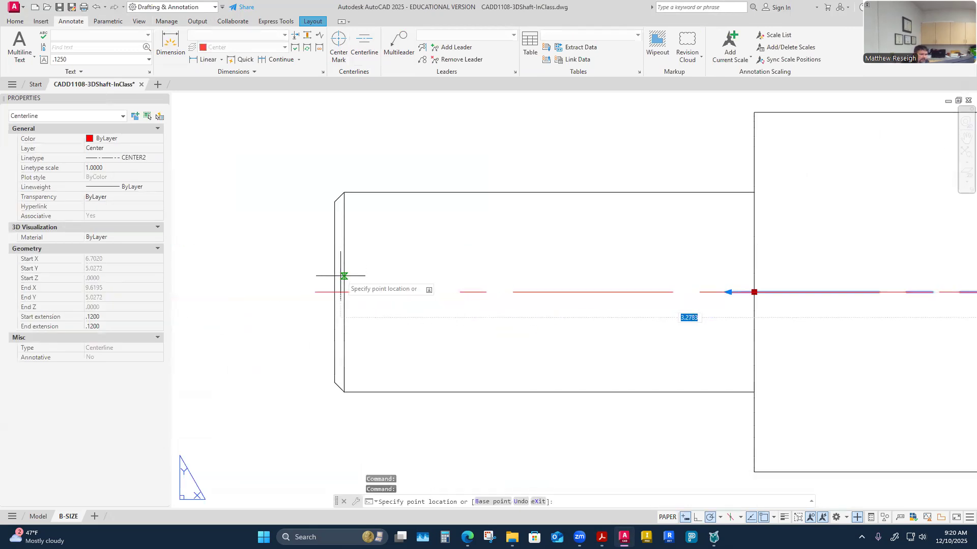
left_click(336, 293)
Step: Stretch the right end of the side view's centerline to the end face of the large-diameter body and deselect it
scroll(335, 296, "down", 3)
scroll(576, 296, "up", 3)
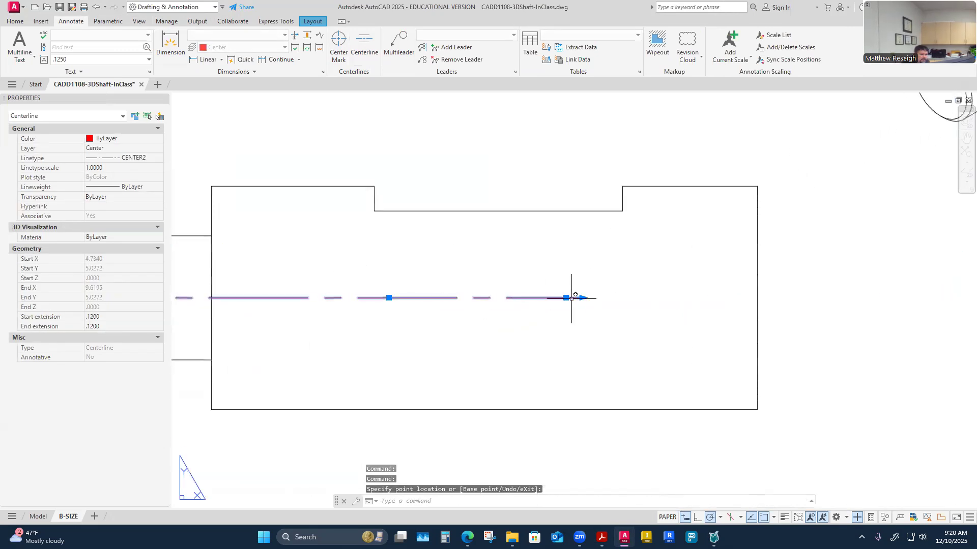
left_click(567, 298)
left_click(758, 297)
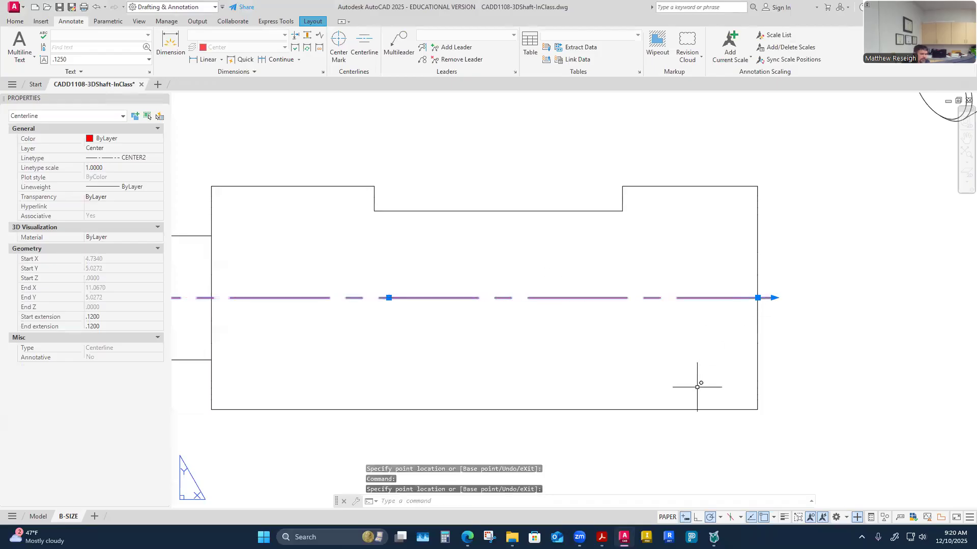
key("Escape")
Step: Set the left, right, top and bottom extensions of the end view's center mark to .25
scroll(697, 387, "down", 4)
scroll(641, 364, "down", 4)
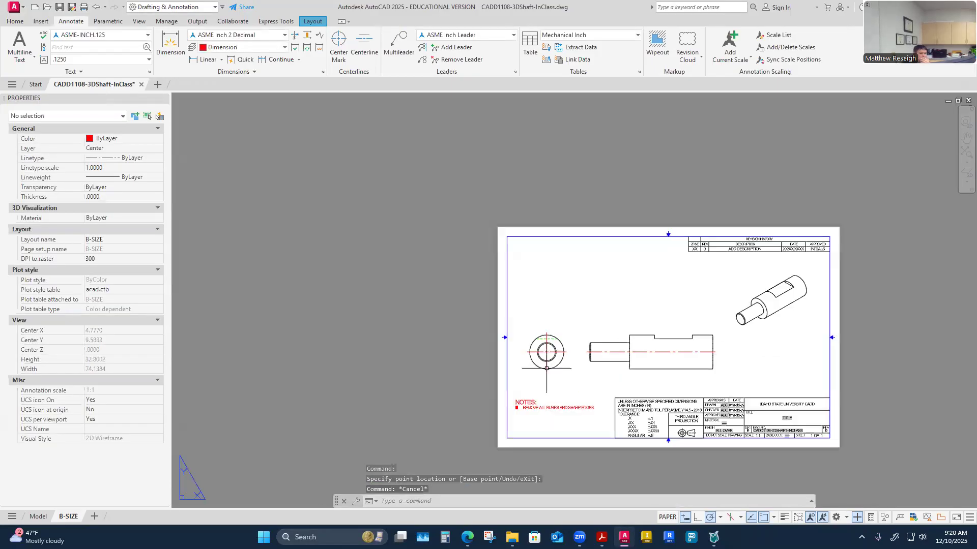
scroll(548, 365, "up", 6)
left_click(579, 322)
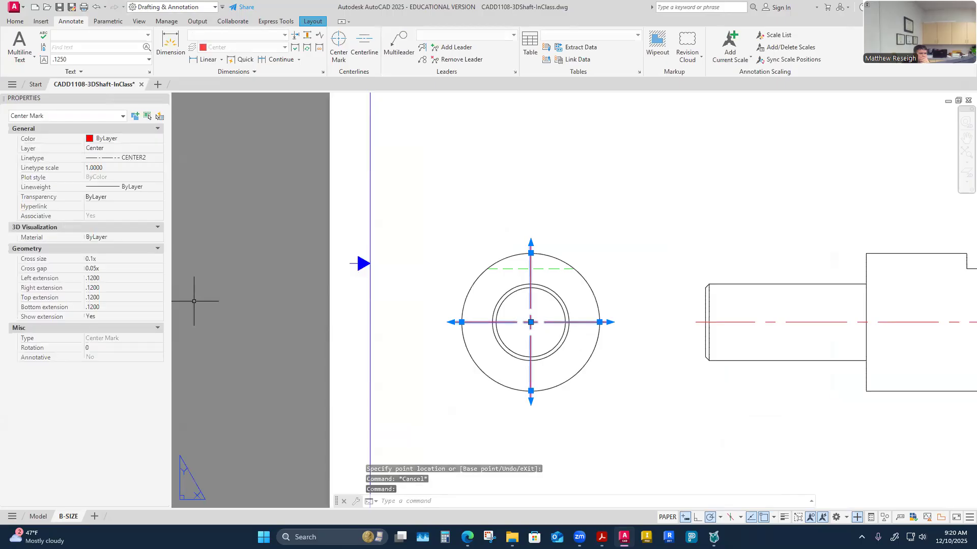
left_click(102, 278)
type(".25")
key("Return")
key("Tab")
type(".25")
key("Tab")
type(".25")
key("Tab")
type(".125")
key("Return")
key("Escape")
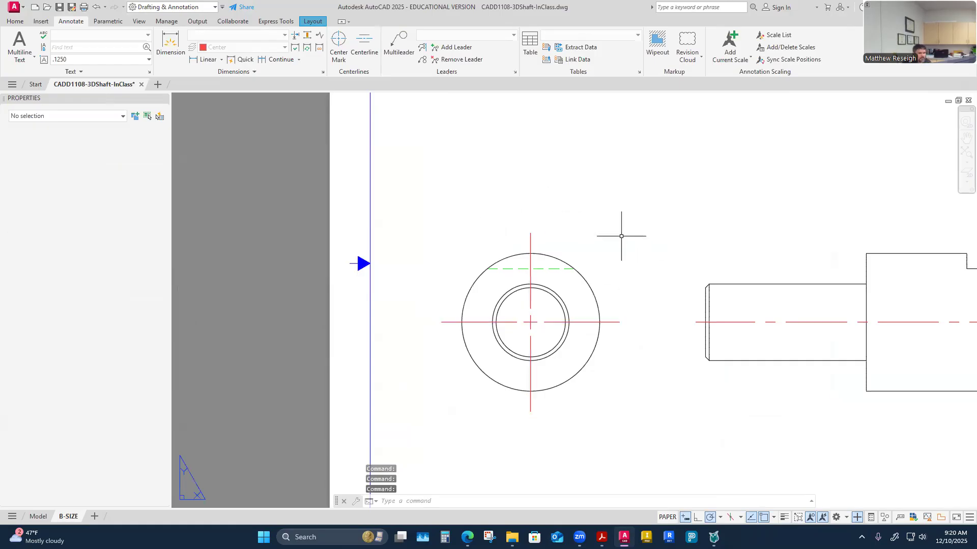
Step: Set the start and end extensions of the side view's centerline to .25 and deselect it
scroll(586, 248, "down", 6)
scroll(652, 263, "up", 4)
left_click(638, 271)
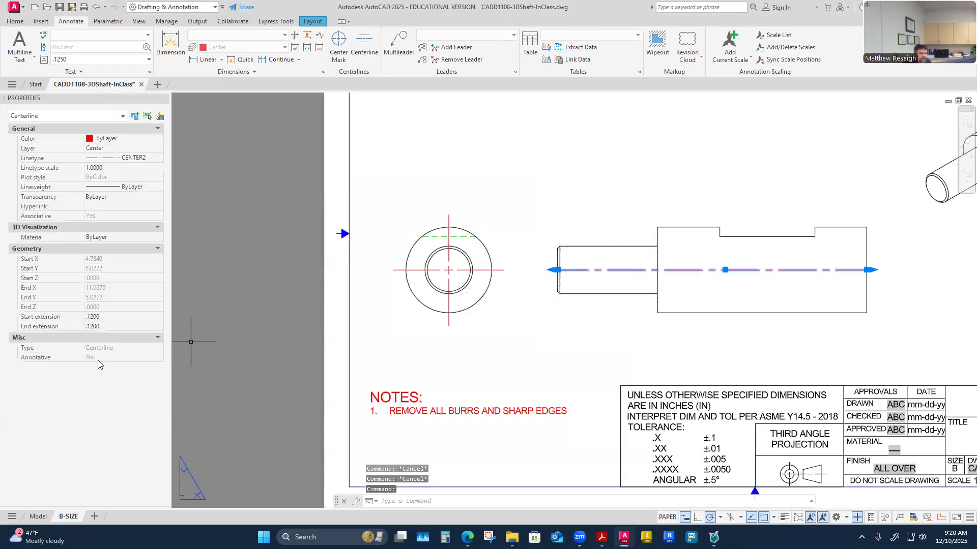
left_click(109, 319)
type(".25")
key("Tab")
type(".25")
key("Return")
key("Escape")
key("Escape")
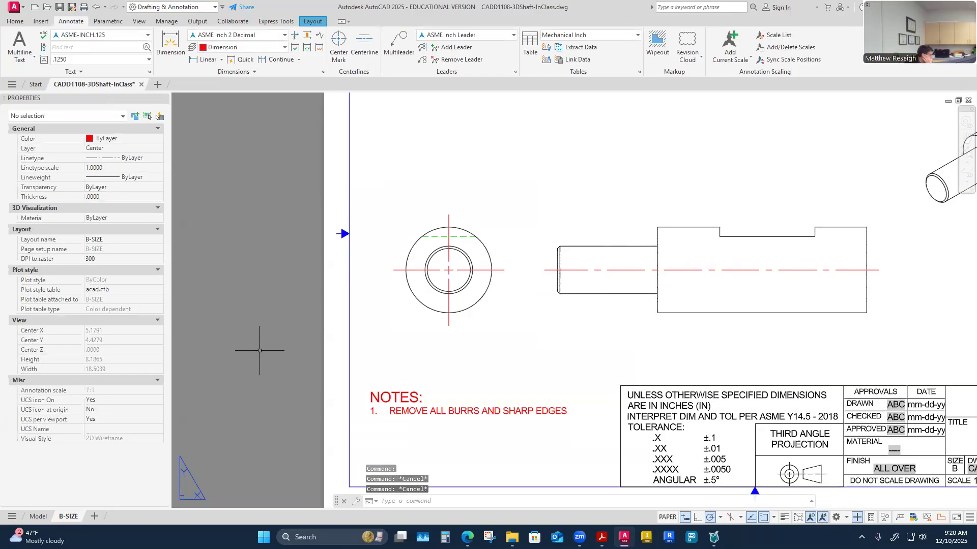
Step: Move the shaft's side view horizontally away from the end view, to an insertion point X of about 8.83
scroll(473, 310, "down", 3)
scroll(725, 271, "up", 5)
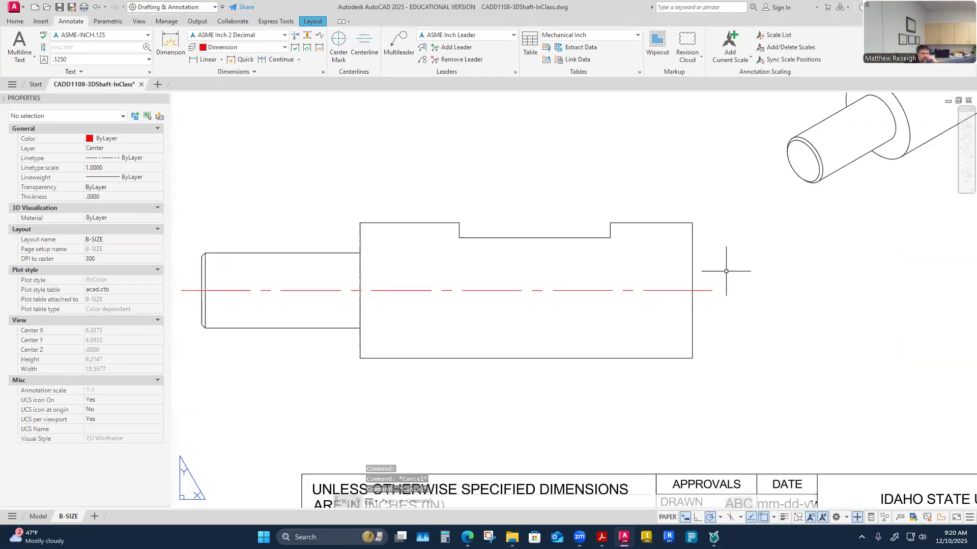
scroll(726, 271, "down", 2)
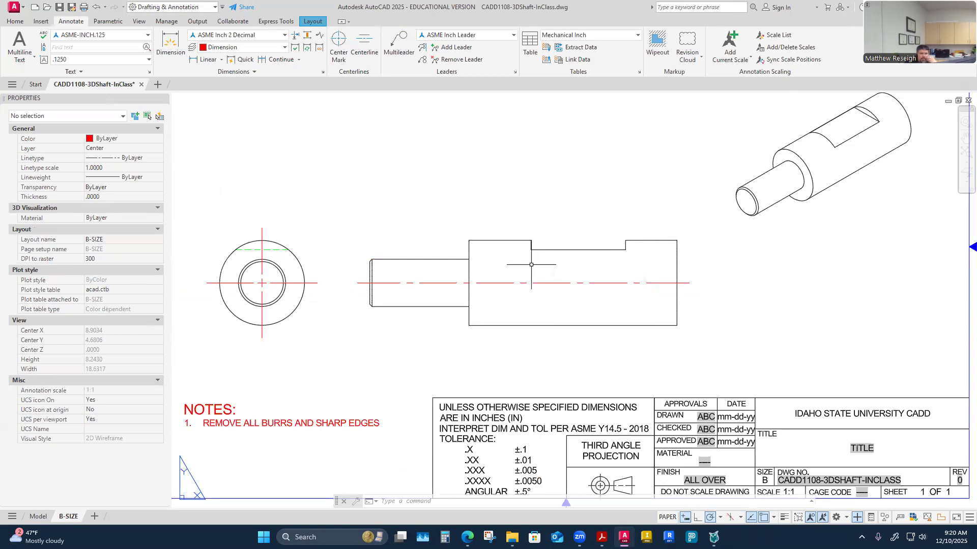
left_click(501, 305)
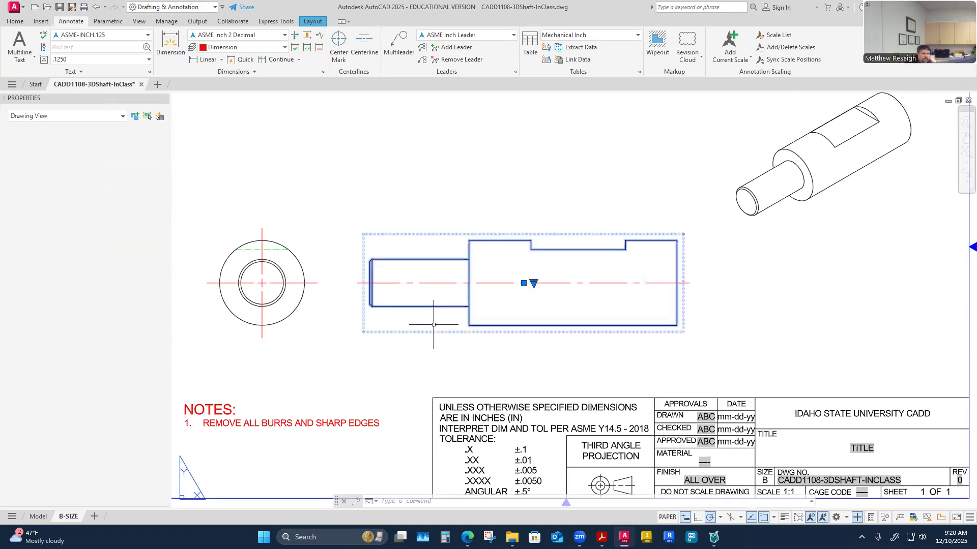
left_click(534, 283)
left_click(581, 283)
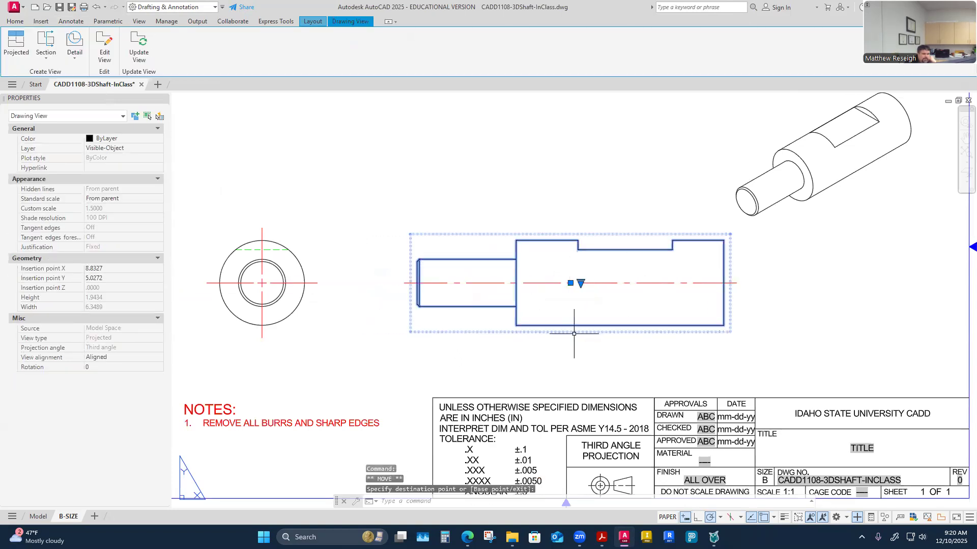
left_click(530, 355)
key("Escape")
key("Escape")
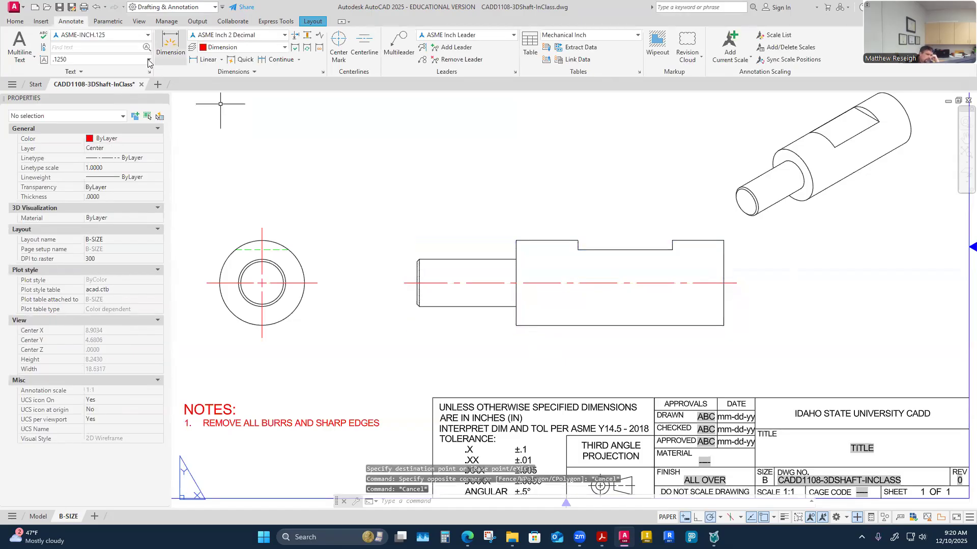
Step: Dimension the large-diameter body between its upper and lower left corners, placing the dimension beyond the small-diameter end of the side view
left_click(173, 53)
scroll(481, 222, "up", 2)
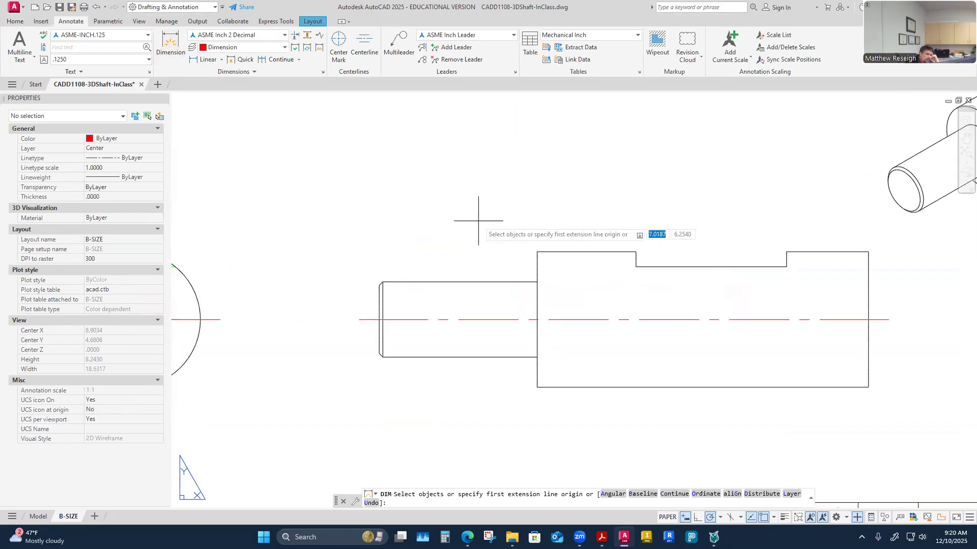
key("Return")
left_click(537, 251)
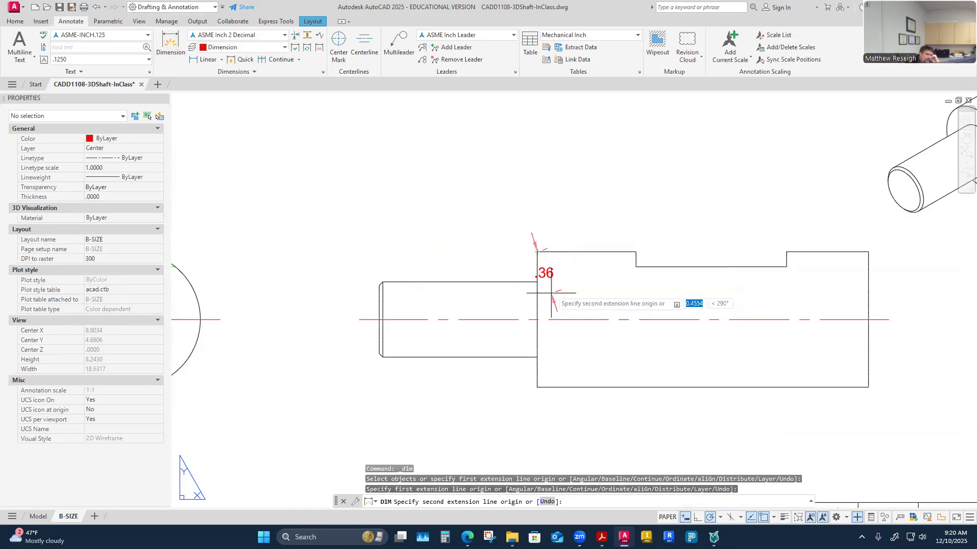
left_click(537, 387)
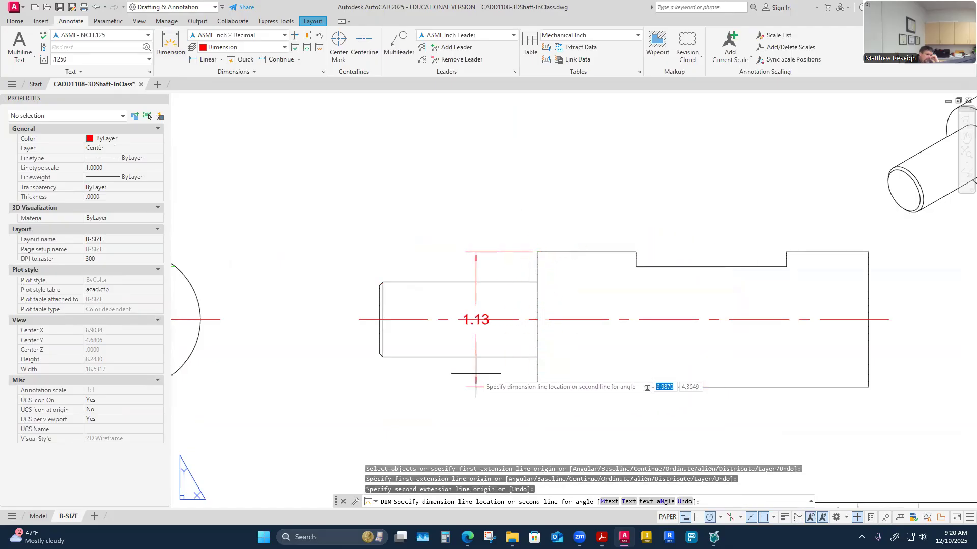
left_click(274, 363)
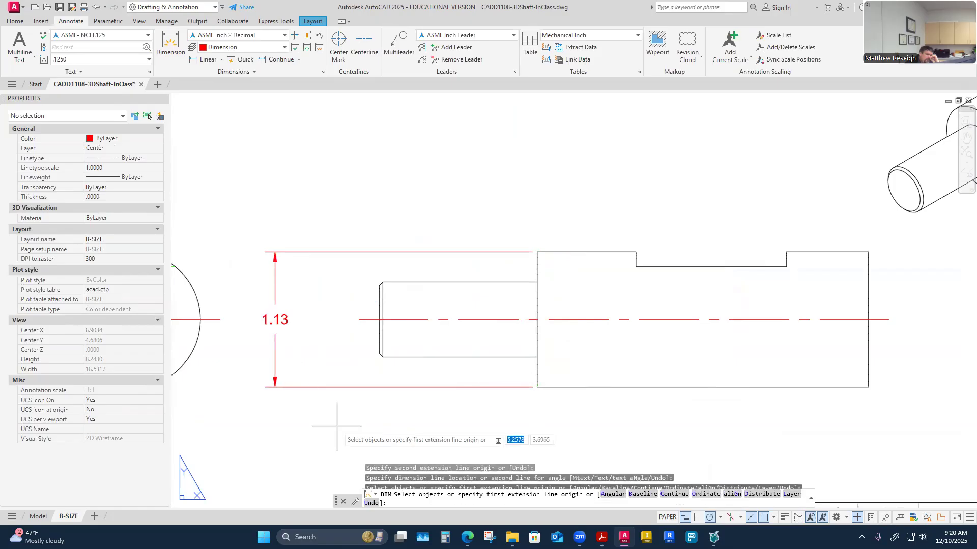
key("Escape")
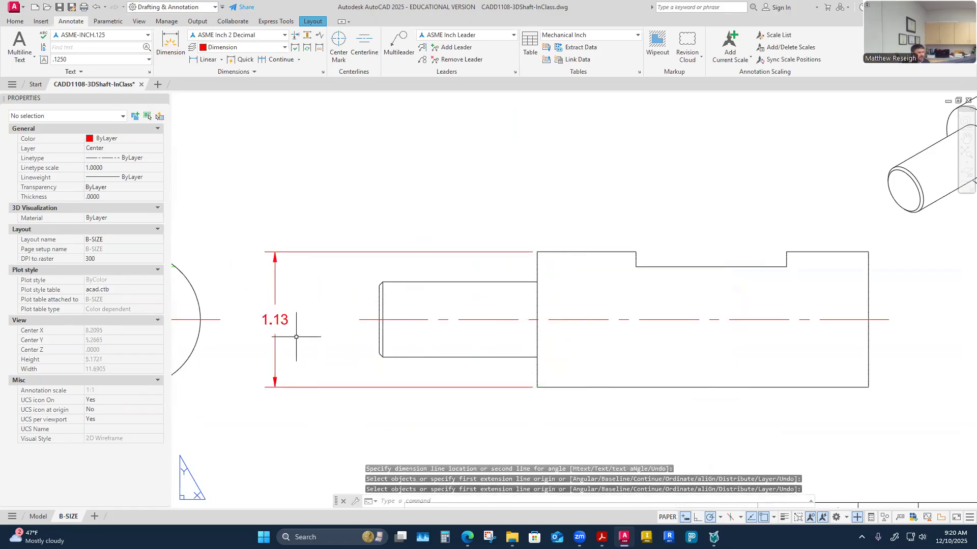
Step: Check the large diameter's callout in the shaft's reference PDF and add a diameter symbol before the body's dimension value in AutoCAD
left_click(602, 538)
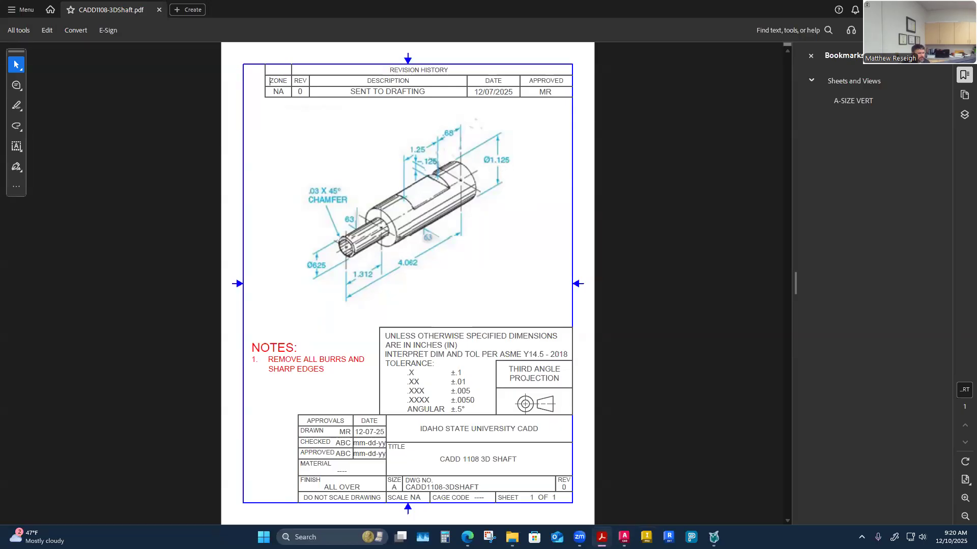
left_click(624, 537)
key("Escape")
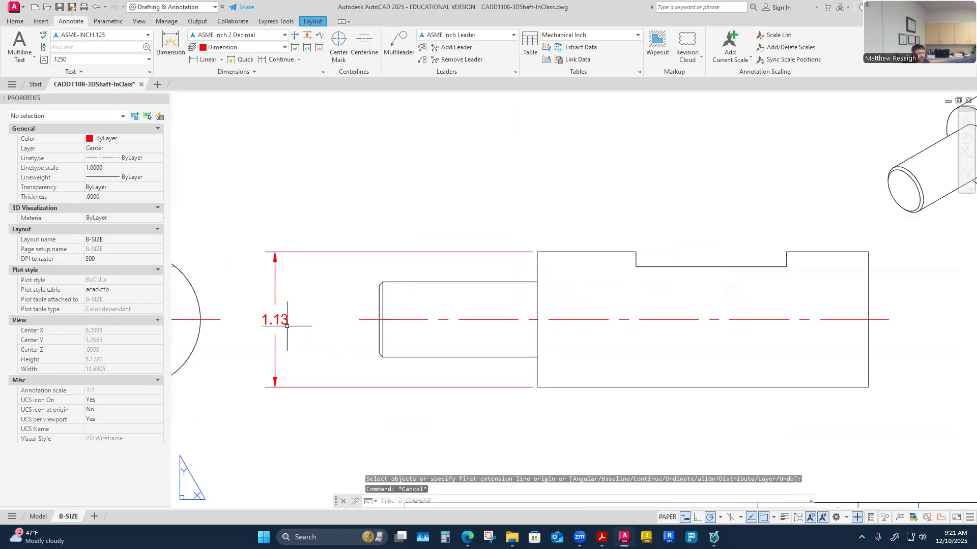
left_click(280, 322)
double_click(280, 320)
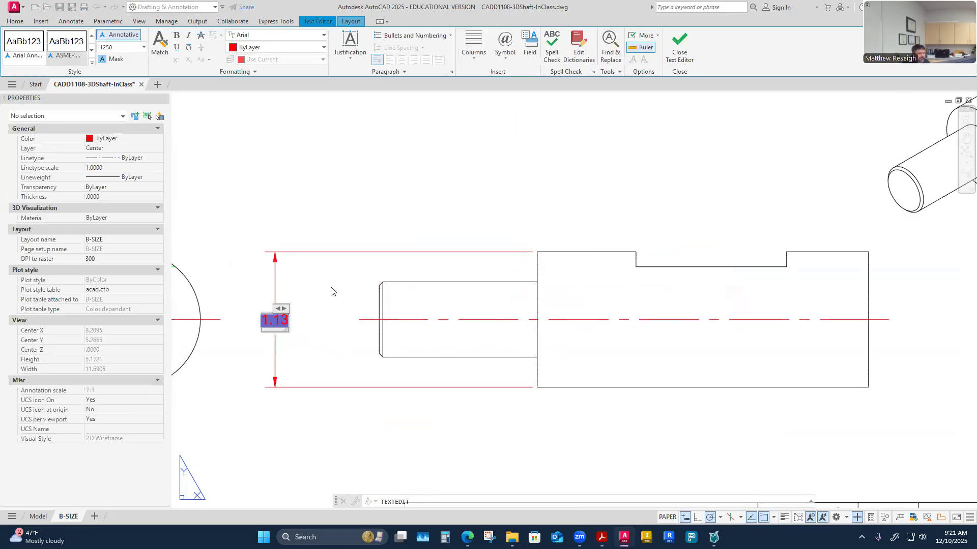
left_click(508, 59)
left_click(514, 97)
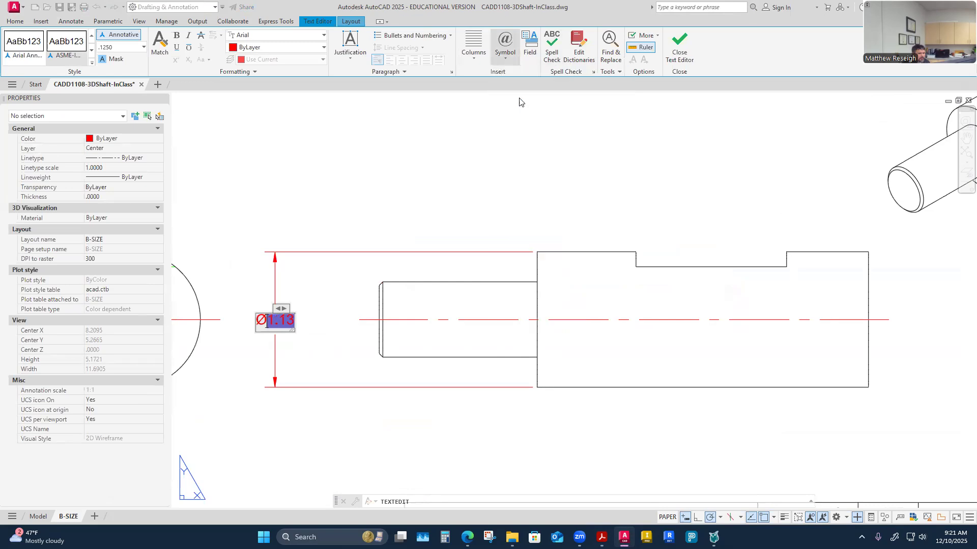
left_click(320, 307)
key("Escape")
Step: Set the precision of the large-diameter body's dimension to three decimal places and deselect it
left_click(293, 321)
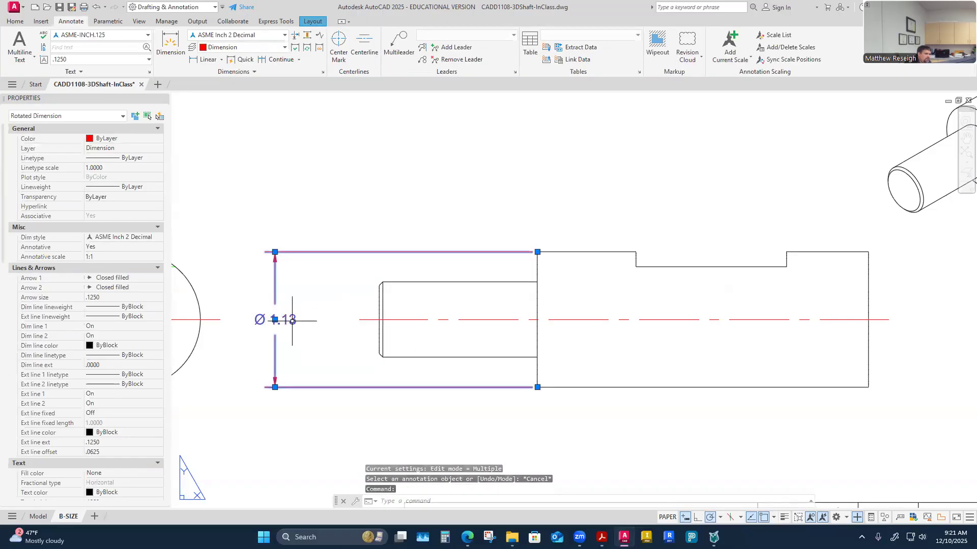
right_click(292, 320)
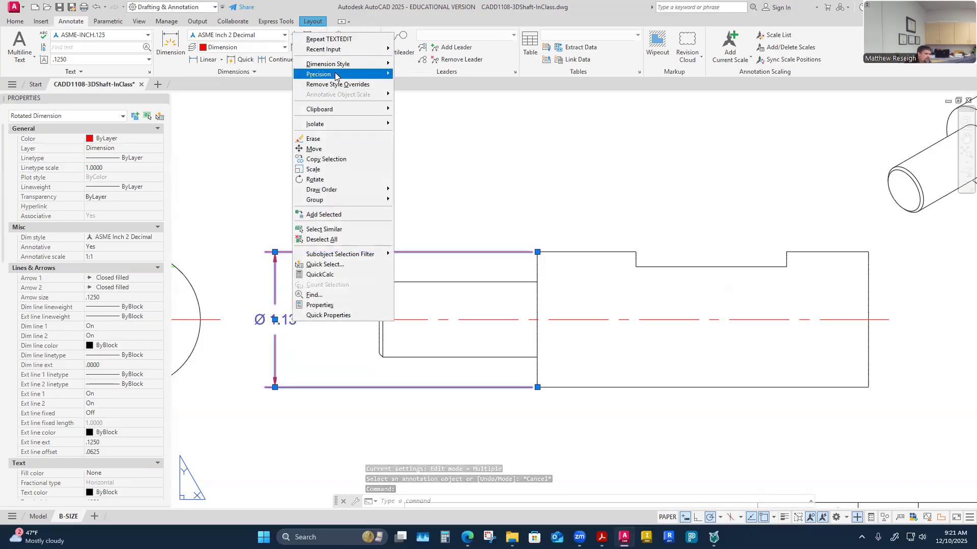
mouse_move(351, 74)
left_click(425, 108)
left_click(431, 198)
key("Escape")
key("Escape")
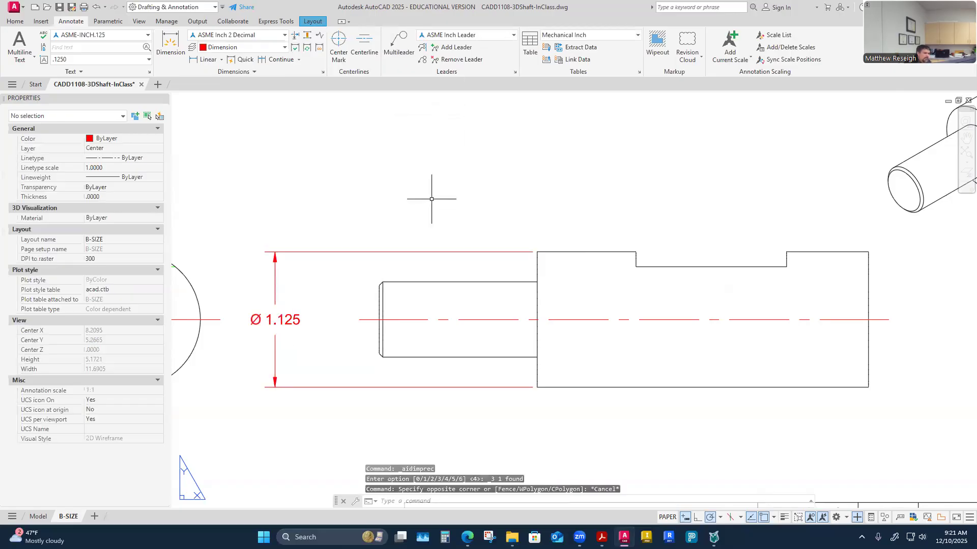
Step: Move the large-diameter dimension slightly farther from the side view, with its text raised above the centerline
scroll(432, 198, "down", 5)
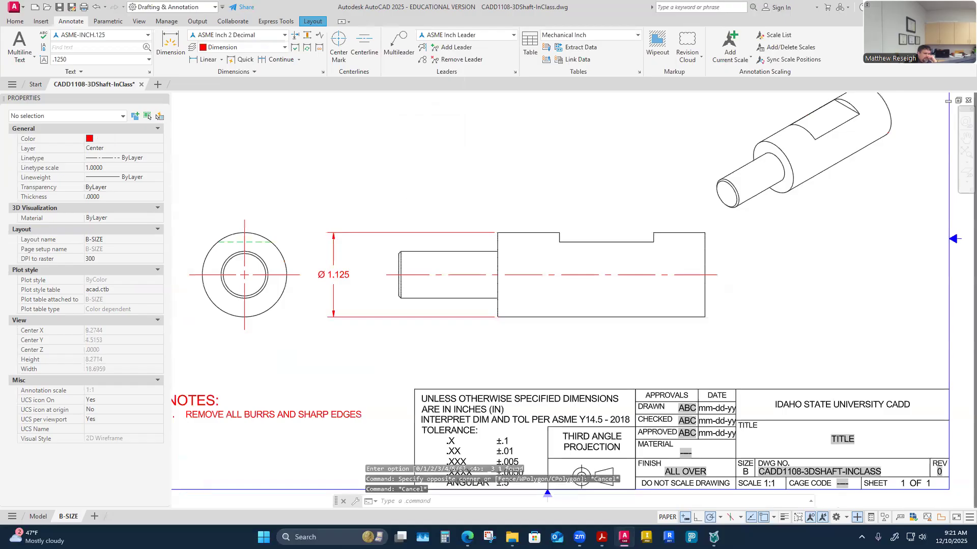
scroll(431, 198, "up", 2)
scroll(537, 194, "up", 1)
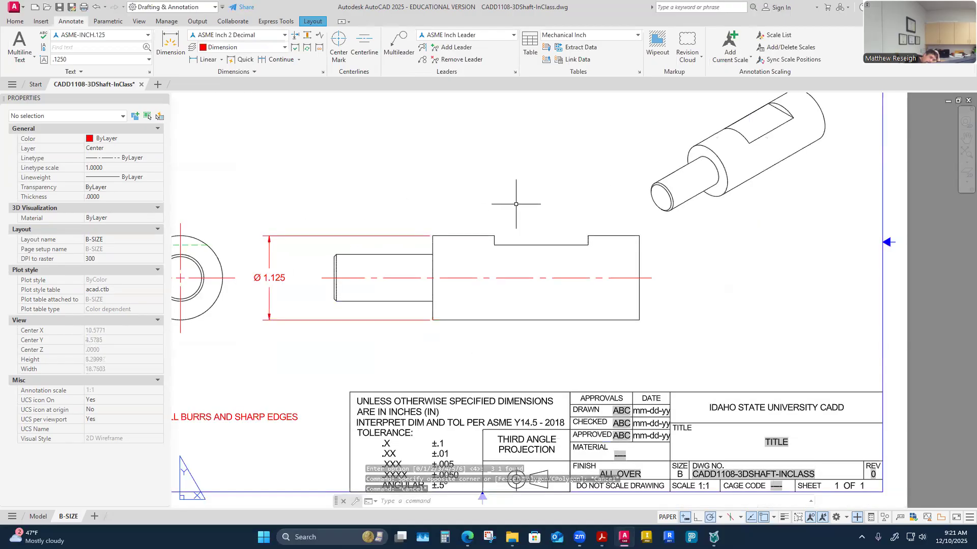
scroll(289, 249, "up", 2)
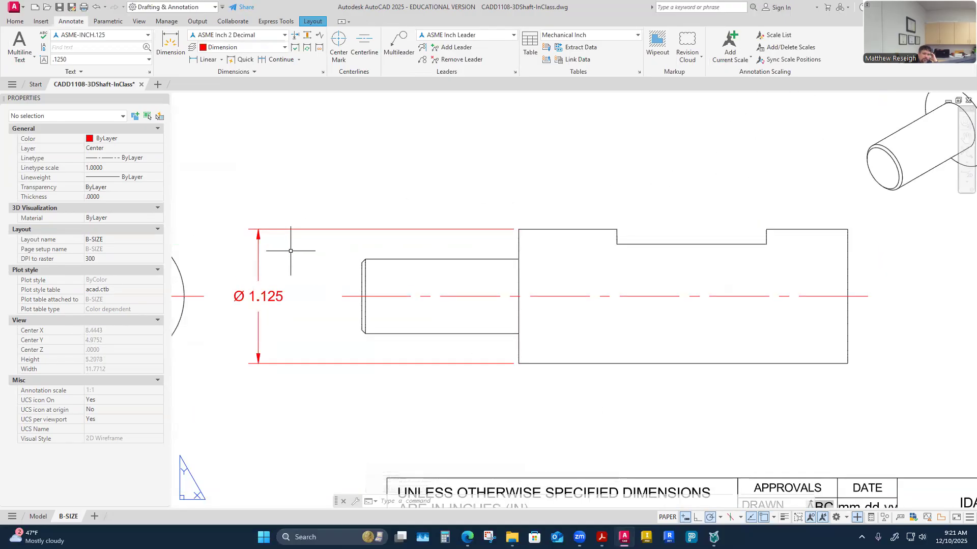
left_click(263, 298)
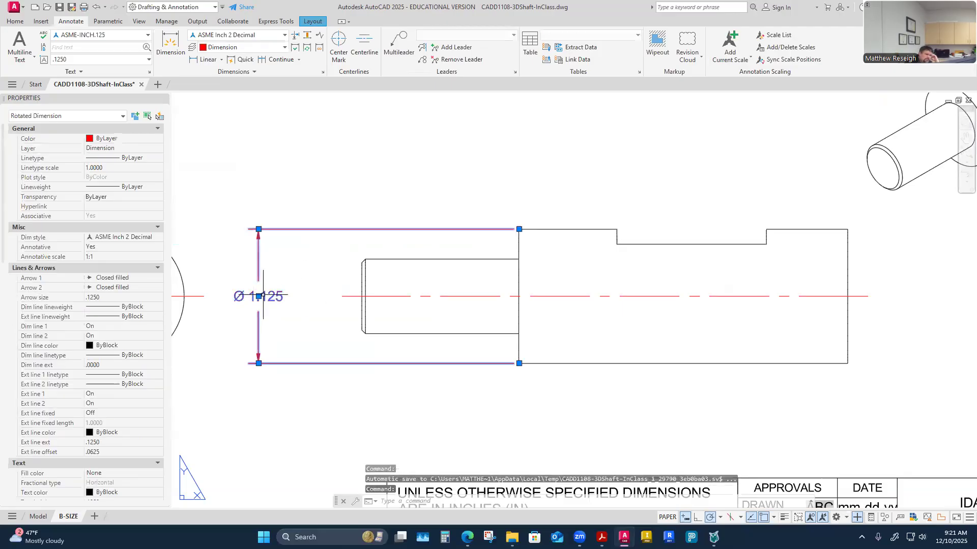
left_click(259, 297)
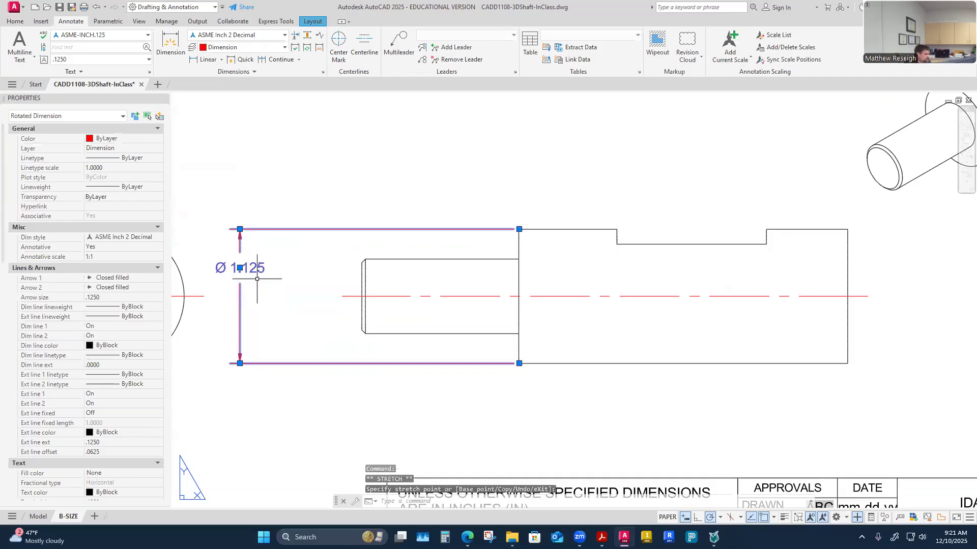
key("Escape")
Step: Dimension the small-diameter section between its upper and lower chamfer corners, placing the dimension between the large-diameter dimension and the shaft end
left_click(176, 43)
scroll(363, 245, "up", 2)
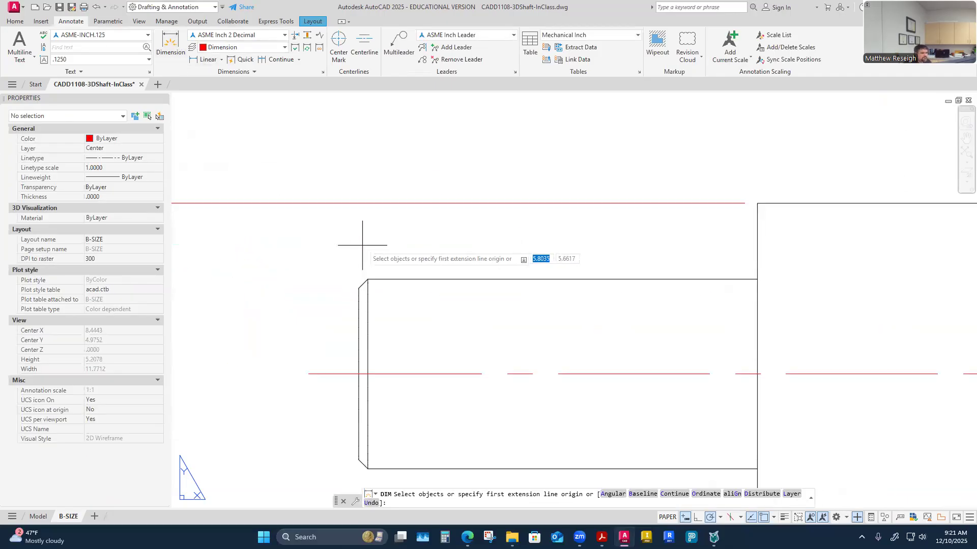
left_click(367, 279)
scroll(368, 281, "down", 2)
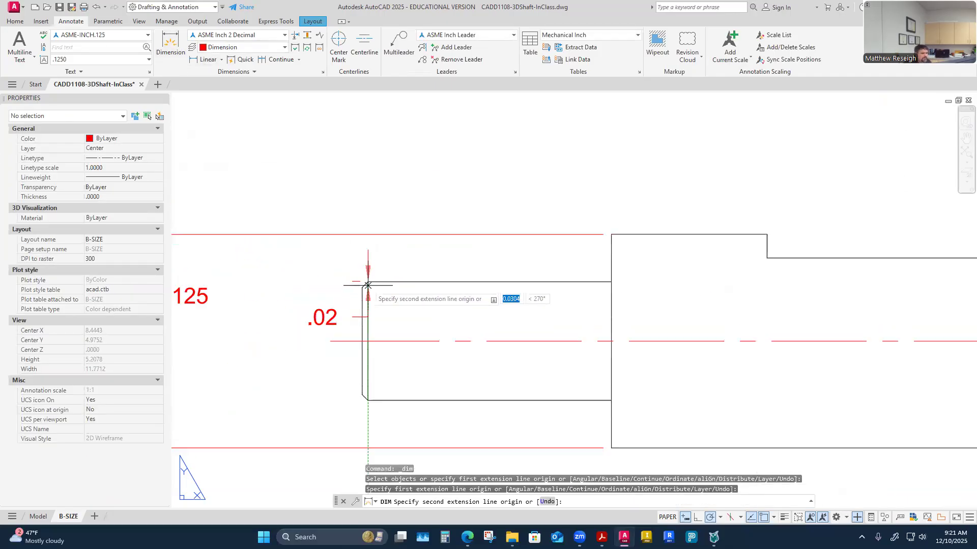
left_click(367, 400)
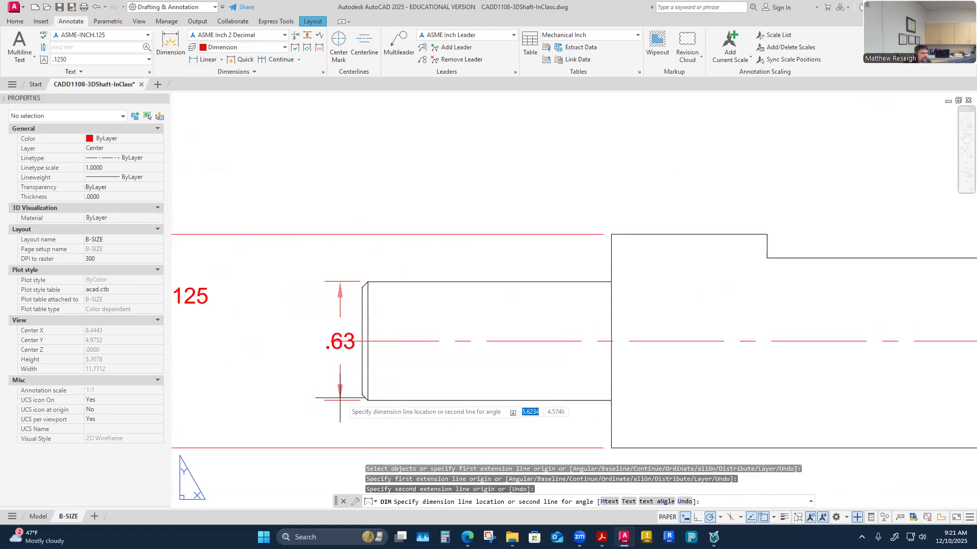
left_click(277, 394)
key("Escape")
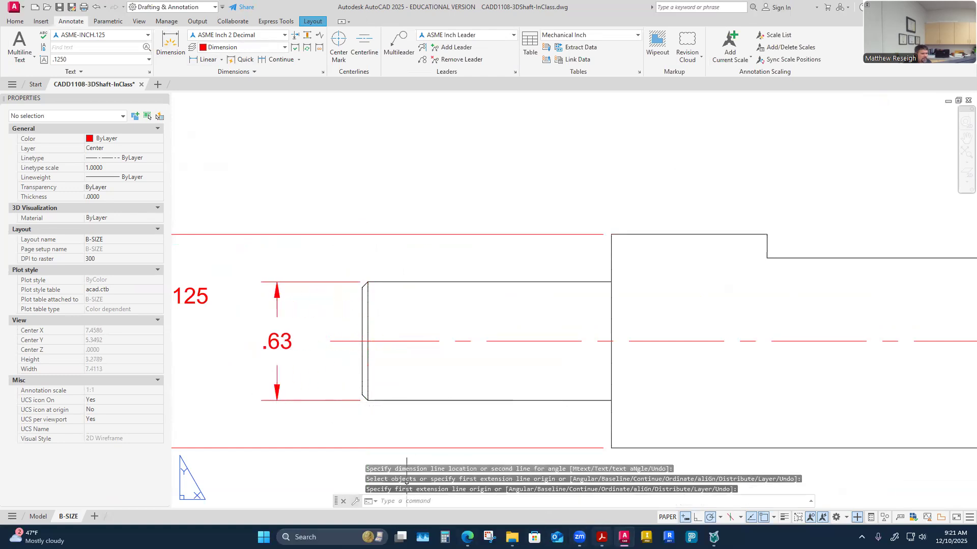
Step: Check the small diameter's callout in the shaft's reference PDF and match the large-diameter dimension's properties onto the small-diameter dimension in AutoCAD
key("alt+Tab")
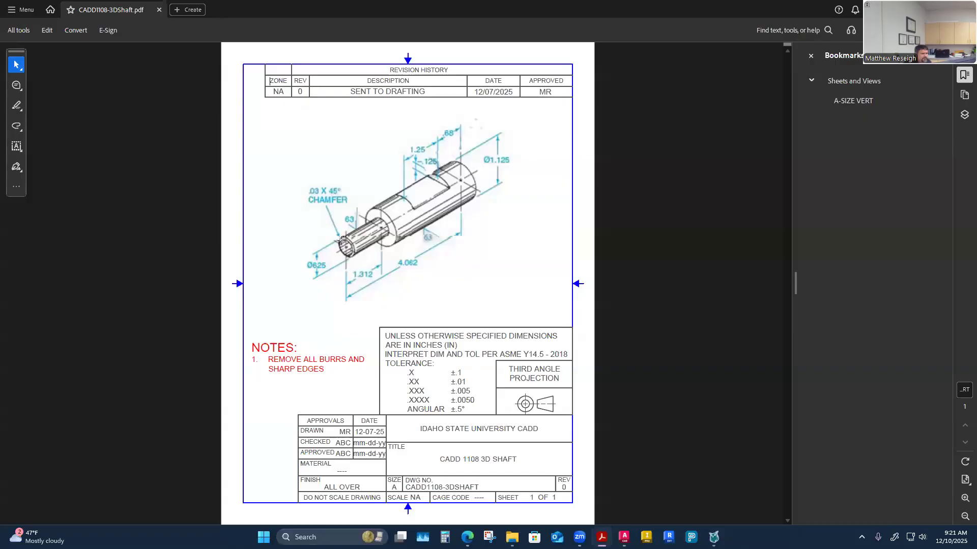
key("alt+Tab")
scroll(490, 342, "down", 3)
scroll(402, 334, "up", 3)
scroll(403, 334, "up", 2)
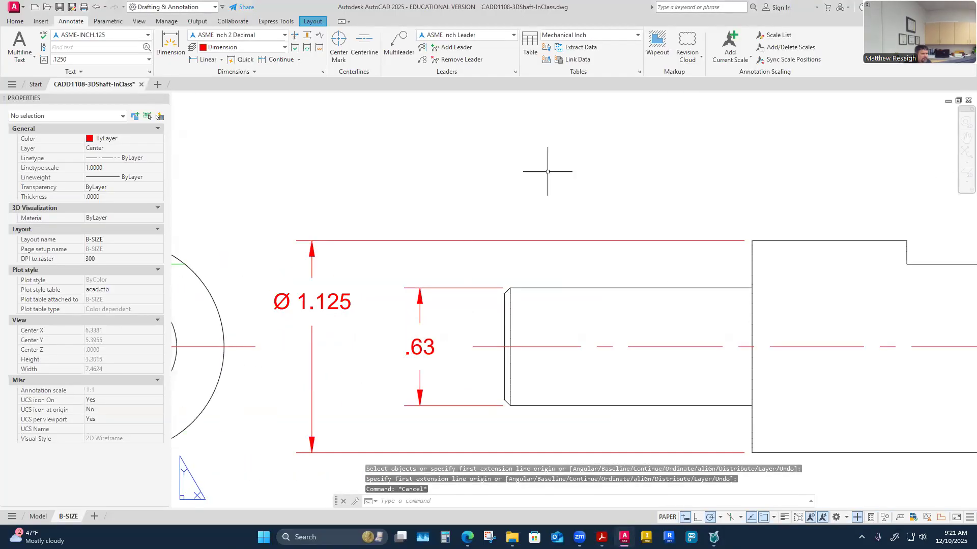
left_click(14, 20)
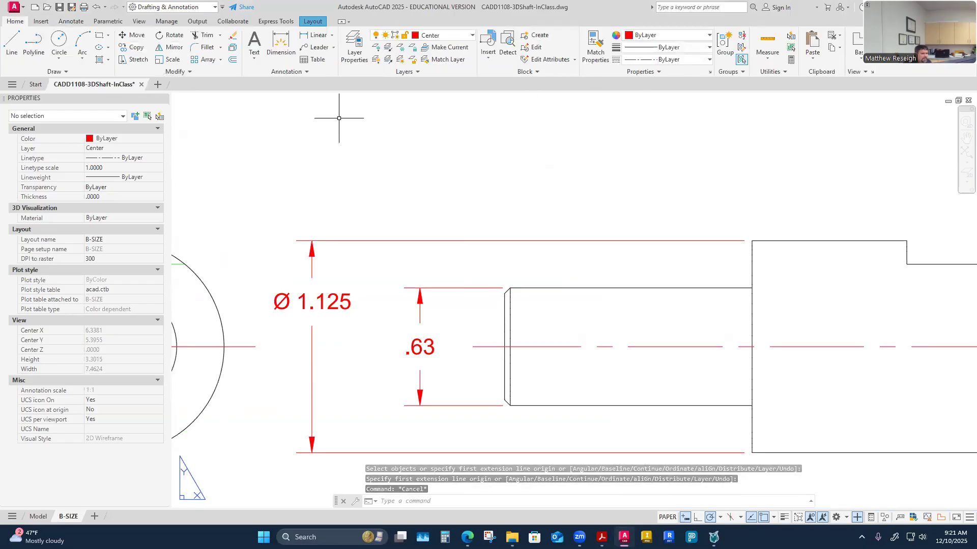
left_click(596, 45)
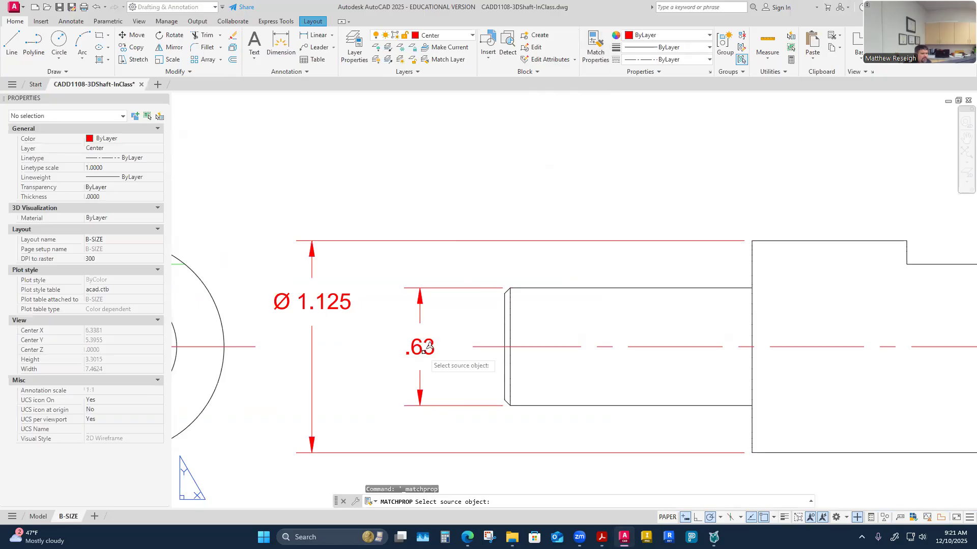
left_click(414, 241)
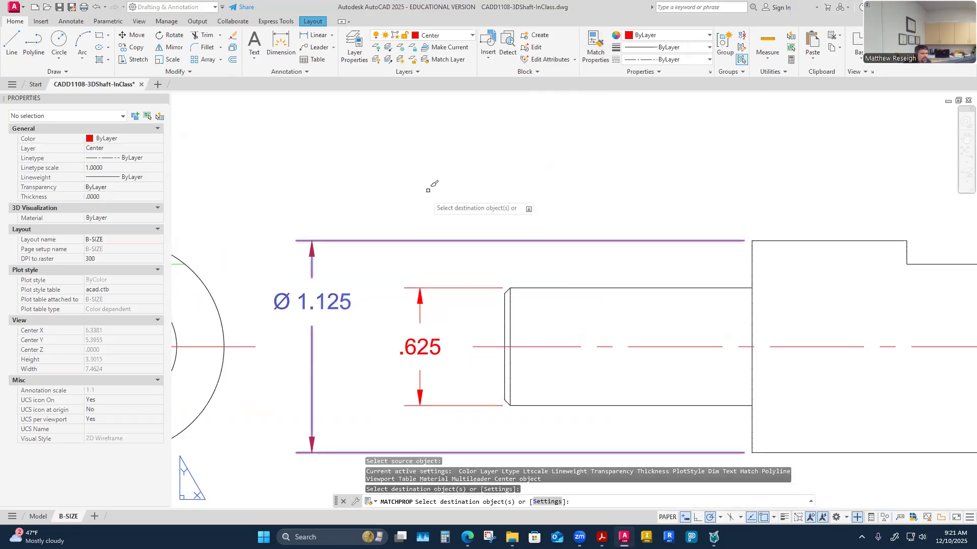
key("Escape")
key("Escape")
Step: Remove the space between the diameter symbol and the value in the large-diameter dimension's text
left_click(338, 301)
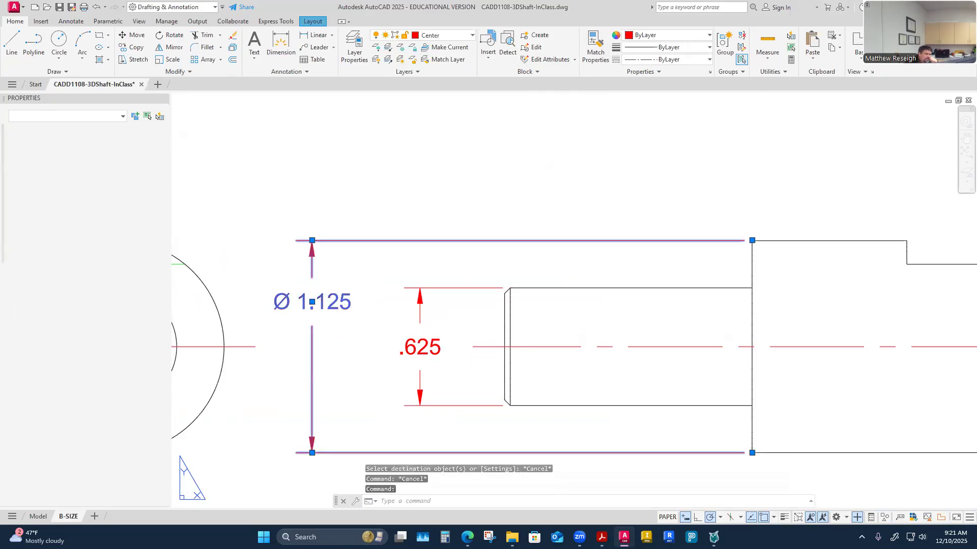
double_click(300, 305)
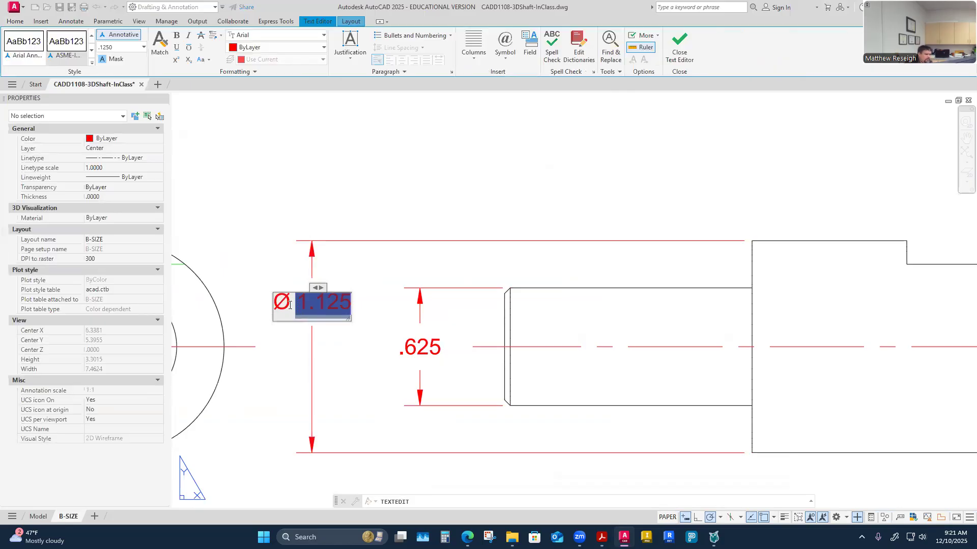
left_click(411, 360)
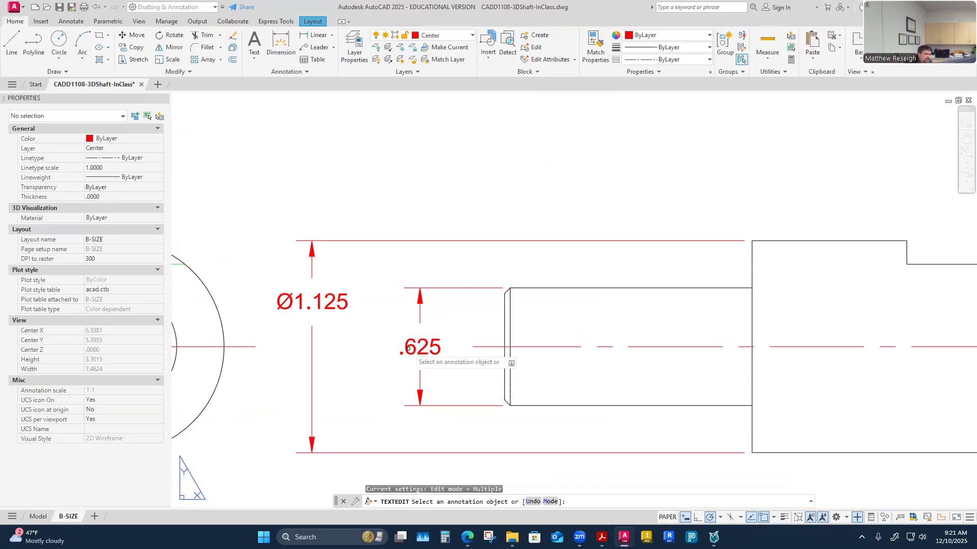
left_click(408, 350)
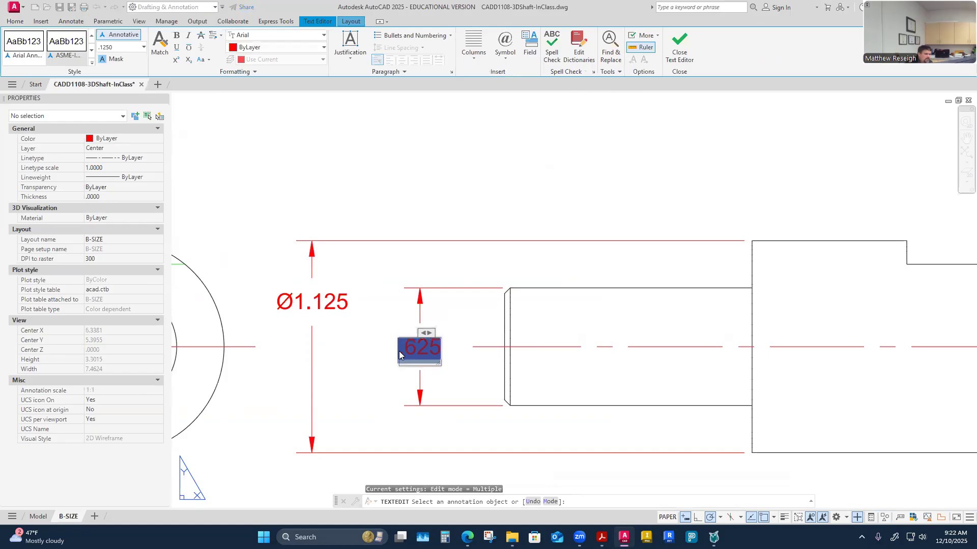
key("Escape")
key("Escape")
left_click(411, 348)
key("Escape")
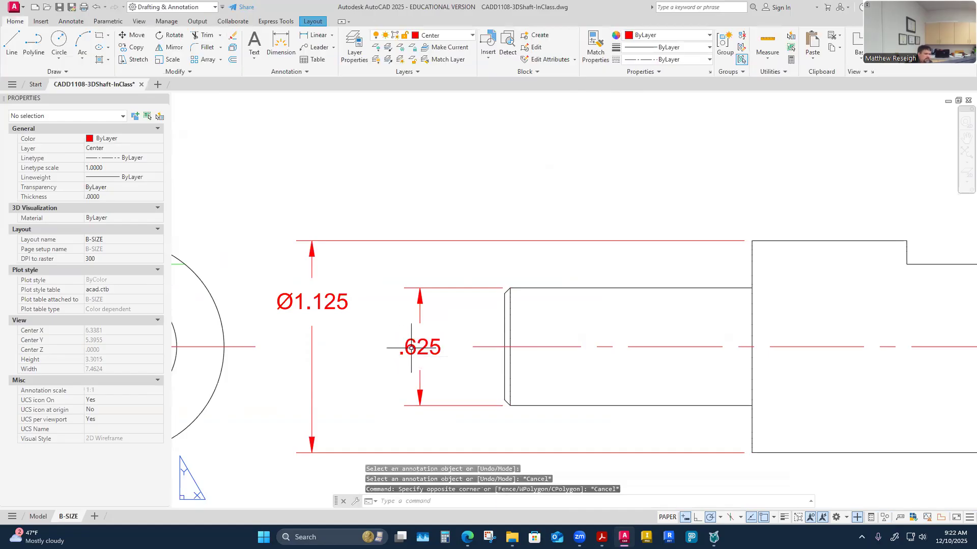
Step: Insert a diameter symbol directly before the small-diameter dimension's value and finish the text edit
left_click(411, 348)
double_click(407, 351)
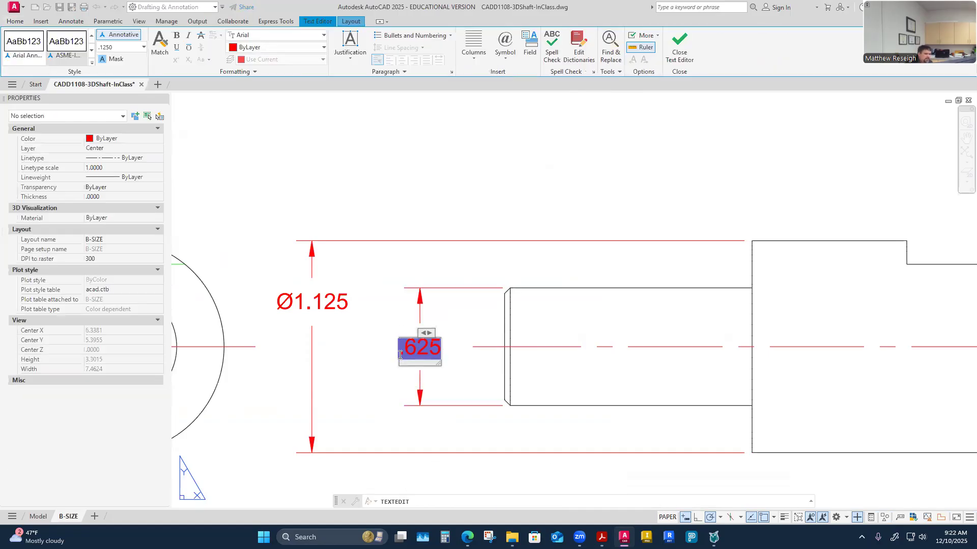
left_click(505, 47)
left_click(529, 99)
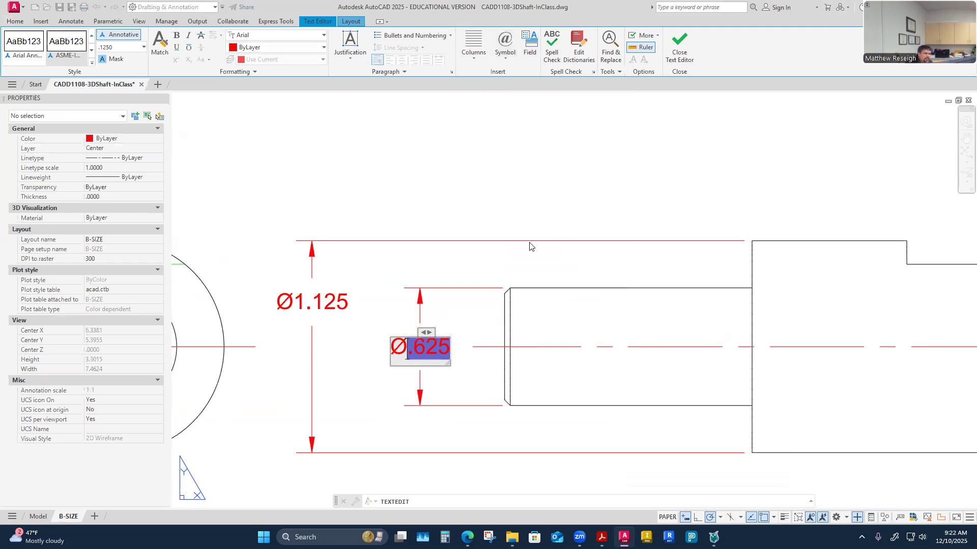
key("Escape")
key("Escape")
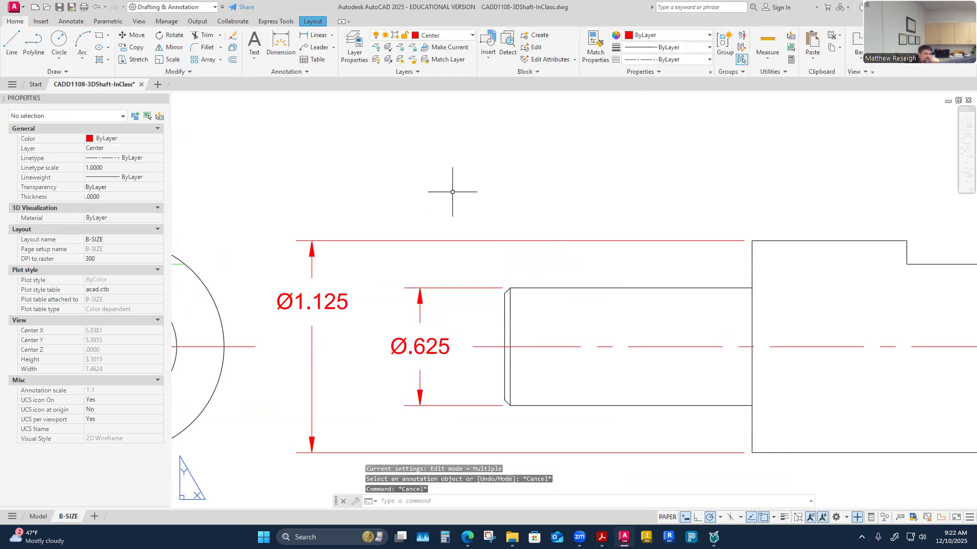
Step: Dimension the shaft's overall length from the upper chamfer corner to the body's far end, placing the dimension above the side view
scroll(439, 189, "down", 2)
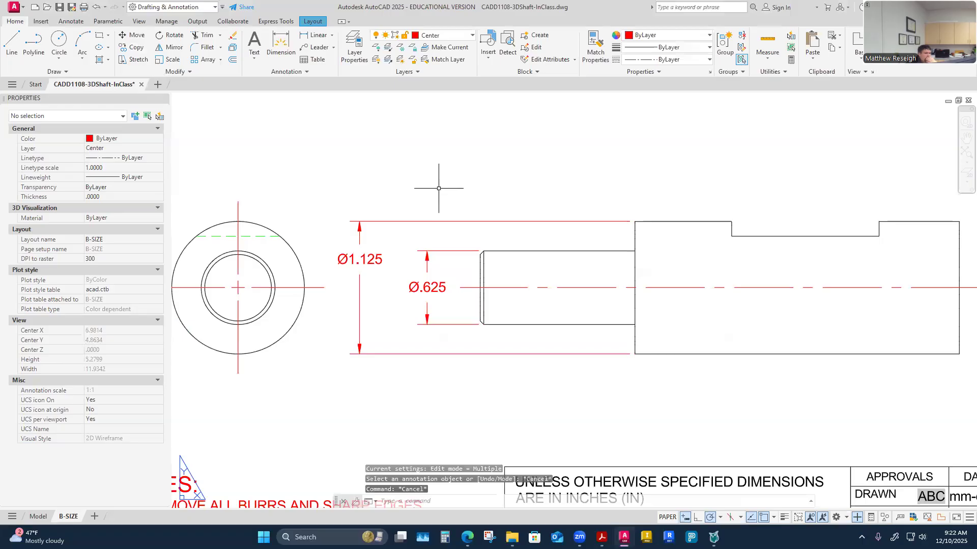
scroll(486, 264, "up", 2)
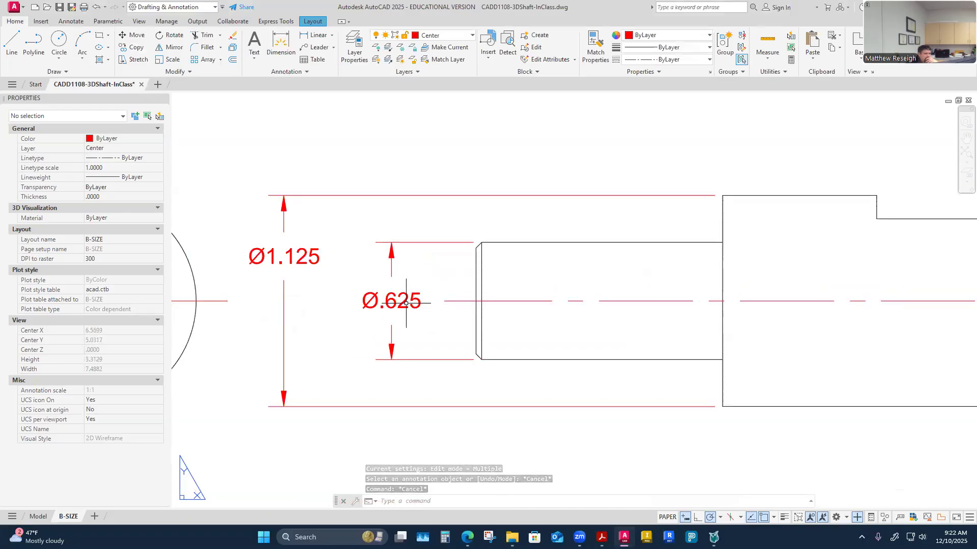
scroll(406, 304, "down", 2)
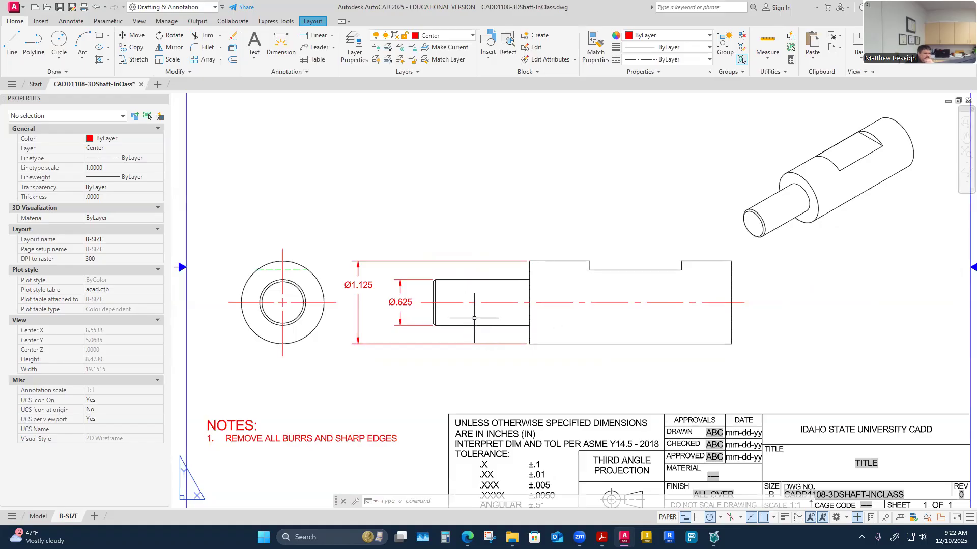
scroll(749, 267, "up", 1)
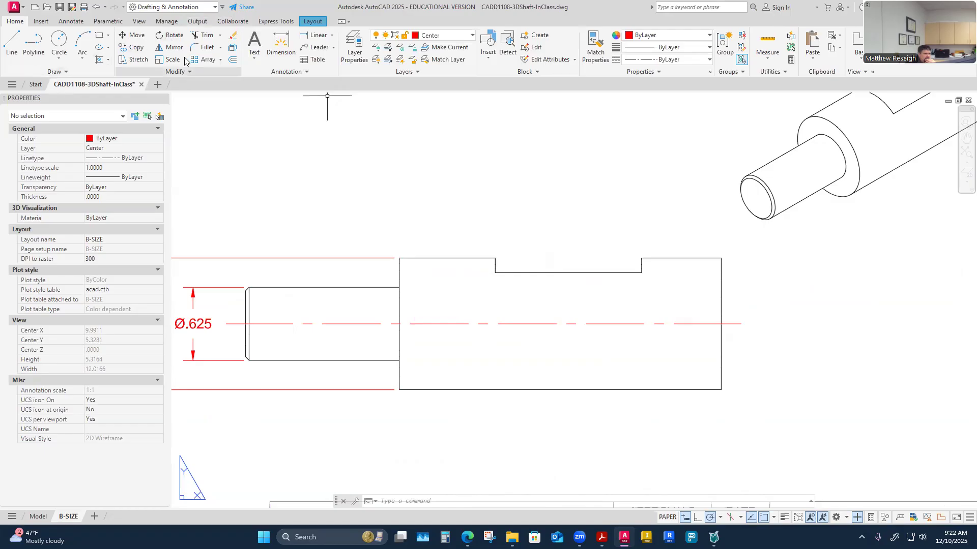
left_click(281, 45)
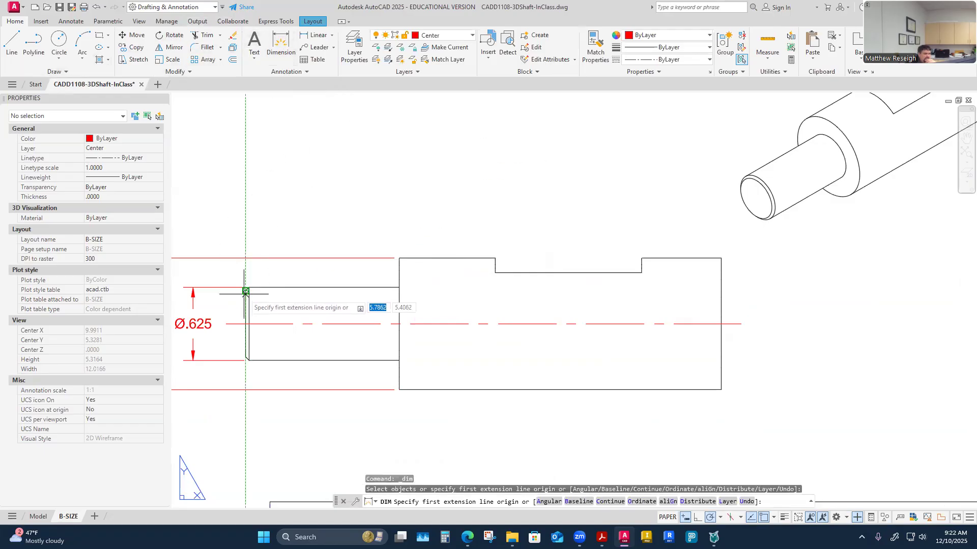
scroll(246, 290, "up", 2)
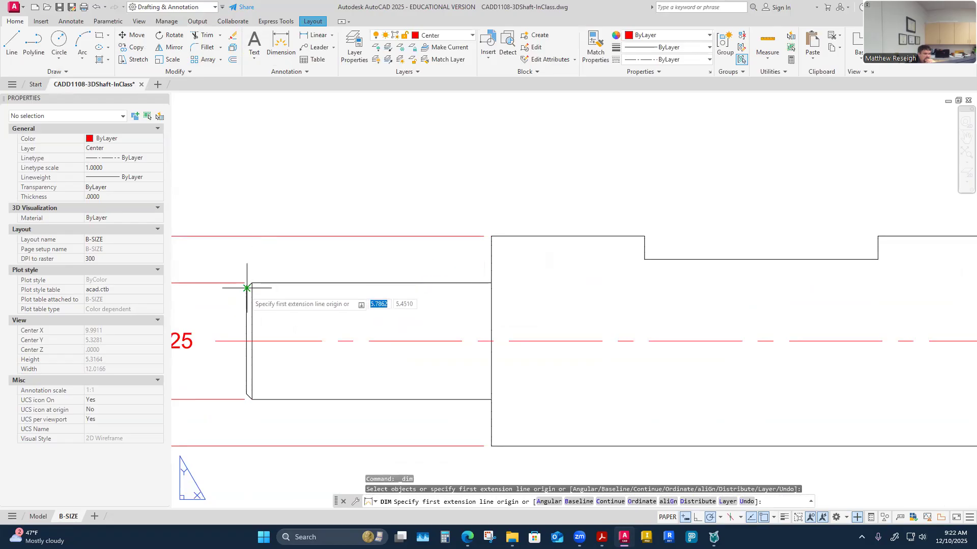
scroll(246, 295, "down", 8)
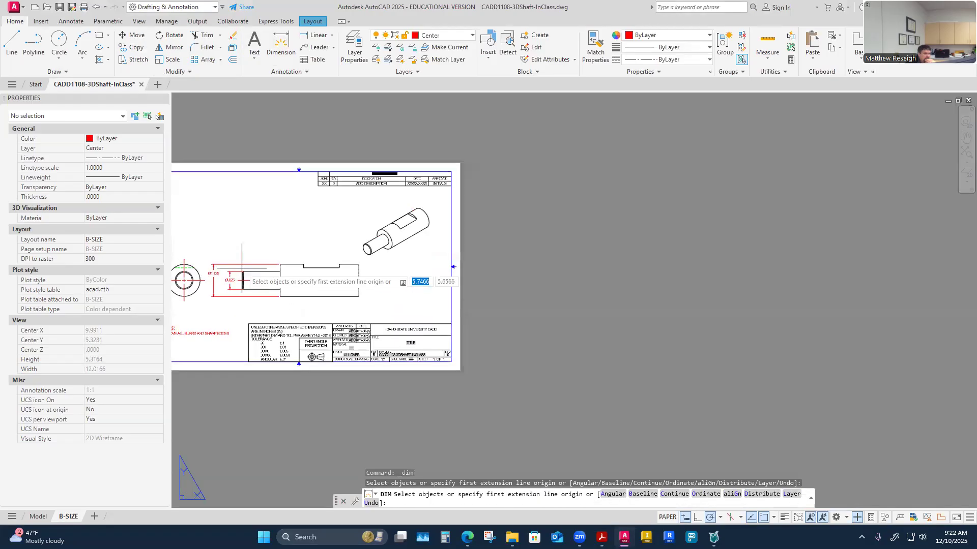
scroll(233, 299, "up", 6)
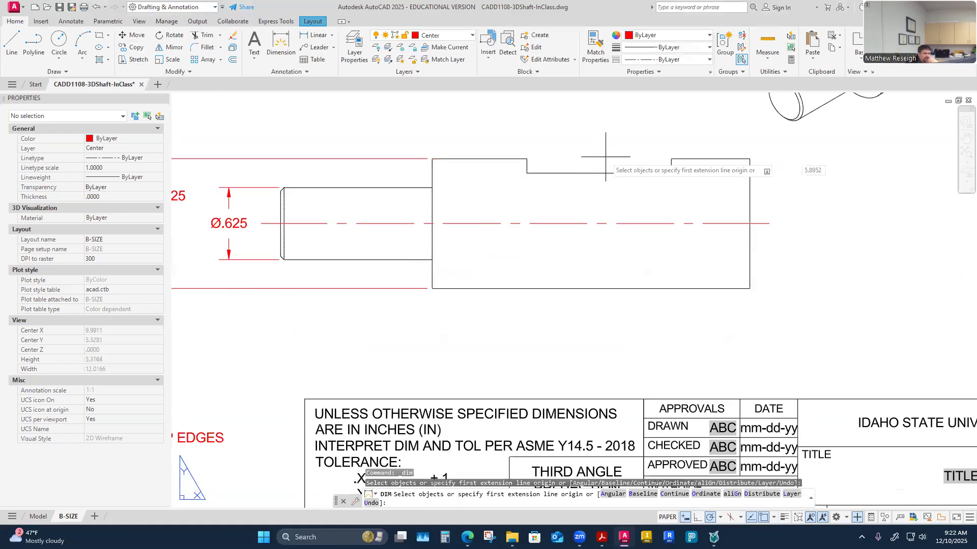
scroll(261, 187, "up", 5)
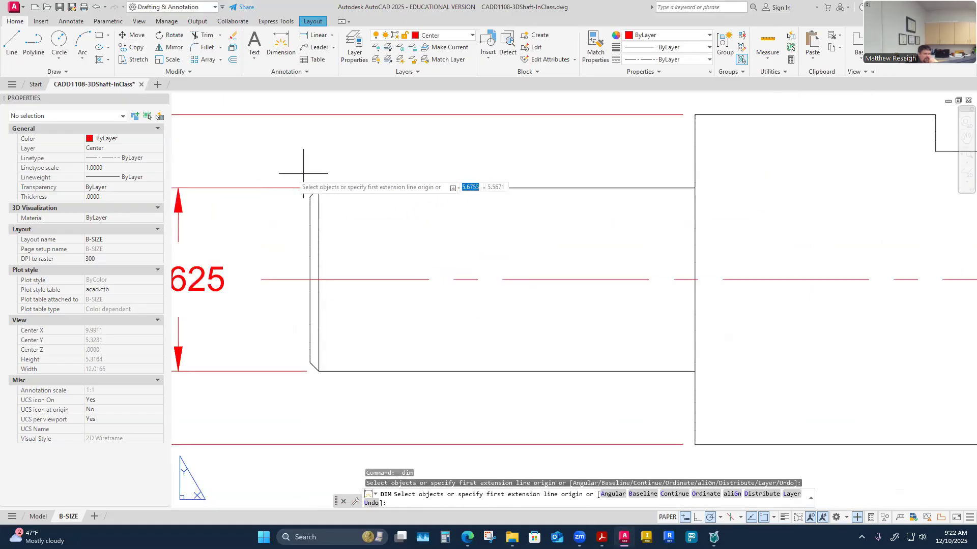
left_click(311, 196)
scroll(310, 196, "down", 5)
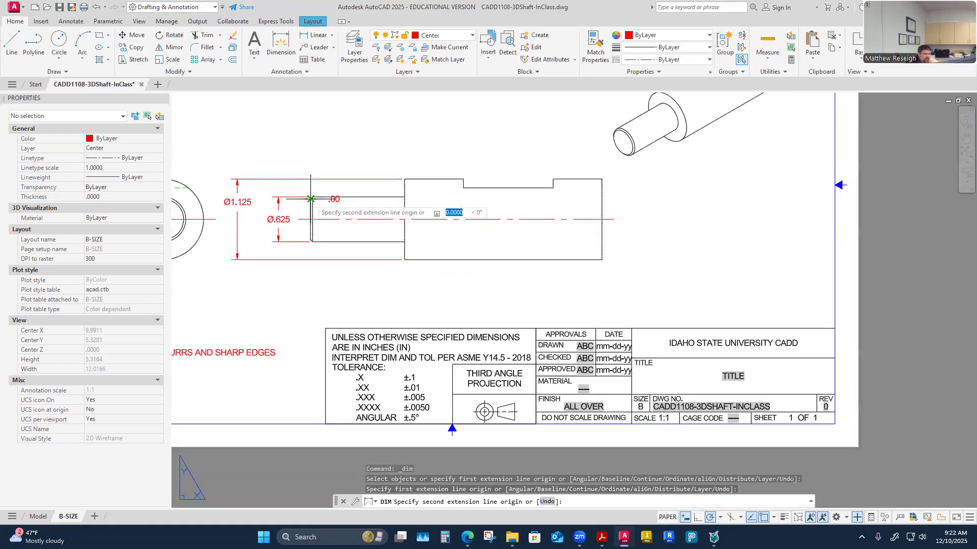
scroll(598, 195, "up", 4)
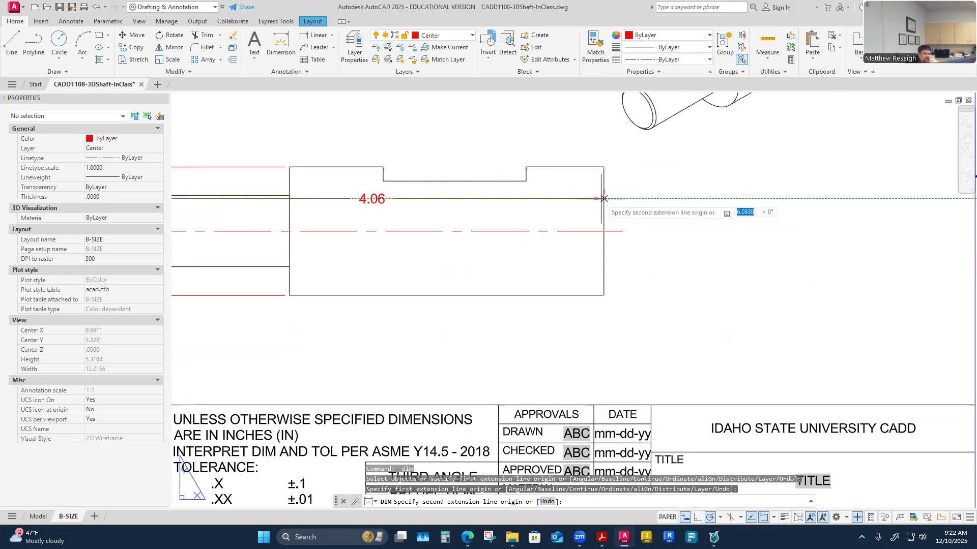
left_click(603, 199)
scroll(602, 199, "down", 3)
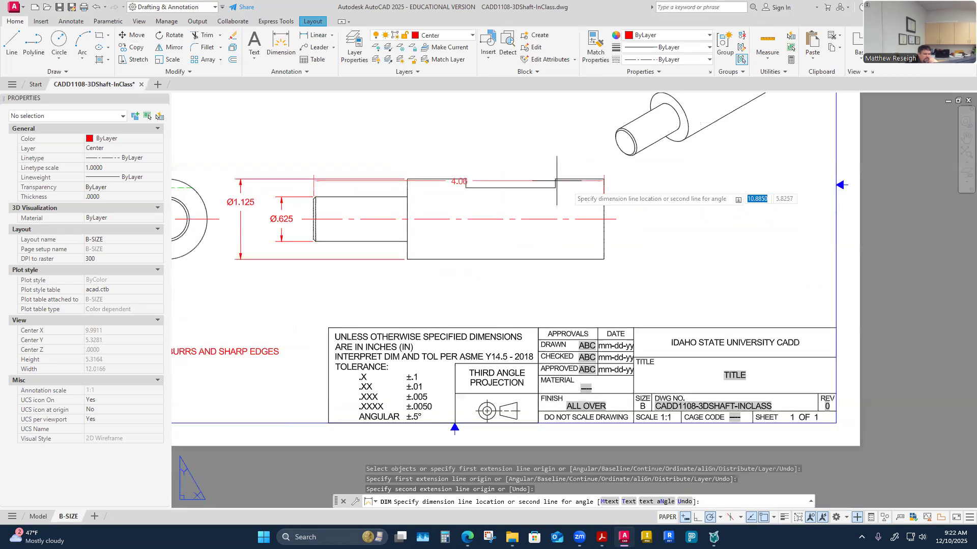
left_click(452, 139)
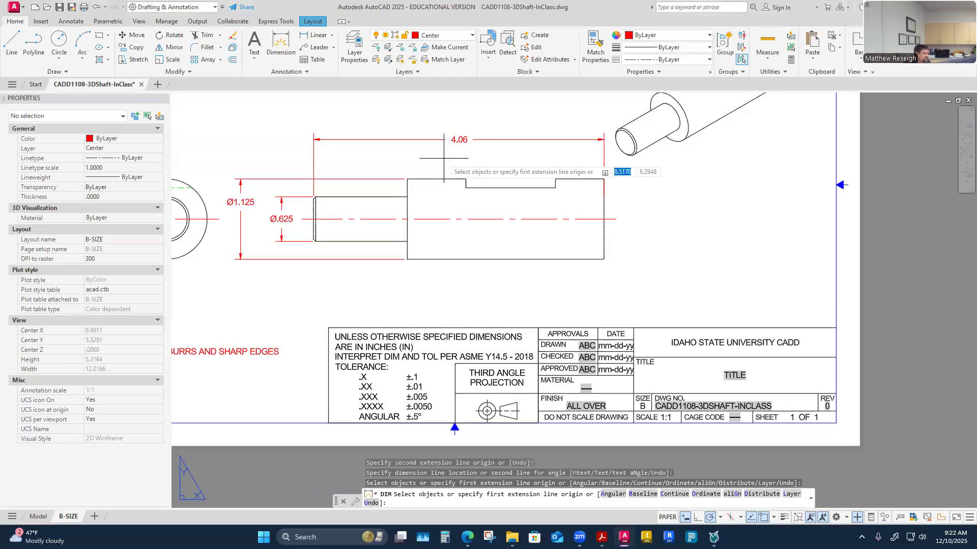
key("Return")
Step: Stretch the overall-length dimension's extension line origin at the body's far end up to the body's upper corner and deselect it
scroll(481, 192, "up", 3)
middle_click_drag(480, 192, 499, 179)
scroll(529, 163, "down", 3)
scroll(667, 128, "up", 3)
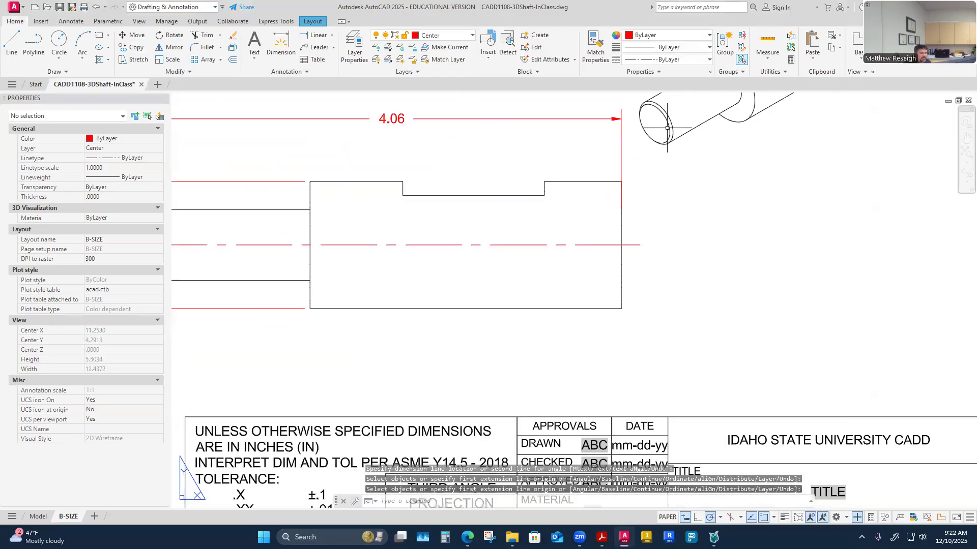
left_click(622, 170)
left_click(622, 212)
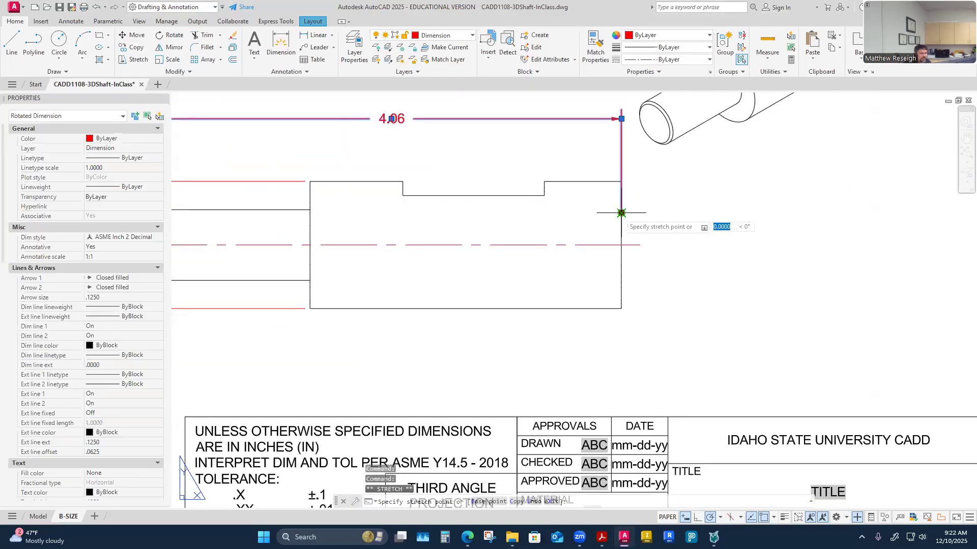
scroll(622, 183, "up", 3)
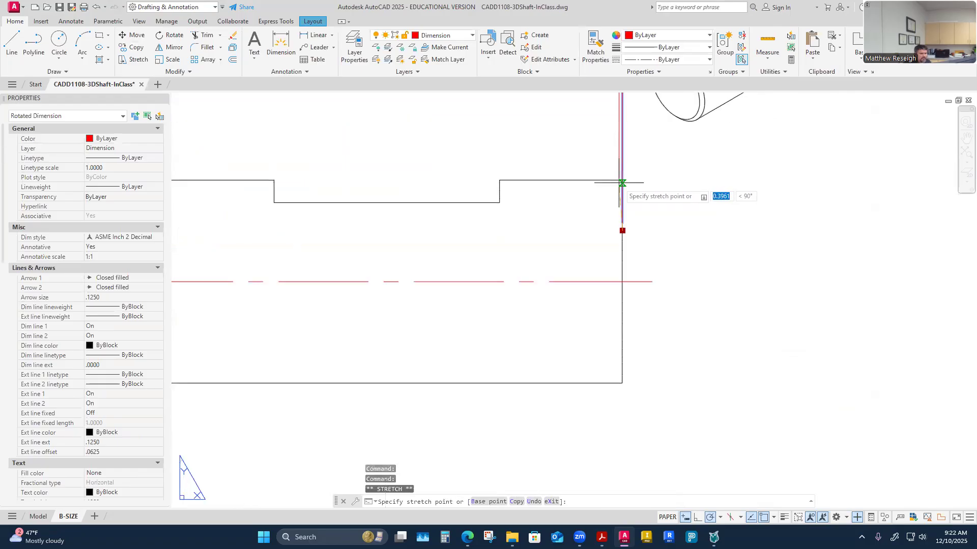
left_click(624, 178)
key("Escape")
scroll(669, 177, "down", 10)
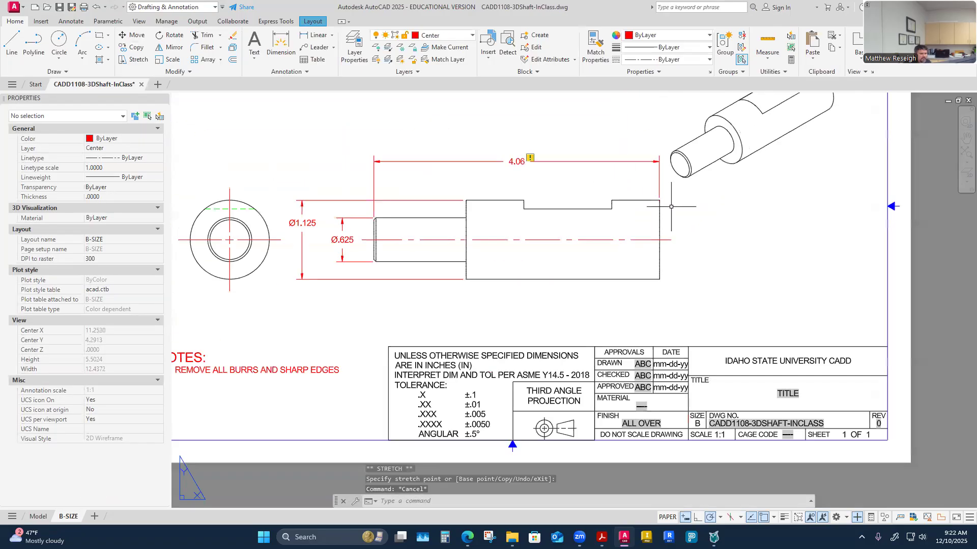
Step: Try to reassociate the overall-length dimension with the upper corner at the body's far end
scroll(520, 200, "up", 8)
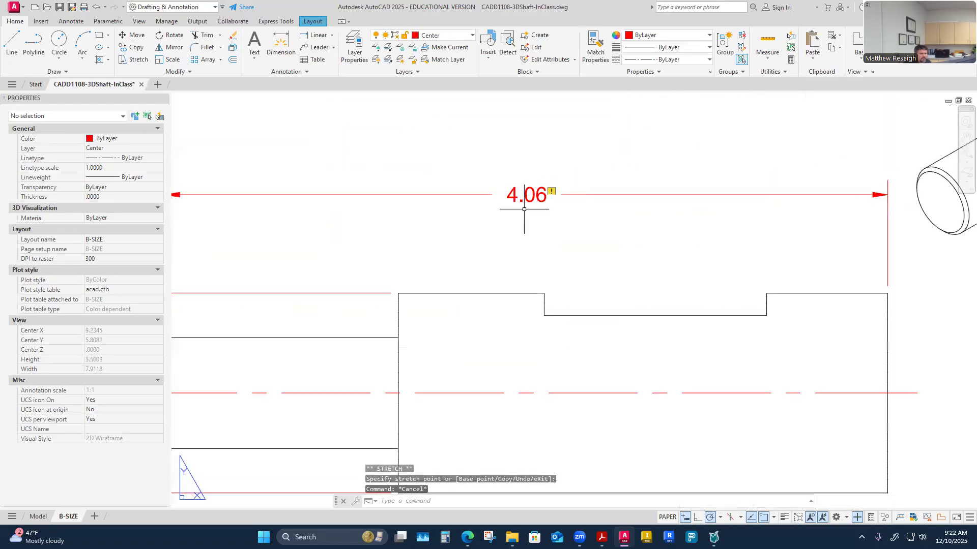
left_click(552, 191)
left_click(560, 202)
scroll(558, 207, "down", 2)
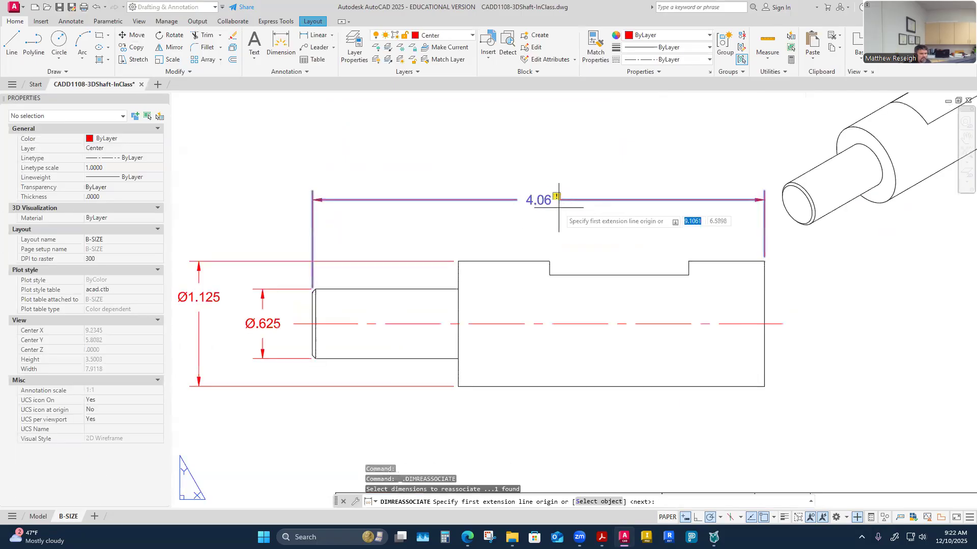
scroll(752, 249, "up", 2)
left_click(778, 271)
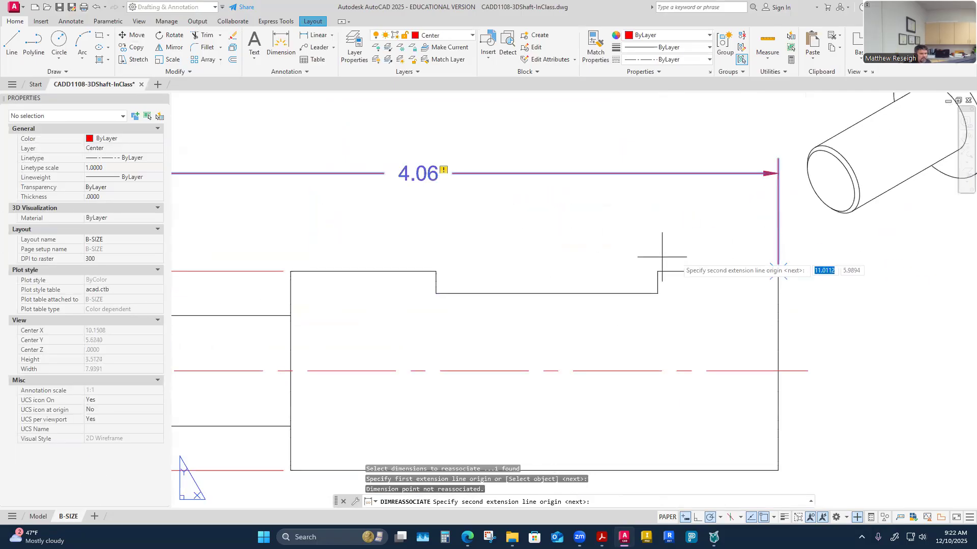
scroll(636, 272, "down", 3)
scroll(461, 266, "up", 4)
key("Escape")
scroll(399, 224, "down", 3)
scroll(485, 213, "up", 3)
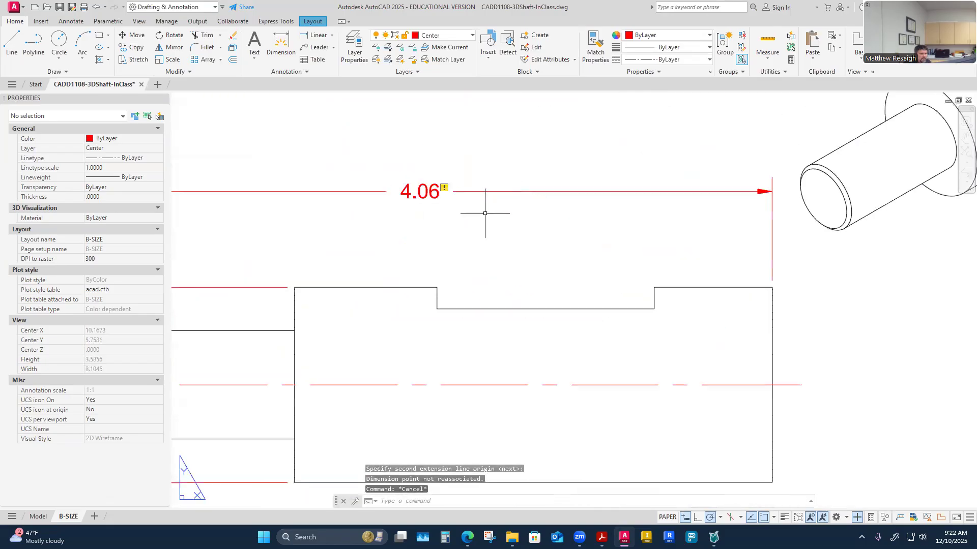
scroll(484, 214, "down", 3)
scroll(469, 207, "up", 2)
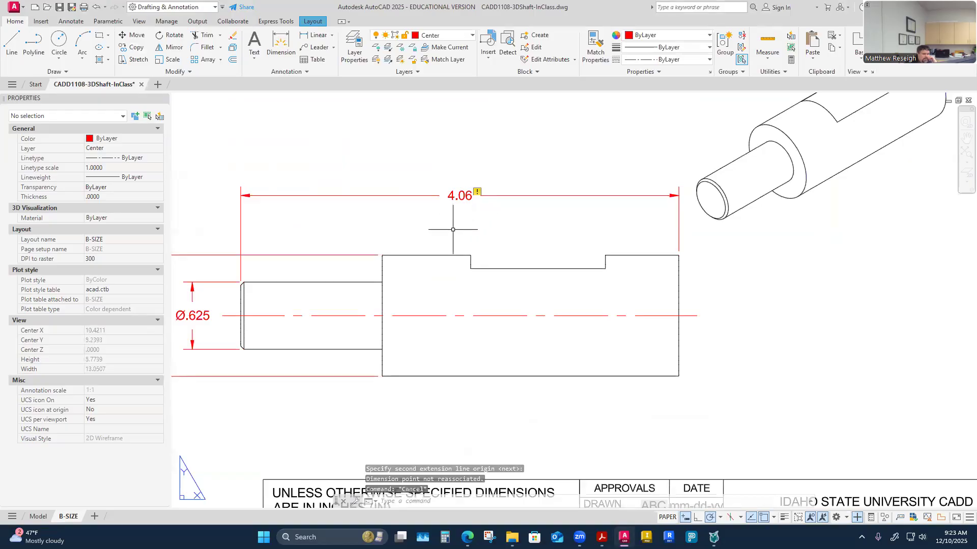
Step: Check the overall length in the reference PDF and match the overall-length dimension's properties to the small-diameter dimension
left_click(602, 538)
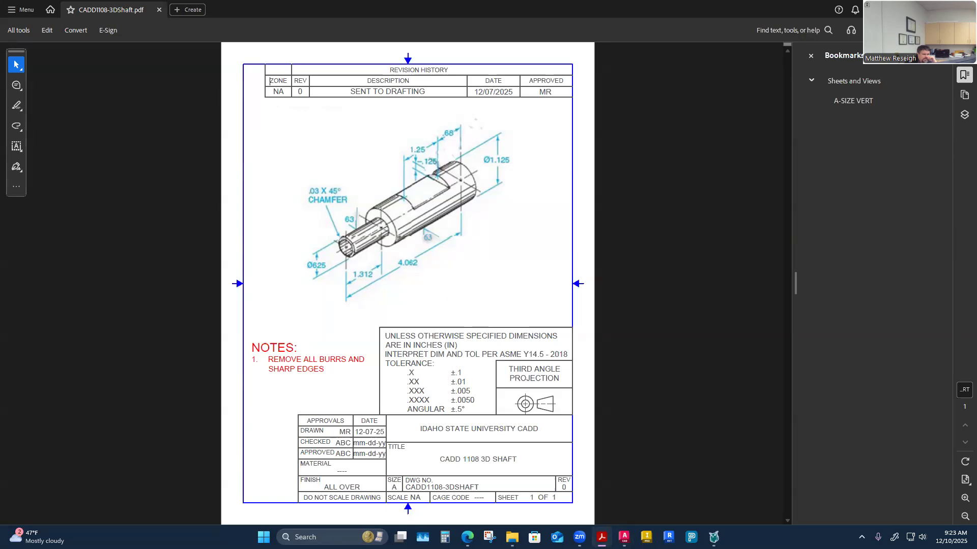
left_click(624, 537)
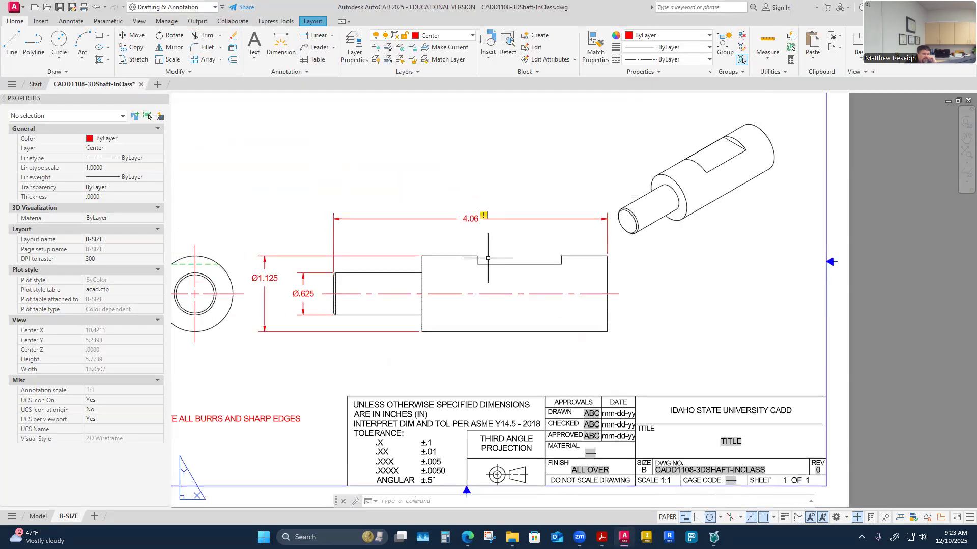
left_click(595, 46)
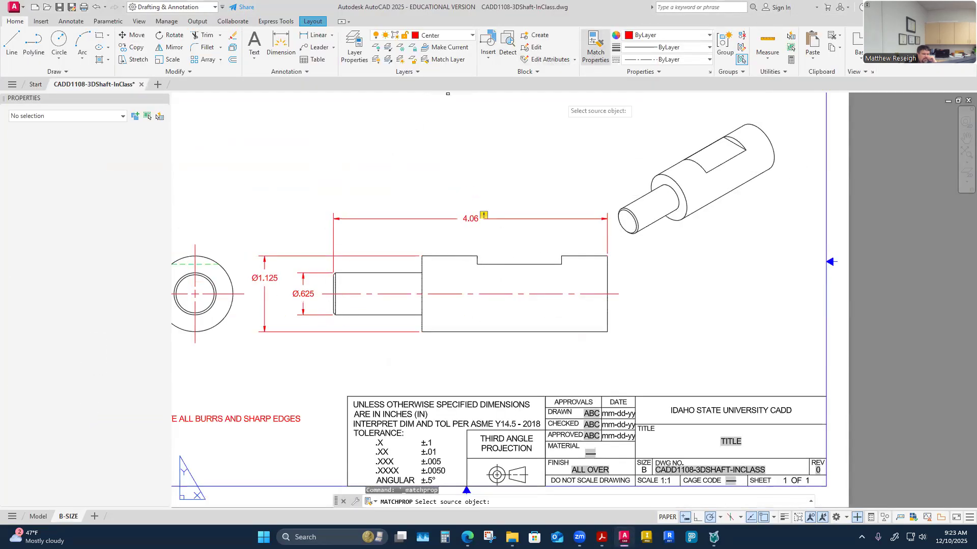
left_click(285, 291)
left_click(471, 219)
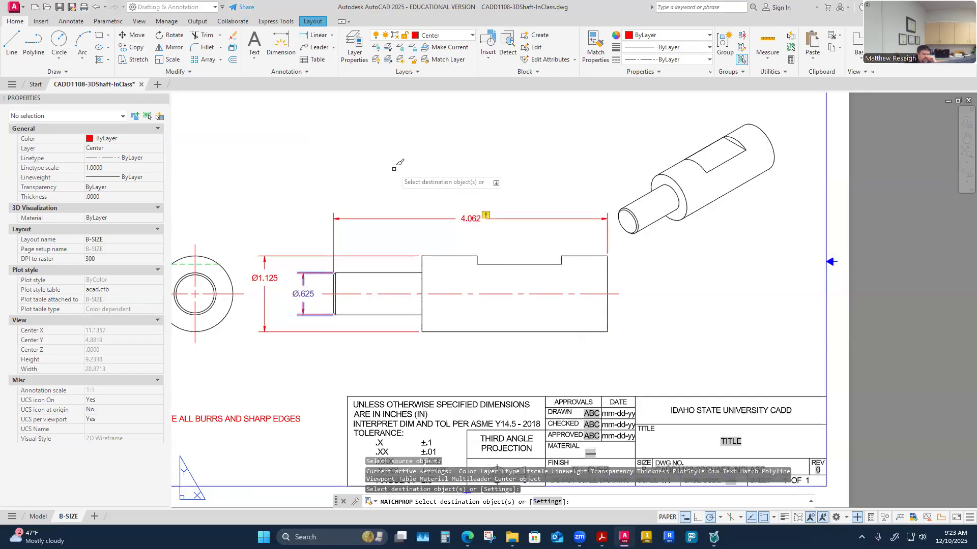
key("Escape")
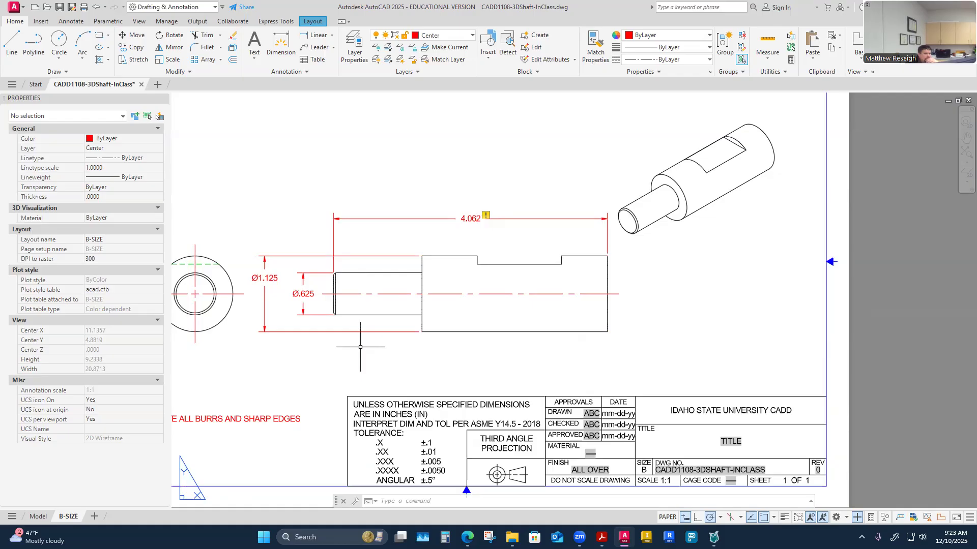
scroll(361, 347, "down", 3)
scroll(383, 325, "up", 6)
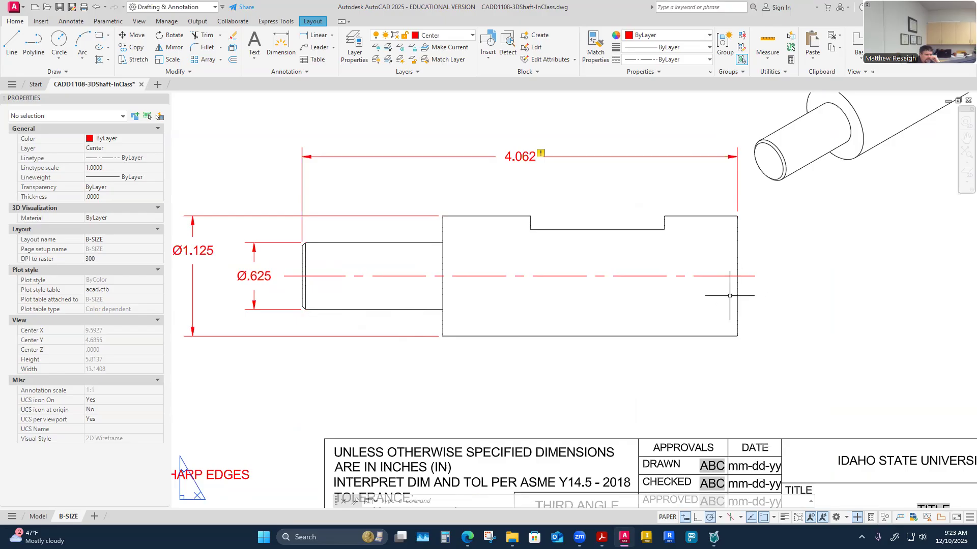
scroll(730, 299, "down", 2)
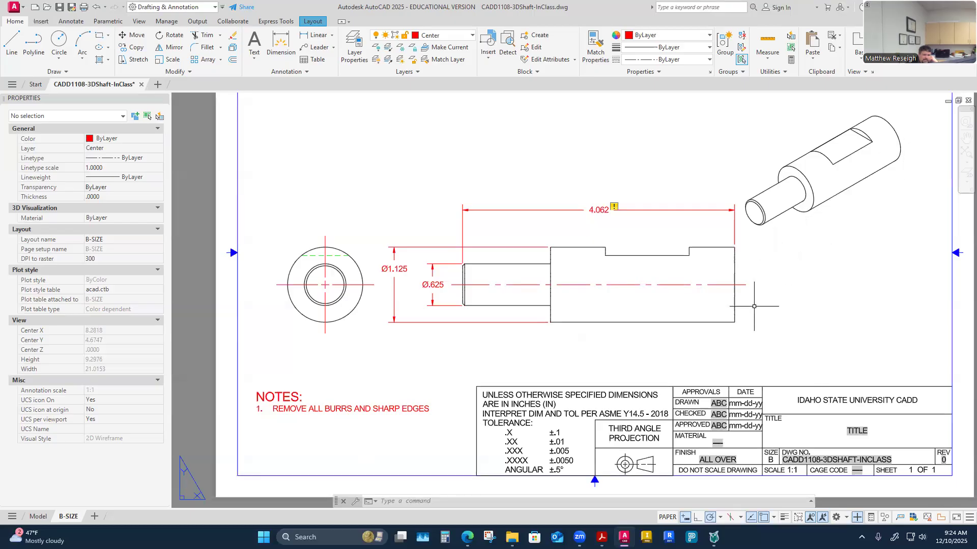
scroll(618, 343, "up", 2)
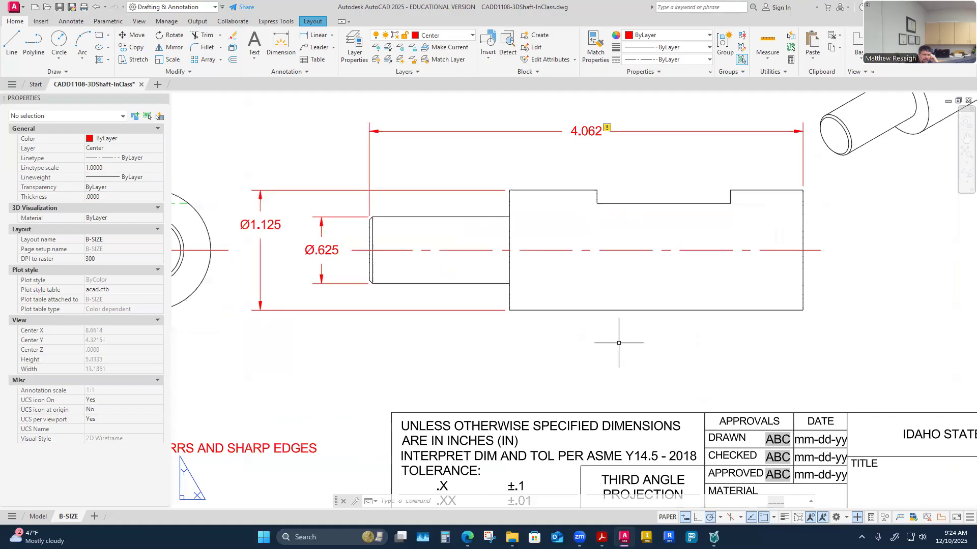
left_click(280, 43)
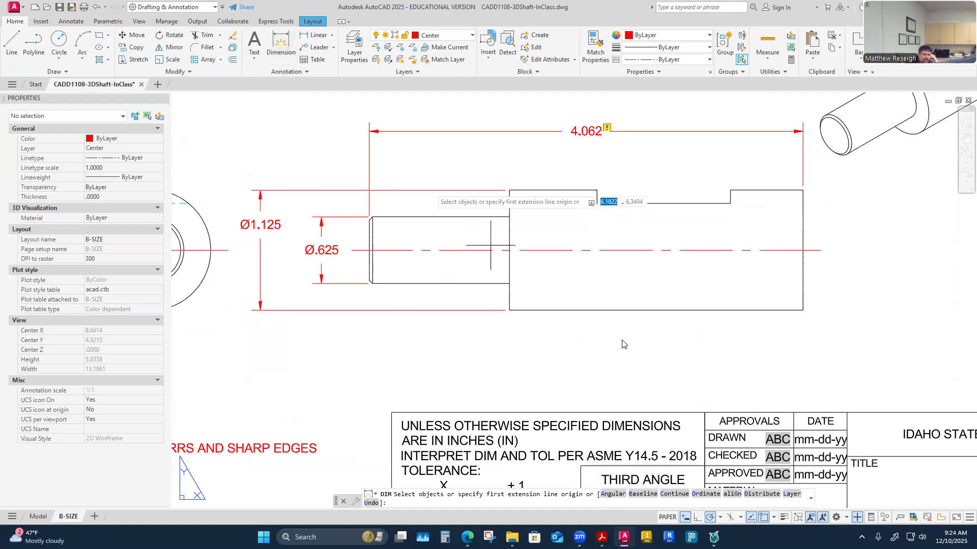
left_click(801, 310)
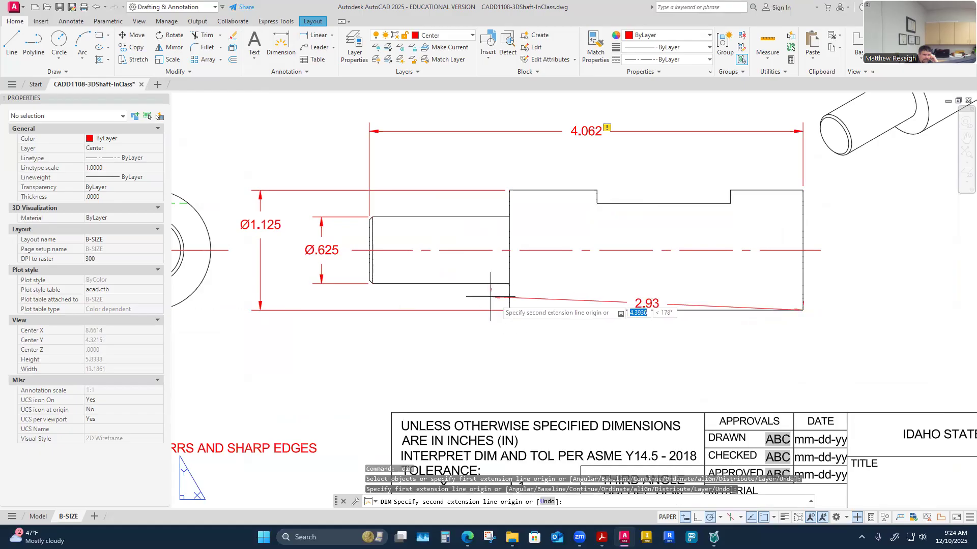
key("Escape")
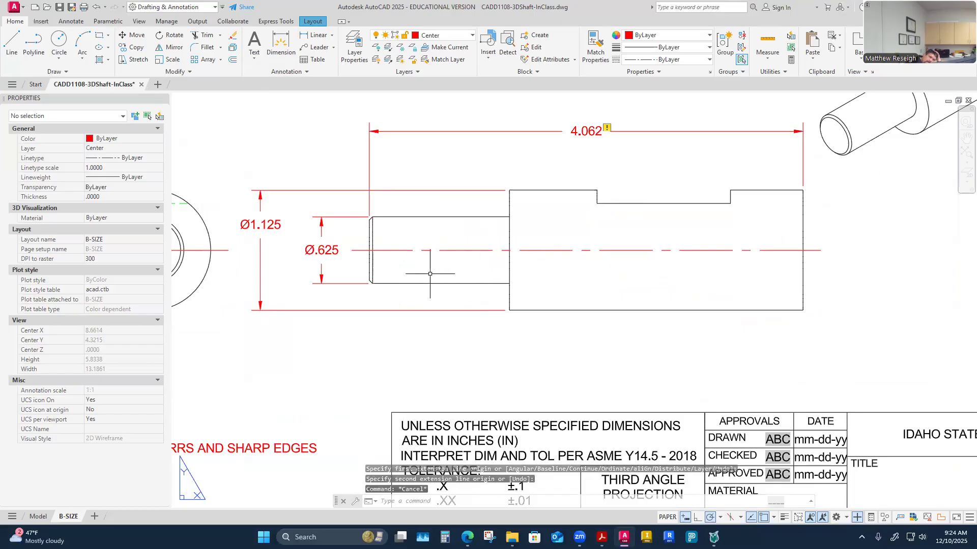
left_click(283, 47)
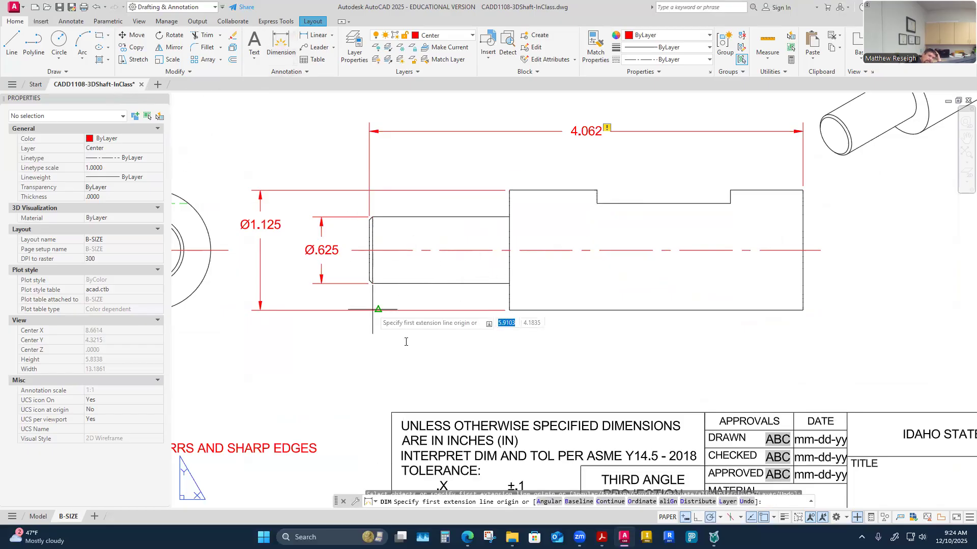
left_click(509, 283)
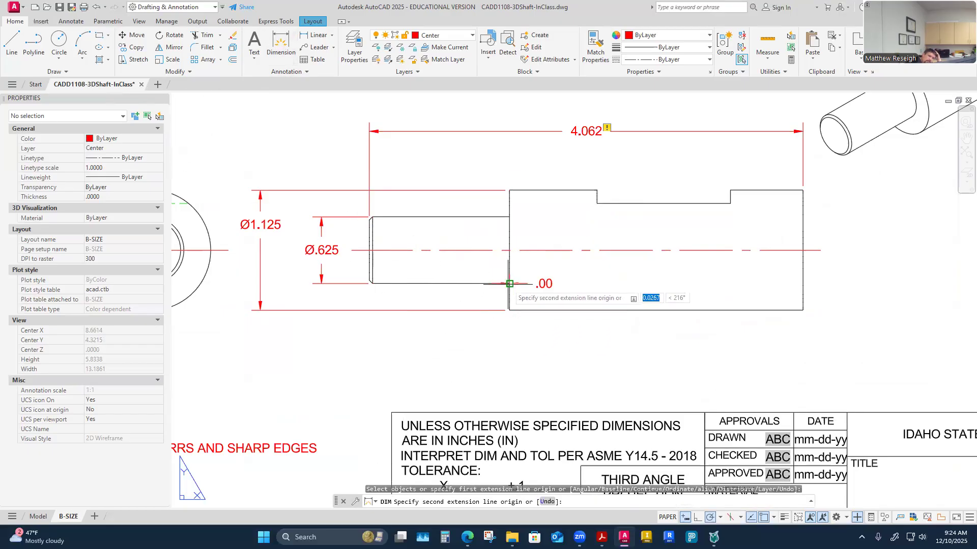
scroll(356, 284, "up", 2)
key("Escape")
scroll(368, 298, "down", 4)
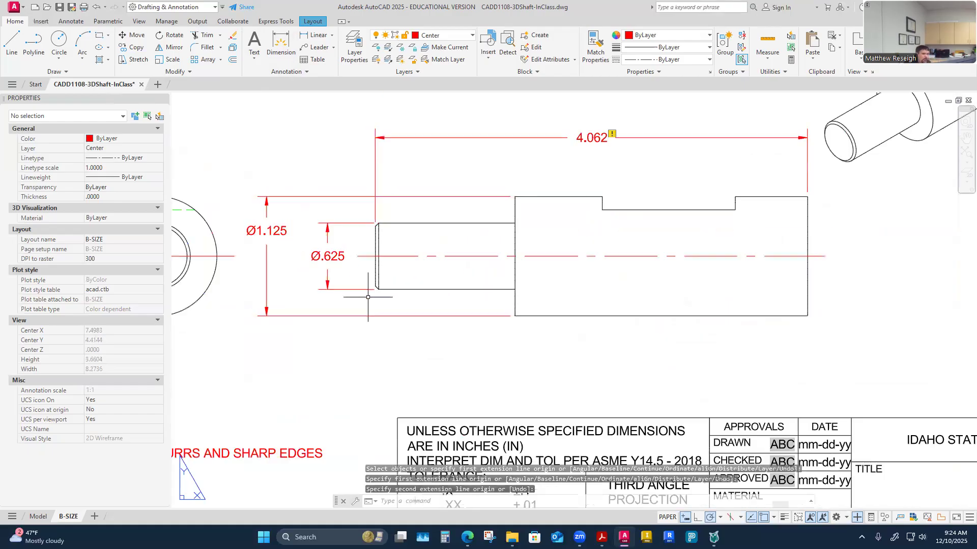
Step: Dimension the small-diameter section's length from the upper chamfer corner to the body's shoulder, placing it just below the overall-length dimension
scroll(462, 209, "up", 4)
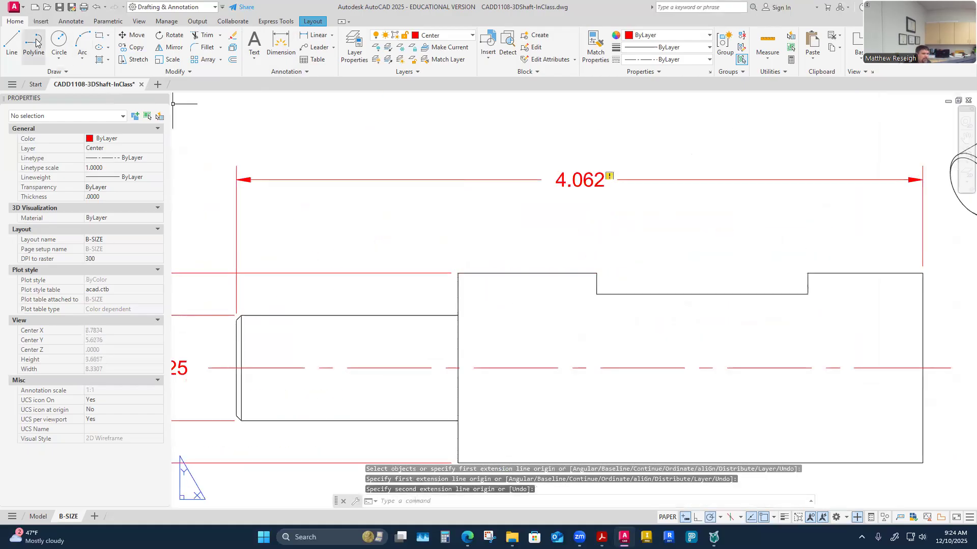
left_click(281, 47)
scroll(234, 312, "down", 1)
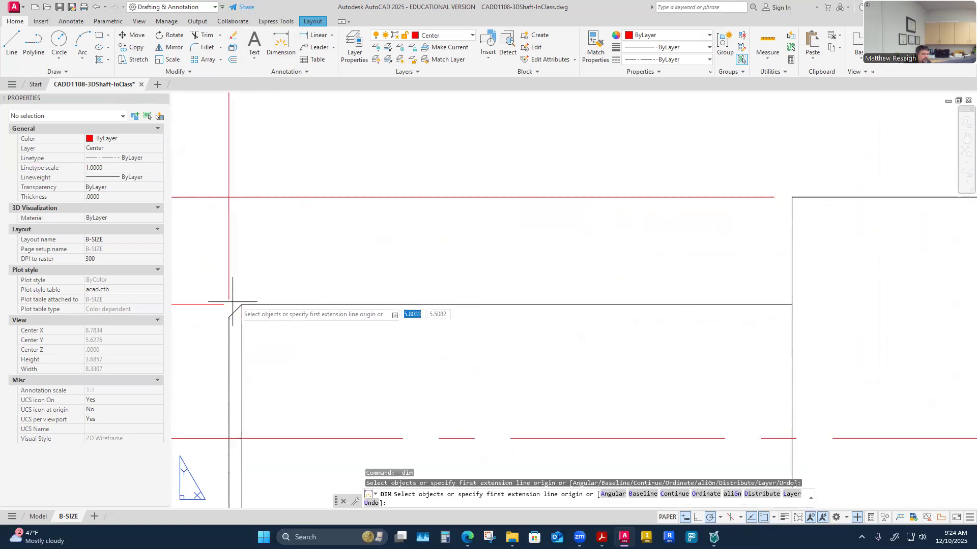
left_click(229, 316)
scroll(231, 316, "down", 1)
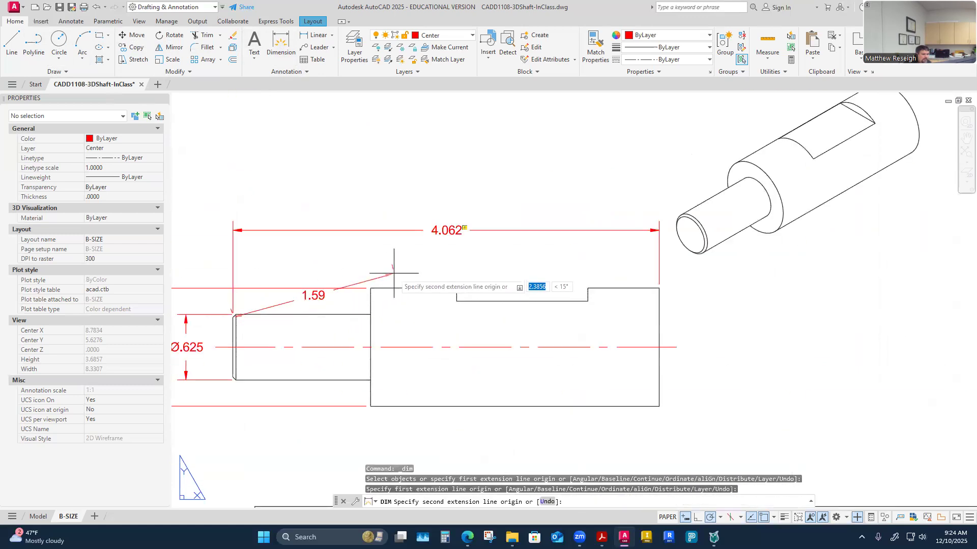
left_click(371, 288)
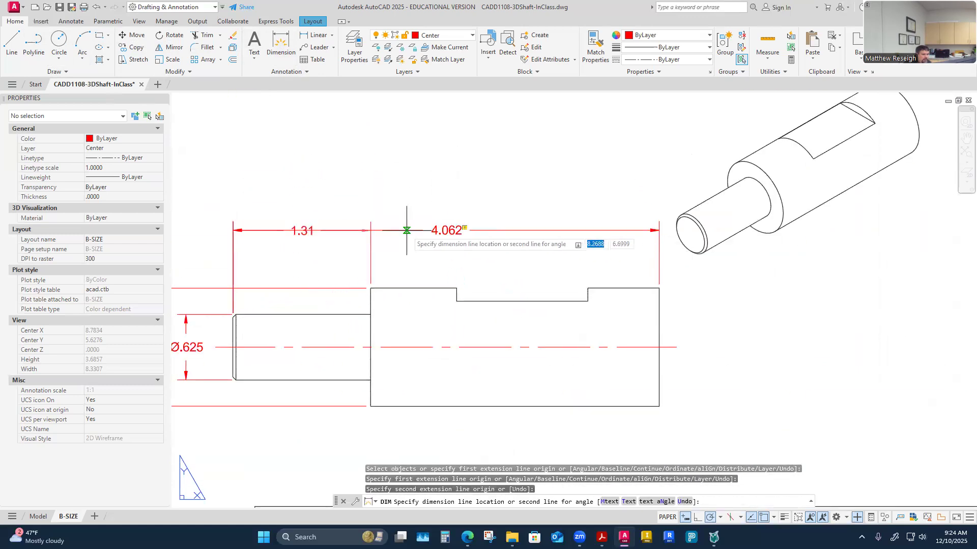
left_click(396, 258)
key("Return")
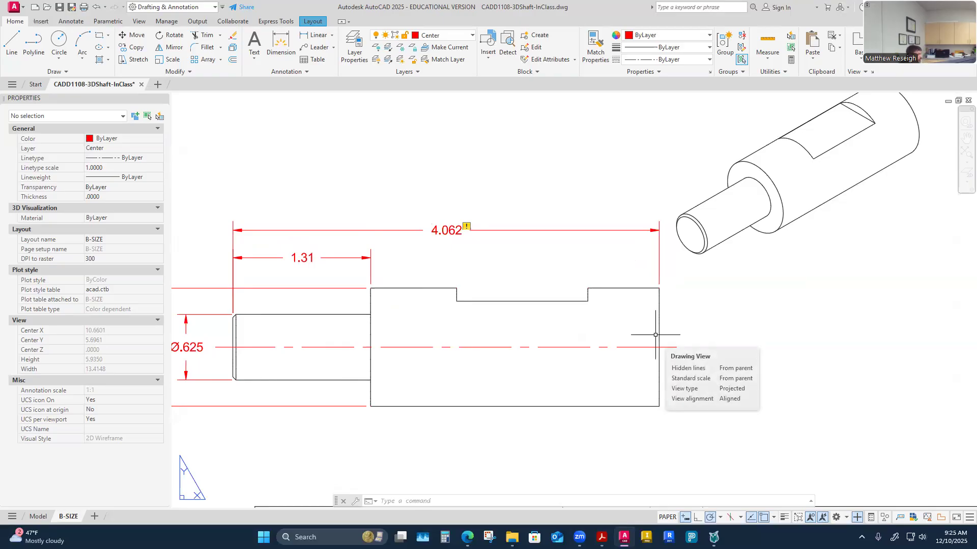
left_click(442, 232)
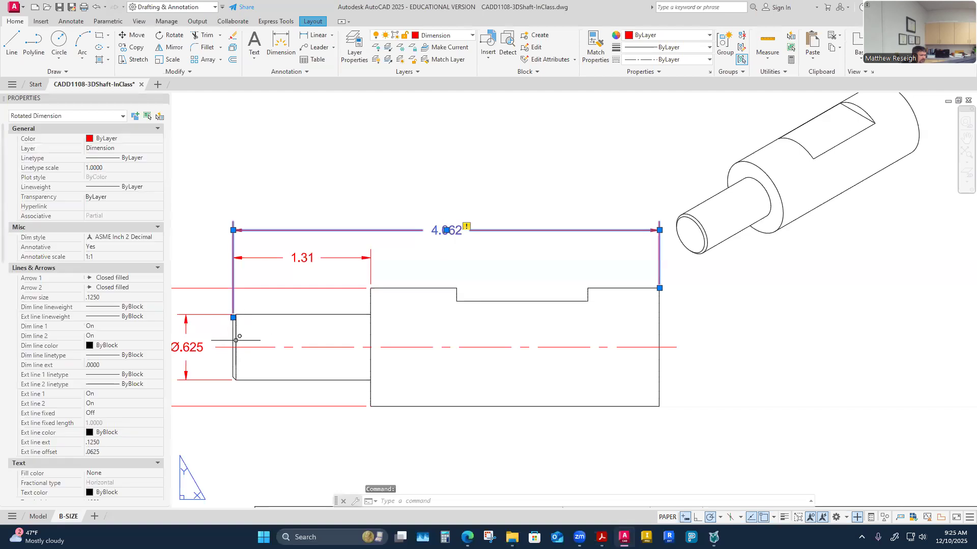
left_click(286, 257)
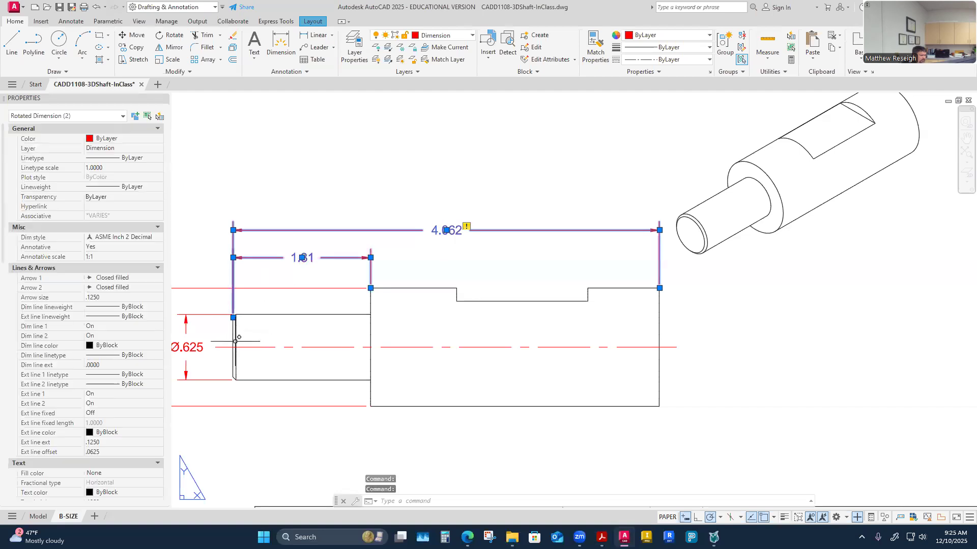
key("Escape")
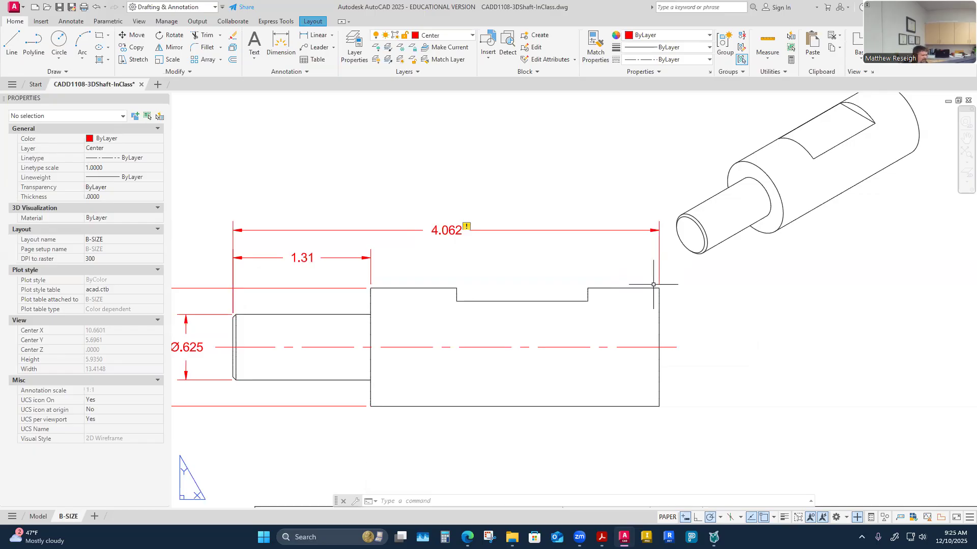
Step: Match the small-diameter section's length dimension to the overall-length dimension's properties
left_click(595, 46)
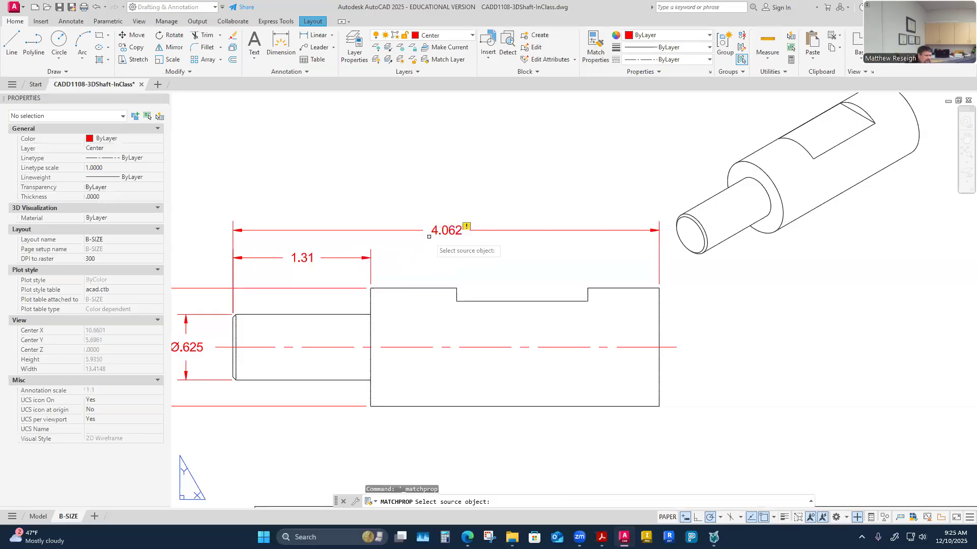
left_click(401, 231)
left_click(351, 257)
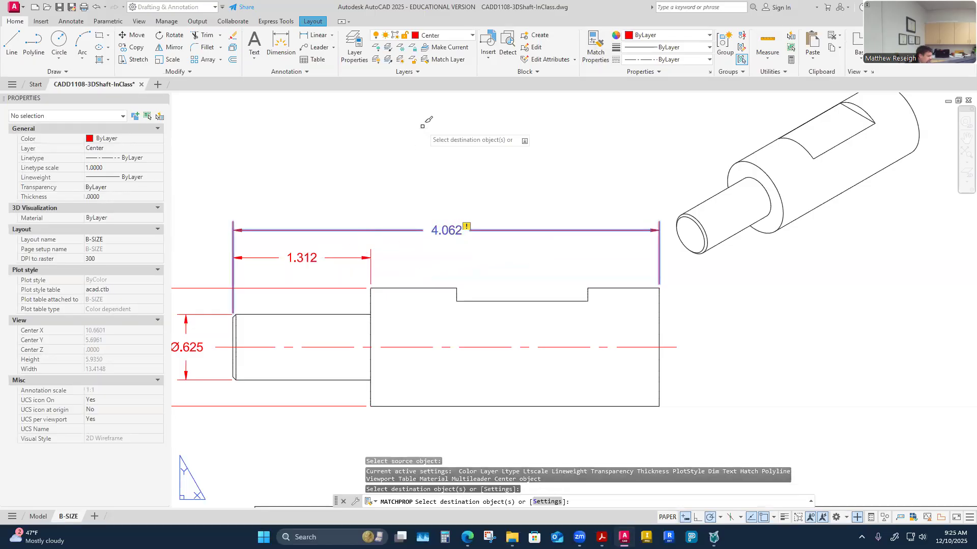
key("Escape")
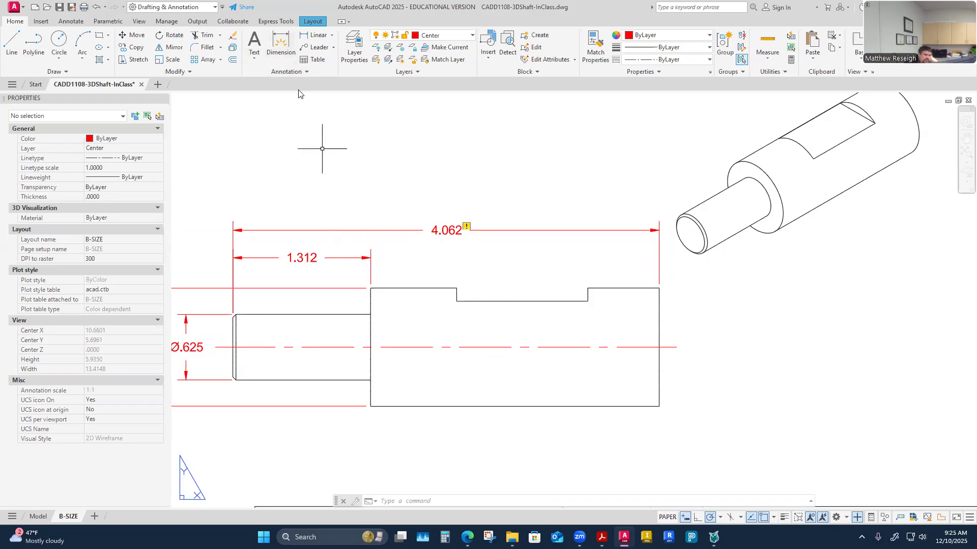
Step: Dimension the large body's length between its two upper outer corners, placing it in line with the small-diameter section's length dimension
left_click(287, 53)
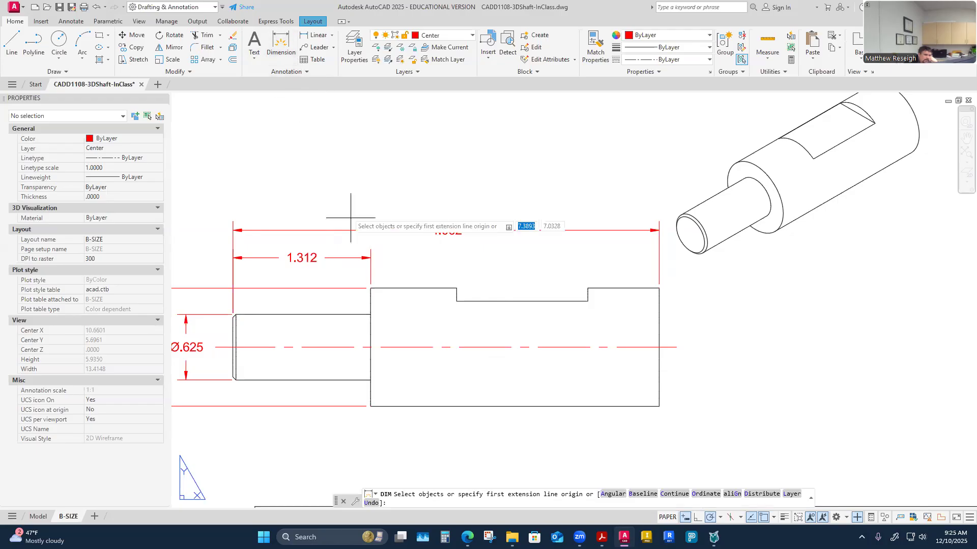
left_click(371, 288)
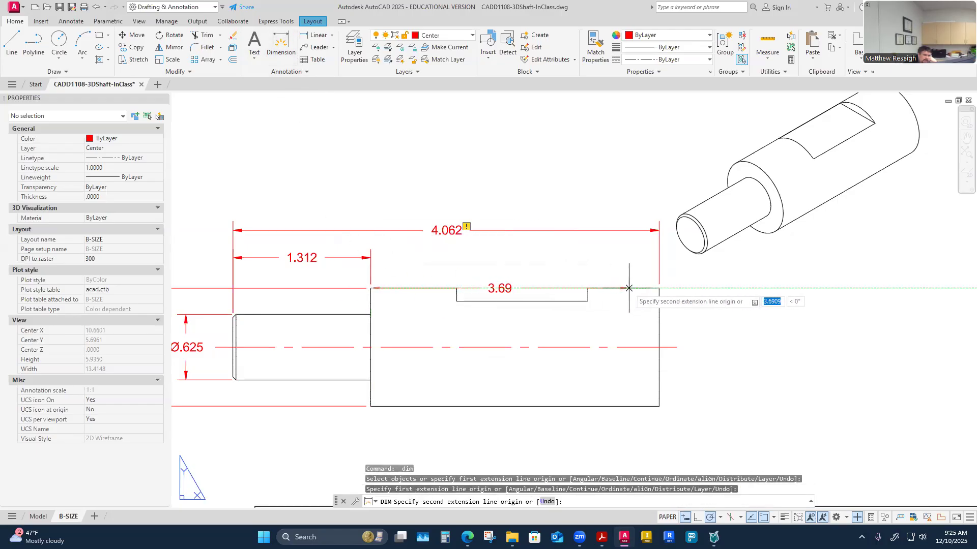
scroll(659, 286, "up", 5)
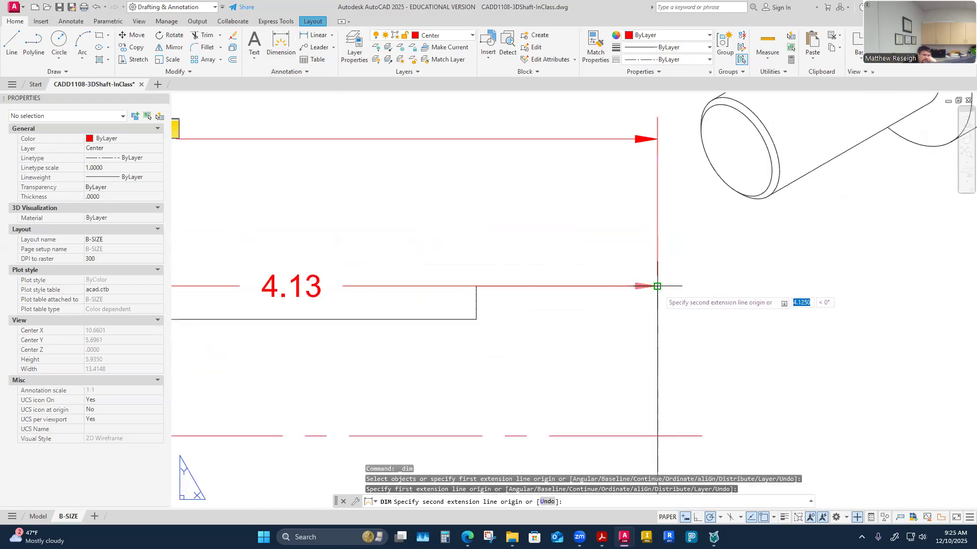
left_click(656, 283)
scroll(656, 283, "down", 5)
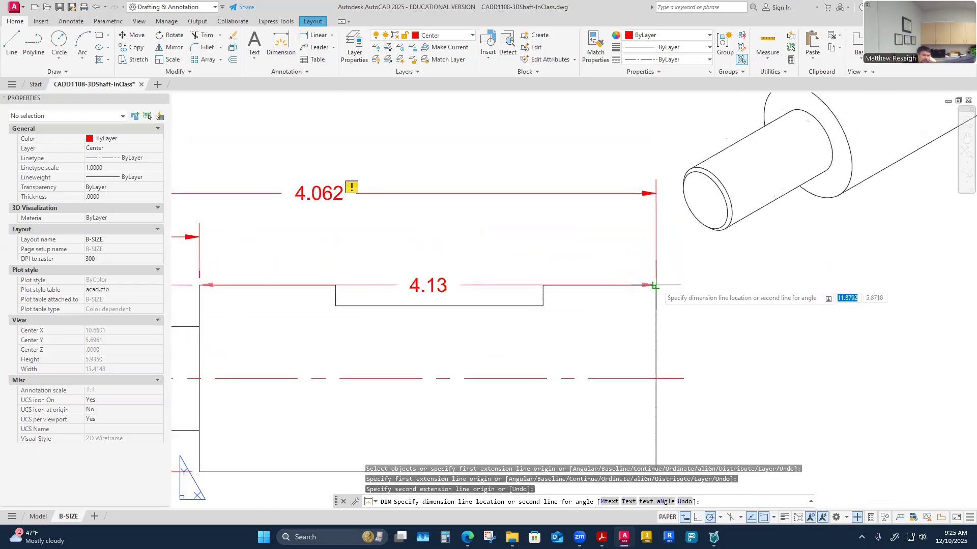
left_click(623, 237)
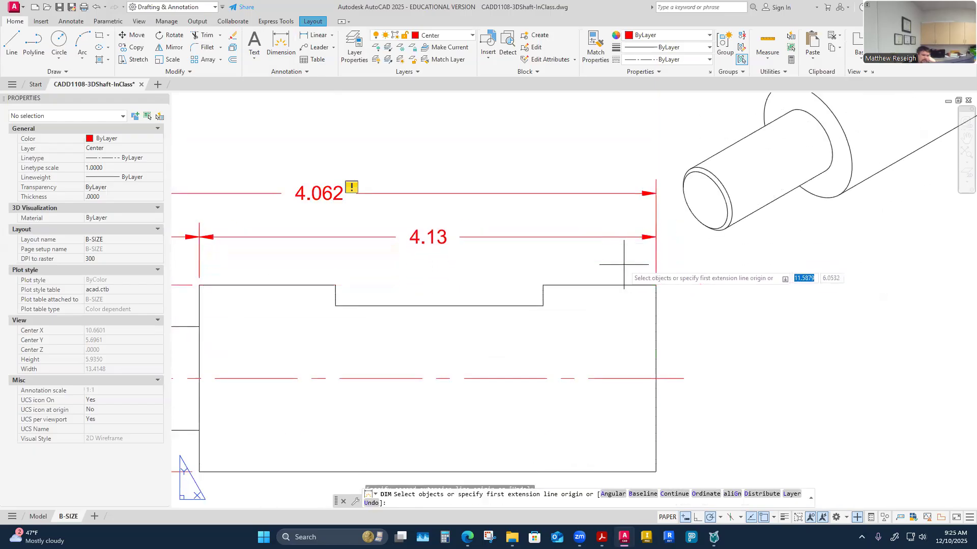
key("Escape")
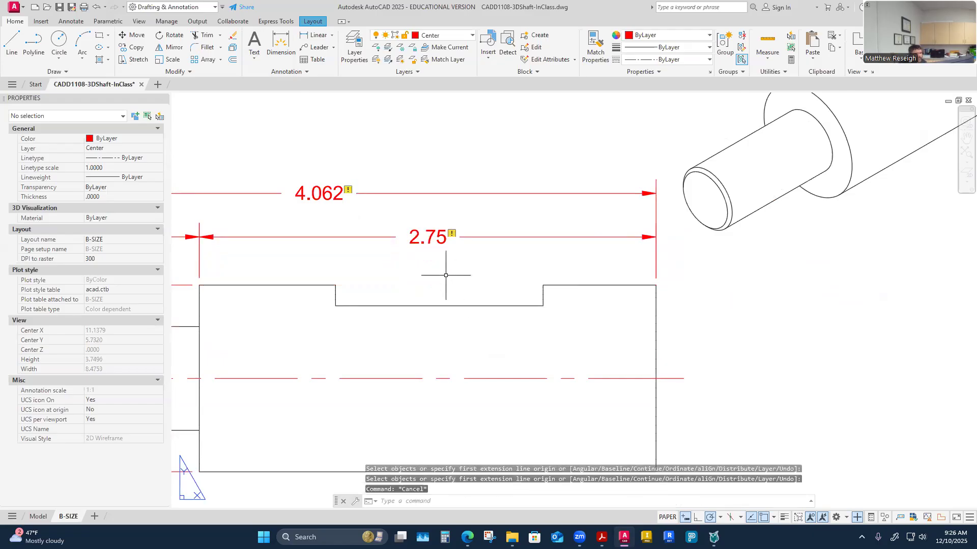
Step: Try to reassociate the body-length dimension with the body's two upper outer corners
left_click(435, 241)
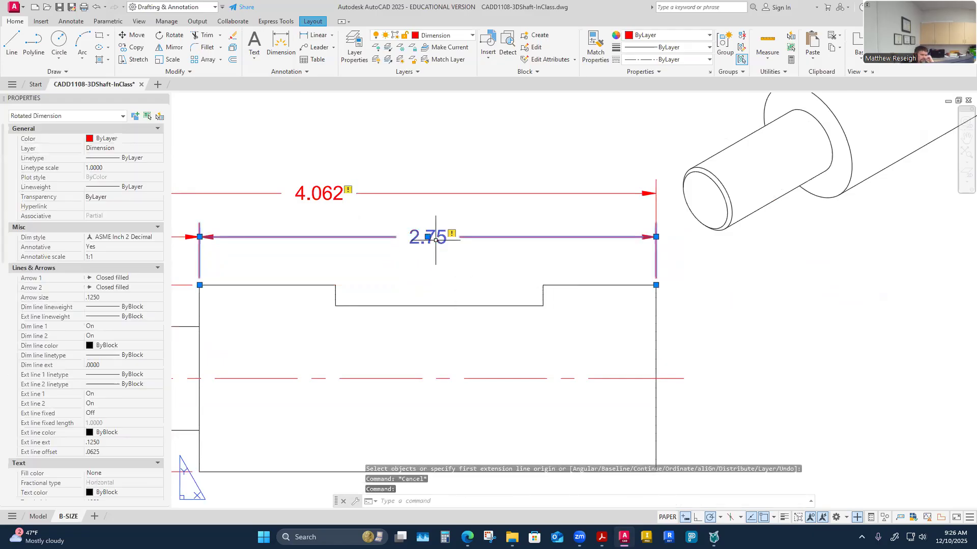
left_click(453, 233)
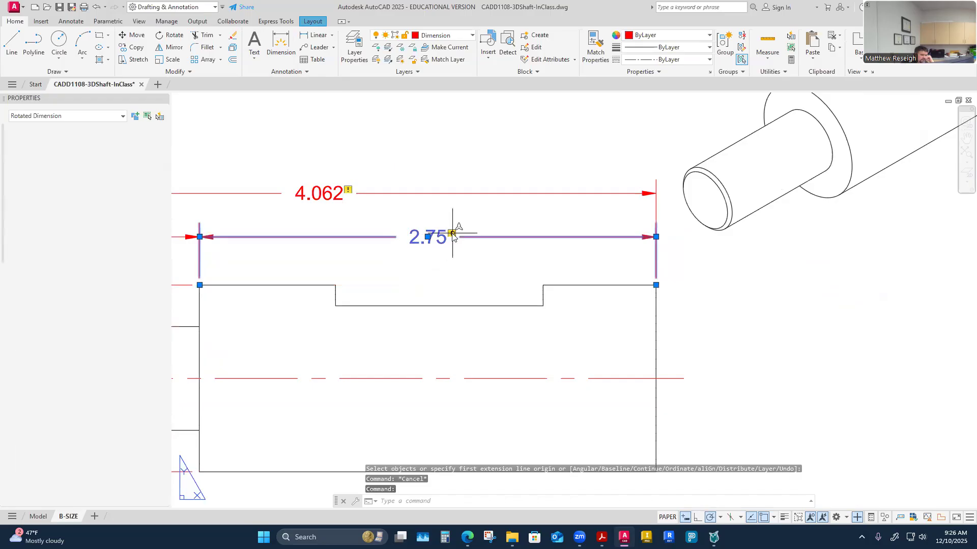
left_click(475, 241)
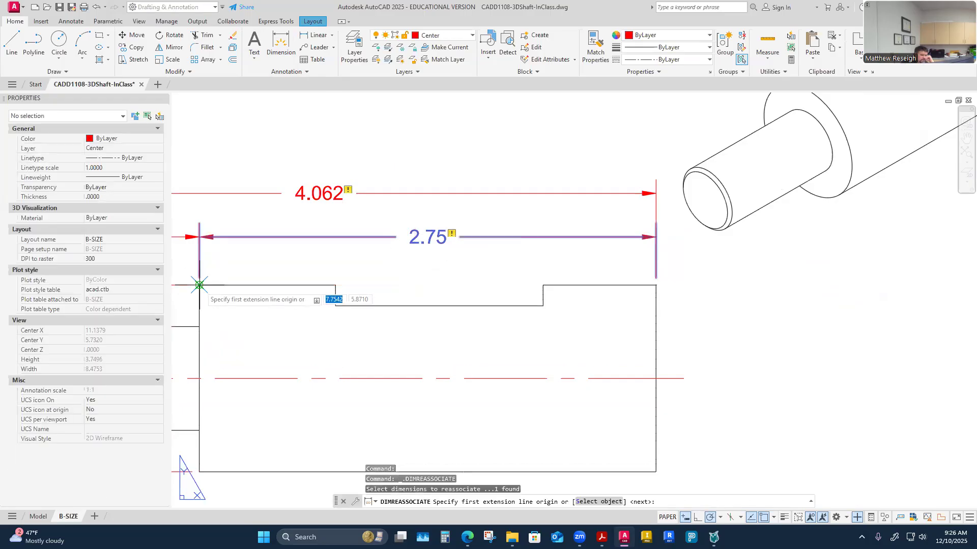
left_click(199, 286)
left_click(656, 285)
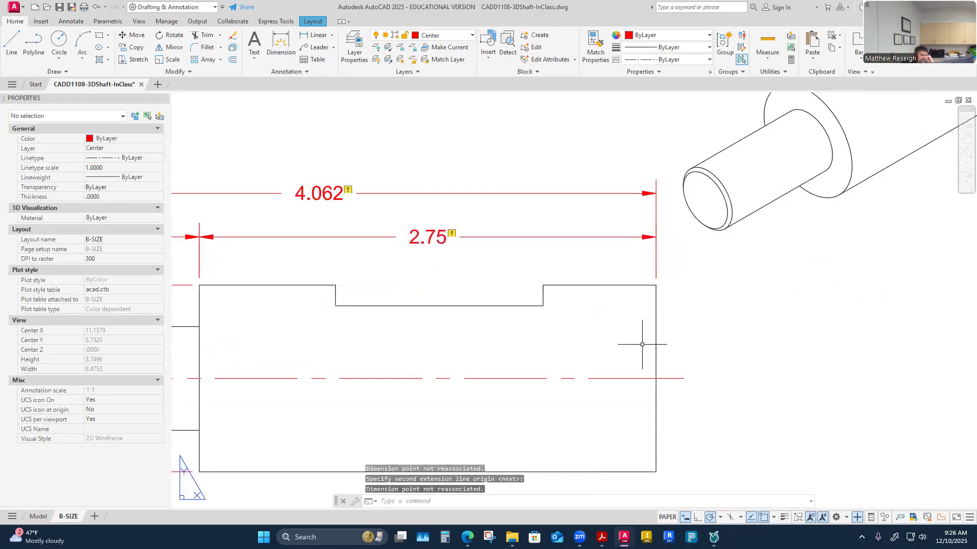
key("Escape")
scroll(626, 338, "down", 2)
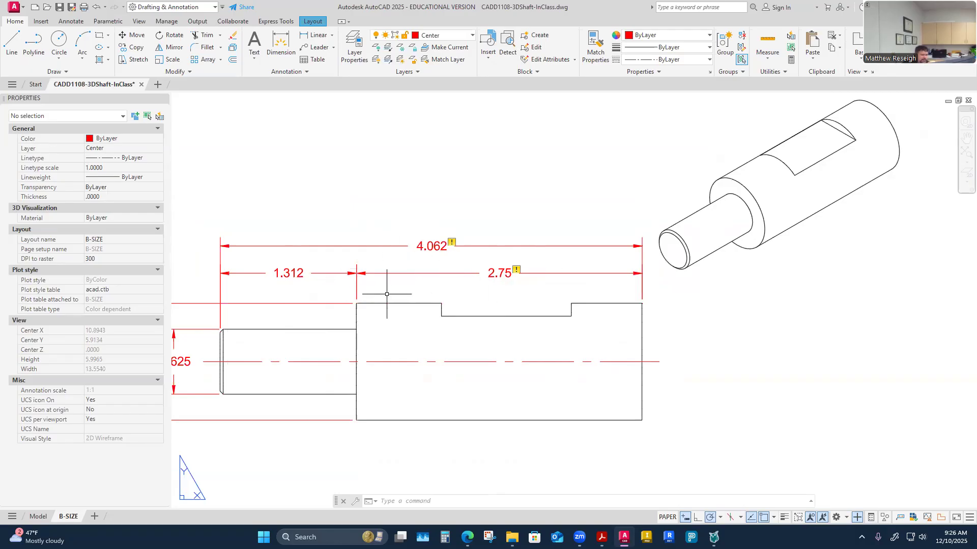
left_click(507, 273)
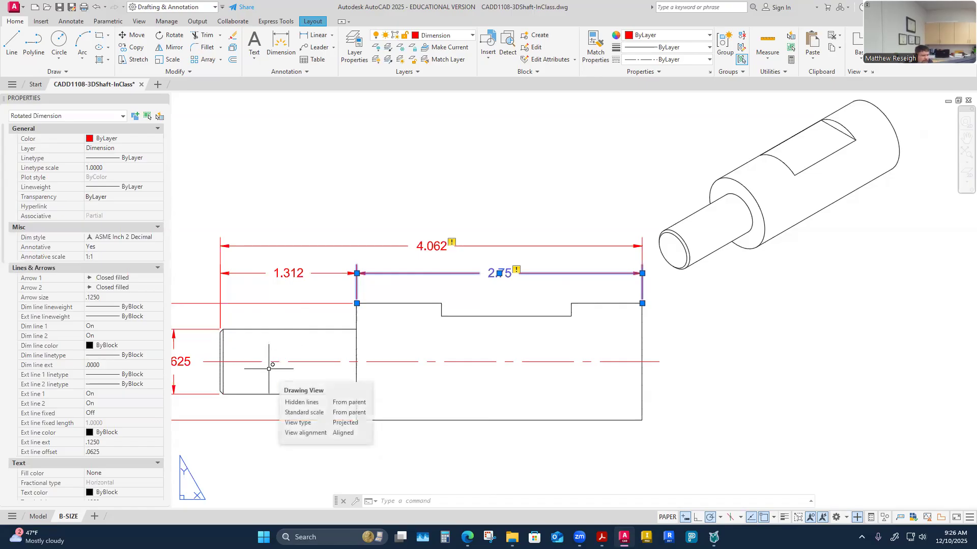
key("Escape")
key("Escape")
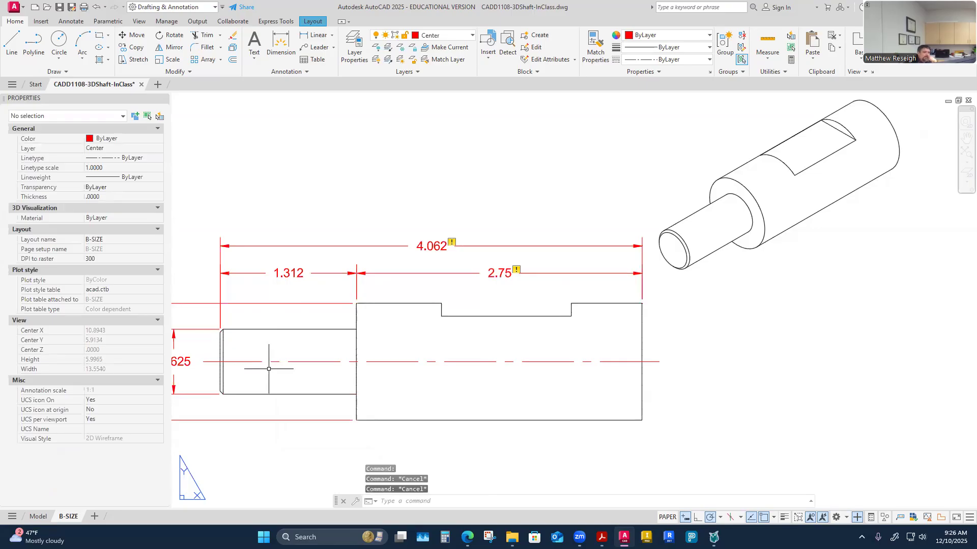
scroll(342, 349, "down", 3)
scroll(417, 337, "up", 3)
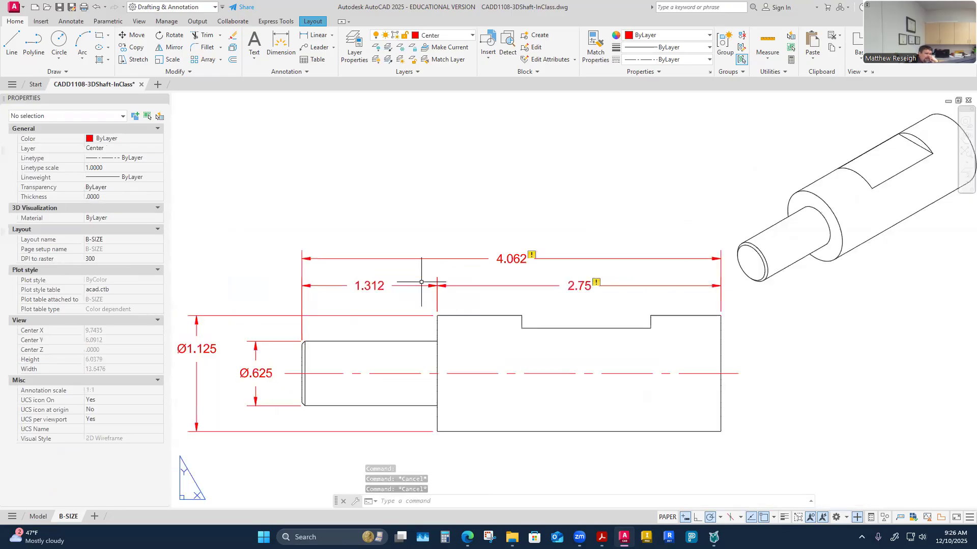
Step: Move the overall-length dimension line higher above the shaft, leaving more space over the two section-length dimensions
left_click(502, 264)
left_click(511, 259)
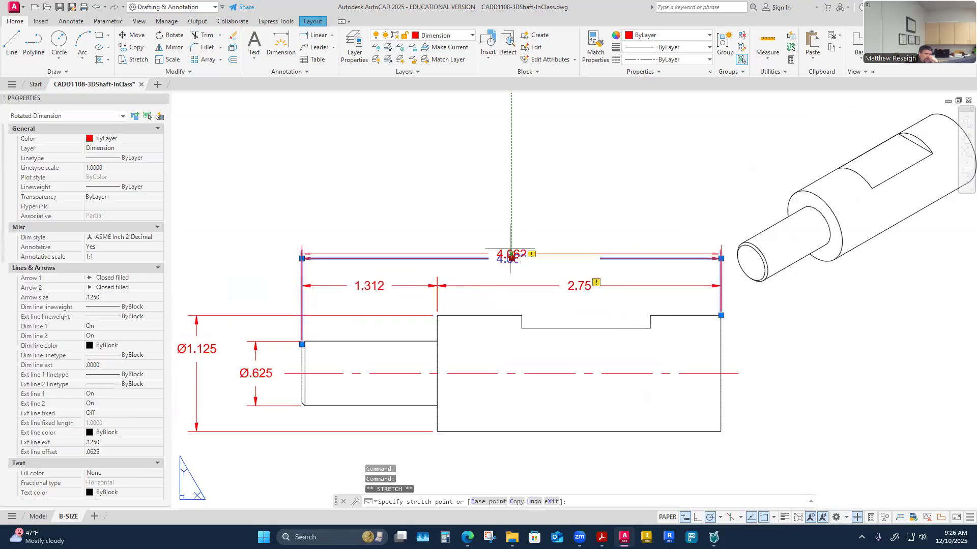
left_click(511, 242)
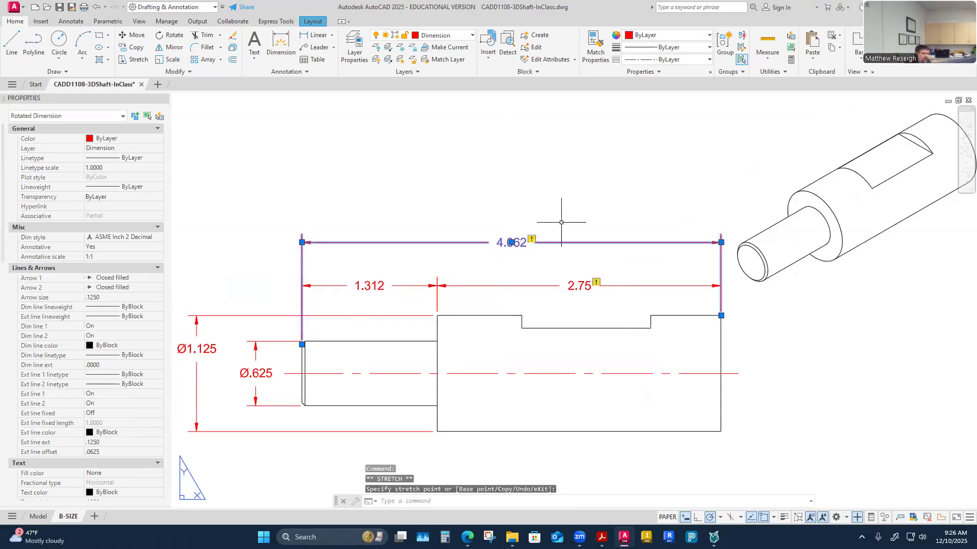
key("Escape")
key("Escape")
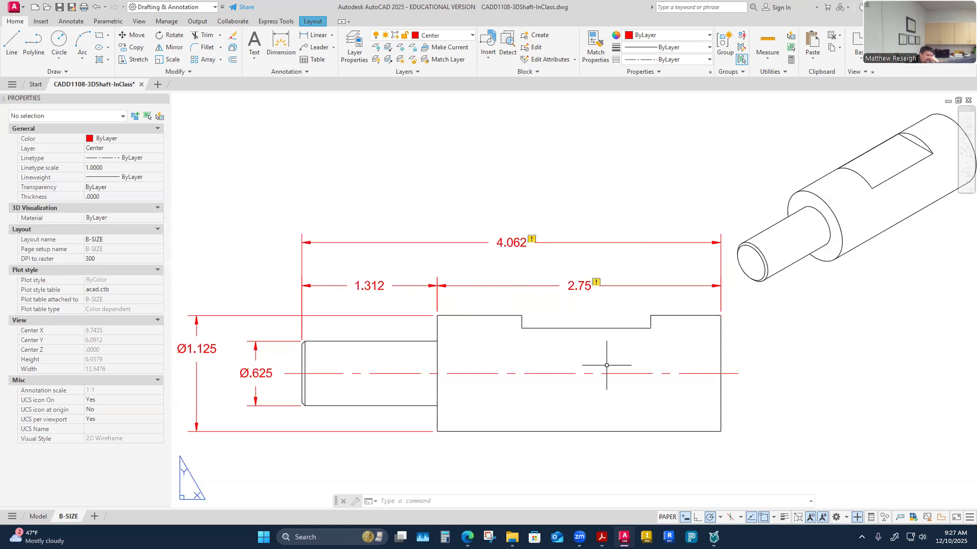
Step: Raise the large body's length dimension line to about midway between the overall-length and small-section length dimensions
scroll(496, 339, "down", 3)
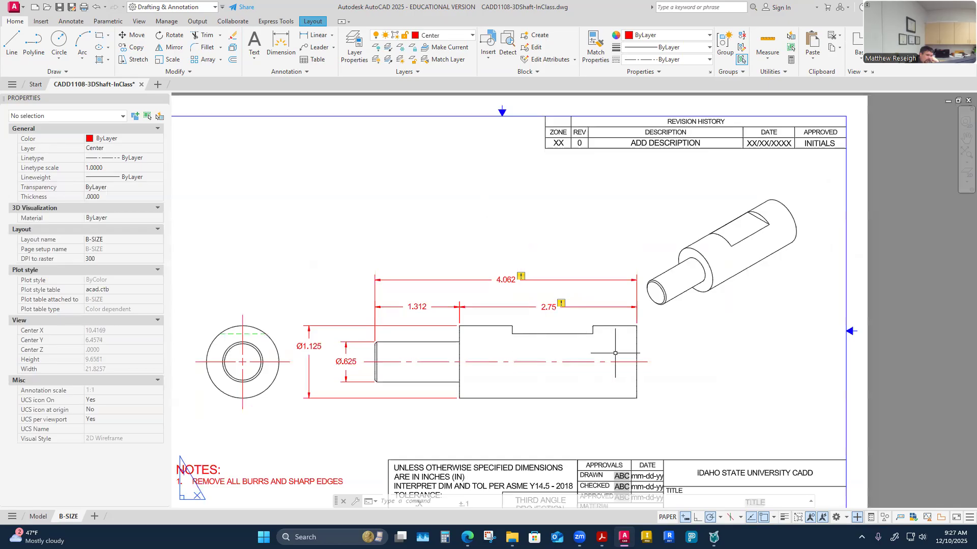
scroll(611, 353, "up", 4)
scroll(590, 381, "down", 2)
scroll(581, 363, "up", 4)
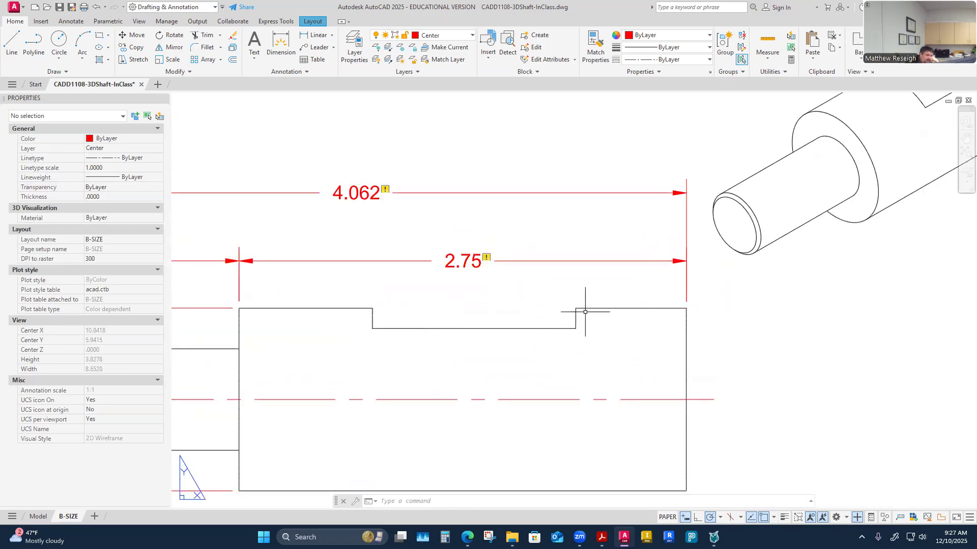
scroll(486, 330, "down", 2)
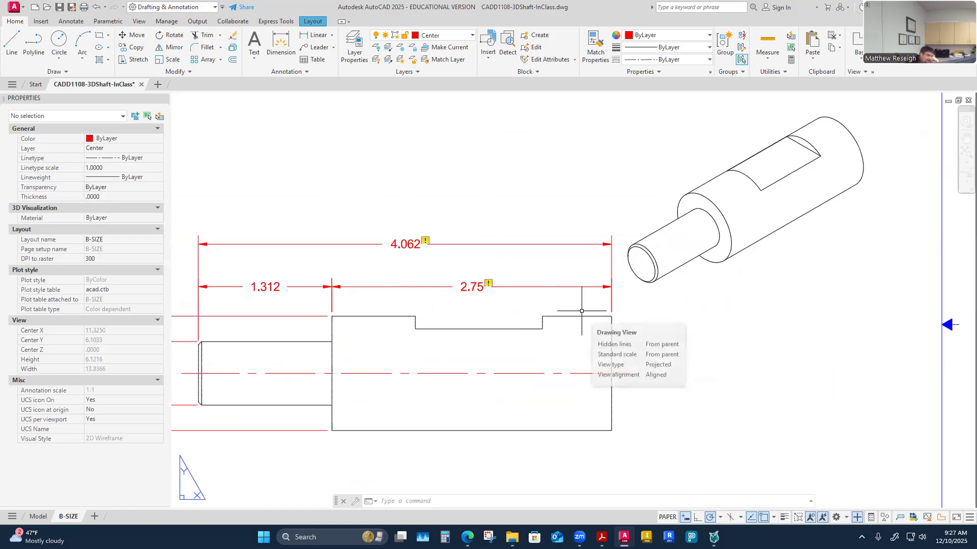
left_click(482, 284)
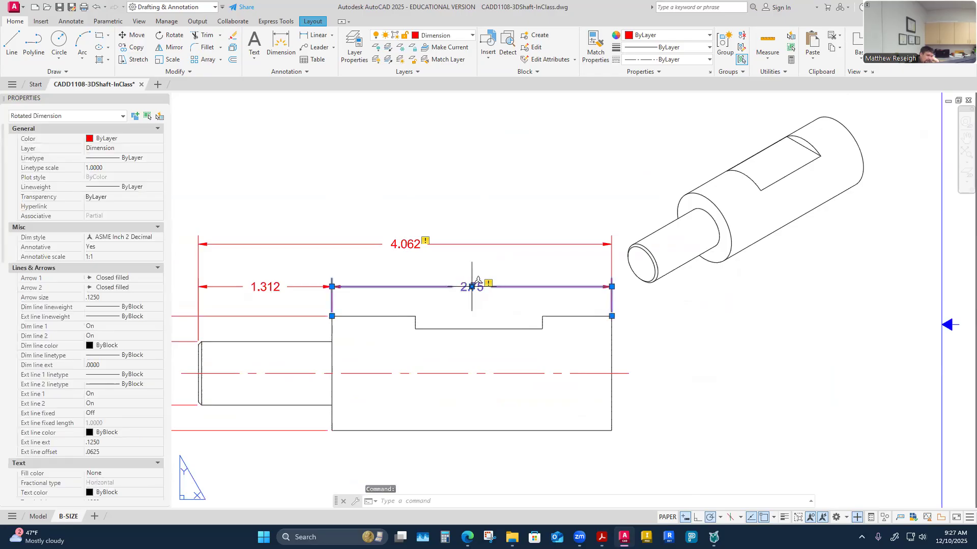
left_click(472, 287)
key("Escape")
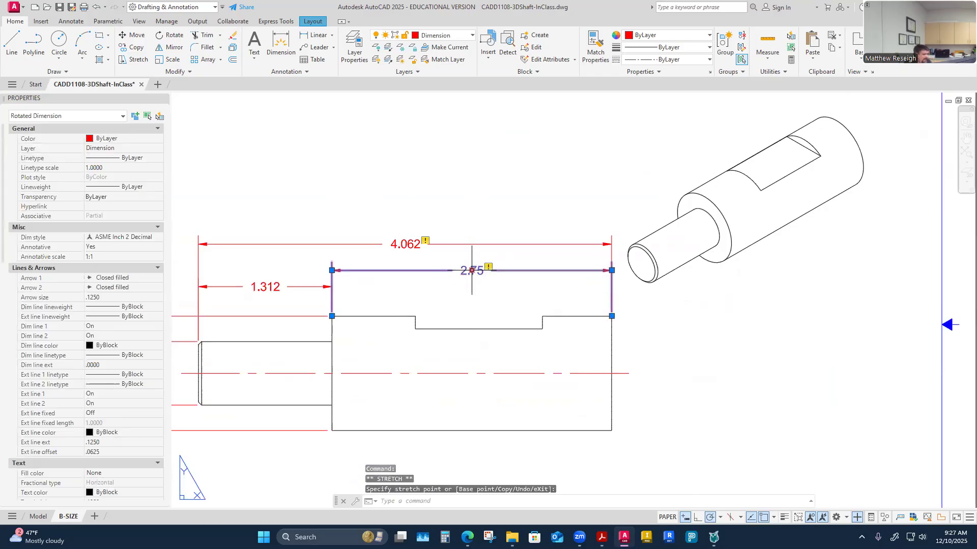
key("Escape")
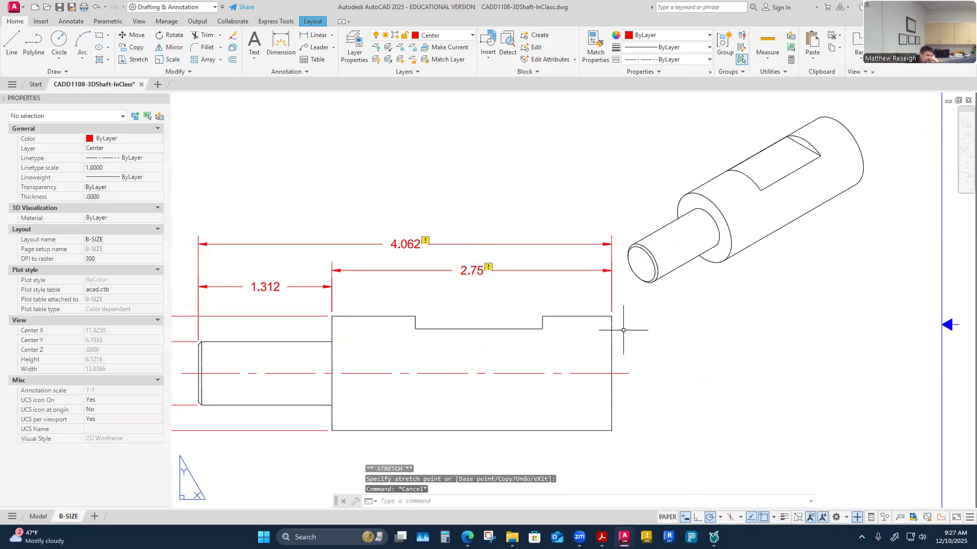
Step: Dimension from the body's outer upper corner to the notch's near and far upper corners, stacking both beneath the body-length dimension
scroll(326, 364, "down", 4)
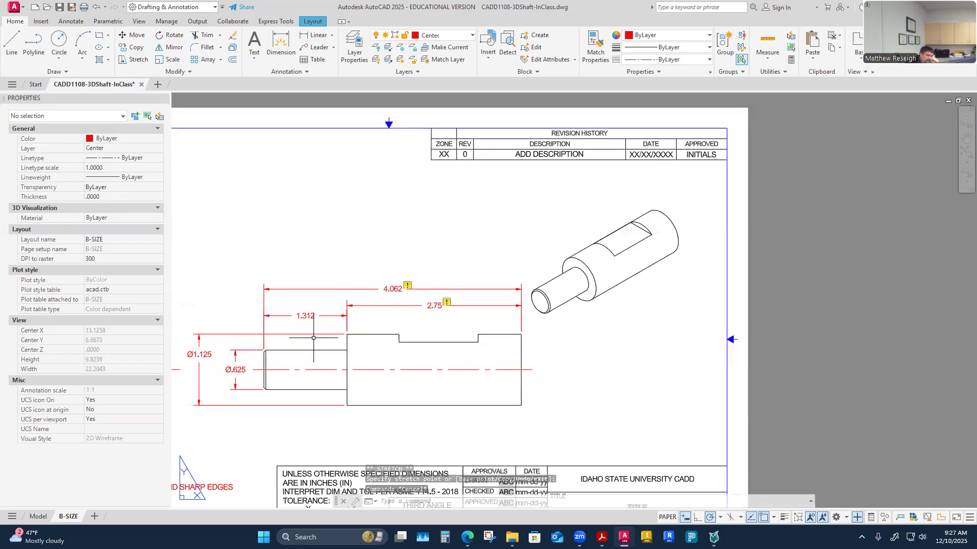
scroll(316, 336, "up", 4)
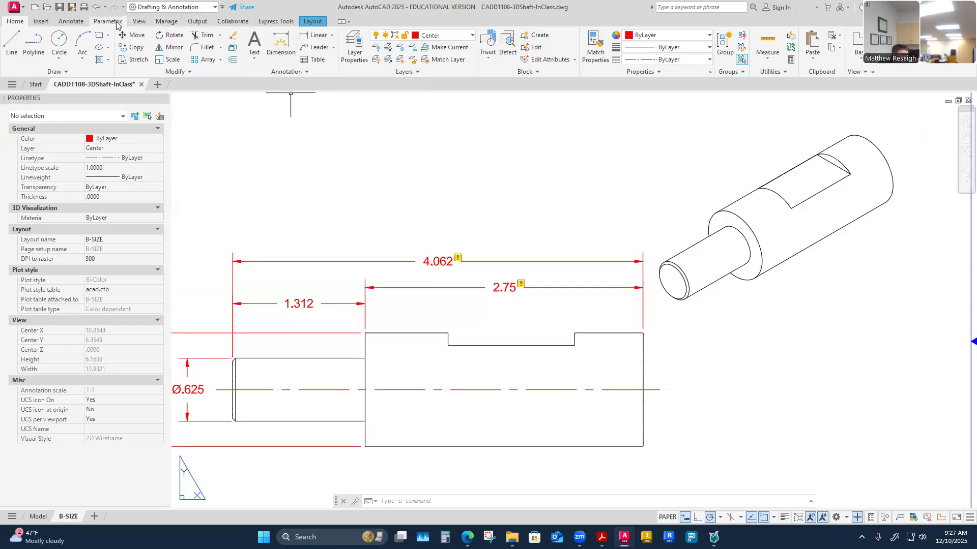
left_click(71, 21)
left_click(163, 39)
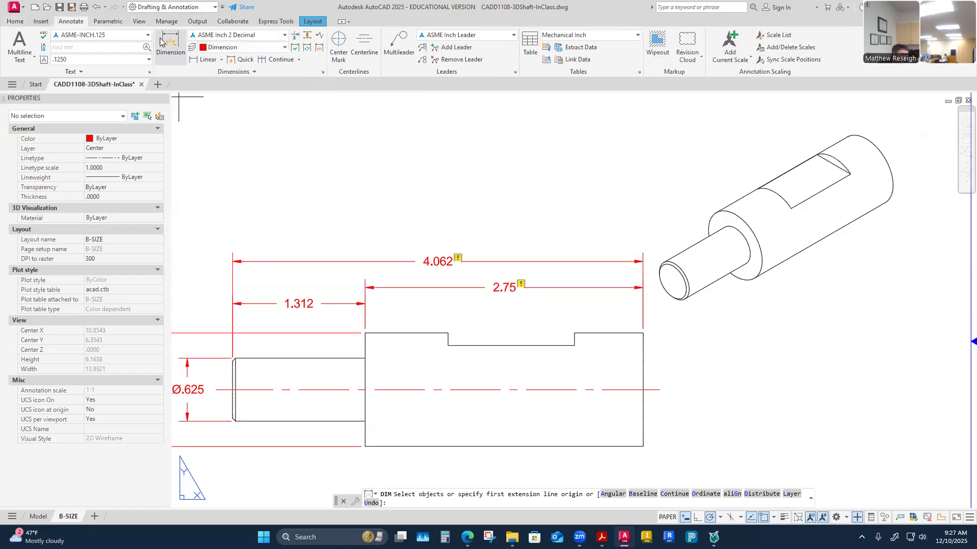
left_click(643, 333)
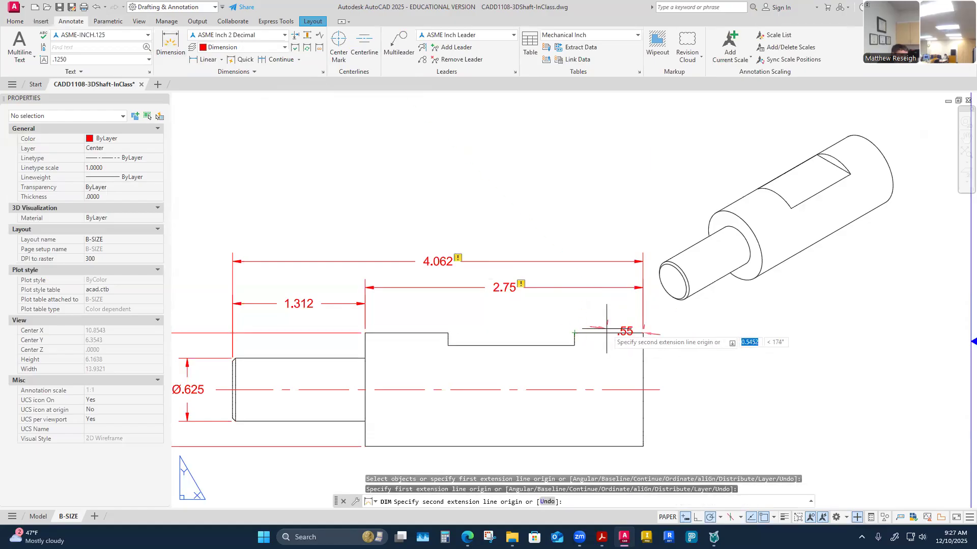
left_click(574, 333)
left_click(581, 312)
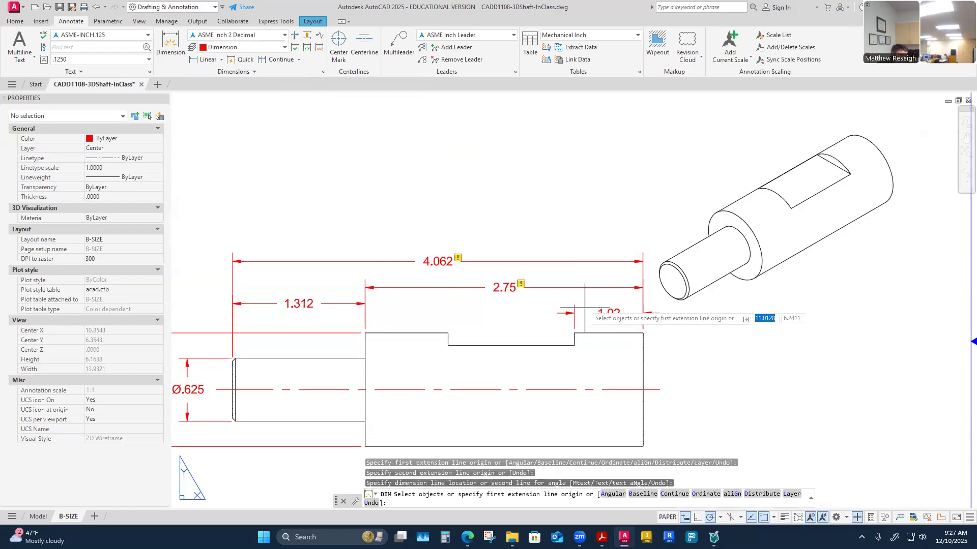
left_click(643, 332)
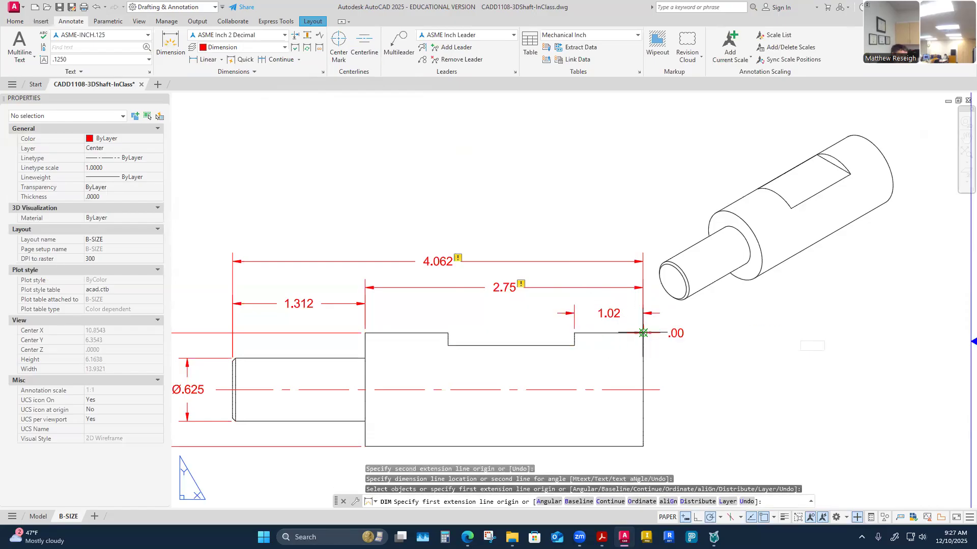
left_click(448, 334)
left_click(462, 300)
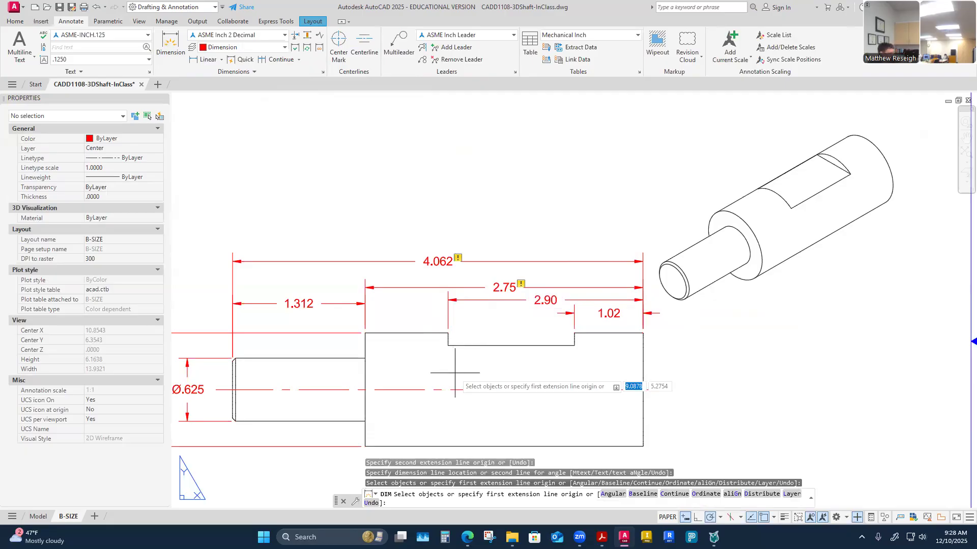
key("Escape")
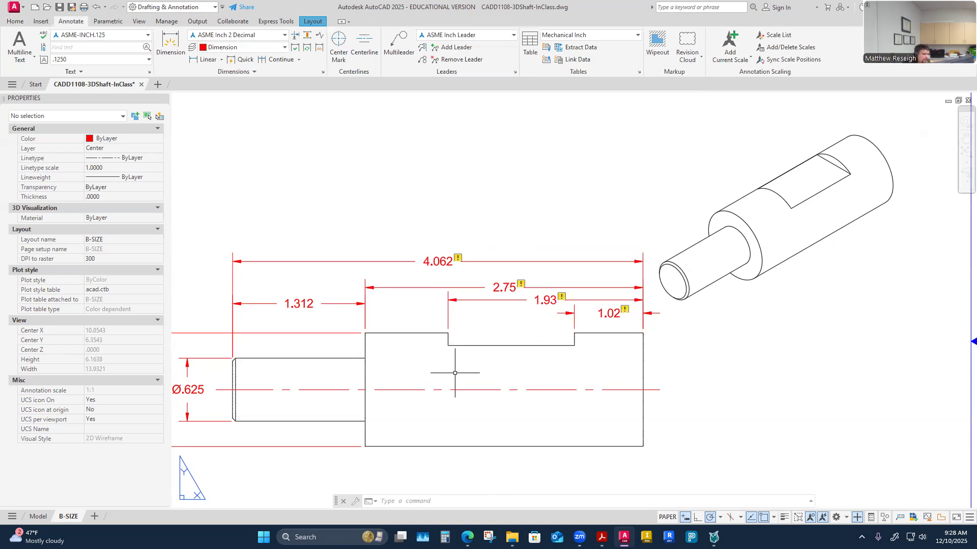
Step: Try to re-snap the near-corner notch dimension's extension origin to the notch's upper corner
scroll(629, 337, "up", 2)
scroll(633, 332, "up", 3)
left_click(543, 260)
left_click(550, 269)
left_click(543, 261)
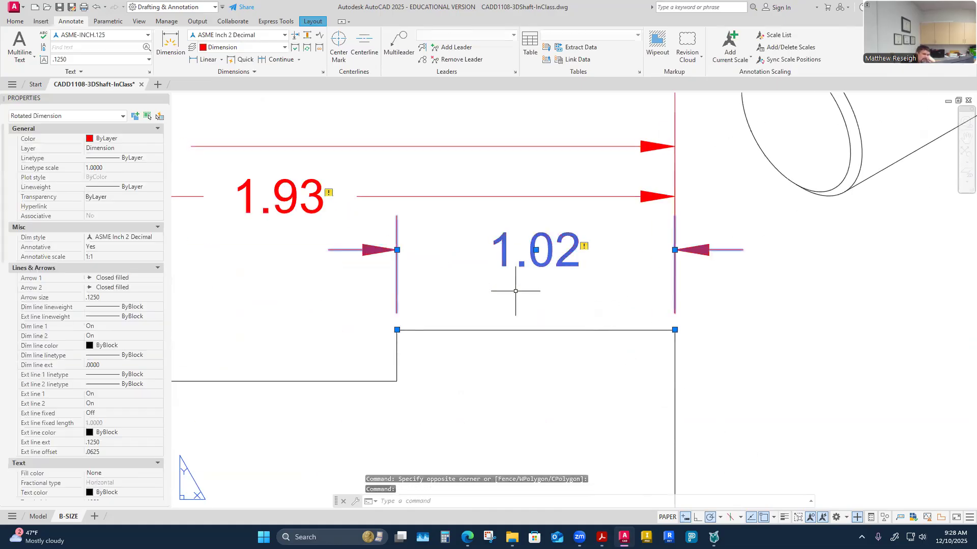
left_click(397, 330)
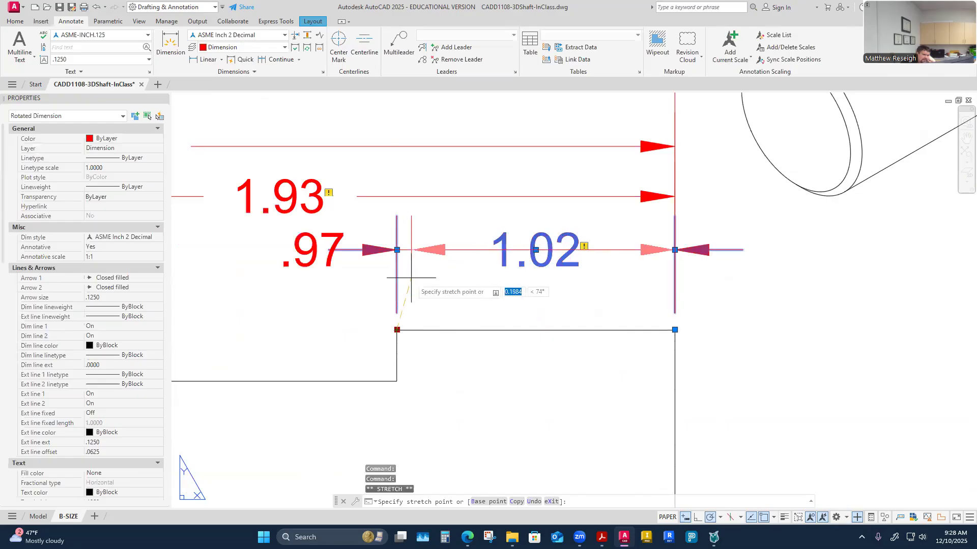
left_click(397, 330)
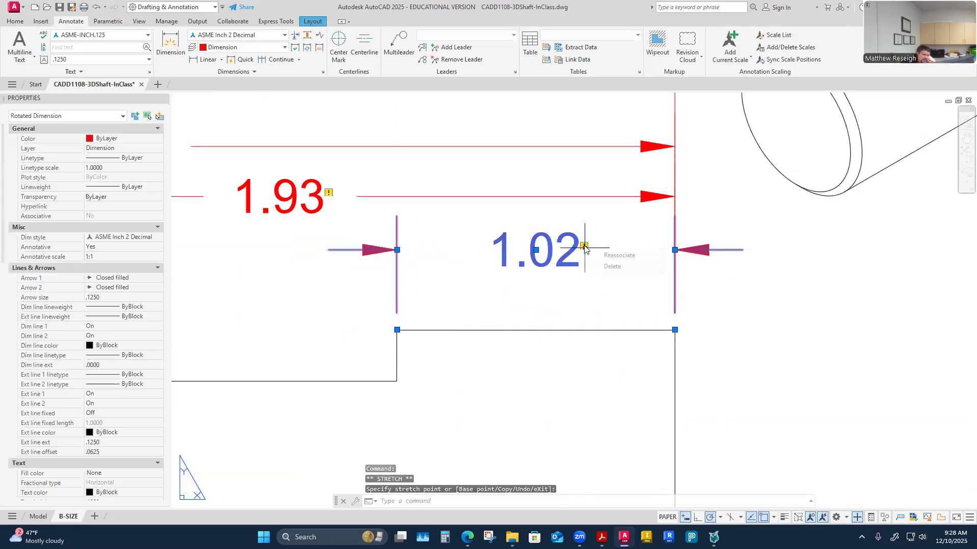
key("Escape")
key("Escape")
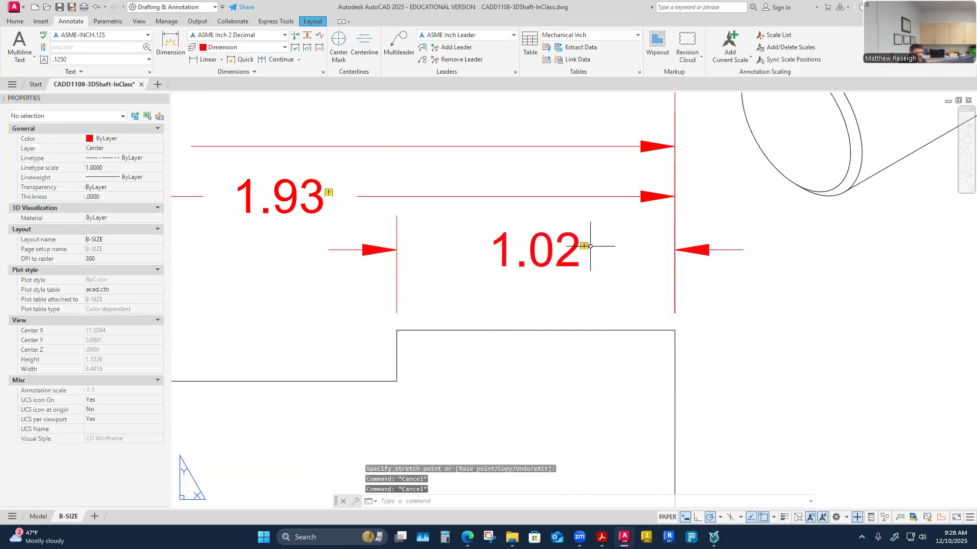
Step: Try to reassociate the near-corner notch dimension with the body's outer corner and the notch's upper corner
left_click(584, 246)
left_click(616, 254)
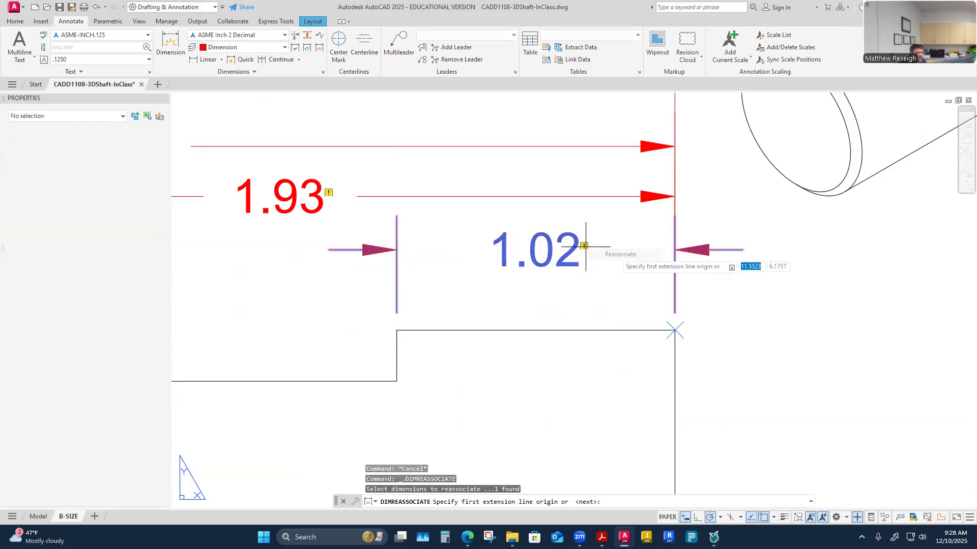
left_click(674, 330)
left_click(397, 330)
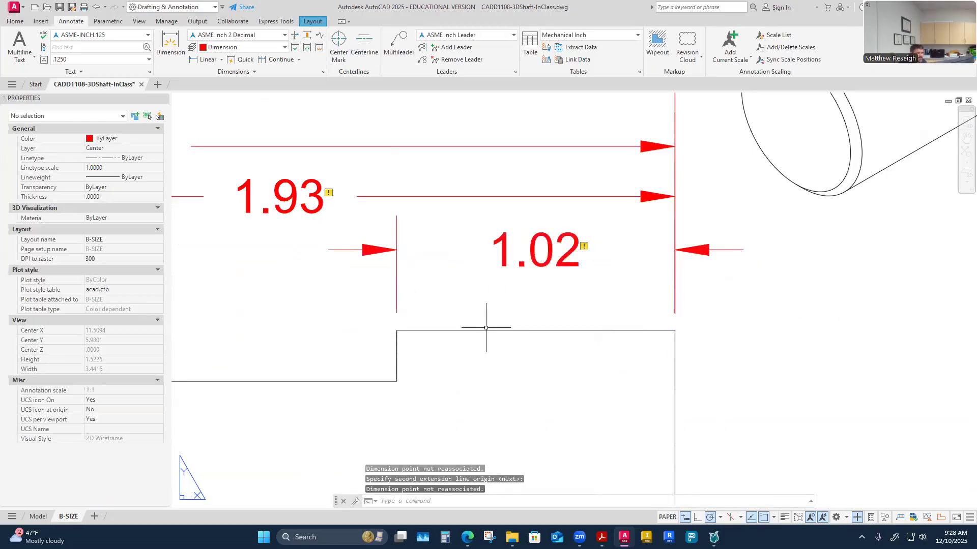
Step: Delete the dimension between the notch's near corner and the body's outer end
key("Escape")
left_click(539, 261)
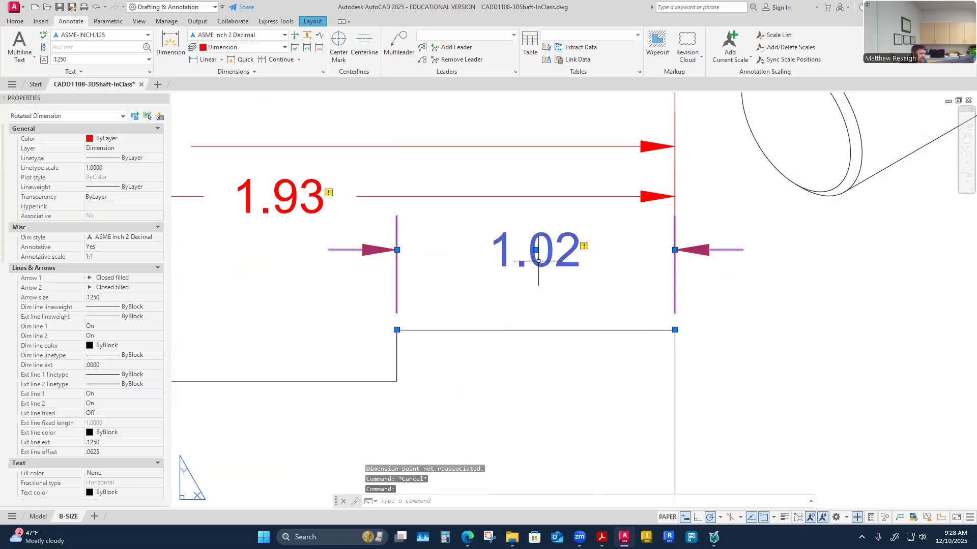
key("Delete")
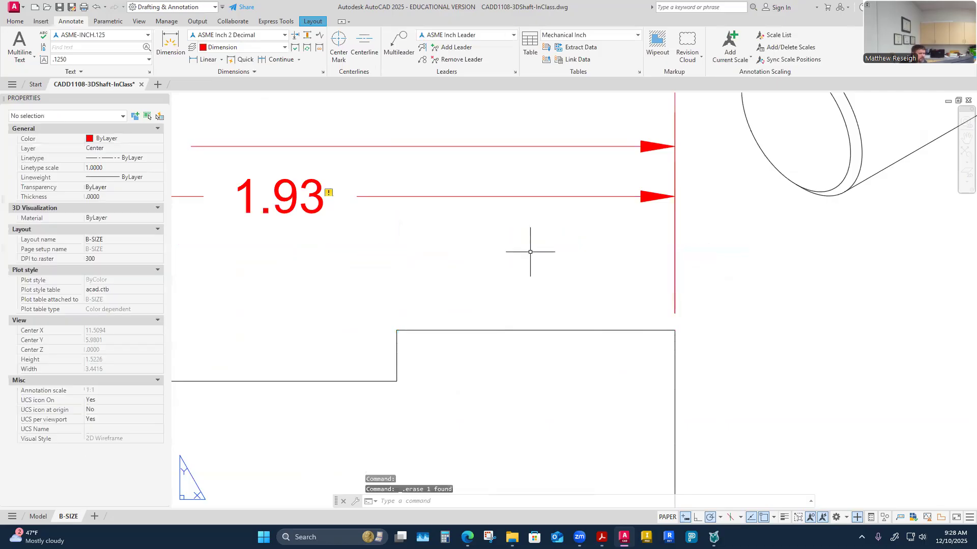
Step: Try to dimension from the notch's near upper corner to the body's outer corner below the far-corner dimension, and undo it
left_click(178, 60)
left_click(397, 328)
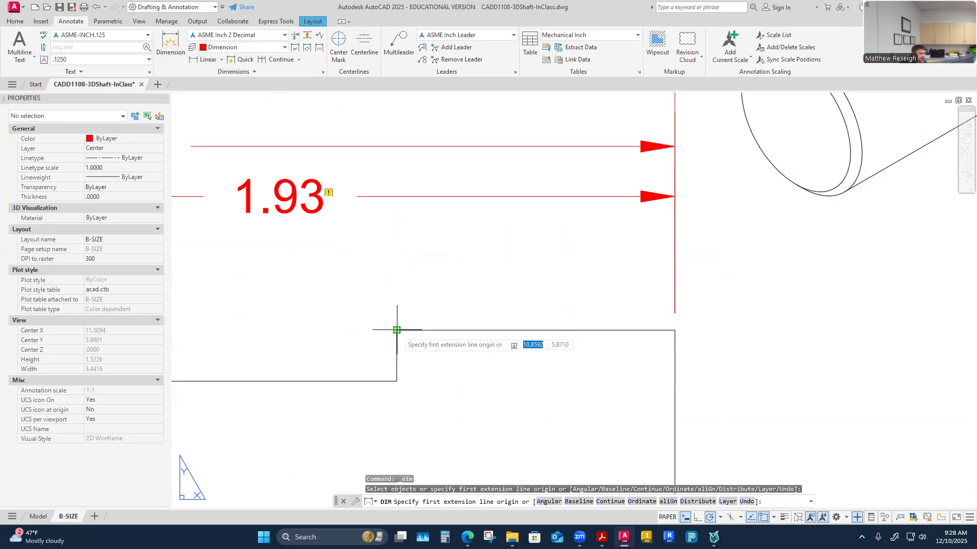
left_click(674, 331)
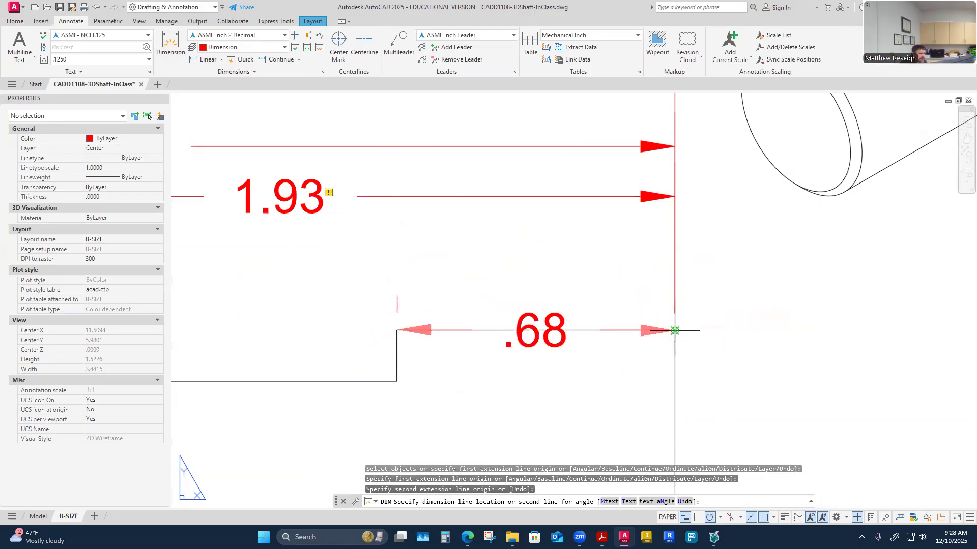
left_click(631, 259)
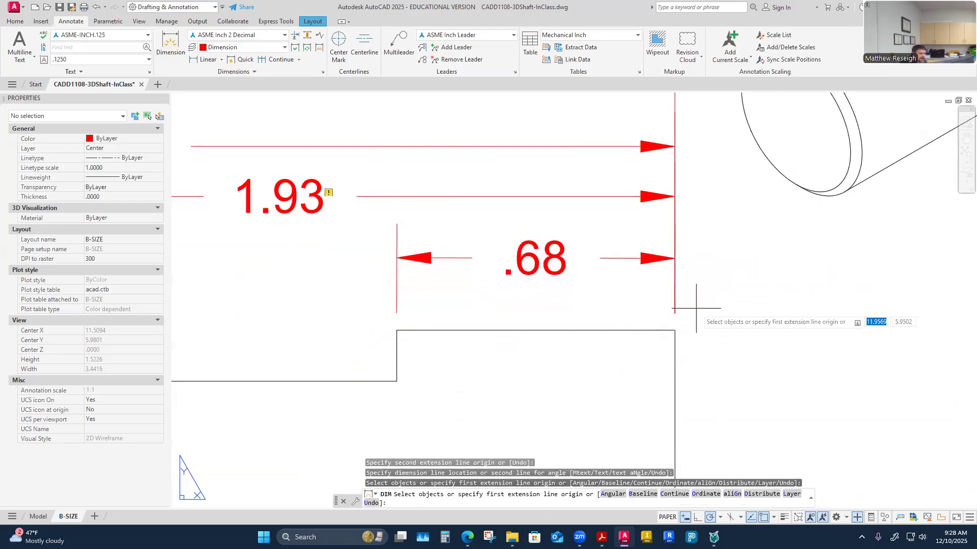
key("Return")
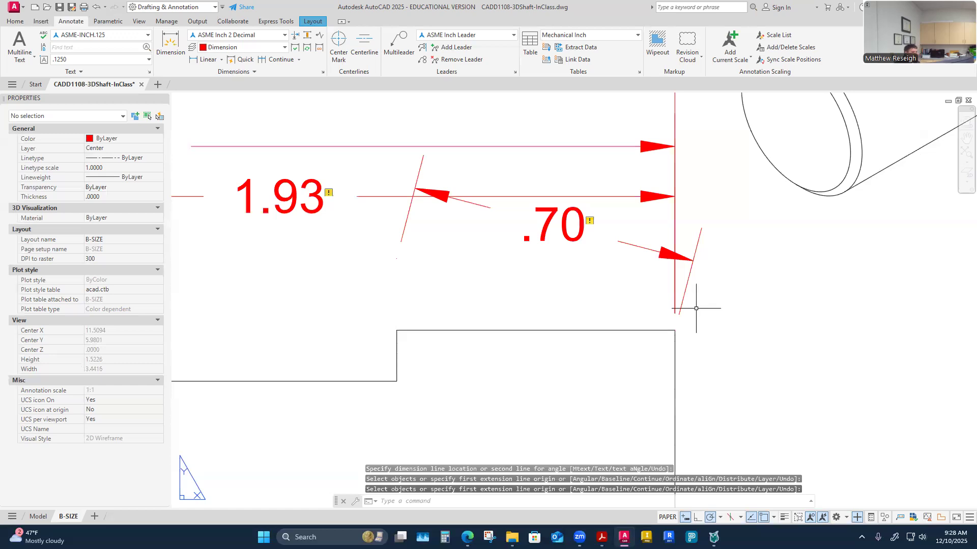
left_click(95, 6)
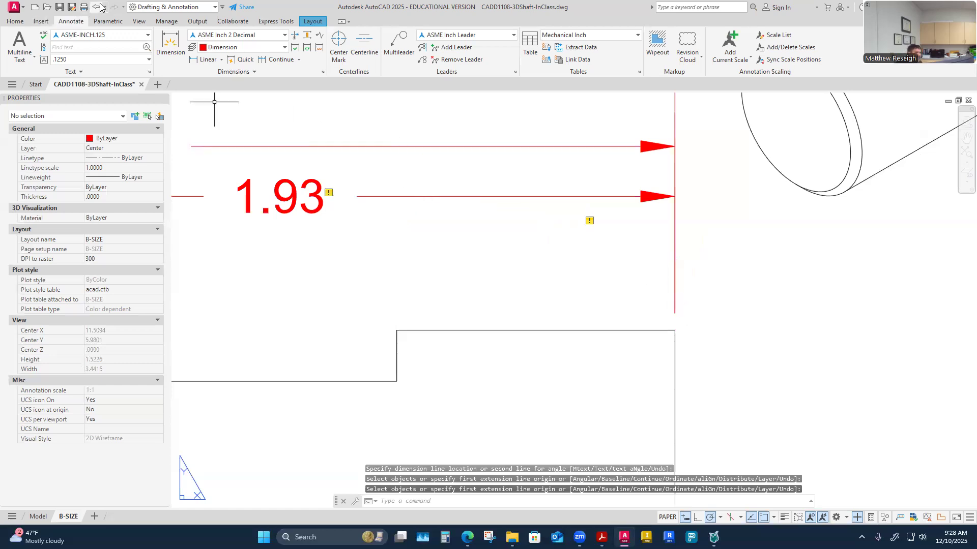
Step: Dimension from the notch's near upper corner to the body's outer upper corner, placing it below the notch's far-corner dimension
left_click(170, 43)
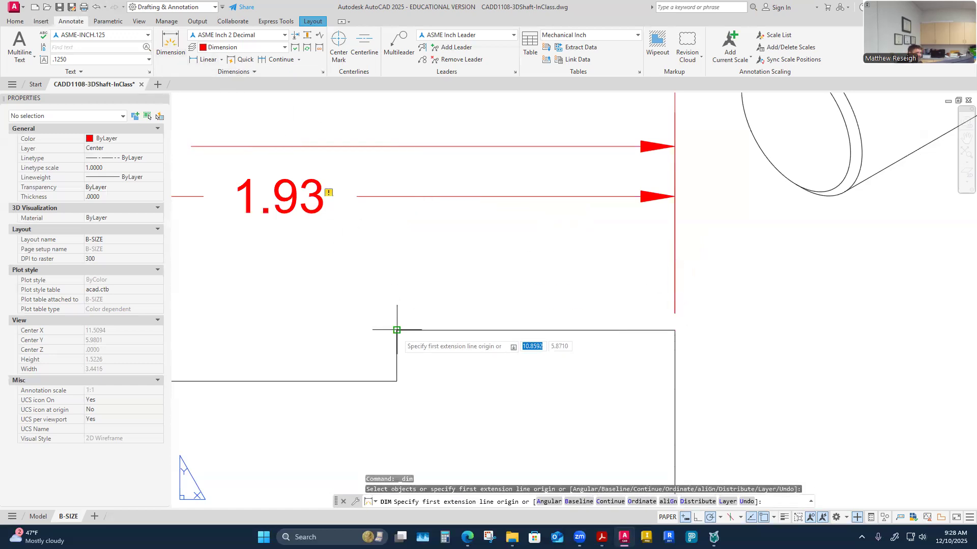
left_click(397, 330)
left_click(675, 331)
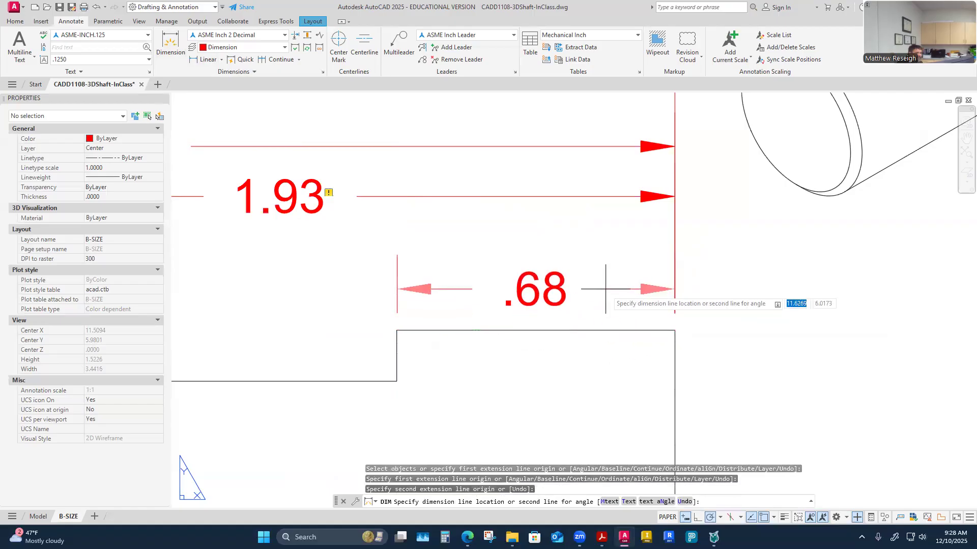
left_click(591, 270)
key("Return")
scroll(473, 356, "down", 6)
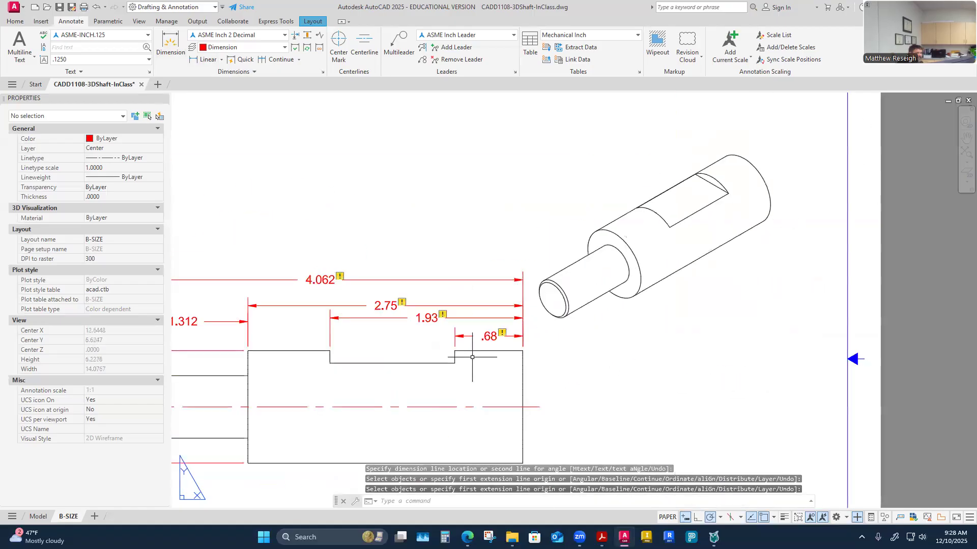
Step: Check the layout's length and notch dimensions against the shaft dimensions in the reference PDF
scroll(430, 361, "up", 4)
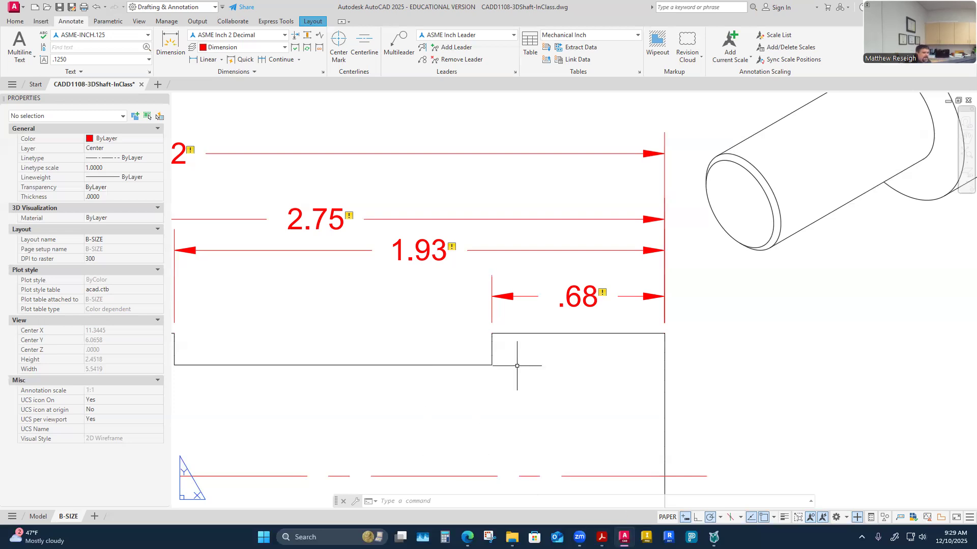
scroll(507, 320, "down", 5)
scroll(507, 319, "up", 2)
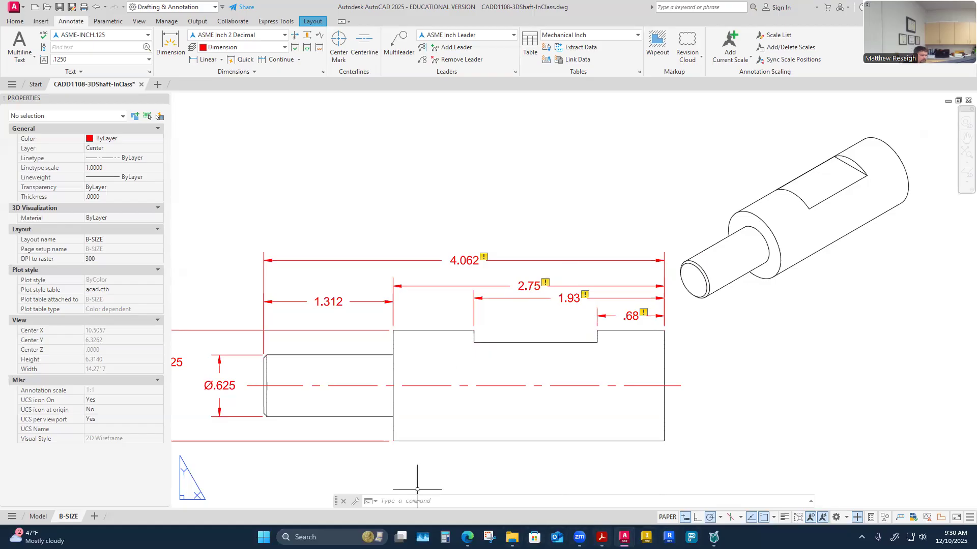
key("alt+Tab")
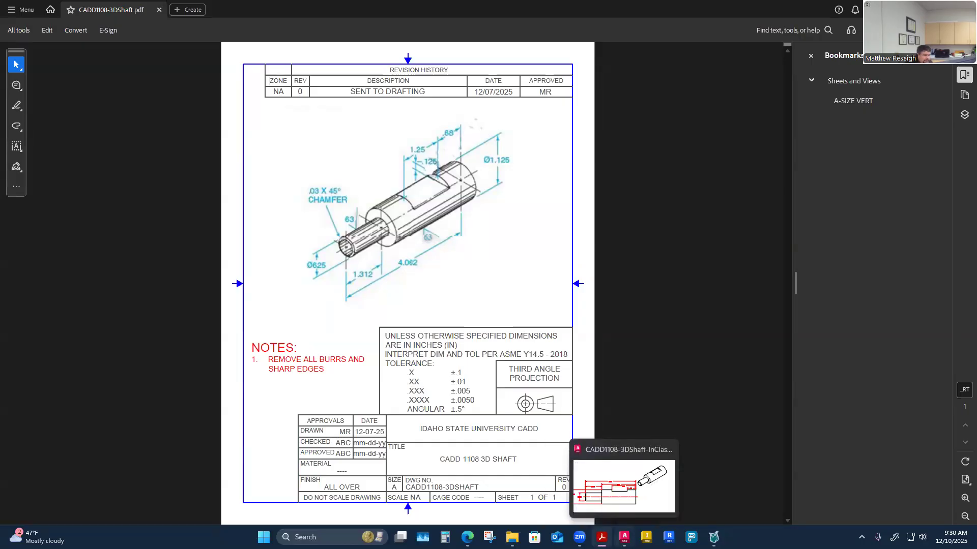
left_click(624, 537)
scroll(506, 349, "up", 2)
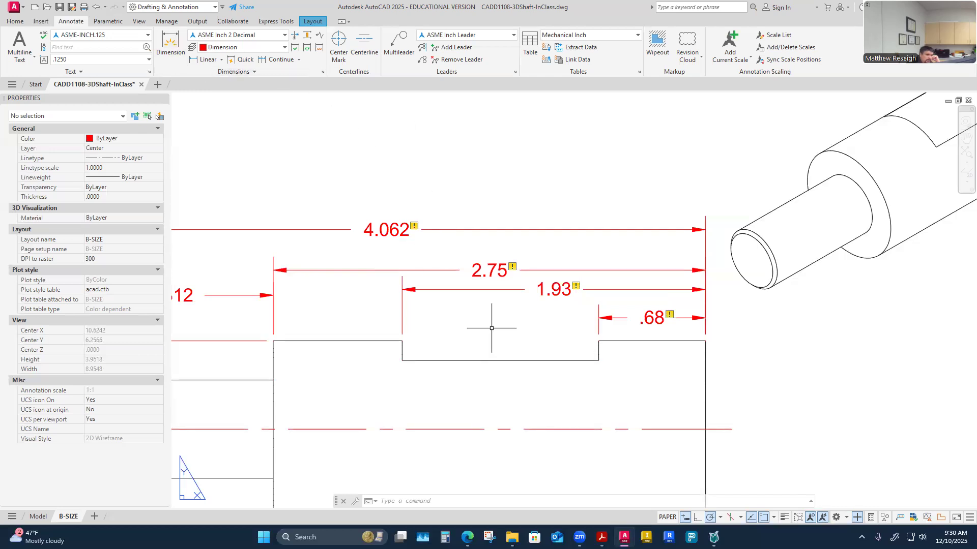
scroll(536, 296, "down", 2)
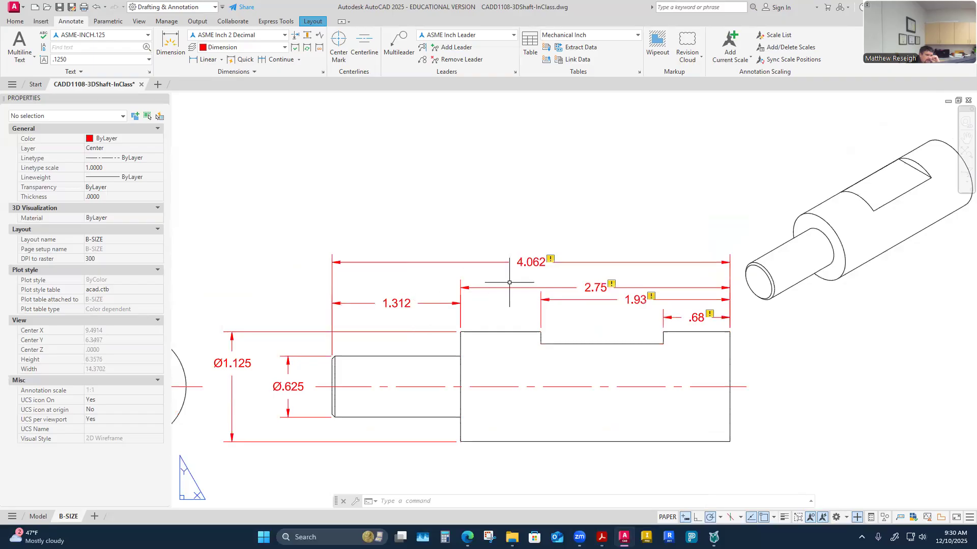
left_click(593, 286)
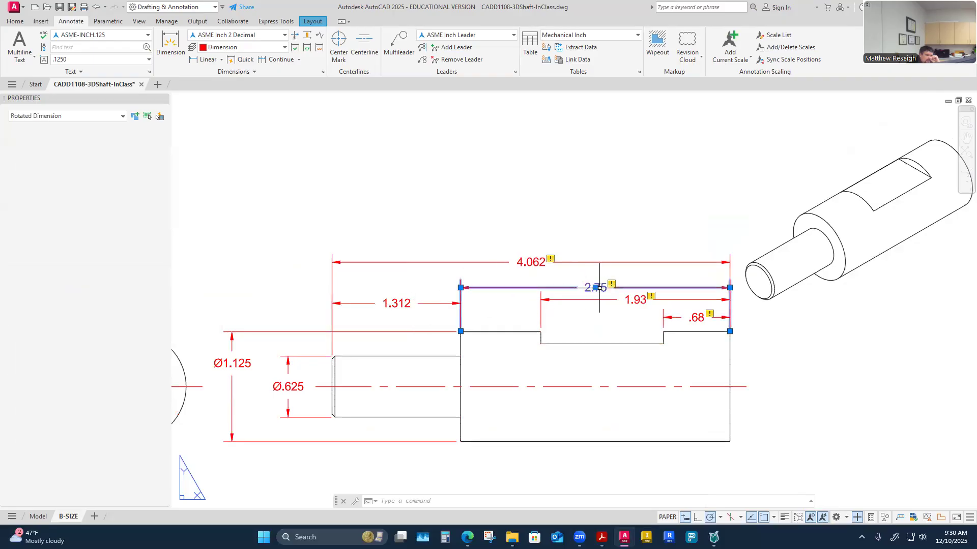
left_click(539, 261)
left_click(405, 304)
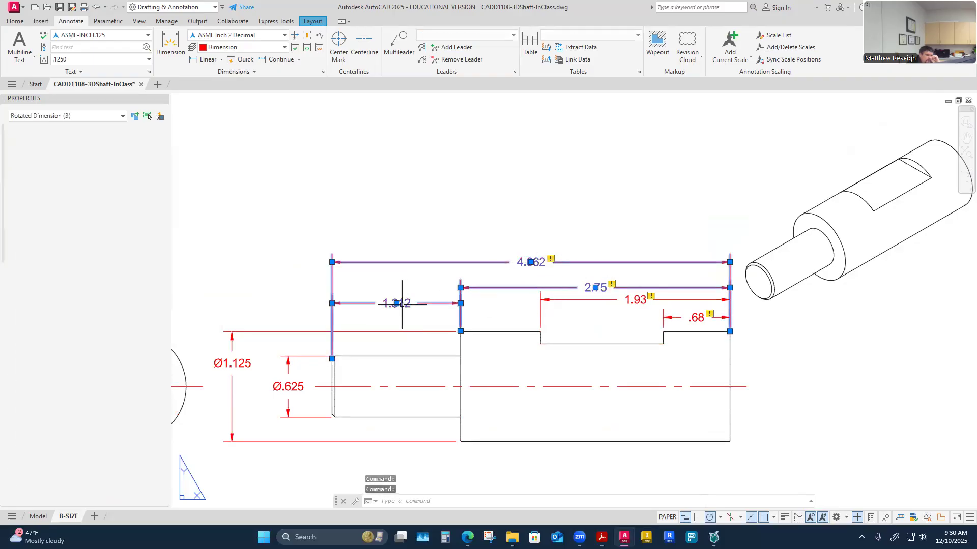
key("Escape")
key("Escape")
scroll(678, 300, "up", 2)
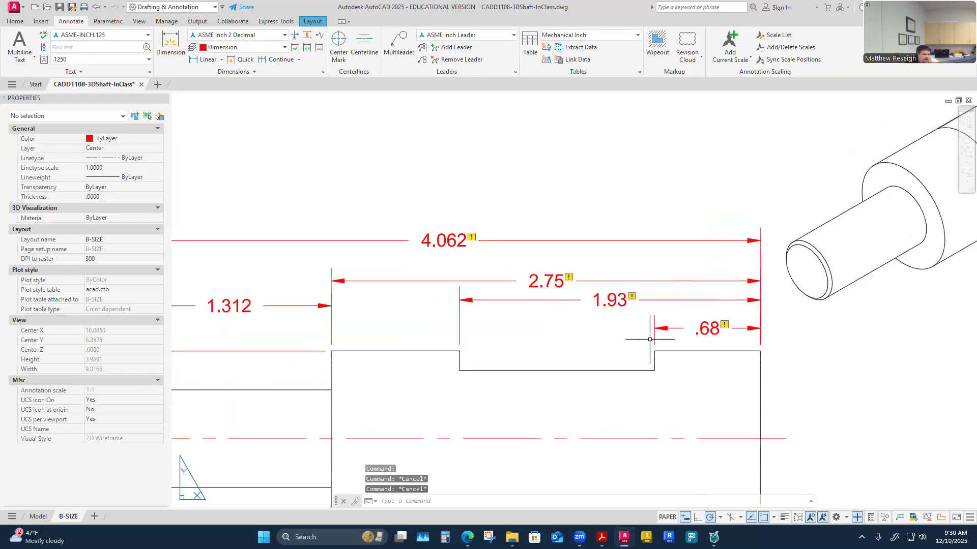
left_click(681, 329)
left_click(601, 298)
key("Escape")
key("Escape")
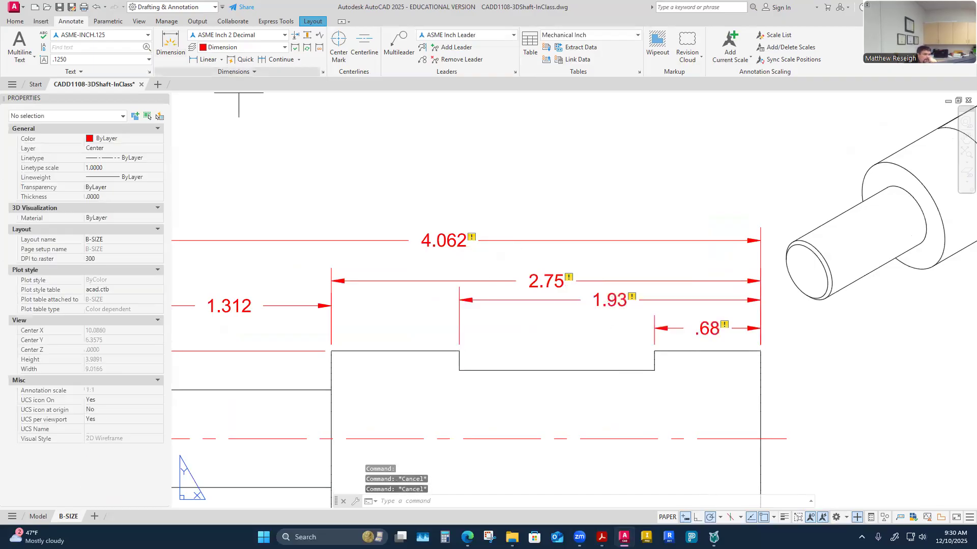
Step: Try to dimension the notch's length in line with the near-corner dimension, and delete that dimension
left_click(171, 43)
left_click(459, 351)
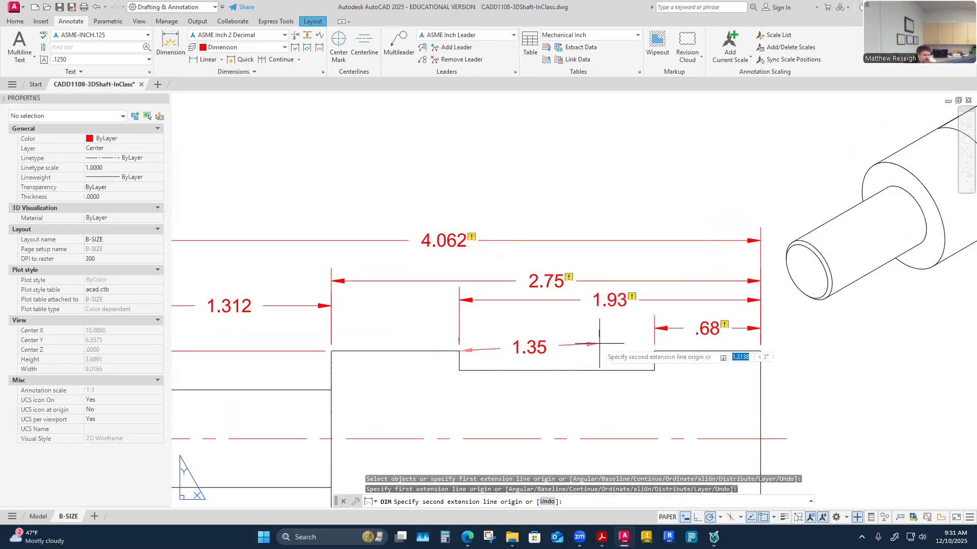
left_click(654, 351)
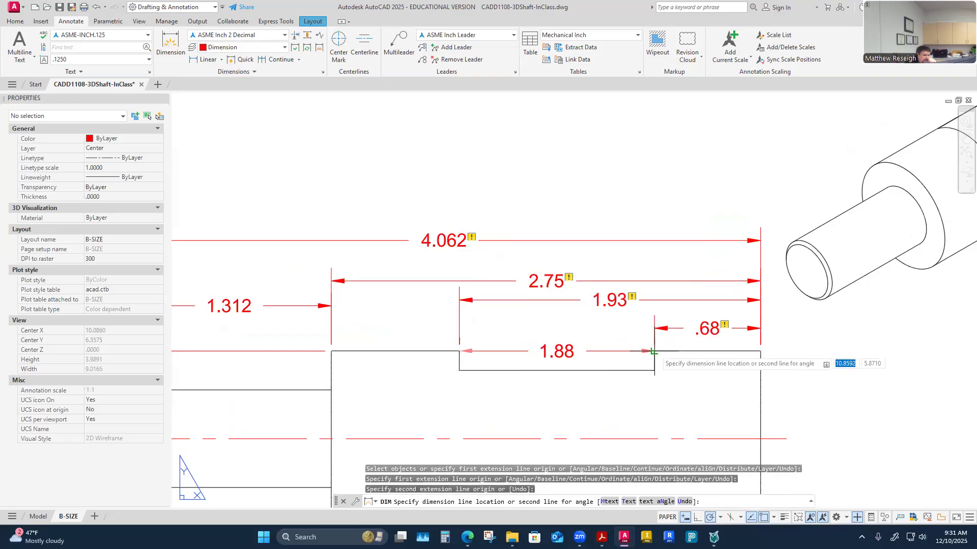
left_click(644, 328)
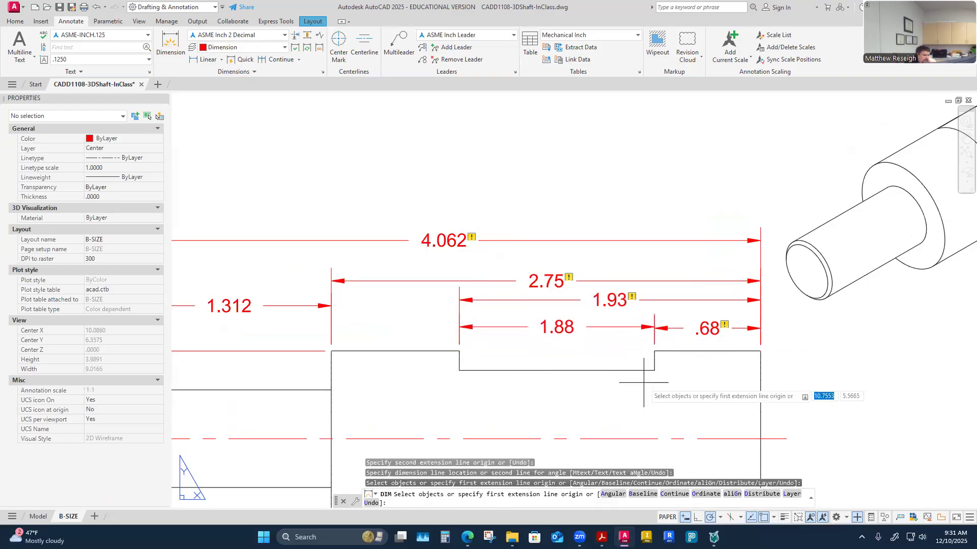
key("Return")
left_click(560, 330)
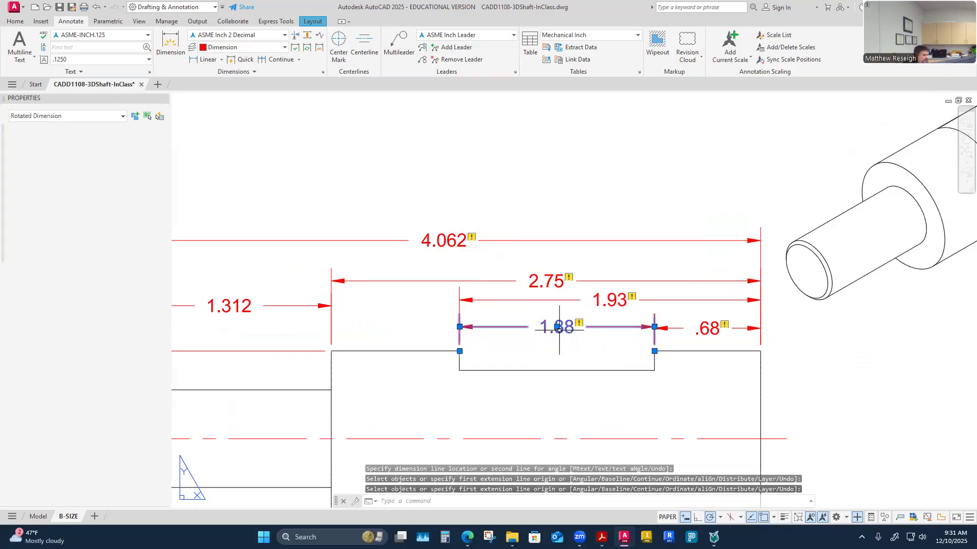
key("Delete")
Step: Dimension the notch's length from its near to its far upper corner, directly below the far-corner dimension
left_click(164, 46)
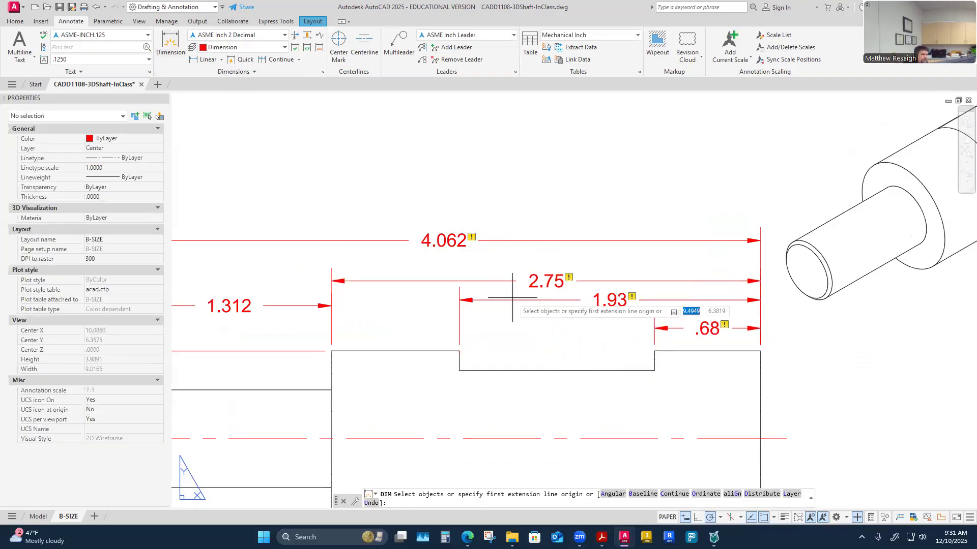
key("Return")
left_click(655, 351)
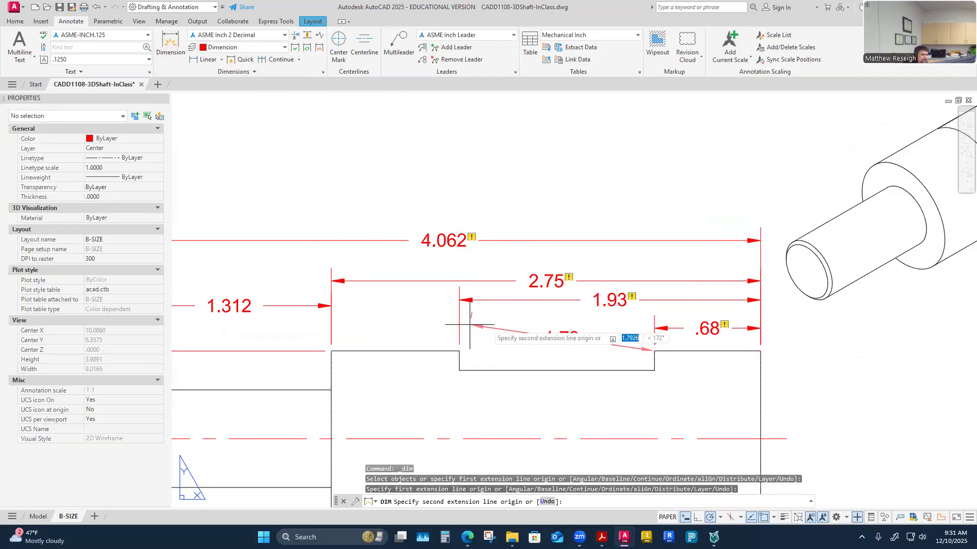
left_click(459, 351)
left_click(567, 318)
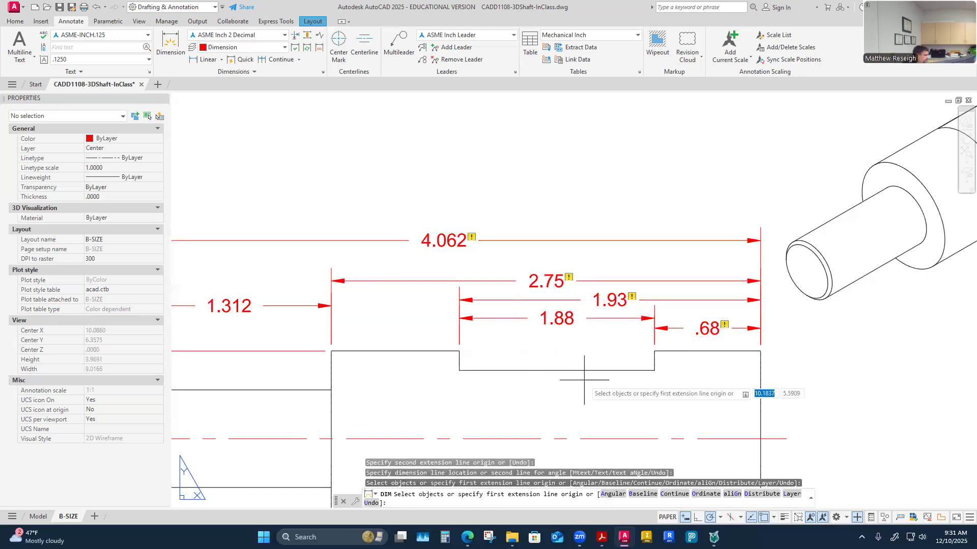
key("Escape")
scroll(588, 356, "down", 2)
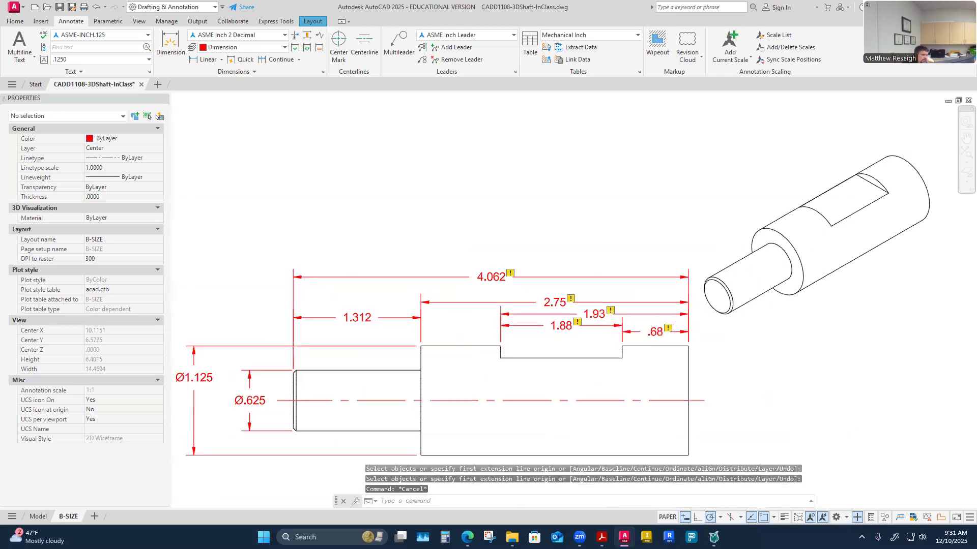
Step: Inspect the notch-length dimension's properties and its placement among the other dimensions
scroll(585, 351, "up", 4)
left_click(576, 321)
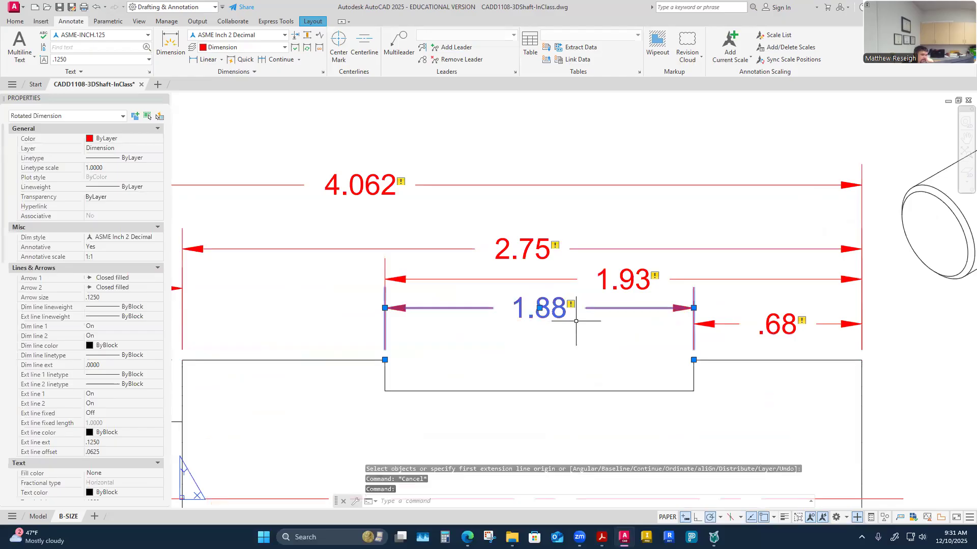
key("Escape")
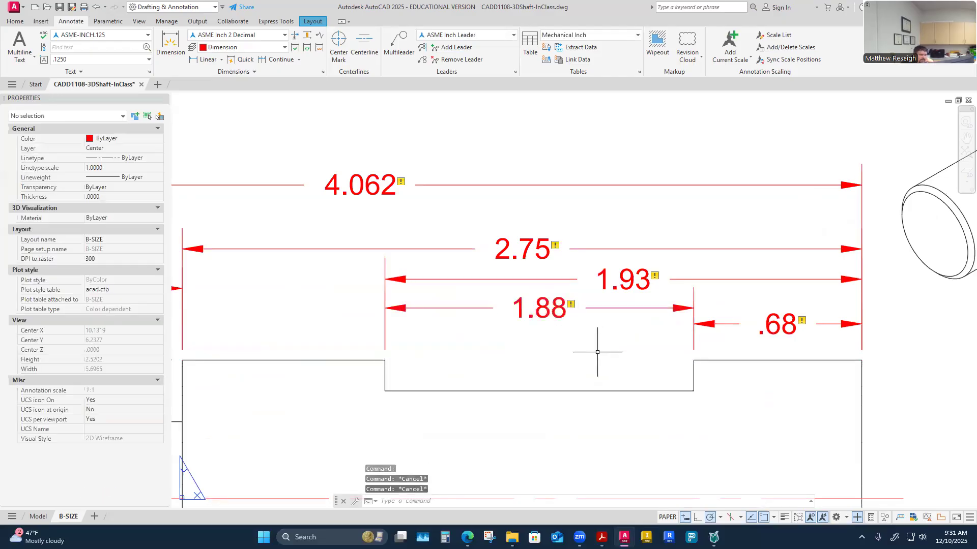
scroll(597, 352, "down", 6)
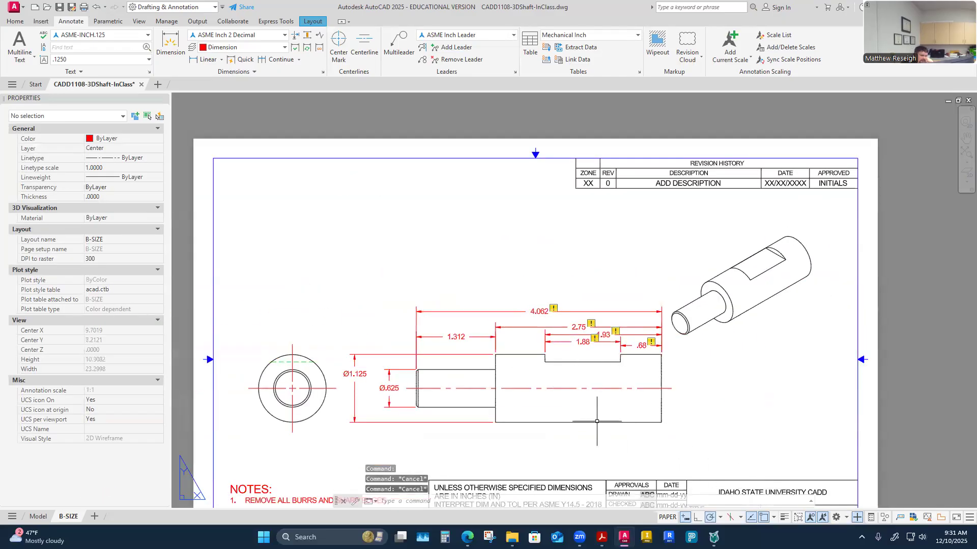
scroll(584, 415, "up", 2)
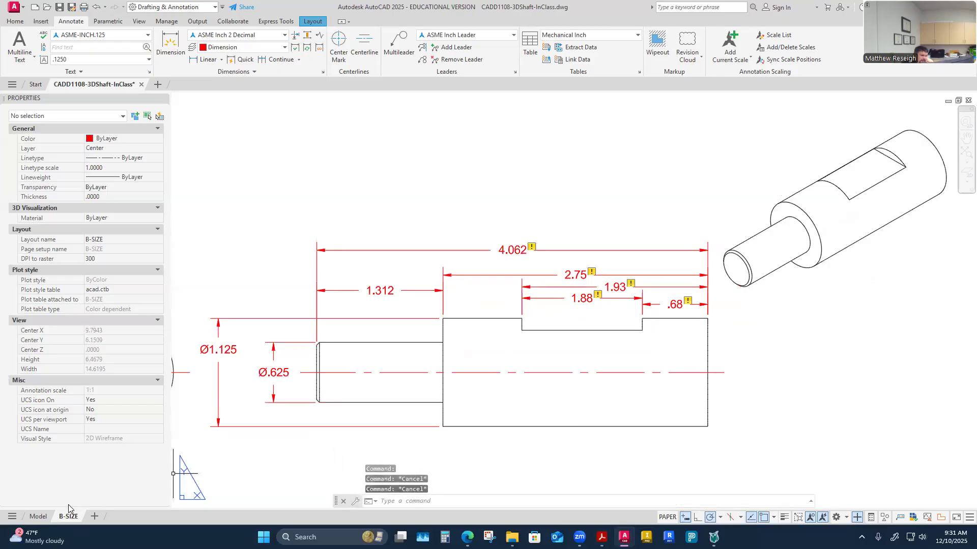
Step: Switch to model space and bring the shaft's notch into a side-on view
left_click(35, 517)
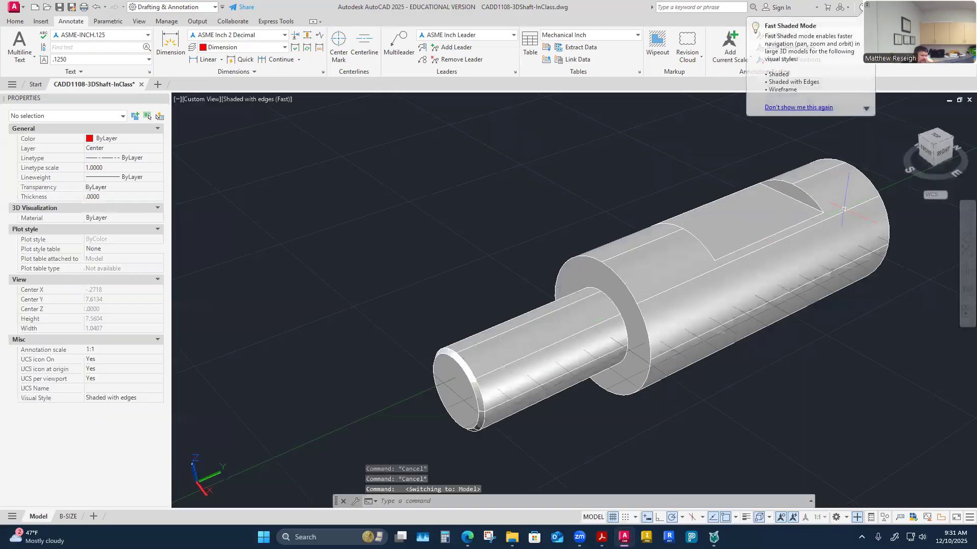
mouse_move(673, 270)
middle_mouse_down("shift")
mouse_move(667, 286)
mouse_move(656, 179)
middle_mouse_up("shift")
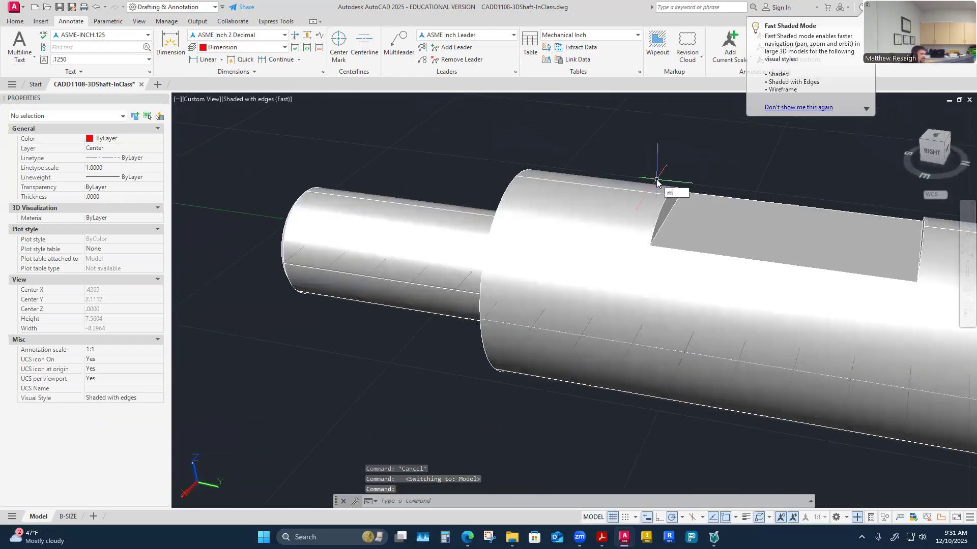
type("eas")
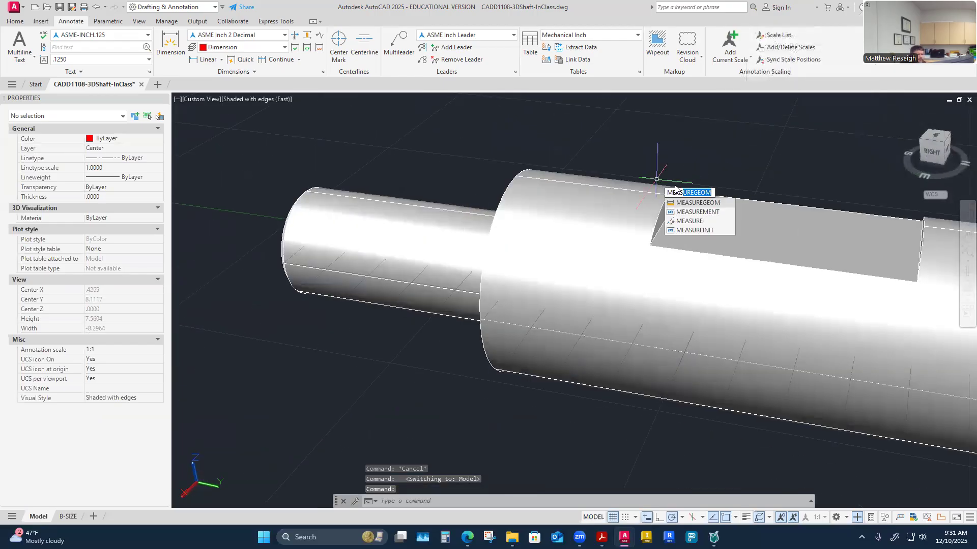
left_click(702, 212)
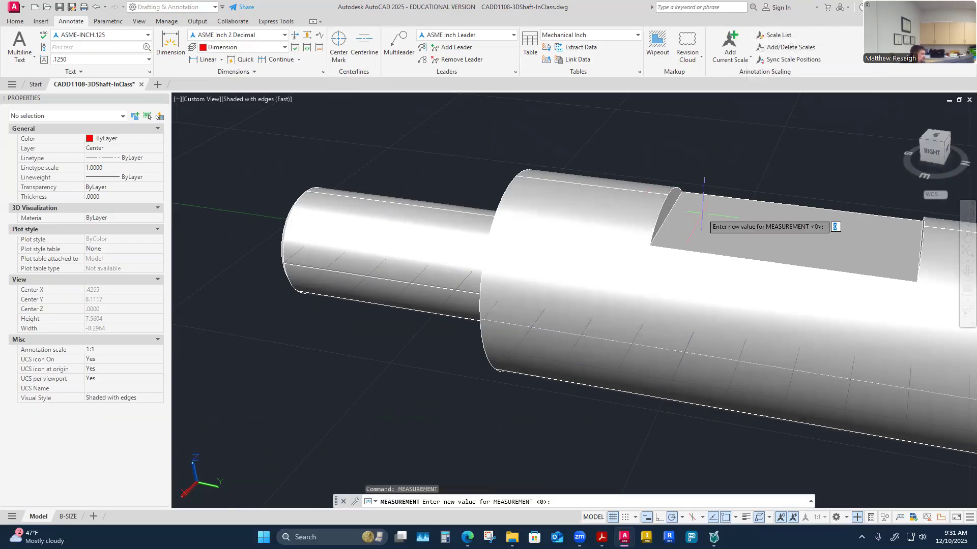
key("Escape")
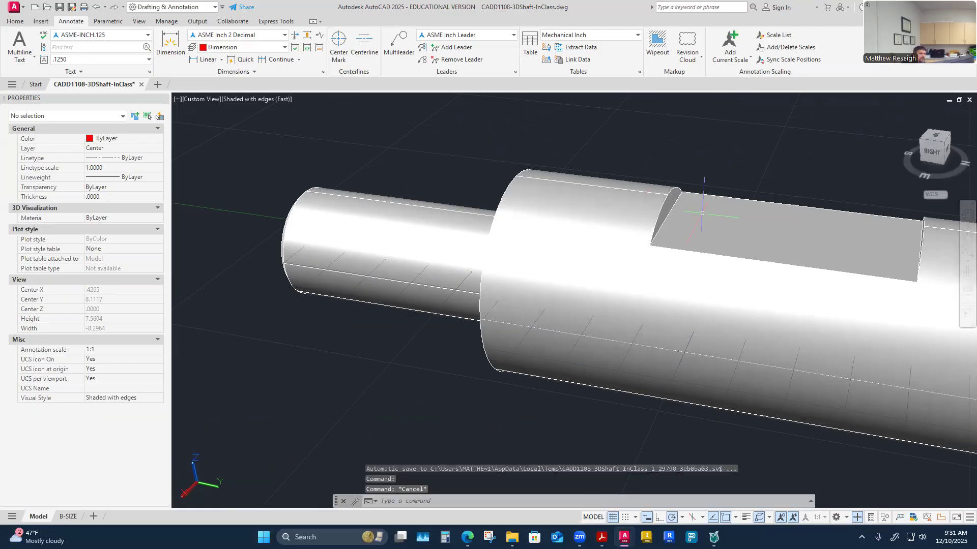
left_click(572, 145)
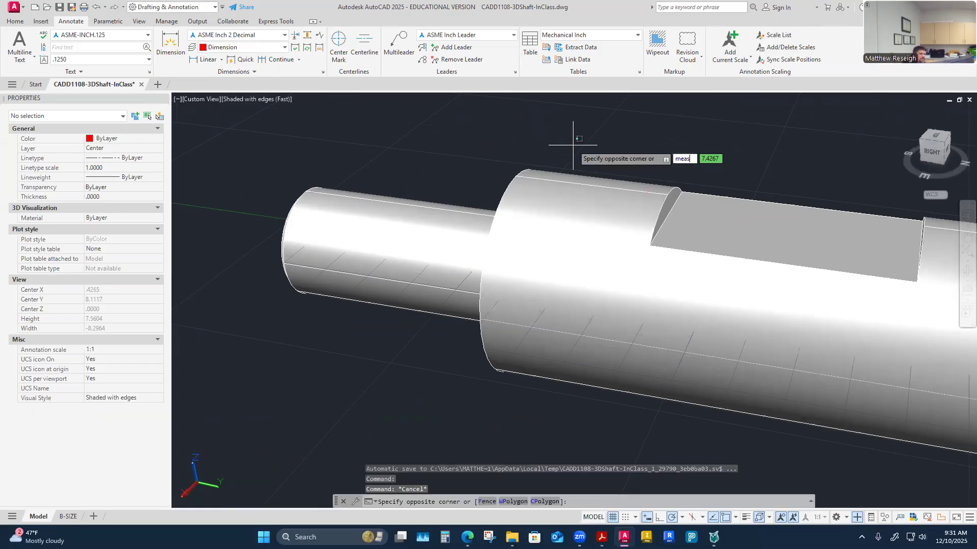
key("Escape")
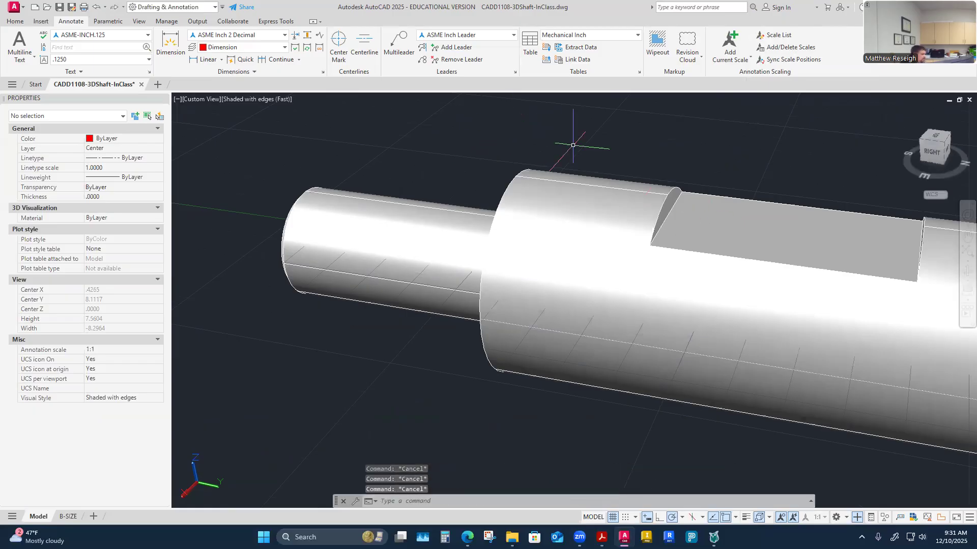
Step: Measure the distance between the notch's two ends on the 3D shaft using MEASUREGEOM's Distance option
type("MEASUREGEOM")
key("Return")
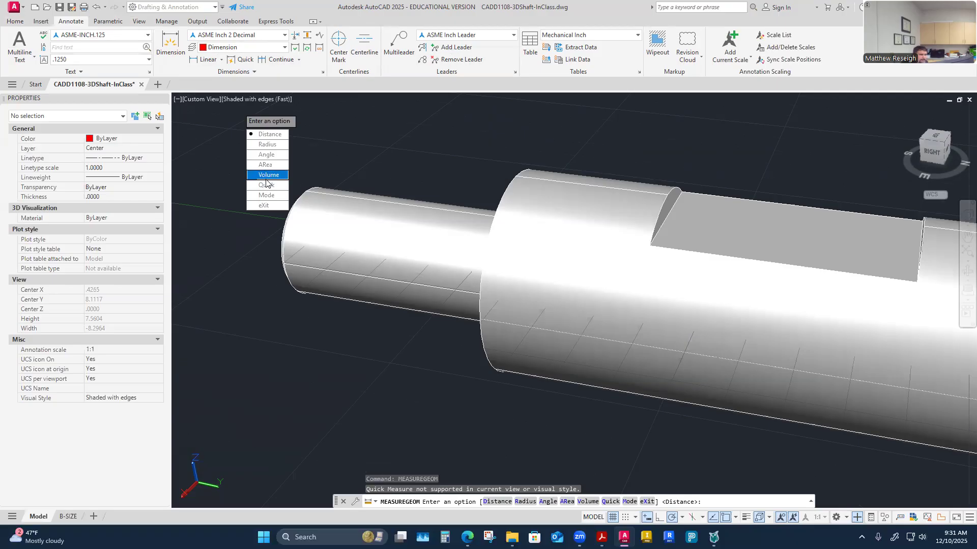
left_click(267, 134)
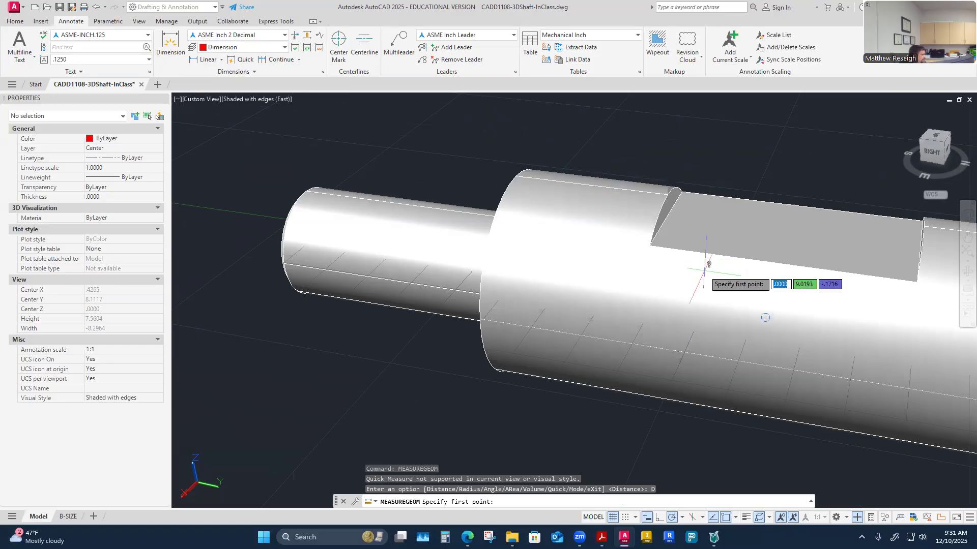
middle_click_drag(693, 261, 575, 304, "shift")
left_click(686, 198)
middle_click_drag(686, 198, 458, 419, "shift")
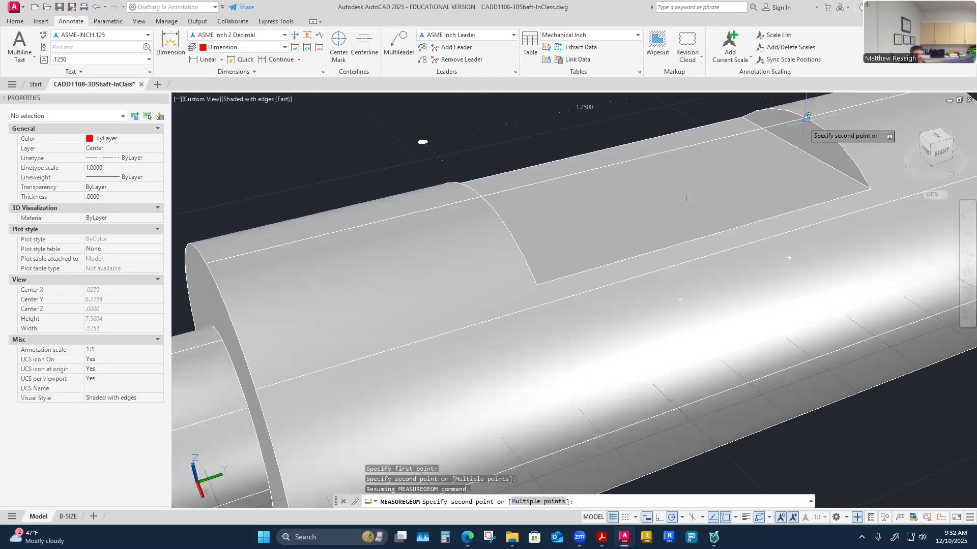
left_click(807, 117)
middle_click_drag(746, 241, 518, 394, "shift")
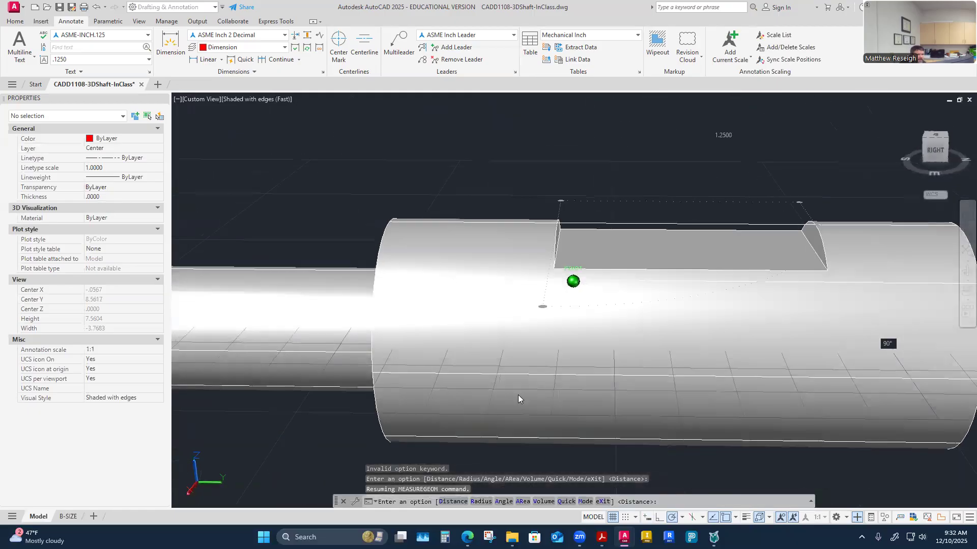
Step: End the distance measurement and return to the B-SIZE layout
key("Escape")
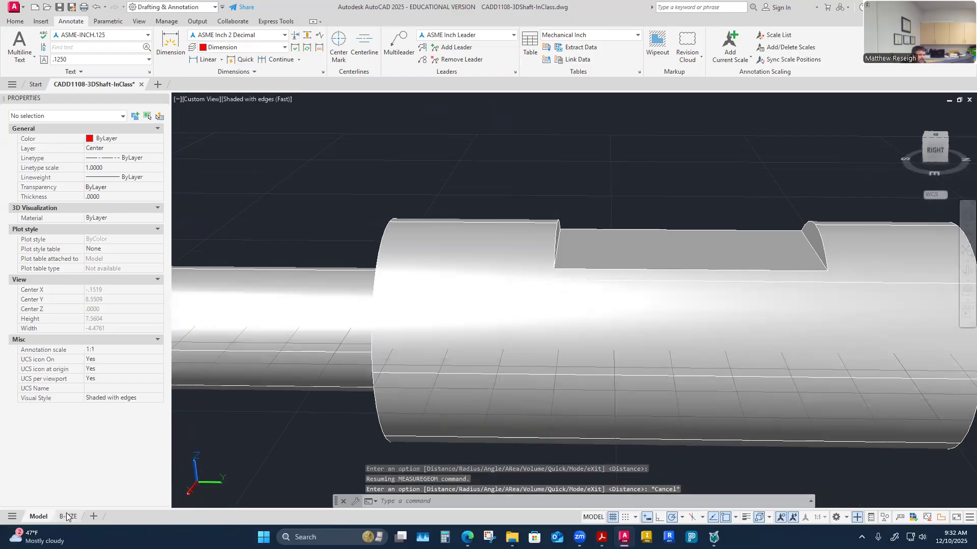
left_click(67, 517)
scroll(570, 305, "up", 3)
Step: Try to reassociate the notch-length dimension without picking new extension line origins
left_click(578, 300)
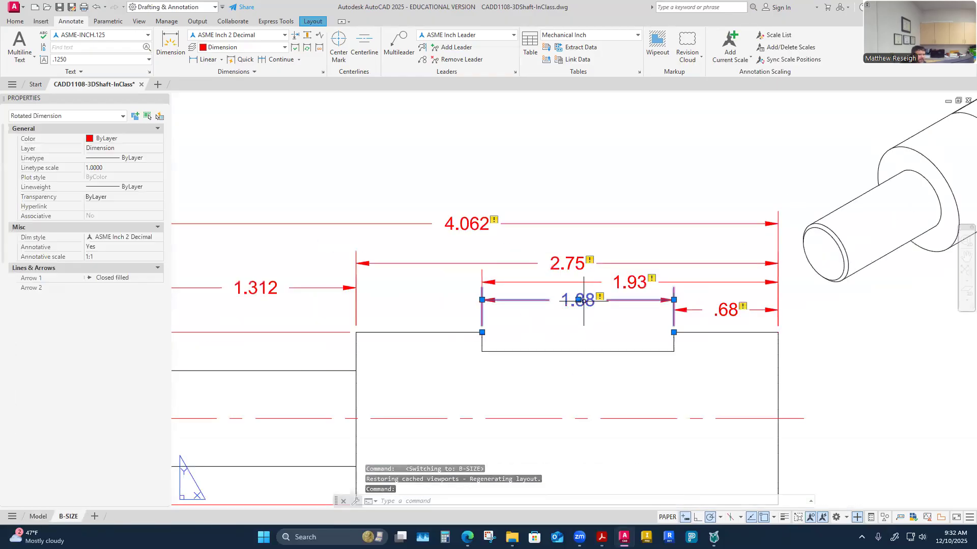
scroll(622, 303, "up", 4)
left_click(555, 293)
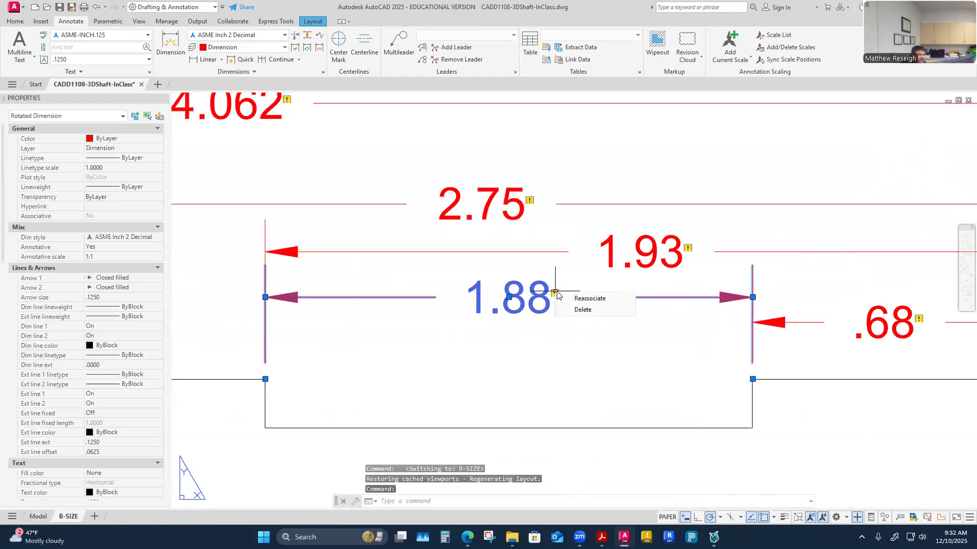
left_click(585, 299)
key("Return")
scroll(752, 378, "down", 3)
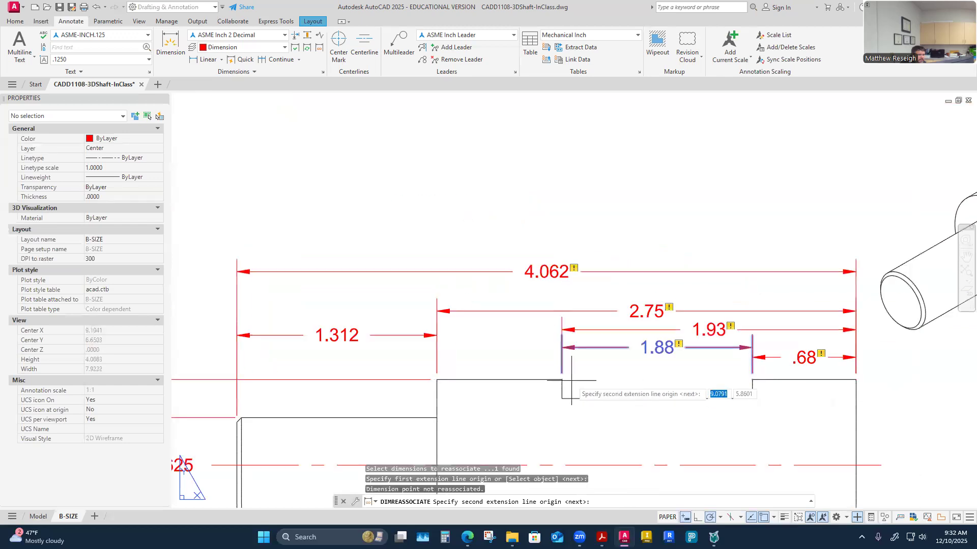
key("Return")
key("Escape")
Step: Delete the existing notch-length dimension from the shaft's side view
scroll(672, 359, "up", 4)
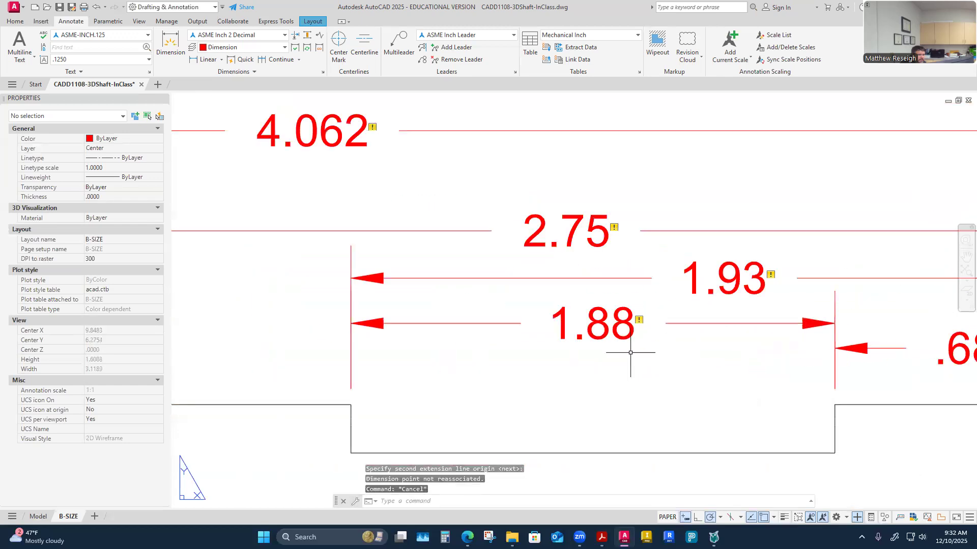
left_click(603, 341)
key("Escape")
left_click(600, 331)
left_click(602, 333)
left_click(602, 334)
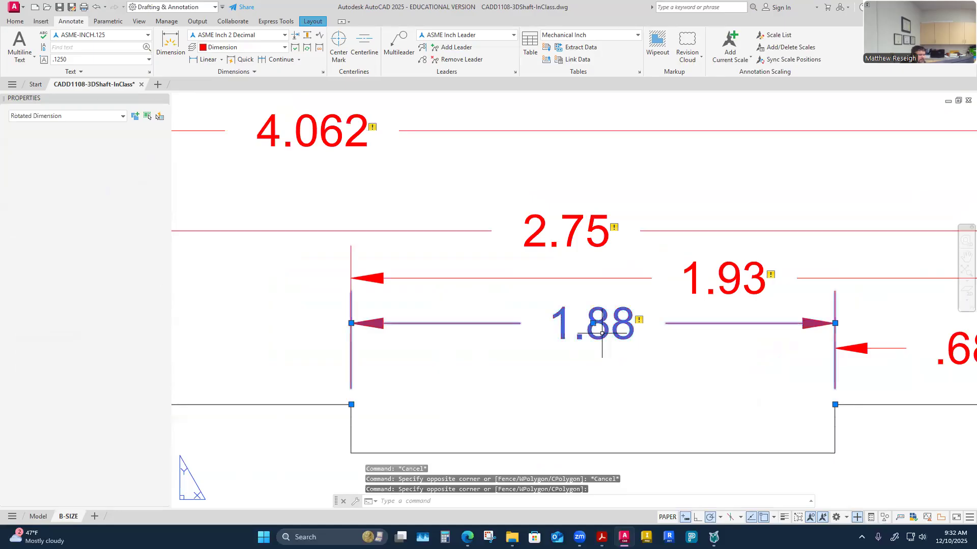
key("Delete")
Step: Add and delete a trial linear dimension across the notch's length, in line with the .68 dimension
scroll(617, 332, "down", 5)
scroll(632, 338, "up", 4)
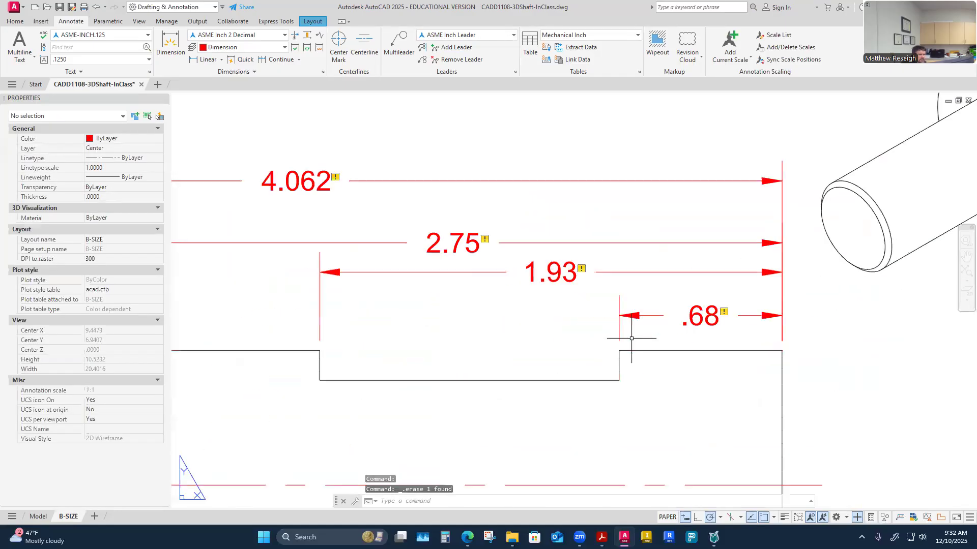
scroll(699, 317, "down", 5)
scroll(687, 285, "up", 4)
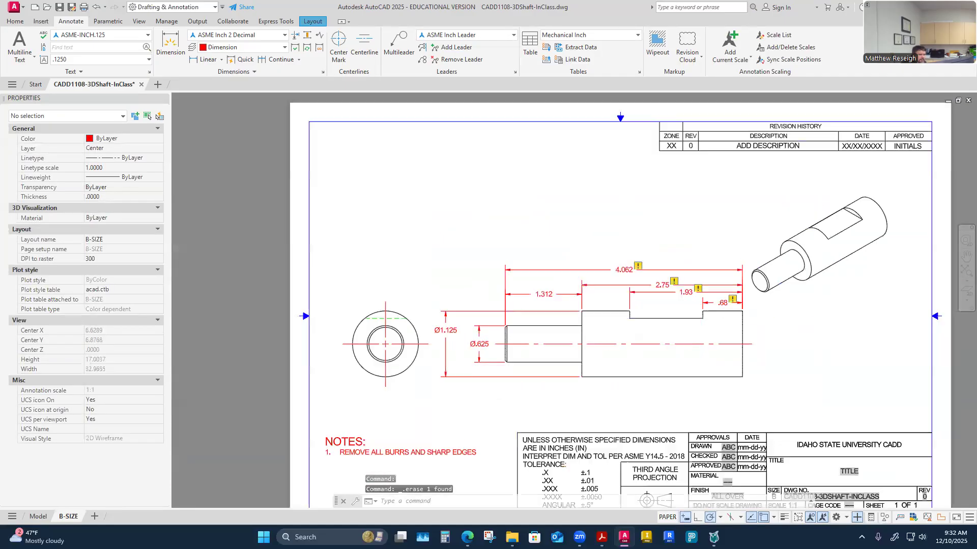
scroll(686, 277, "down", 5)
scroll(412, 277, "up", 6)
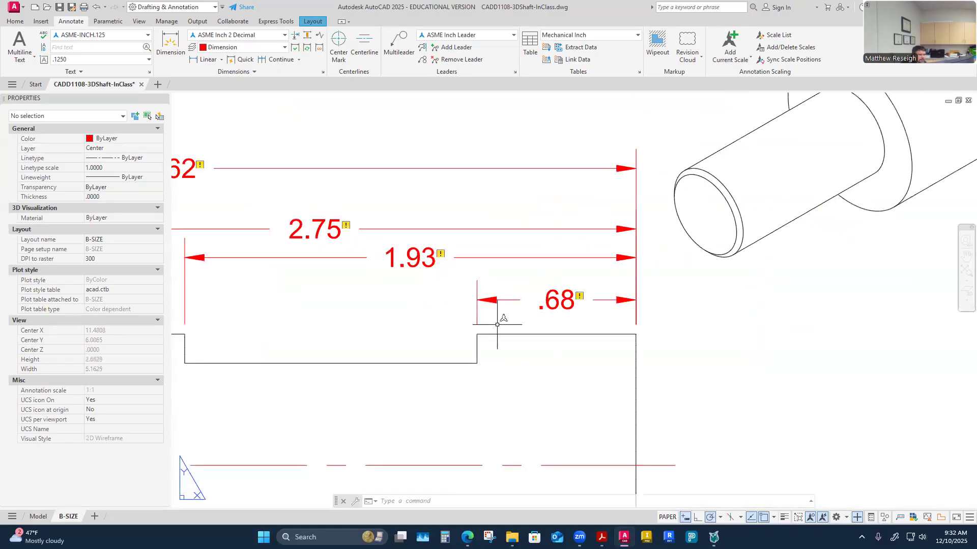
scroll(457, 285, "down", 4)
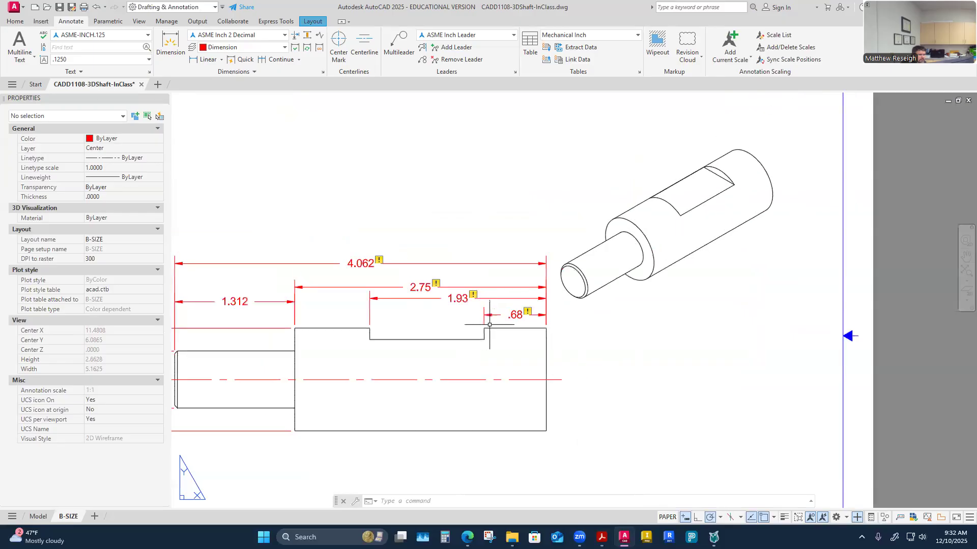
scroll(393, 318, "up", 3)
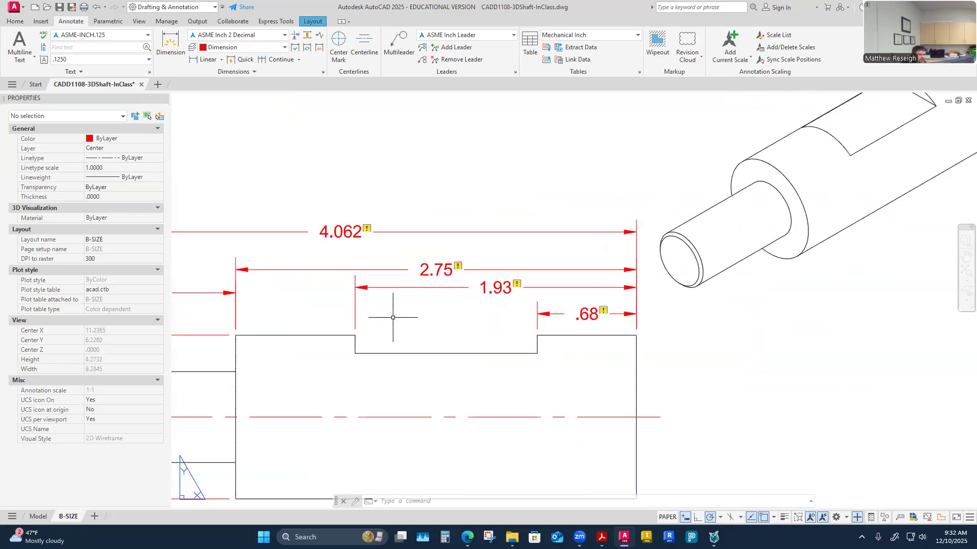
left_click(222, 60)
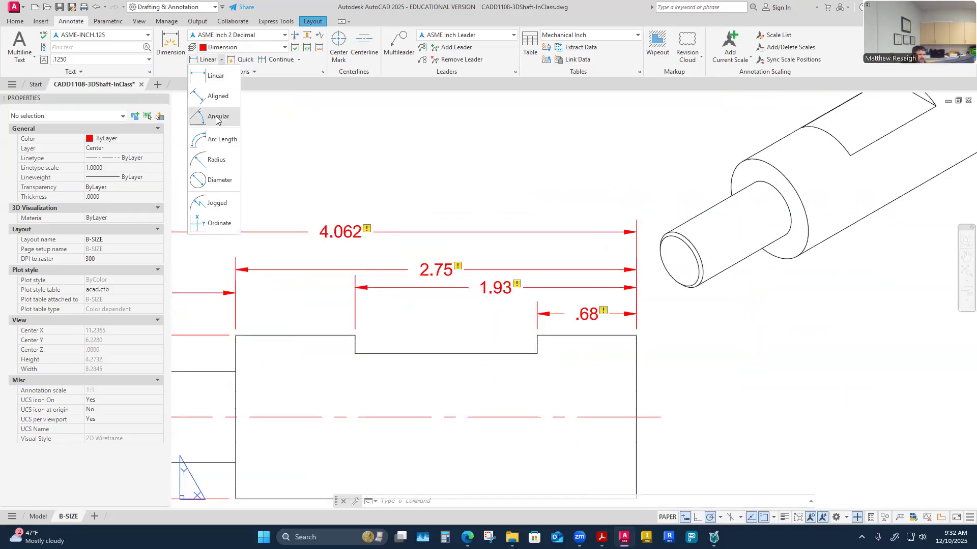
left_click(213, 77)
left_click(538, 335)
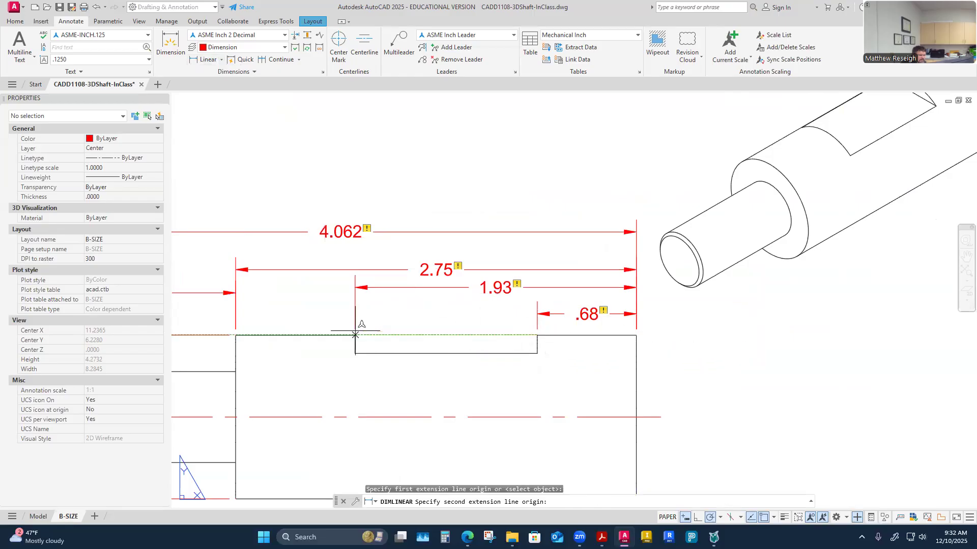
left_click(355, 335)
left_click(396, 314)
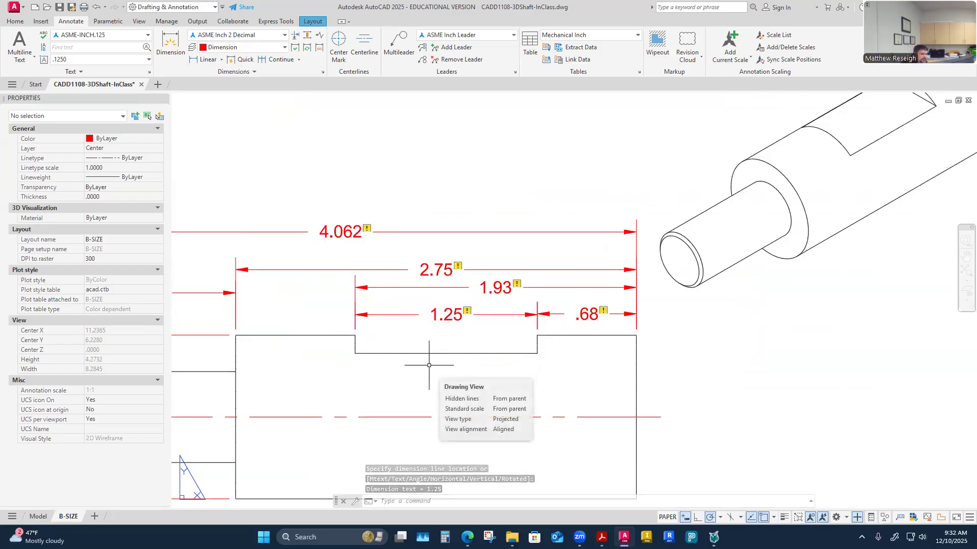
left_click(449, 316)
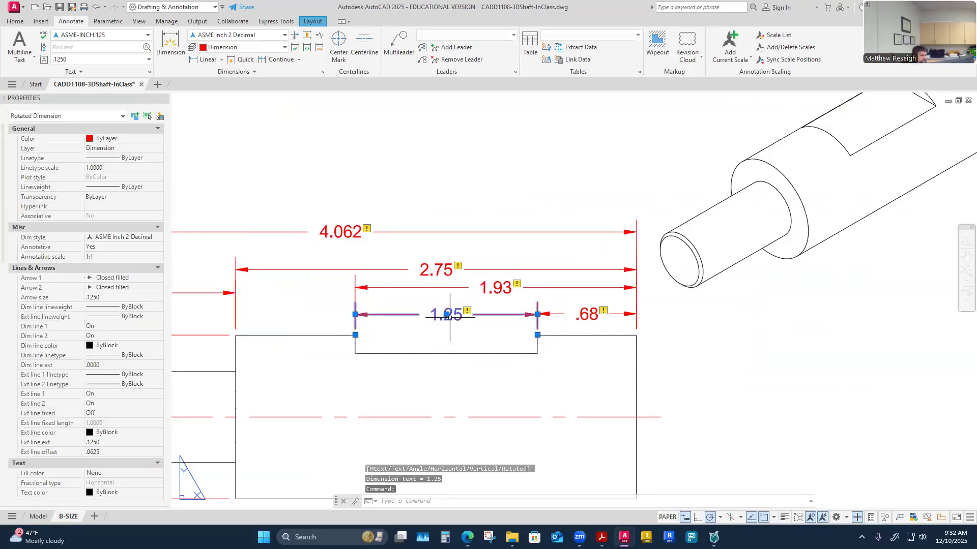
key("Delete")
Step: Add a linear dimension from the notch's left to its right upper corner, in line with the .68 dimension
left_click(211, 64)
left_click(355, 335)
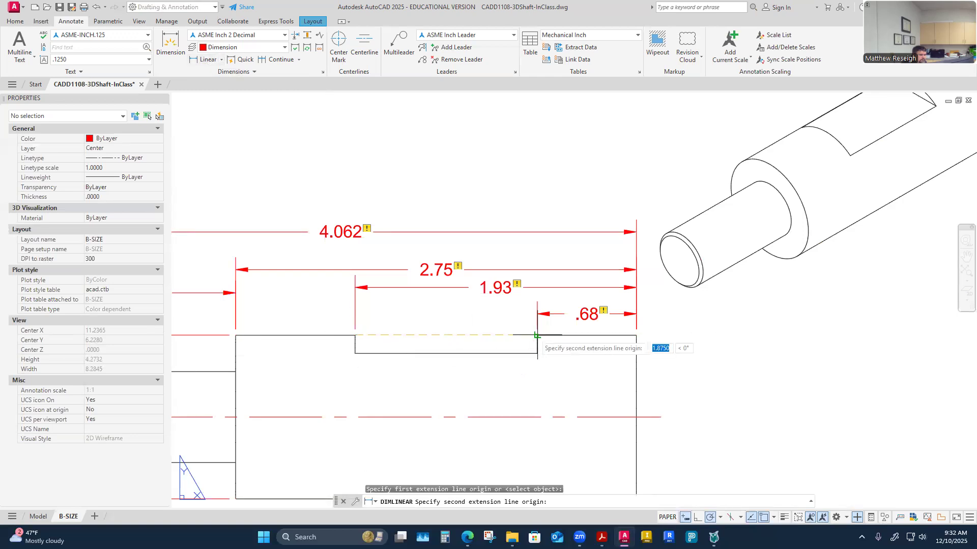
left_click(538, 336)
left_click(473, 314)
right_click(506, 387)
key("Escape")
Step: Move the shaft's side view about 0.9 inch horizontally to the right, away from the circular end view
scroll(468, 334, "down", 4)
scroll(407, 396, "up", 3)
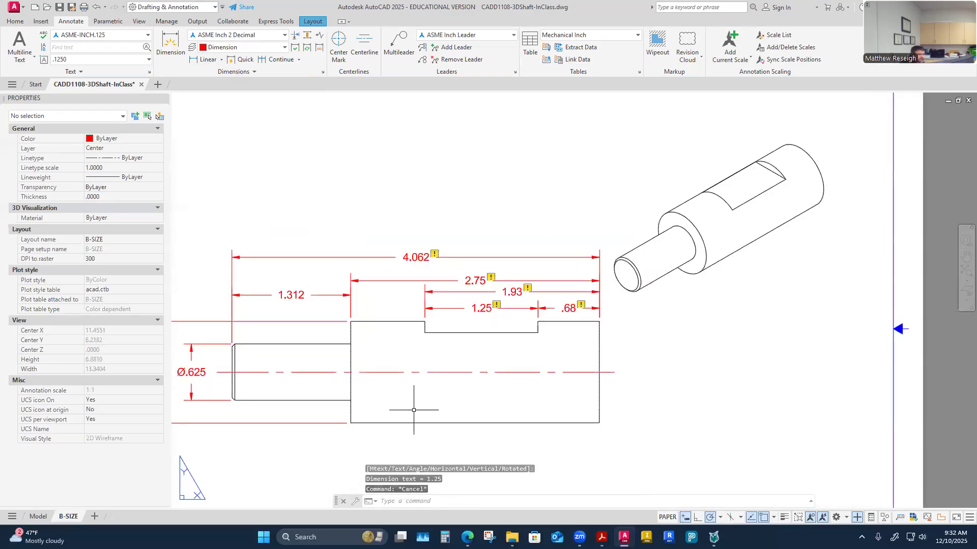
left_click(421, 391)
left_click(416, 372)
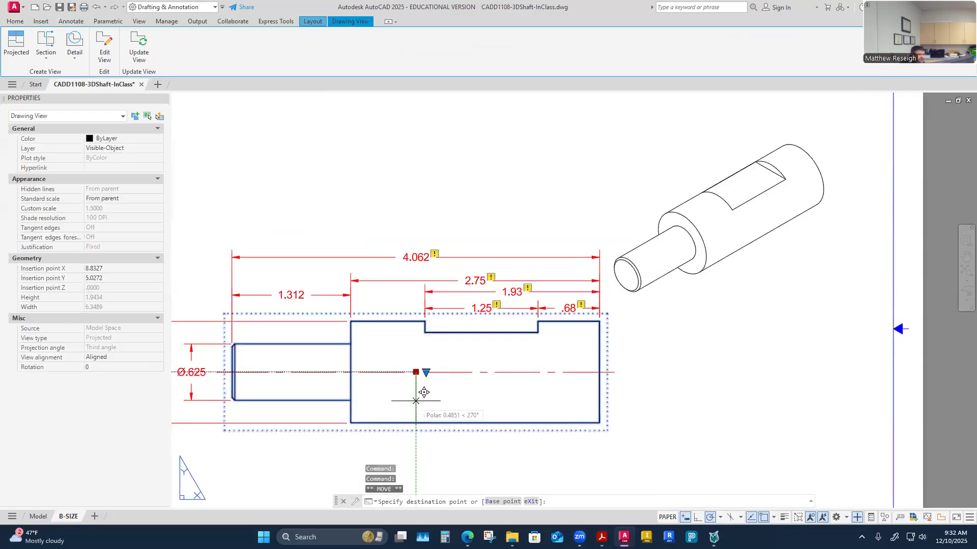
left_click(470, 372)
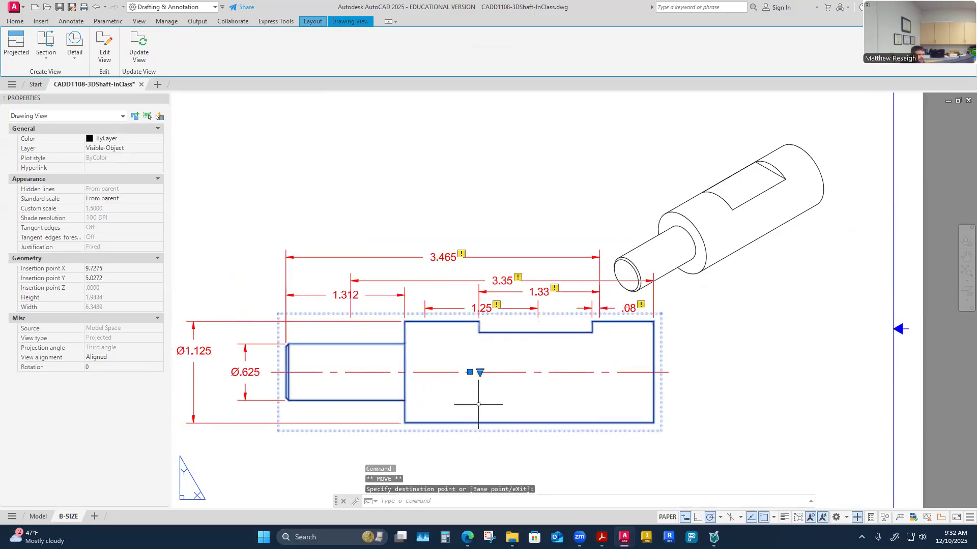
key("Escape")
Step: Stretch the .08 dimension's right extension line origin to the upper corner at the shaft's right end
scroll(656, 318, "up", 4)
scroll(657, 318, "down", 2)
scroll(504, 252, "down", 2)
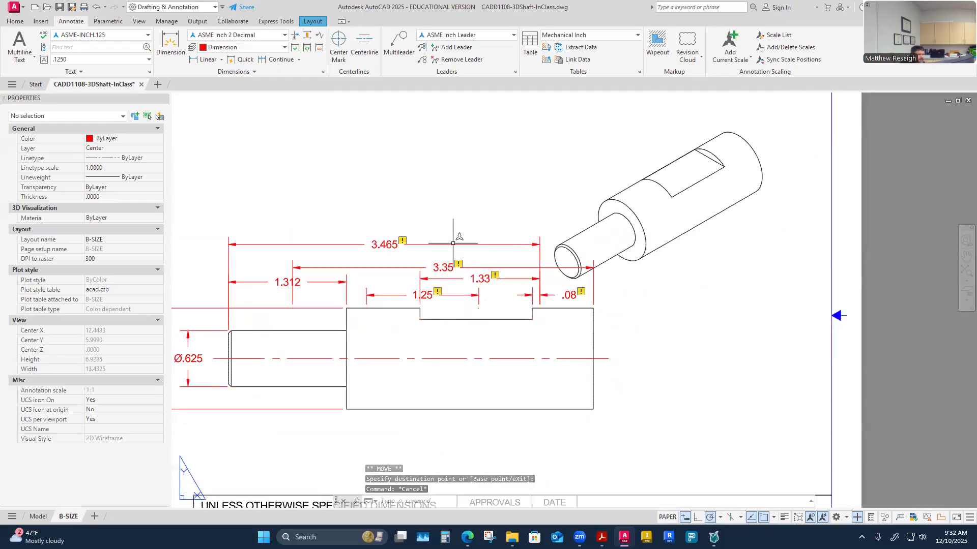
scroll(593, 241, "up", 4)
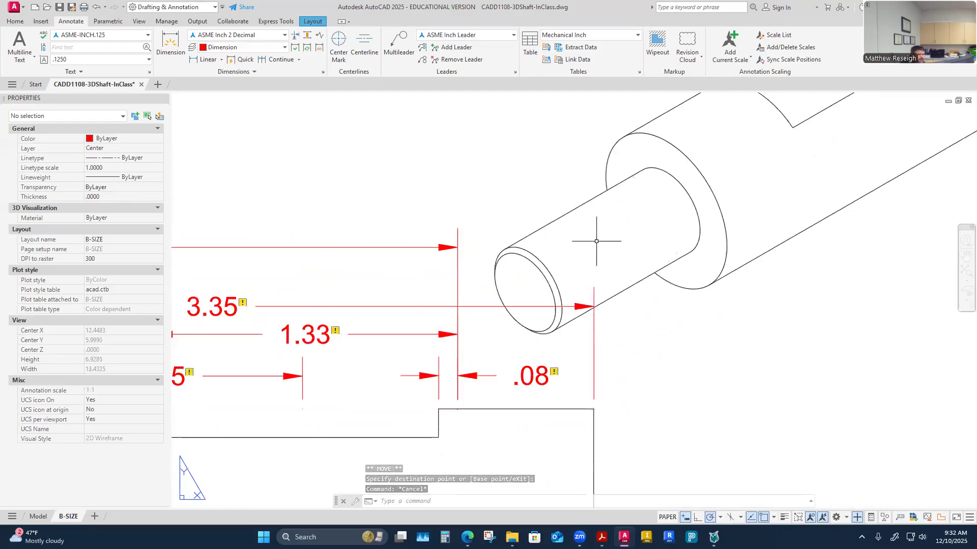
left_click(530, 369)
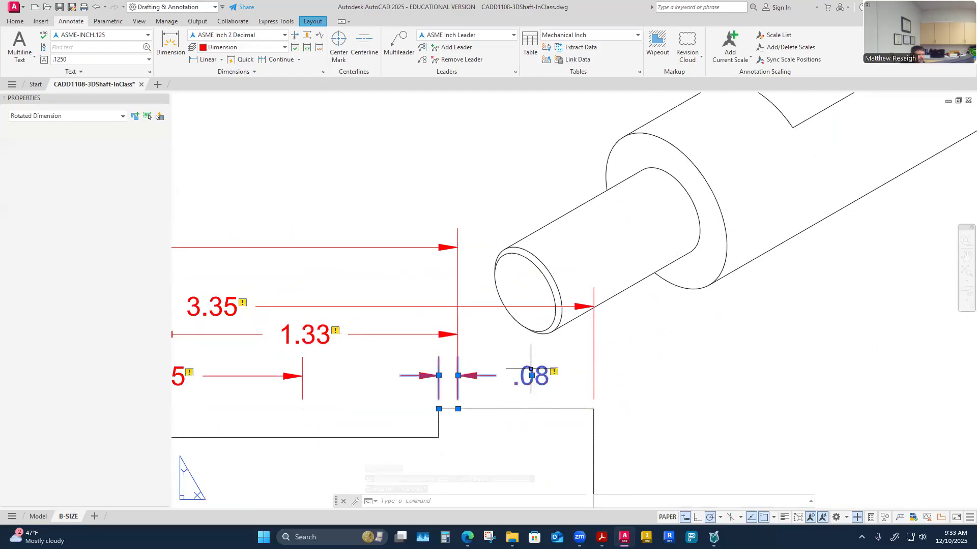
left_click(458, 409)
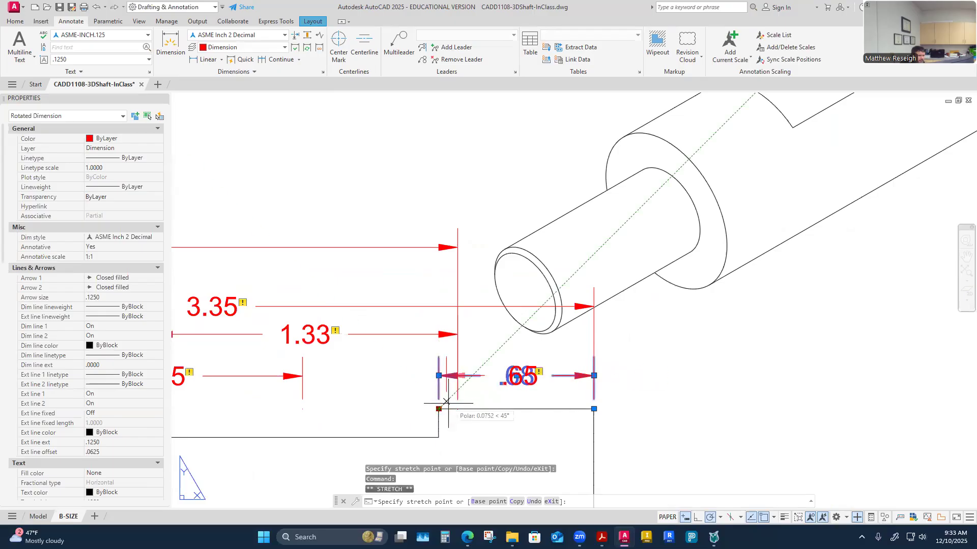
key("Escape")
Step: Stretch the 1.33 dimension's right extension line origin to the notch's right upper corner
scroll(575, 407, "down", 8)
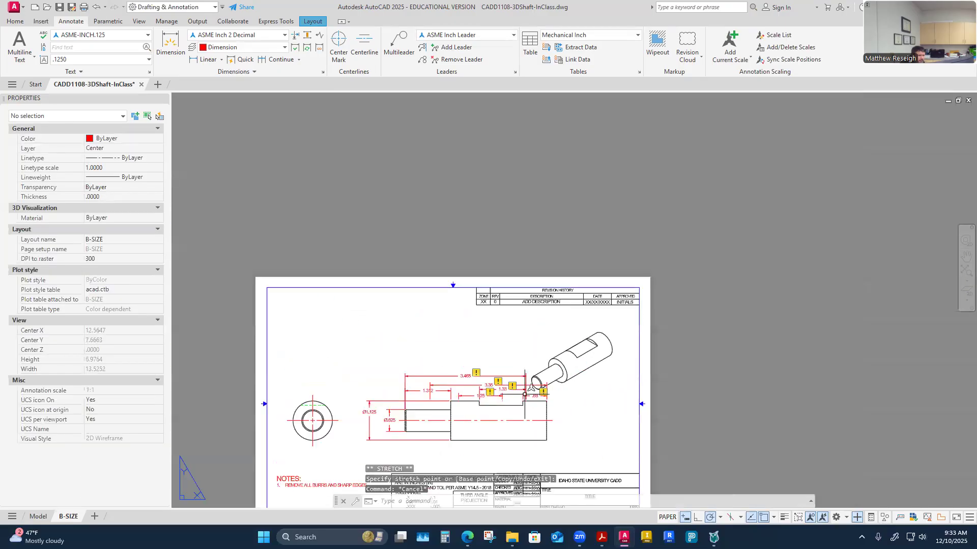
scroll(485, 434, "up", 2)
scroll(485, 433, "up", 5)
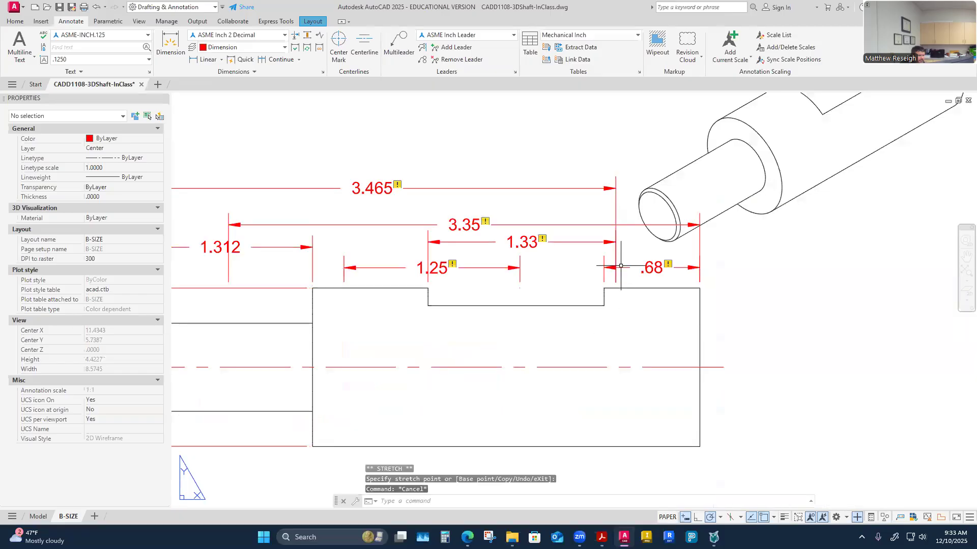
scroll(595, 229, "up", 2)
left_click(499, 254)
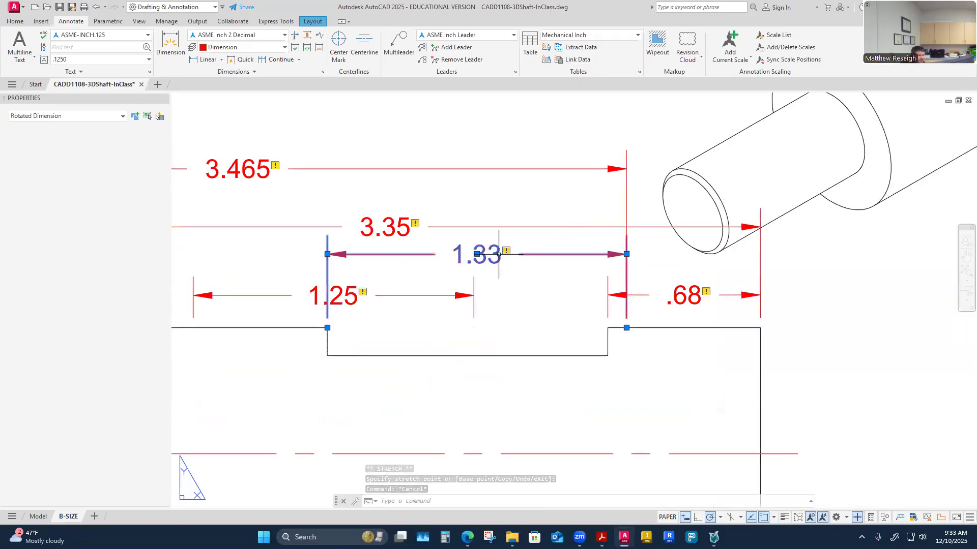
left_click(626, 327)
left_click(608, 328)
key("Escape")
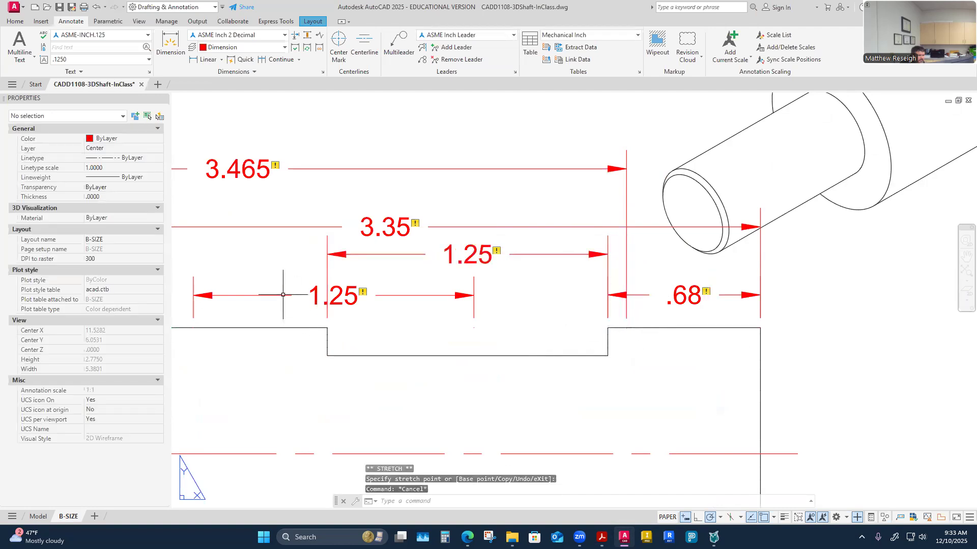
left_click(348, 295)
scroll(283, 330, "down", 3)
scroll(283, 330, "up", 4)
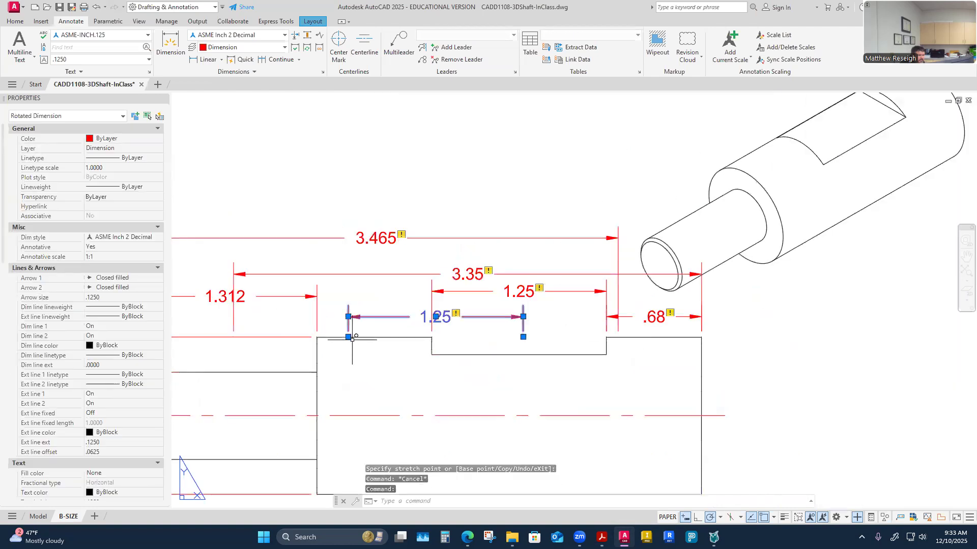
left_click(523, 337)
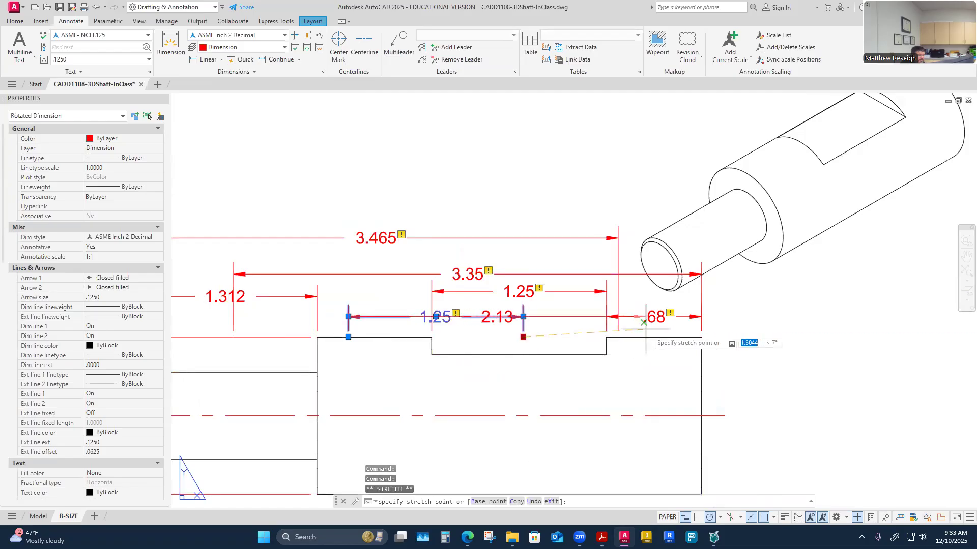
key("Escape")
key("Escape")
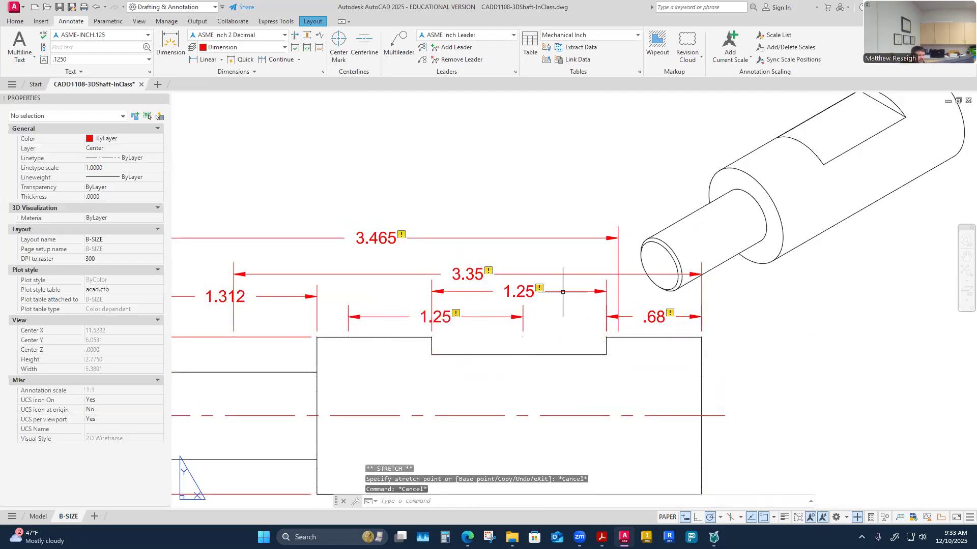
Step: Stretch the right extension line origin of the dimension above the .68 one to the shaft's right end corner
left_click(563, 292)
left_click(607, 336)
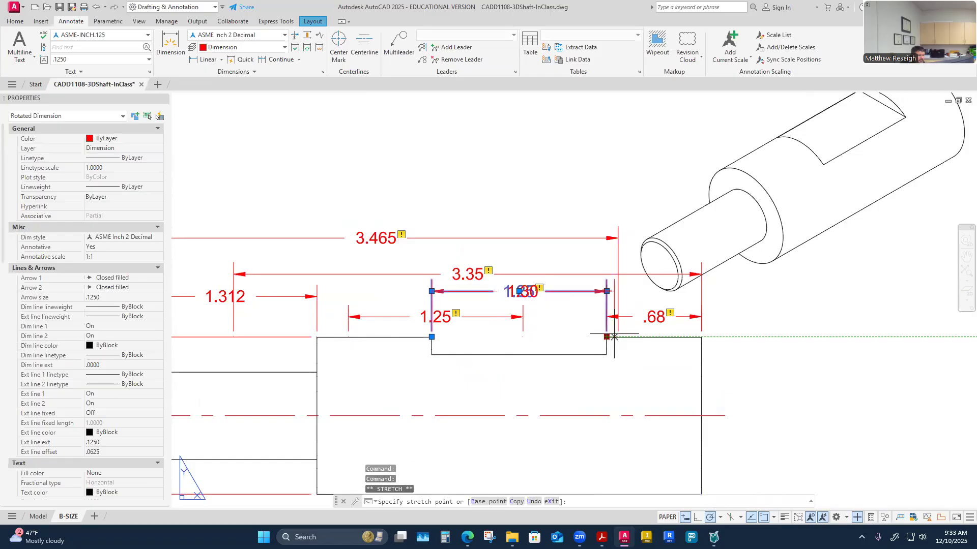
left_click(701, 337)
key("Escape")
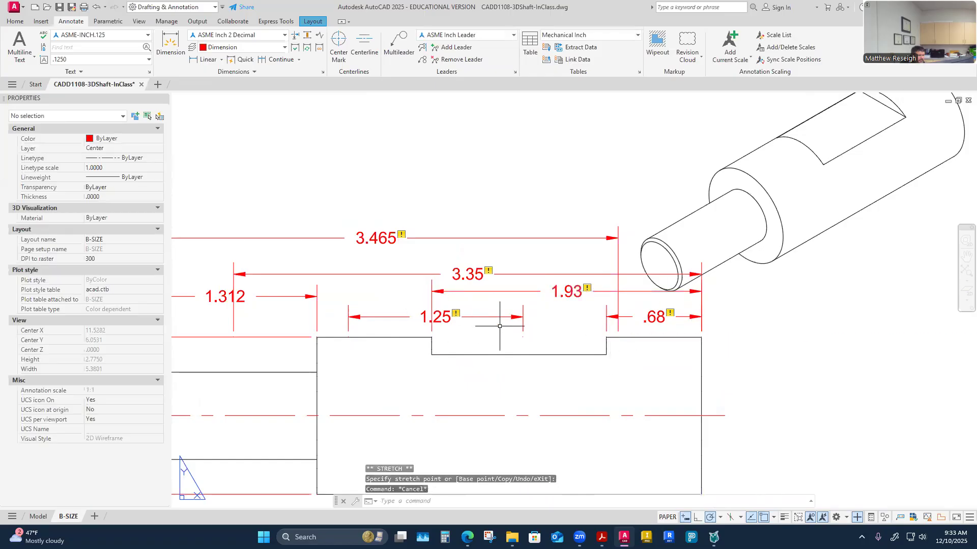
Step: Stretch the 1.25 dimension's extension line origins to the notch's right and left upper corners
left_click(522, 326)
left_click(522, 337)
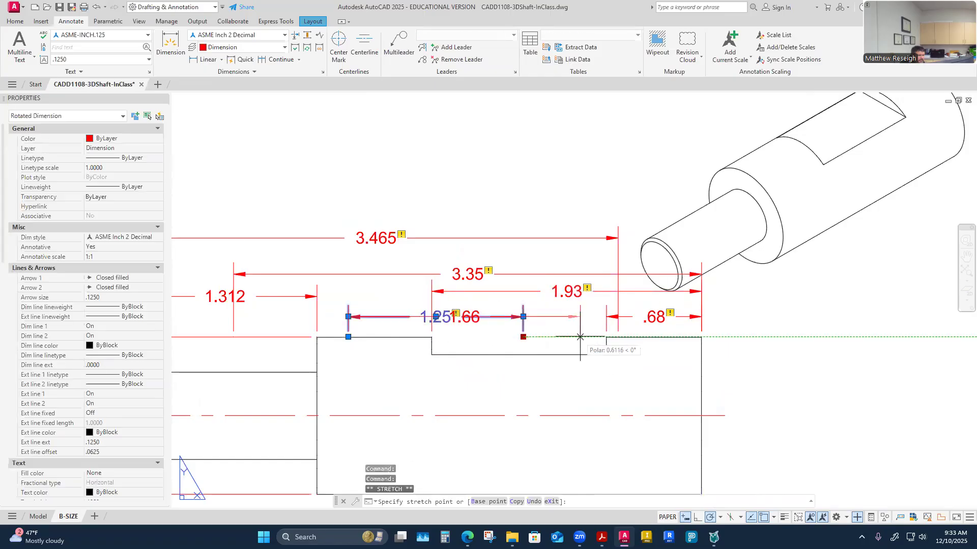
left_click(606, 337)
key("Escape")
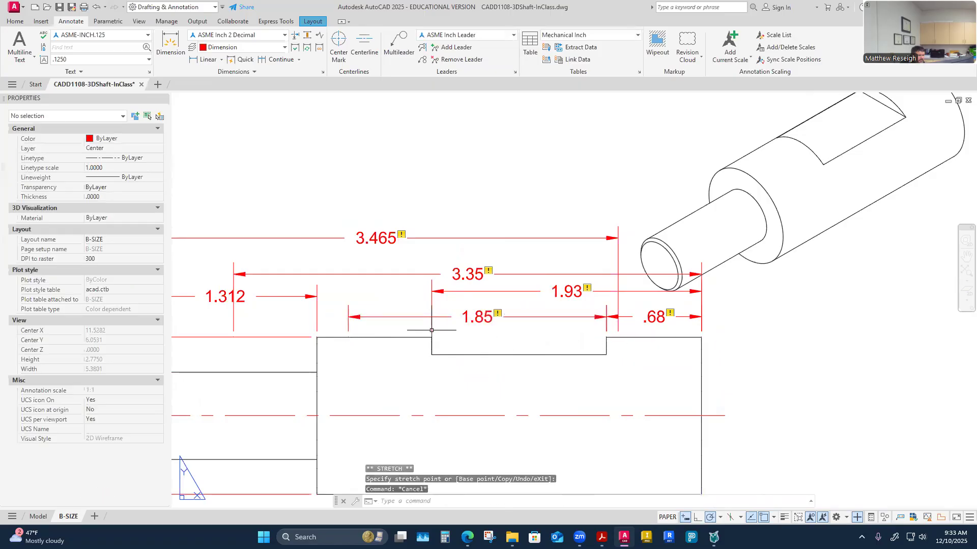
left_click(351, 327)
left_click(348, 336)
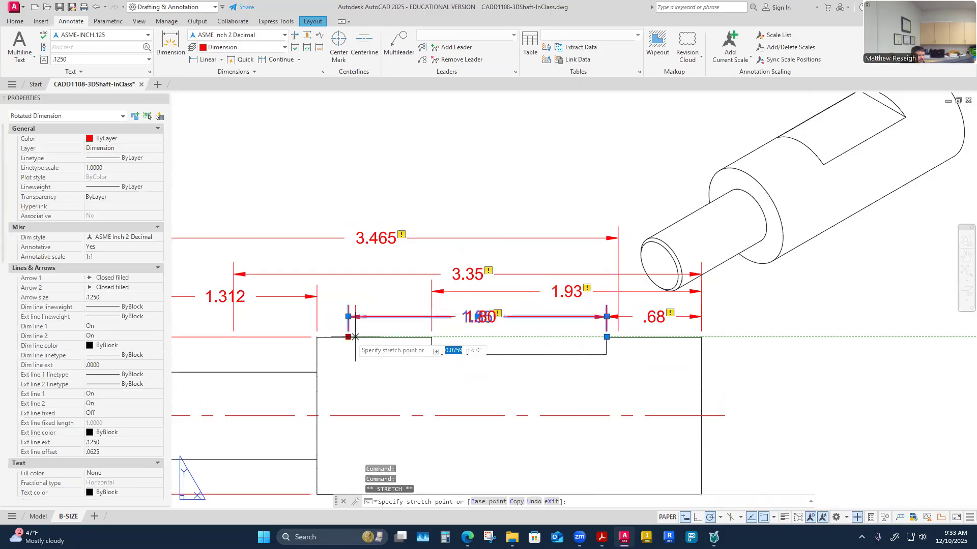
left_click(433, 336)
key("Escape")
Step: Move the shaft's isometric view diagonally up and to the right, away from the side view's dimensions
scroll(456, 297, "down", 5)
scroll(559, 280, "up", 5)
scroll(689, 263, "down", 2)
scroll(689, 264, "down", 5)
scroll(687, 277, "up", 5)
left_click(586, 228)
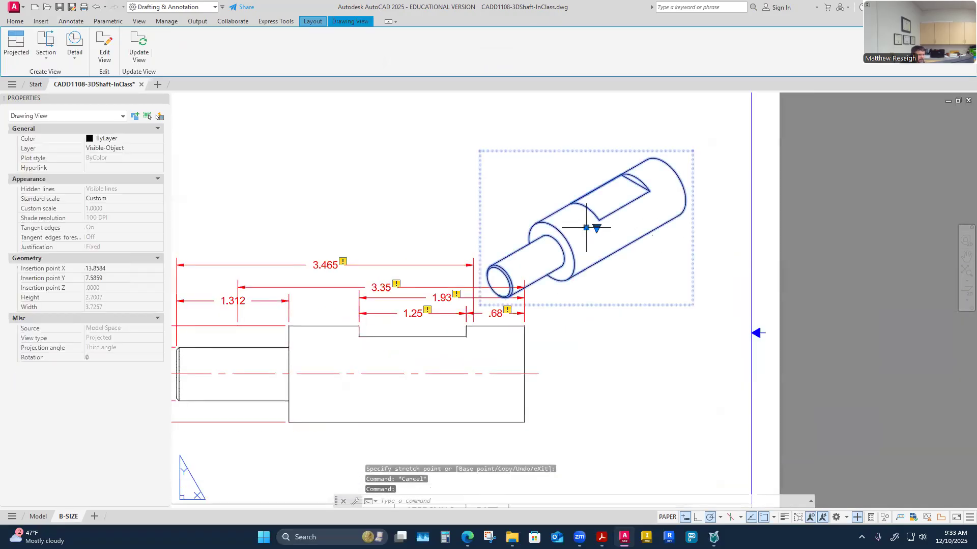
left_click(586, 228)
left_click(625, 189)
key("Escape")
Step: Try to move the shaft's side view horizontally toward the circular end view, and undo the move
scroll(579, 244, "down", 6)
scroll(468, 266, "up", 2)
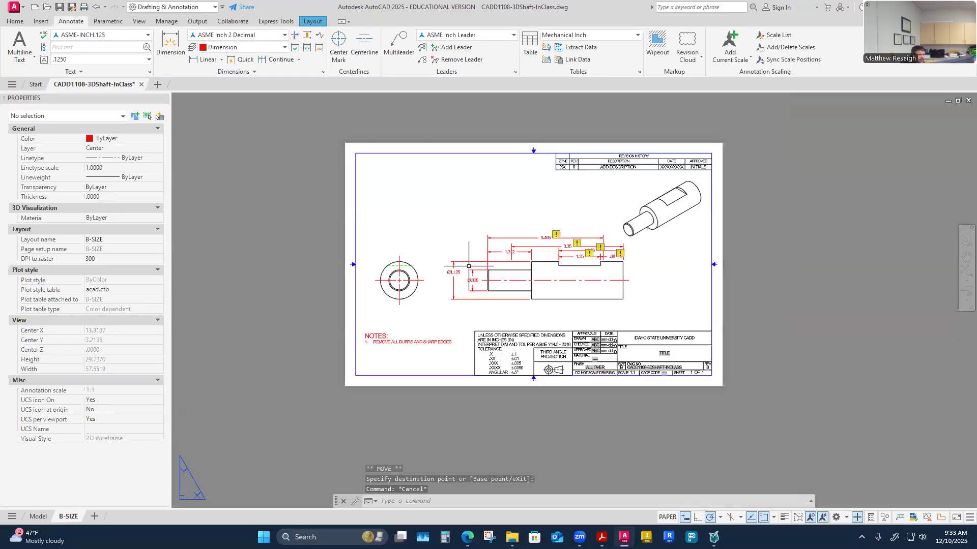
scroll(536, 303, "up", 2)
left_click(566, 266)
left_click(567, 268)
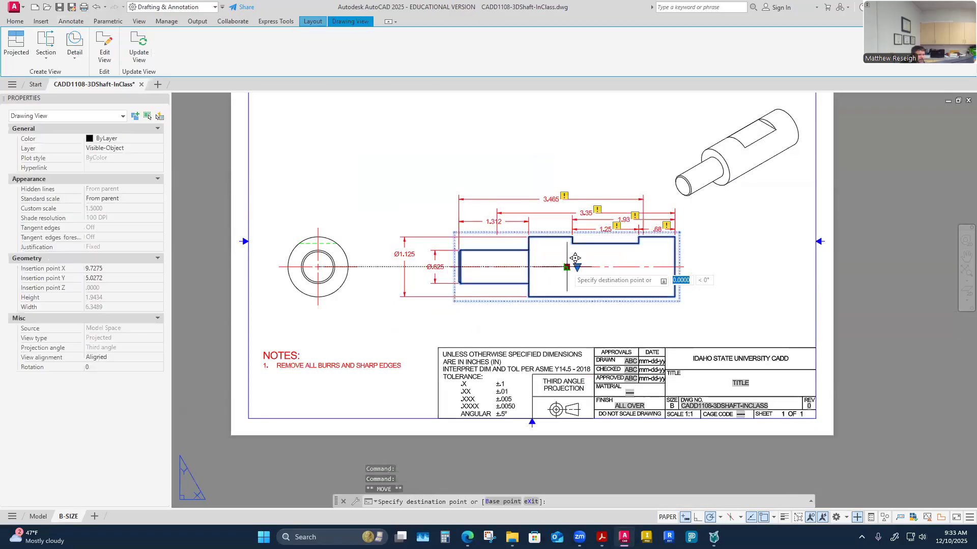
key("Escape")
scroll(576, 217, "up", 6)
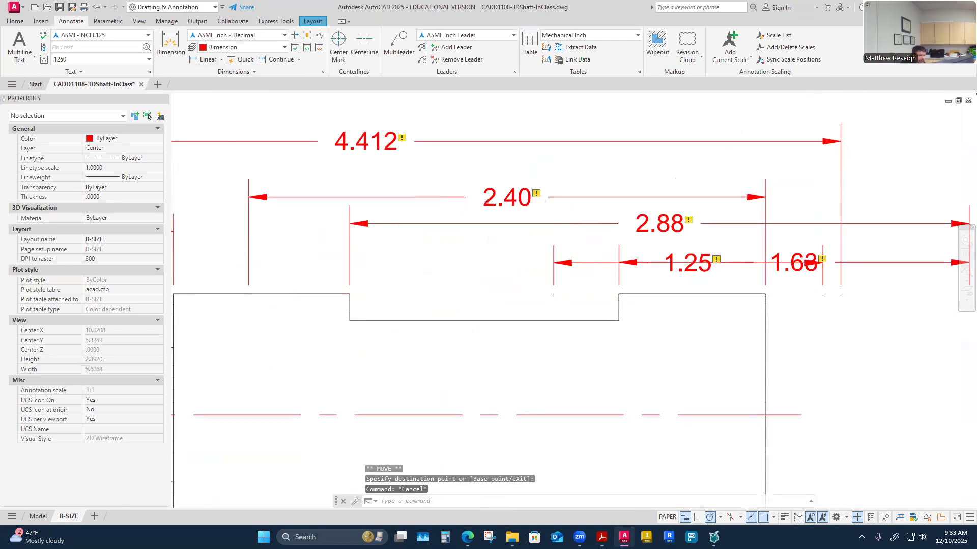
scroll(575, 275, "down", 4)
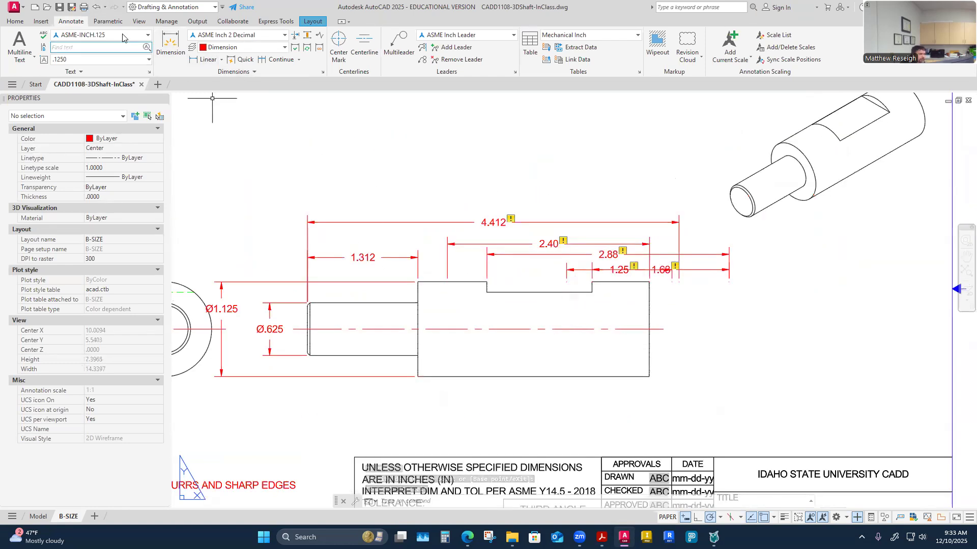
left_click(95, 7)
left_click(95, 7)
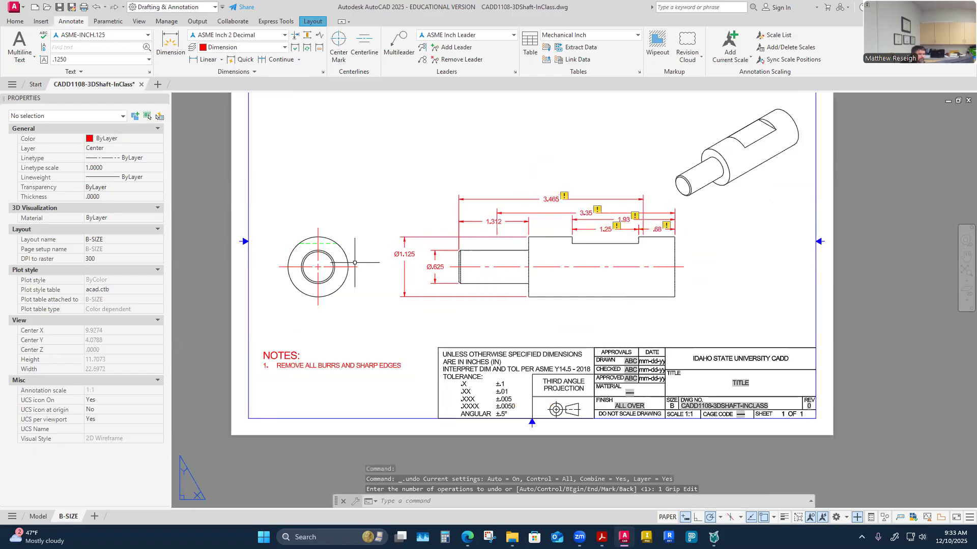
left_click(329, 284)
left_click(319, 267)
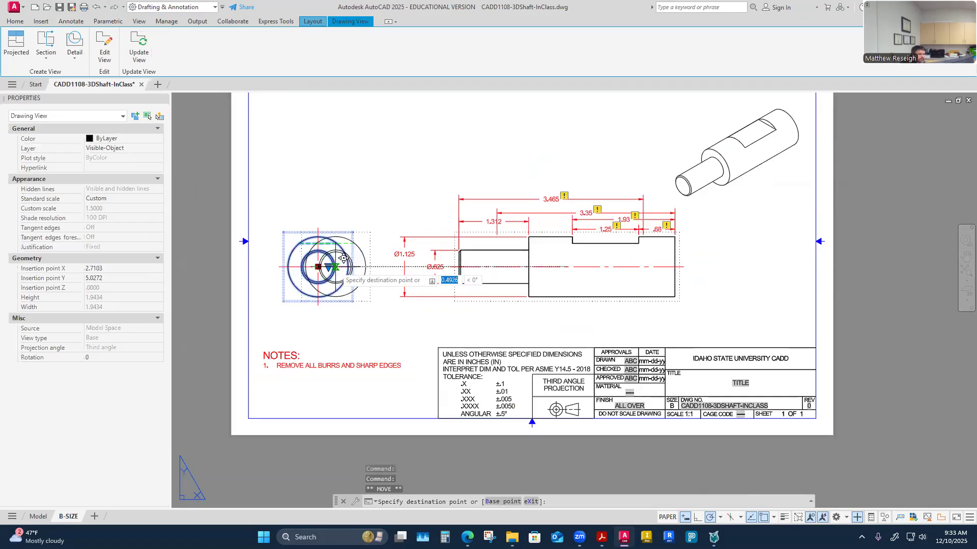
key("Escape")
key("Escape")
Step: Stretch the 3.465 dimension's right extension line origin to the upper corner at the shaft's right end
scroll(396, 291, "down", 2)
scroll(518, 229, "up", 2)
scroll(519, 229, "up", 3)
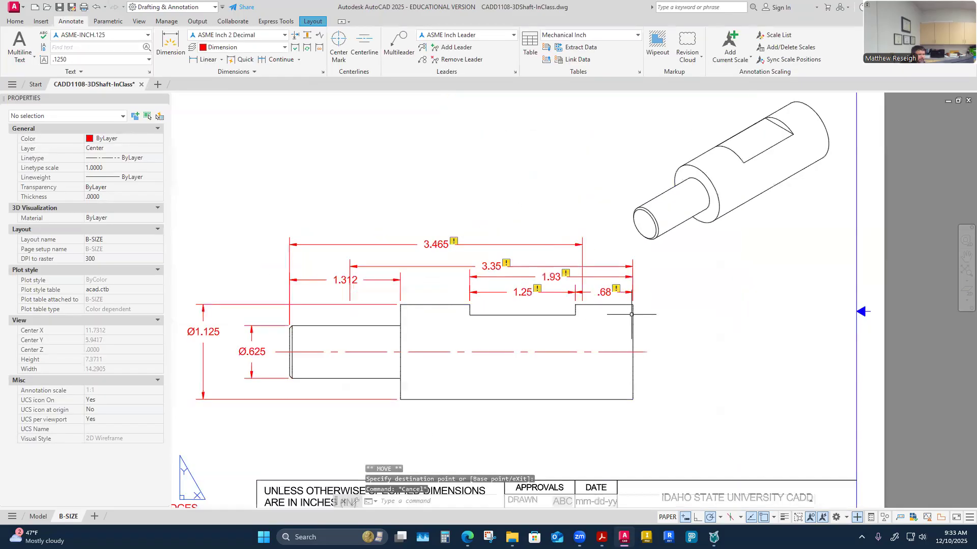
scroll(605, 288, "up", 3)
left_click(458, 220)
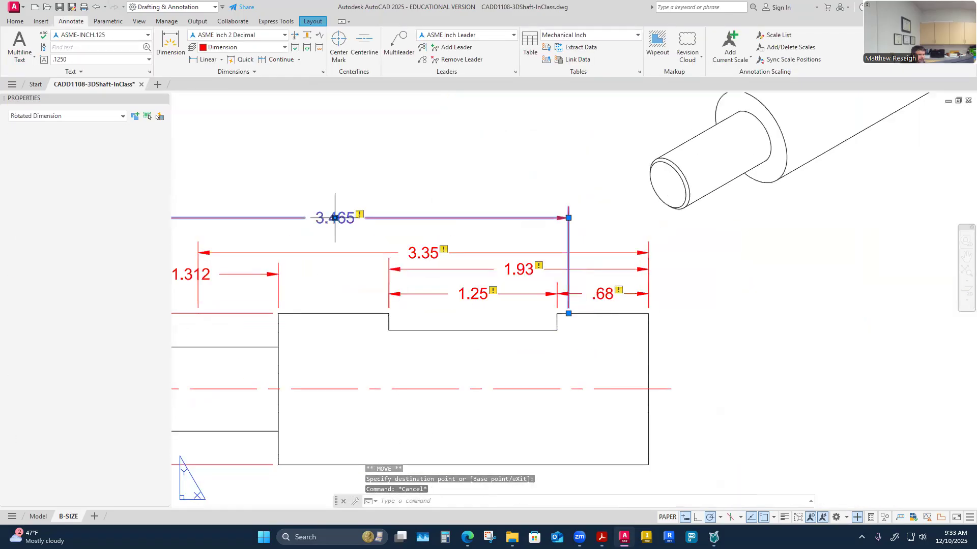
left_click(569, 314)
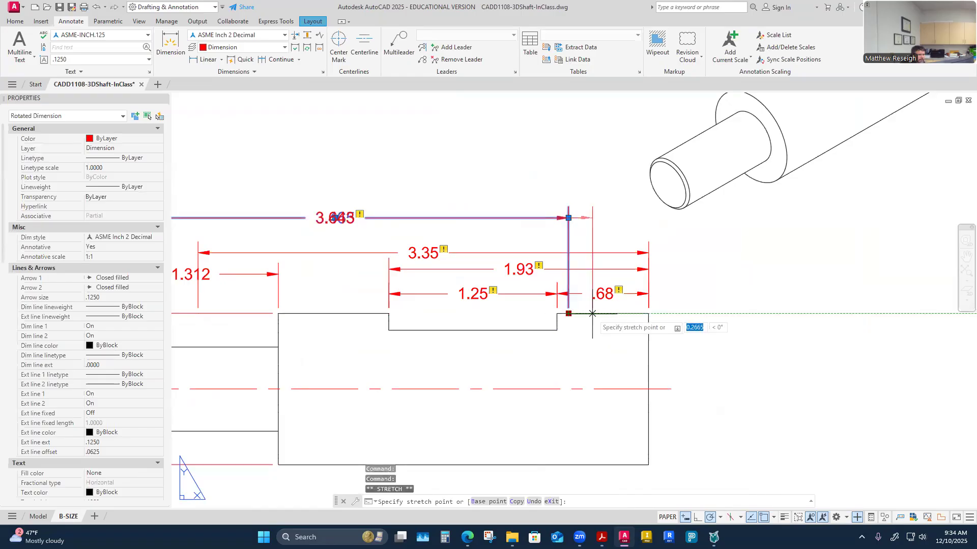
left_click(648, 314)
key("Escape")
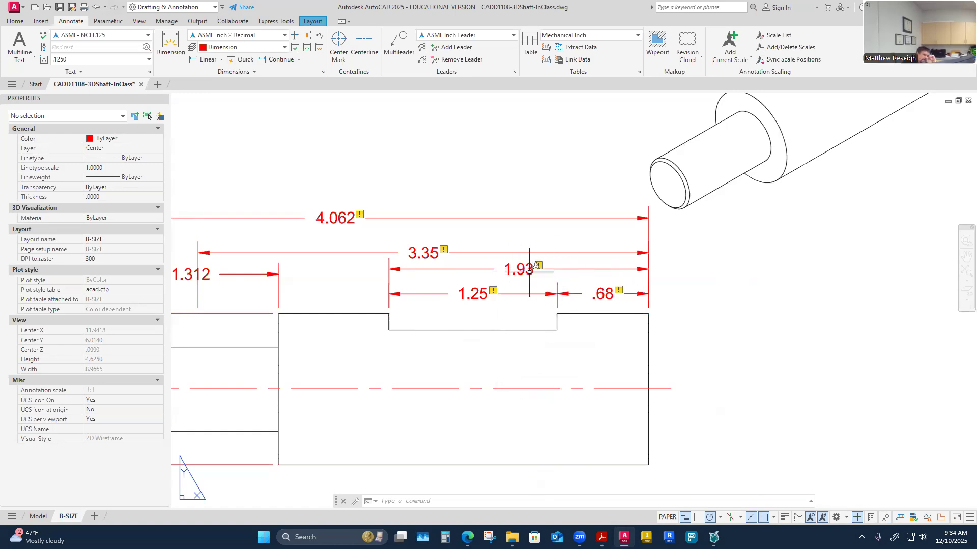
scroll(519, 295, "down", 4)
scroll(609, 297, "up", 4)
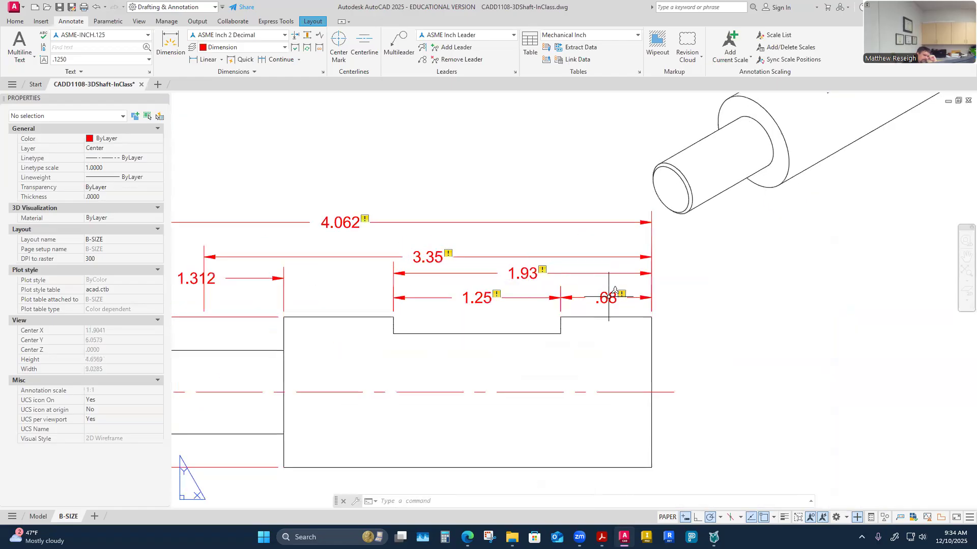
Step: Stretch the left extension line origin of the 3.35 dimension to the upper shoulder corner of the large diameter
scroll(501, 283, "down", 5)
scroll(436, 271, "up", 3)
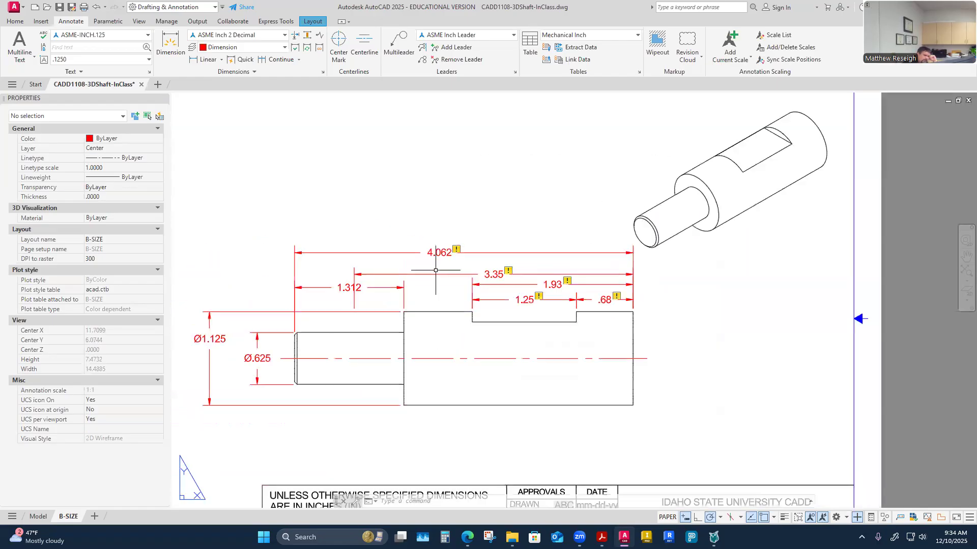
left_click(450, 276)
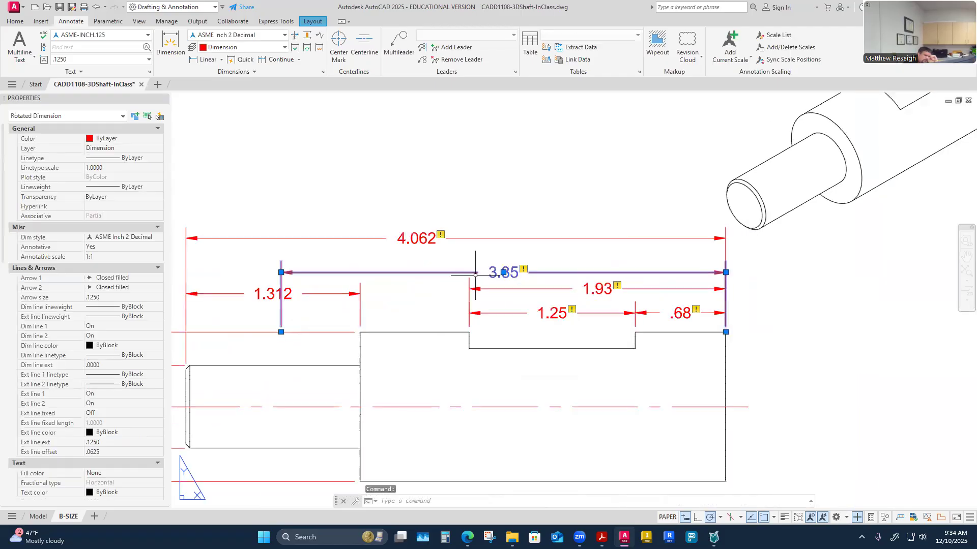
left_click(281, 332)
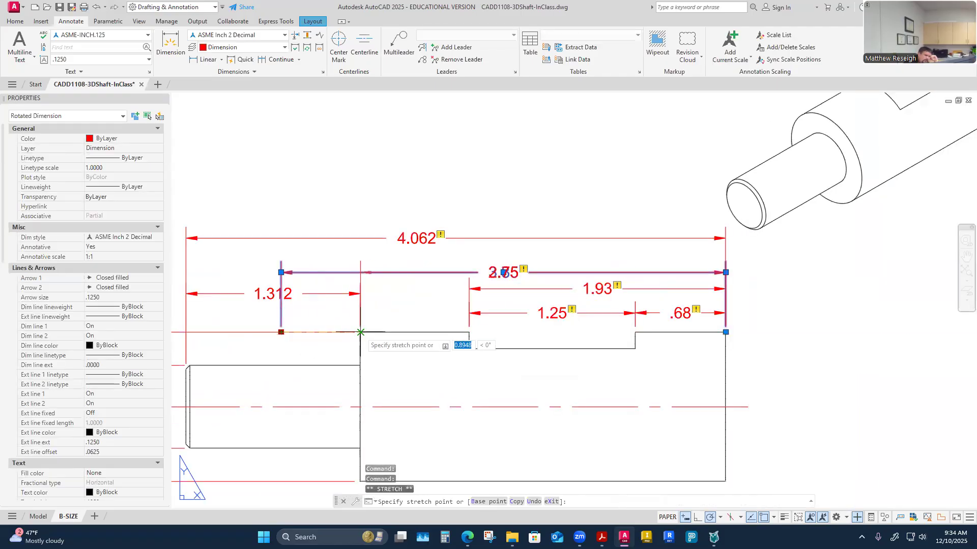
left_click(360, 332)
left_click(430, 304)
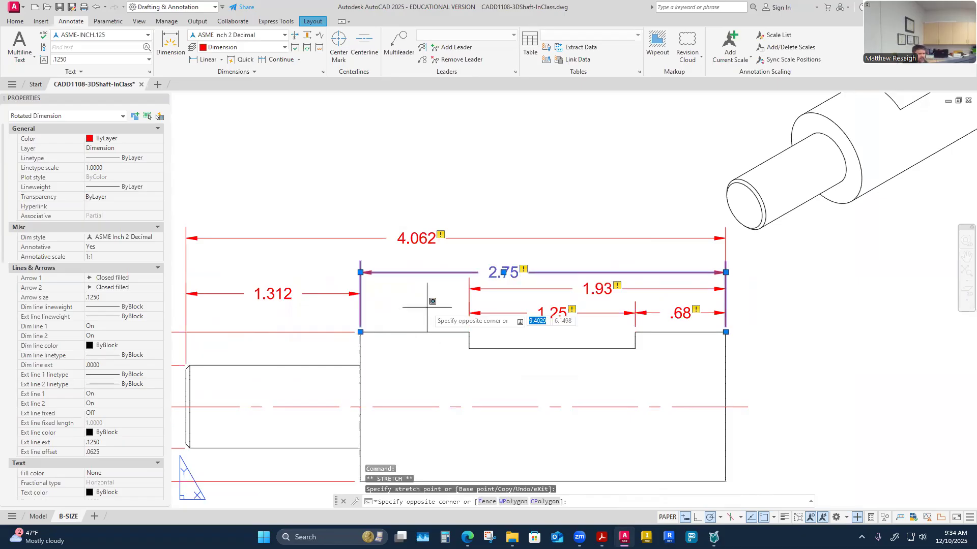
key("Escape")
key("Escape")
scroll(439, 297, "down", 4)
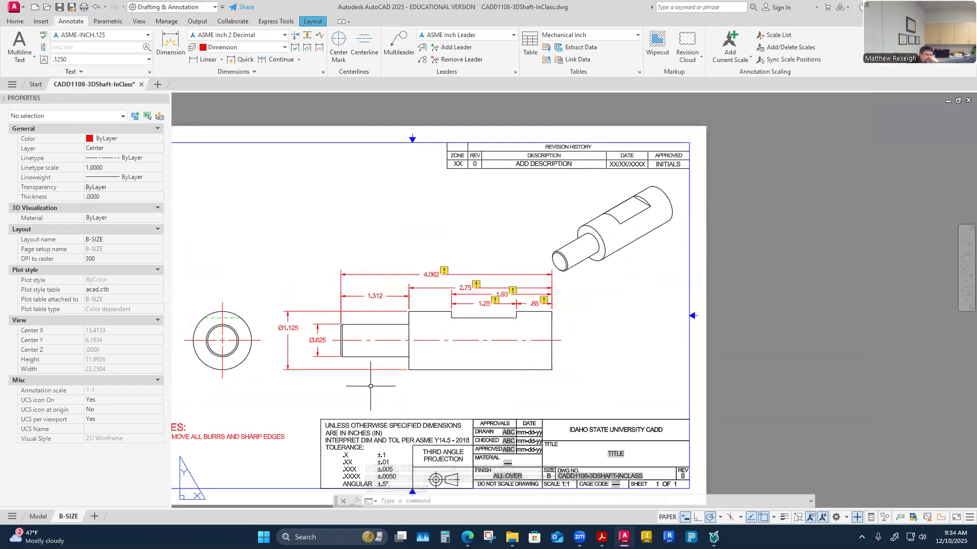
Step: Add a vertical dimension from the floor of the milled flat to the centerline at the shaft's right end face
scroll(370, 386, "up", 2)
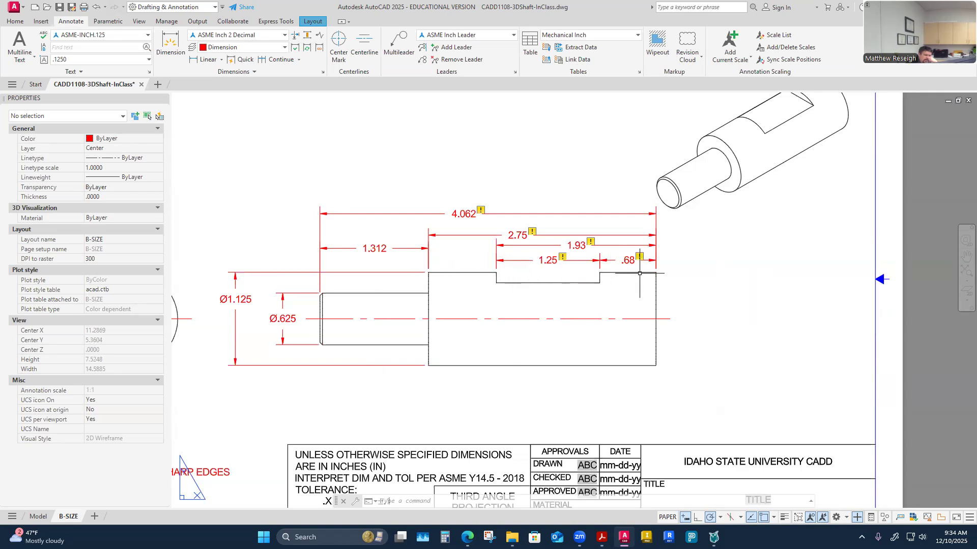
left_click(171, 43)
key("Return")
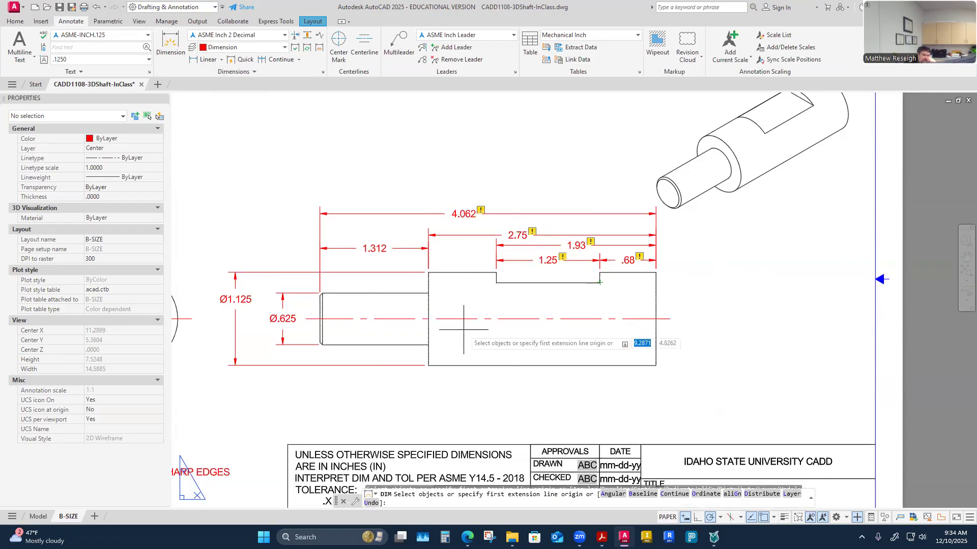
scroll(504, 319, "down", 4)
scroll(367, 312, "up", 5)
key("Escape")
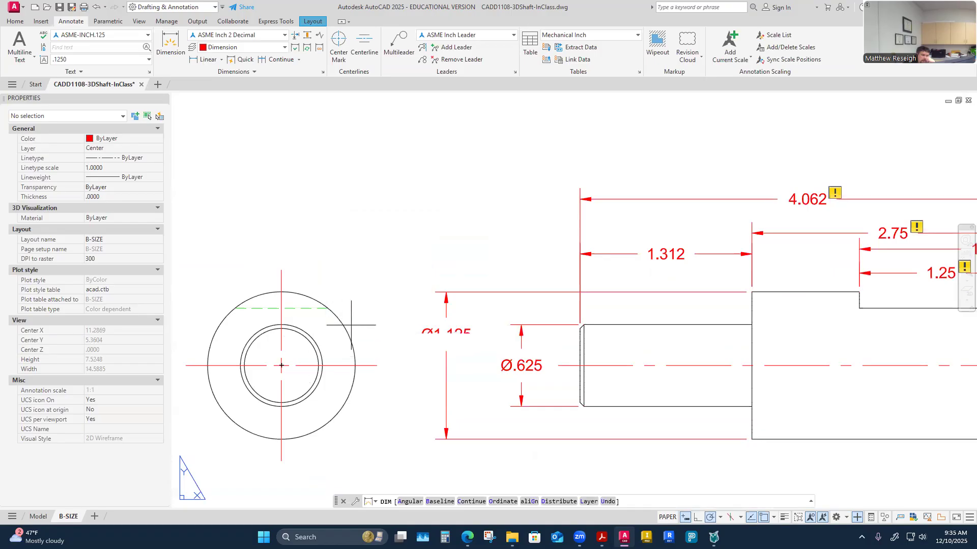
scroll(416, 348, "down", 4)
scroll(453, 351, "up", 4)
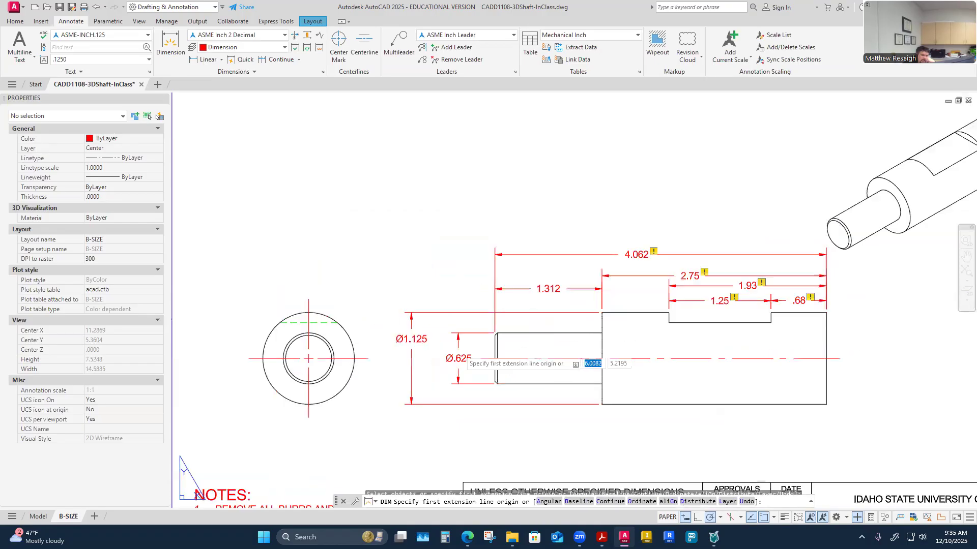
scroll(305, 401, "down", 4)
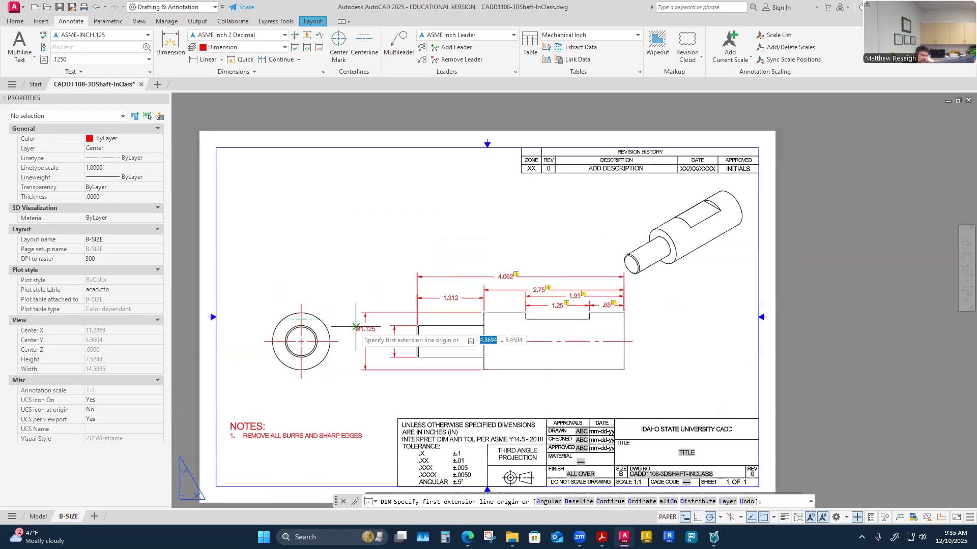
scroll(676, 319, "up", 4)
scroll(550, 333, "up", 3)
scroll(519, 334, "down", 5)
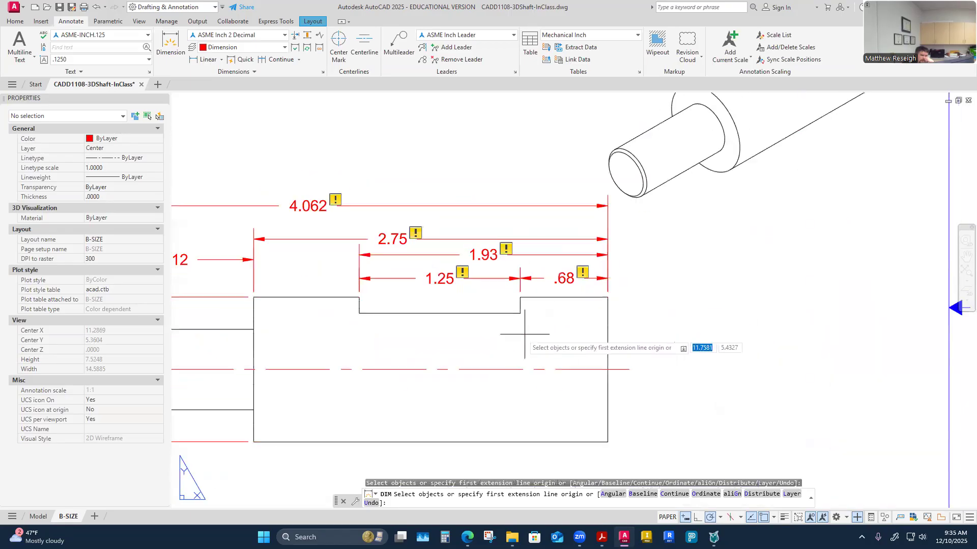
scroll(450, 344, "down", 2)
scroll(335, 333, "up", 4)
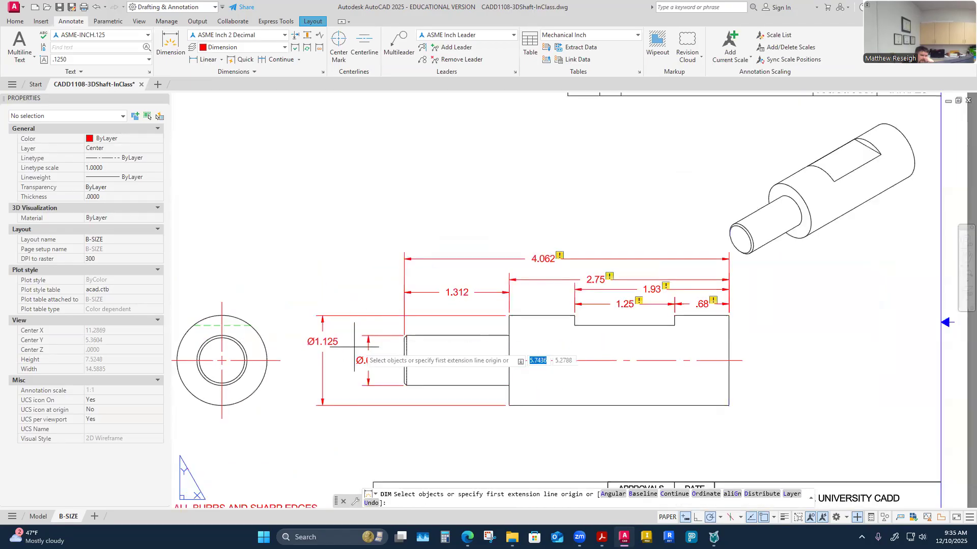
scroll(332, 331, "down", 3)
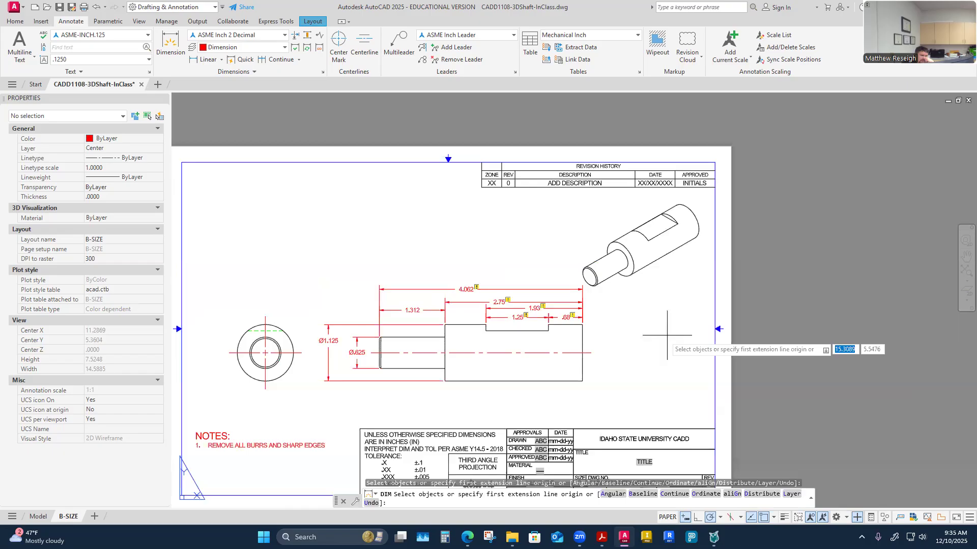
scroll(376, 335, "up", 5)
left_click(357, 328)
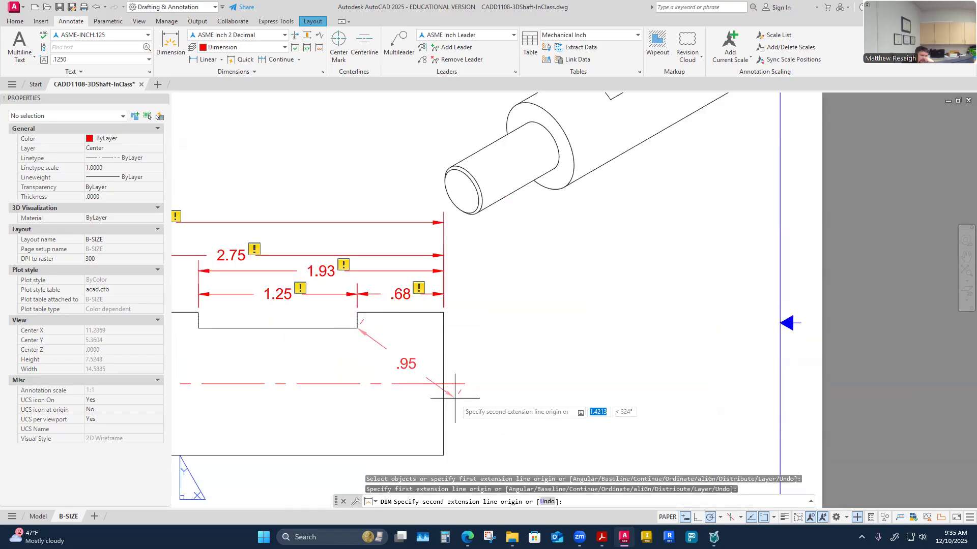
scroll(445, 384, "up", 4)
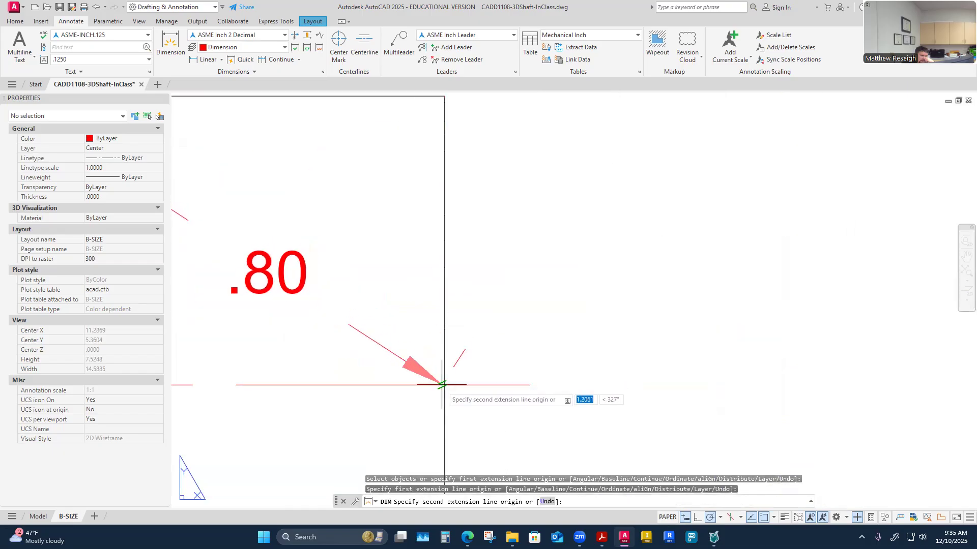
left_click(445, 385)
scroll(446, 387, "down", 3)
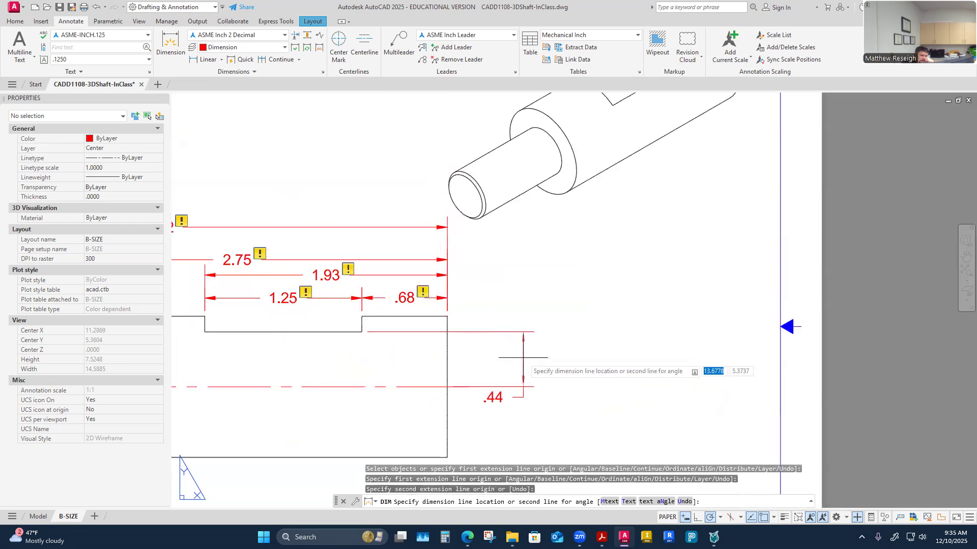
left_click(493, 359)
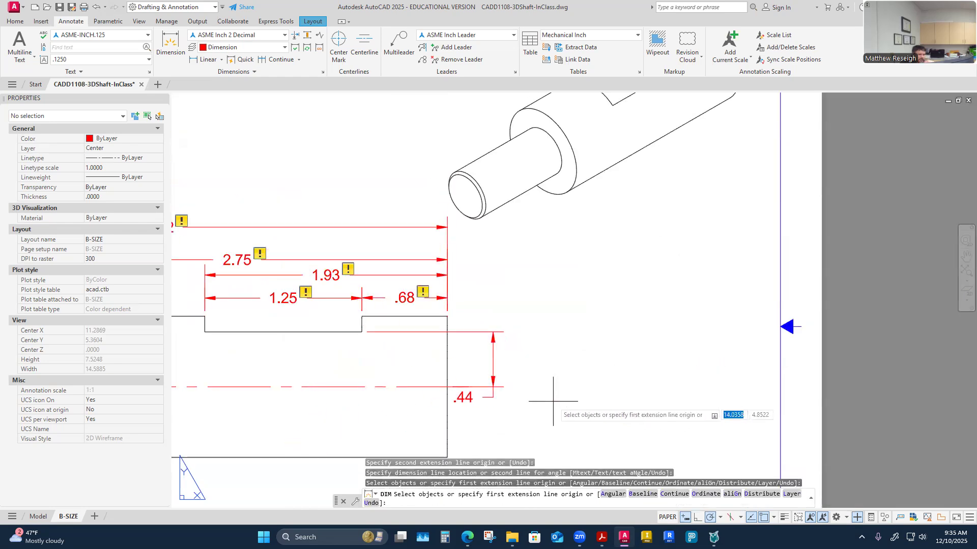
key("Escape")
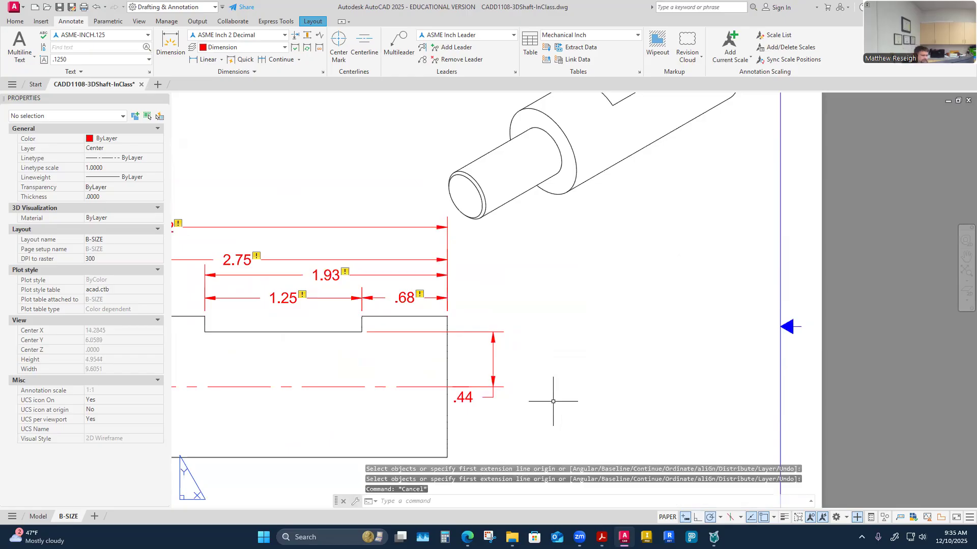
Step: Center the flat's vertical dimension text between its extension lines and offset the dimension .375 to the right of the shaft's end face
left_click(460, 398)
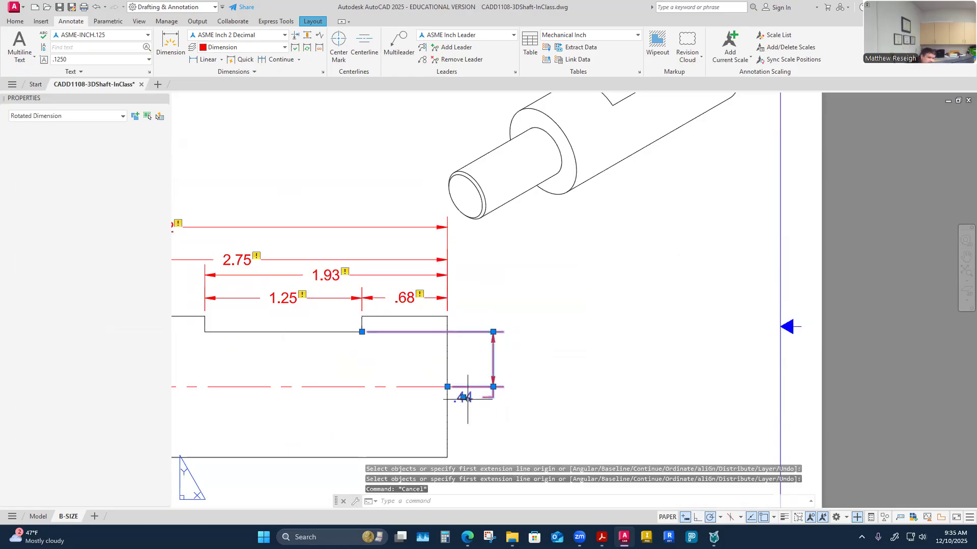
left_click(464, 398)
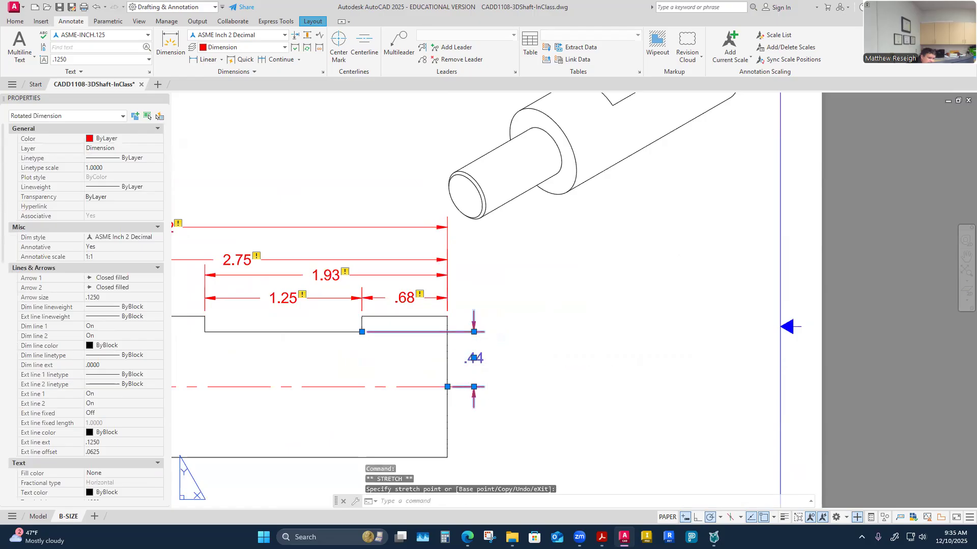
left_click(448, 359)
left_click(448, 358)
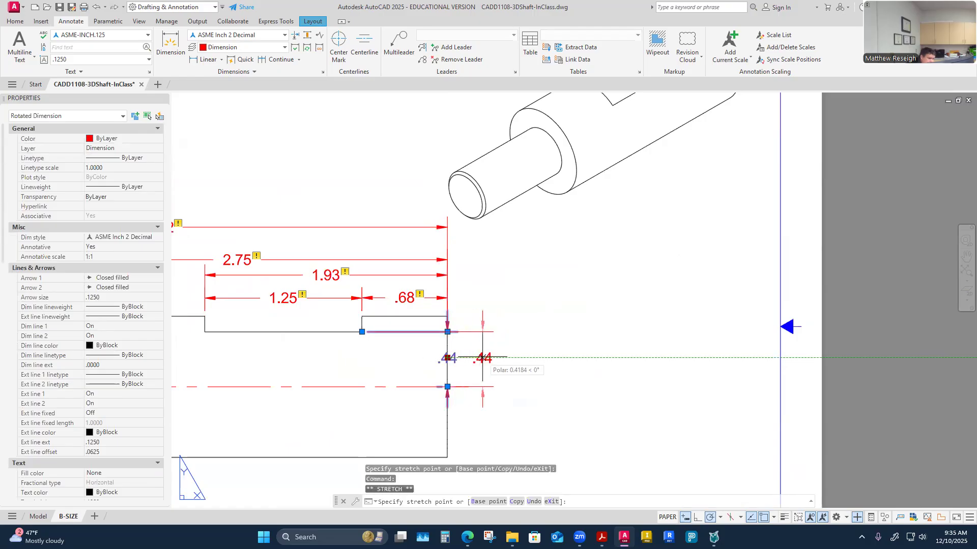
type(".375")
key("Return")
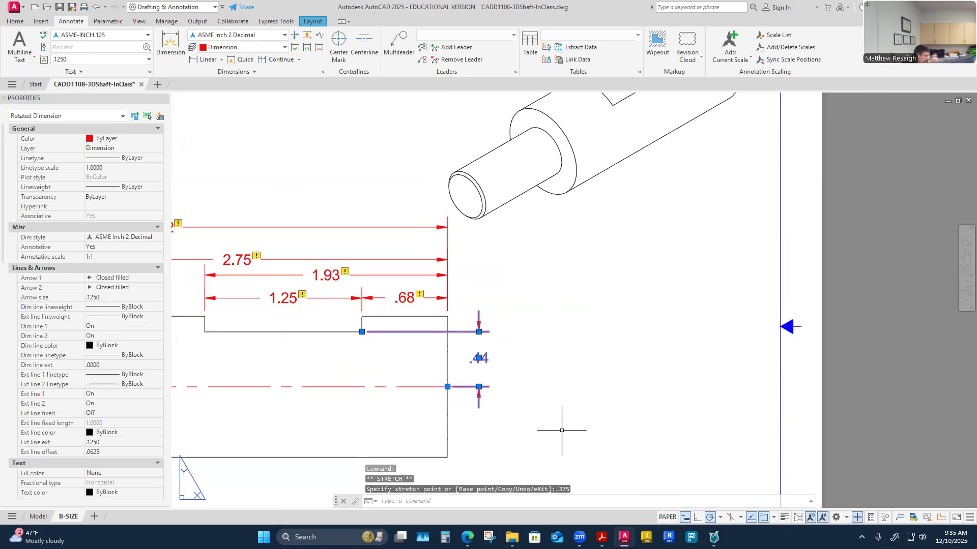
key("Escape")
key("Escape")
Step: Examine the front view dimensions, the isometric view and the flat's hidden line in the circular end view
scroll(571, 380, "down", 4)
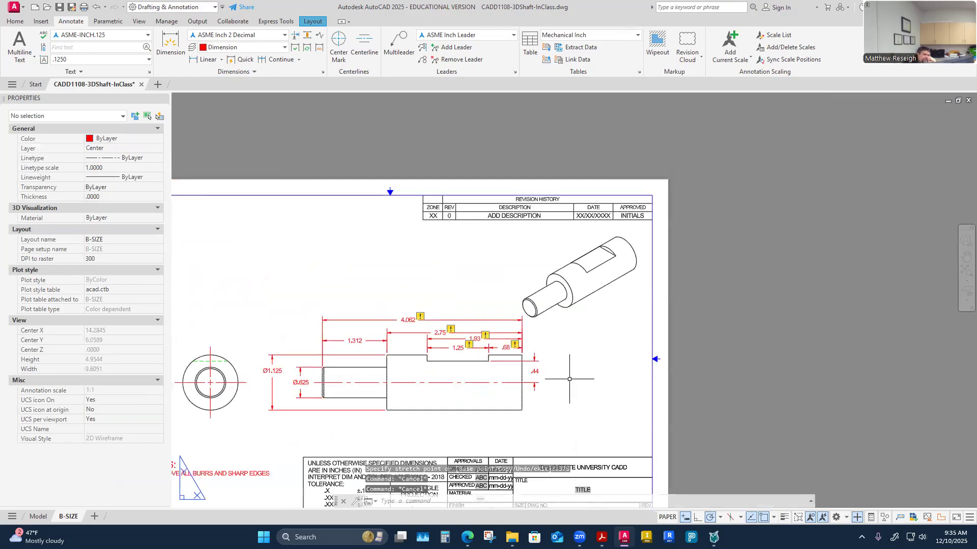
scroll(513, 385, "up", 2)
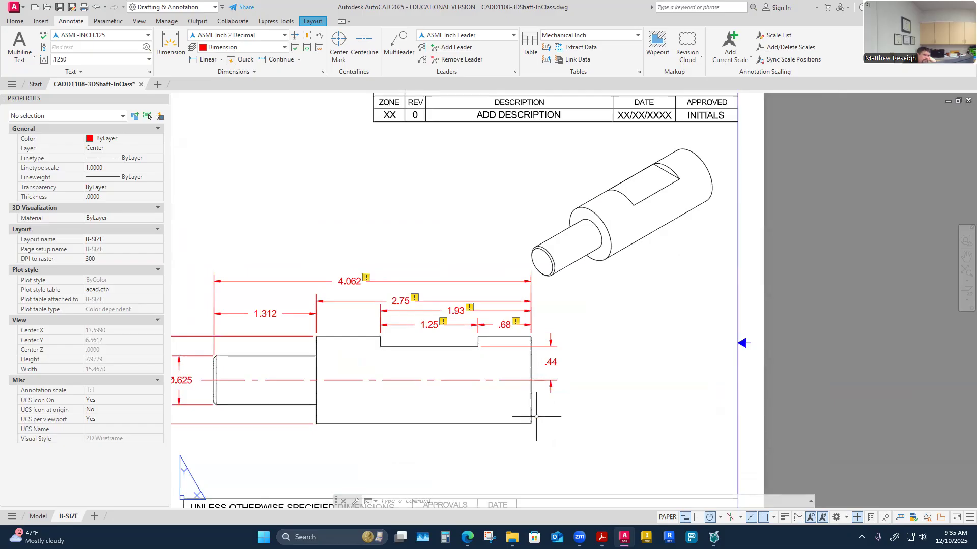
scroll(487, 381, "down", 2)
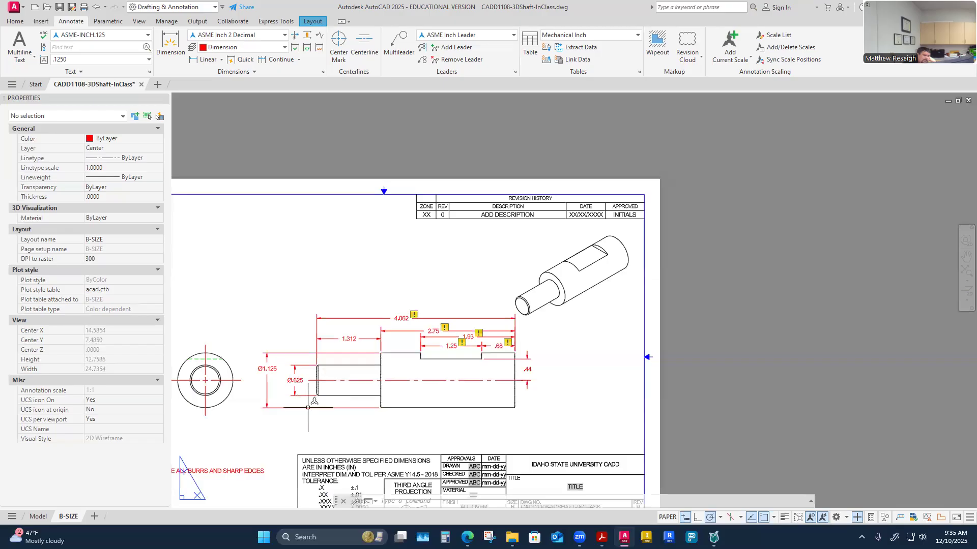
scroll(308, 407, "up", 4)
scroll(313, 397, "down", 4)
scroll(320, 391, "up", 2)
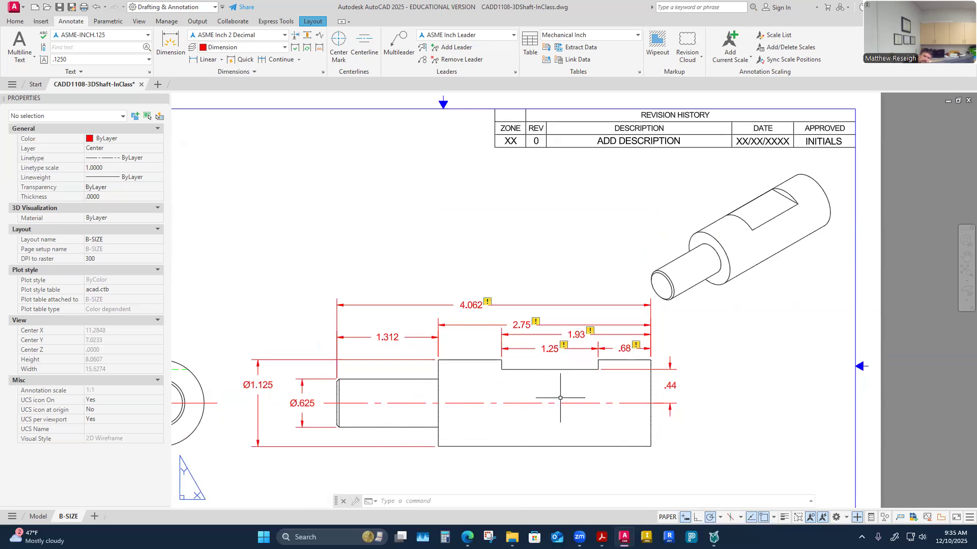
scroll(727, 288, "down", 2)
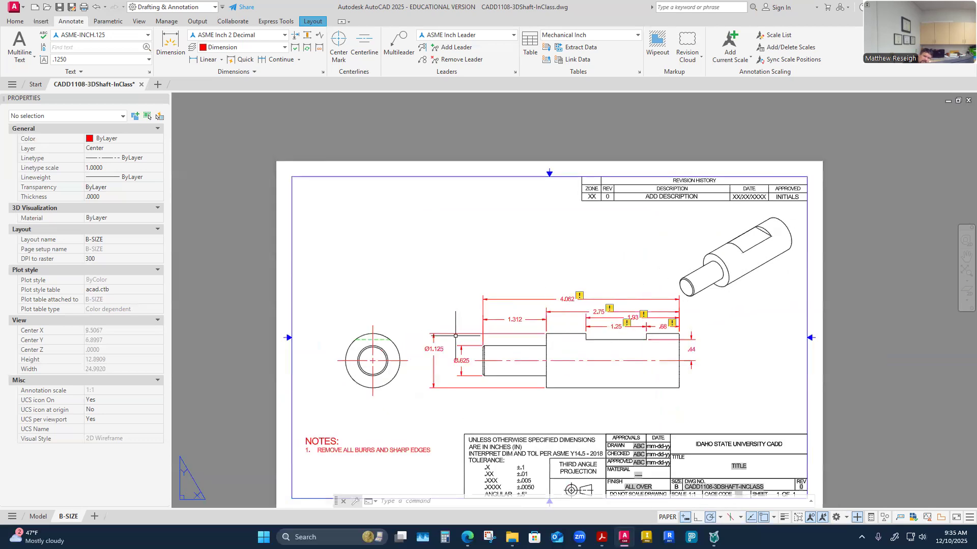
scroll(387, 351, "up", 4)
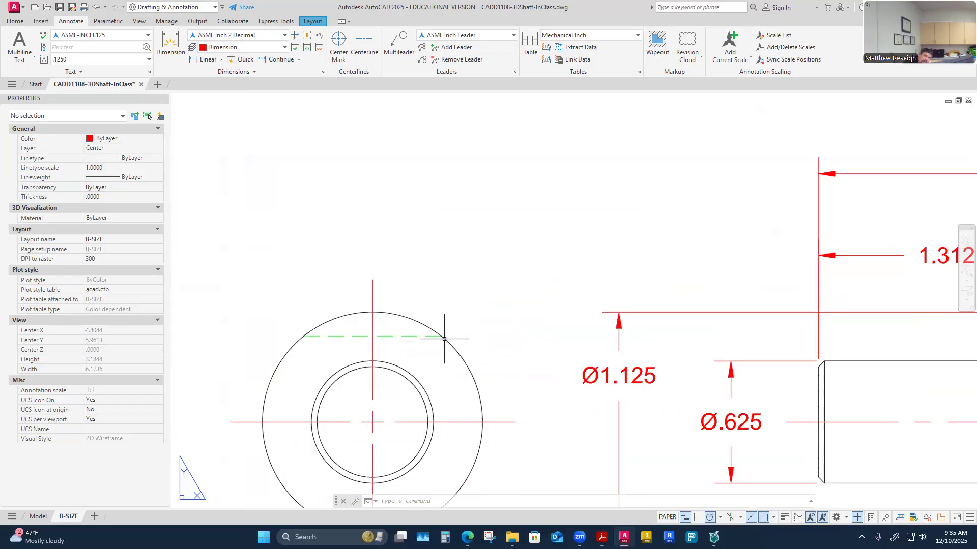
scroll(338, 341, "down", 3)
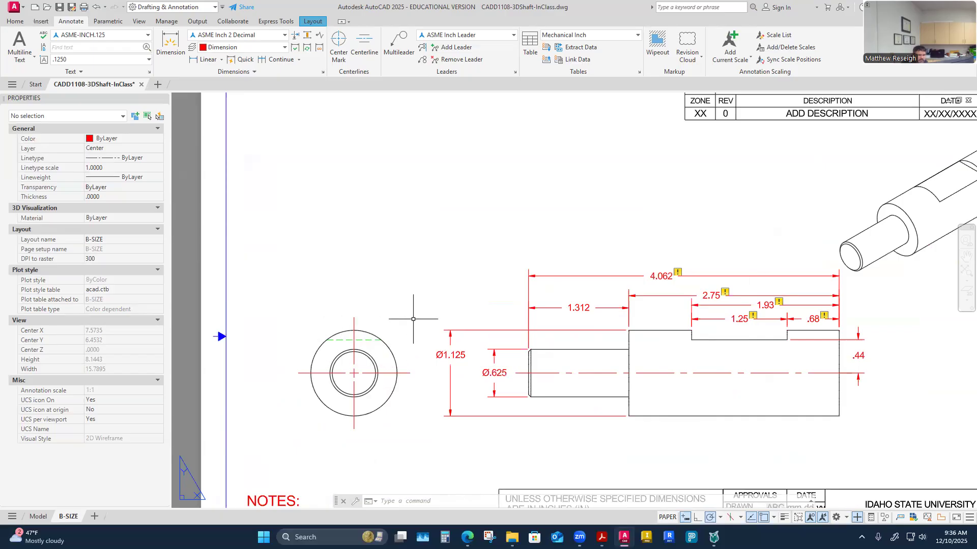
scroll(563, 339, "down", 3)
scroll(543, 360, "up", 3)
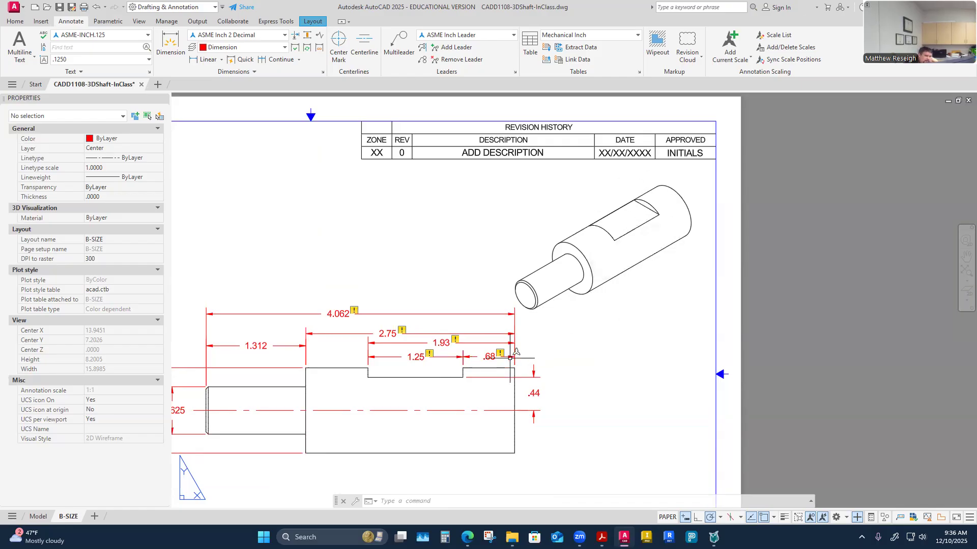
scroll(582, 213, "down", 3)
scroll(586, 262, "up", 5)
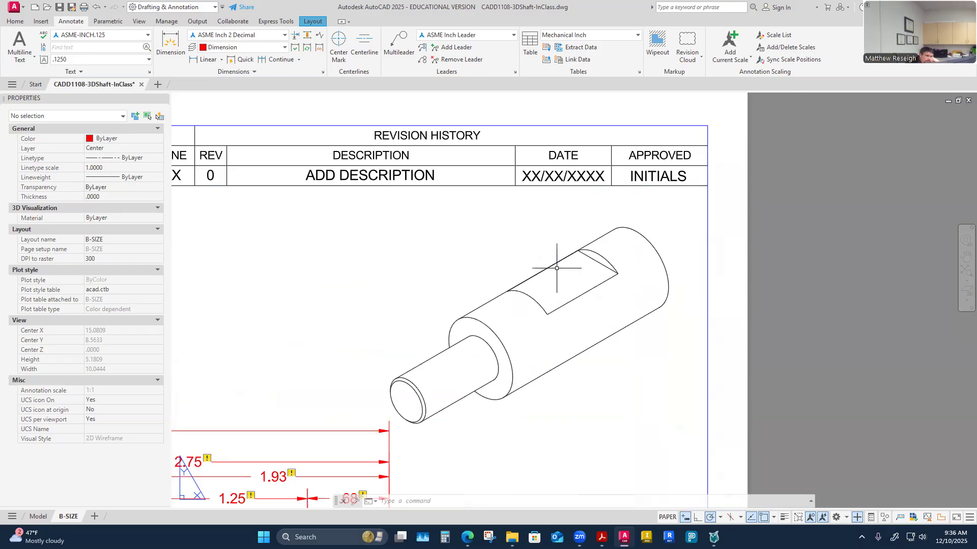
scroll(577, 278, "down", 4)
scroll(489, 346, "up", 3)
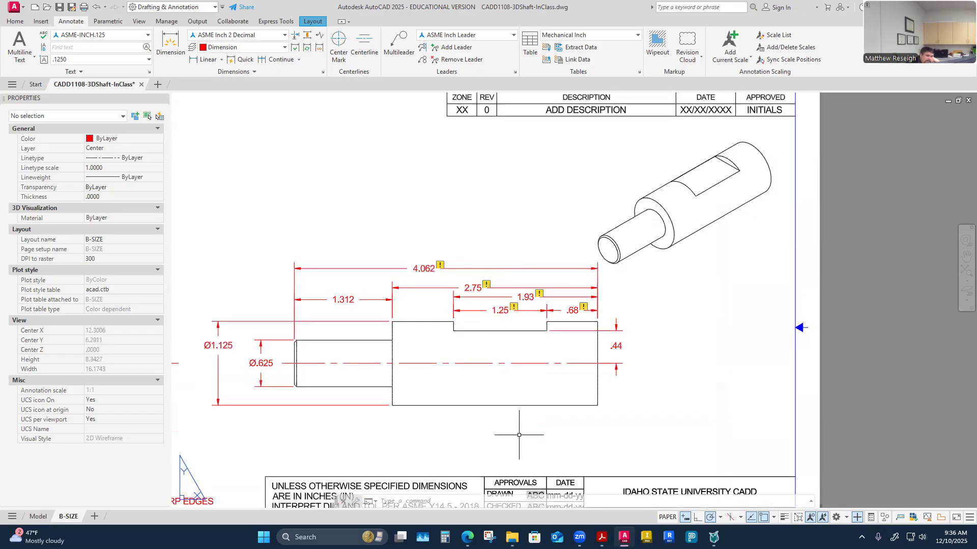
scroll(520, 429, "down", 4)
scroll(412, 328, "up", 7)
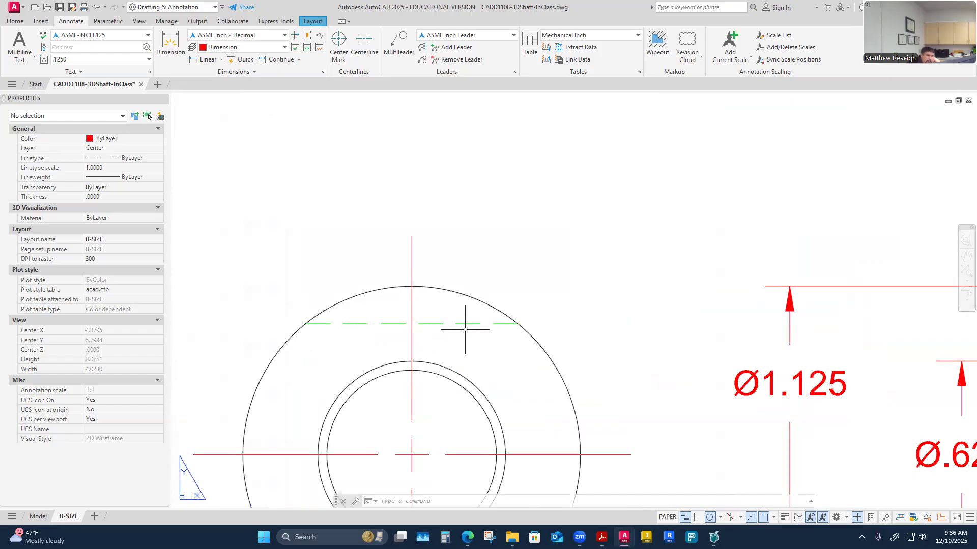
scroll(307, 322, "down", 4)
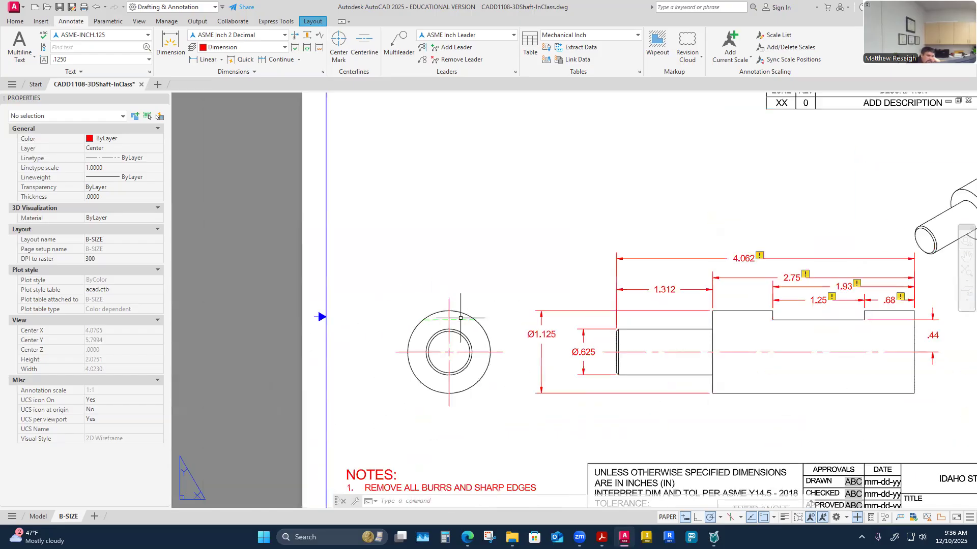
scroll(326, 323, "up", 4)
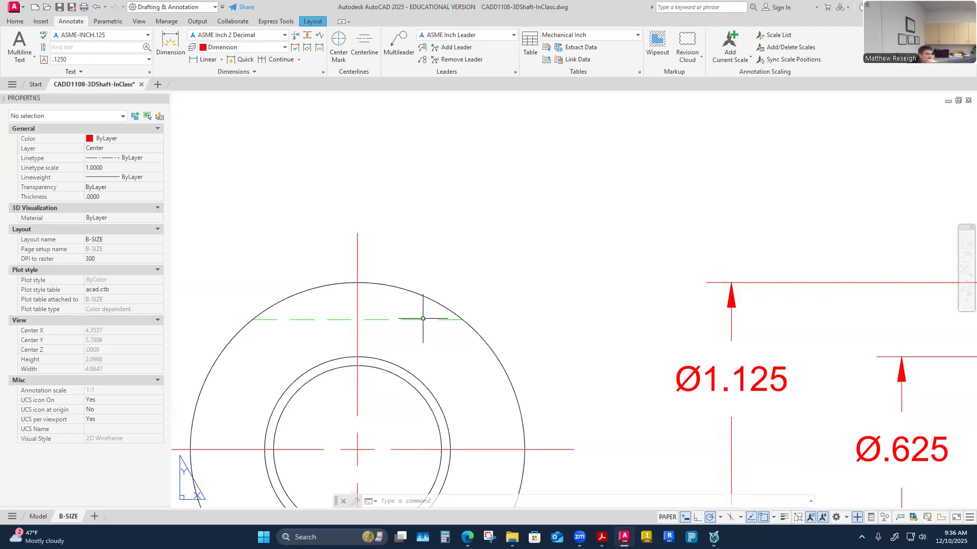
Step: Examine the sheet and highlight the milled flat's height, length and location dimensions in the front view
scroll(422, 324, "down", 5)
scroll(552, 309, "up", 4)
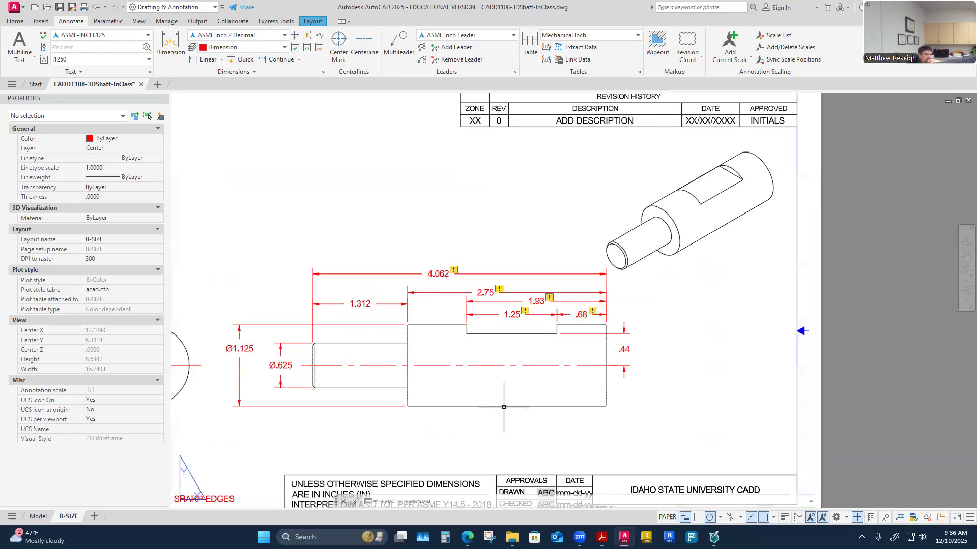
scroll(484, 423, "down", 5)
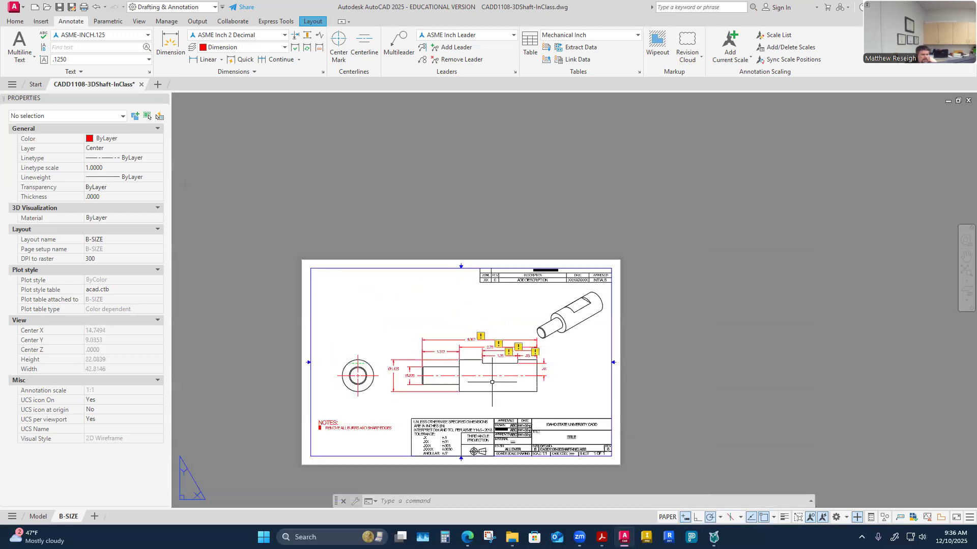
scroll(469, 392, "up", 4)
scroll(473, 396, "down", 2)
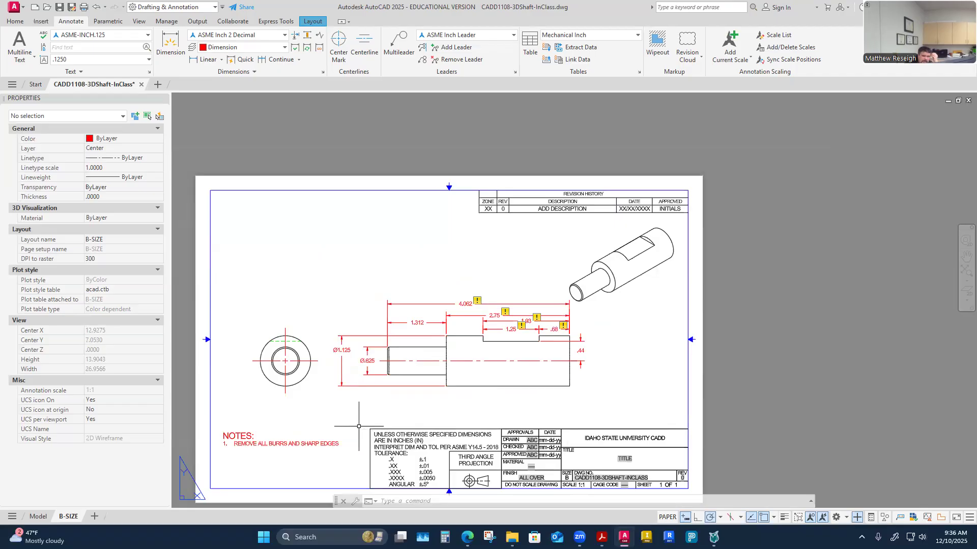
scroll(566, 355, "up", 4)
left_click(600, 347)
left_click(534, 294)
left_click(424, 293)
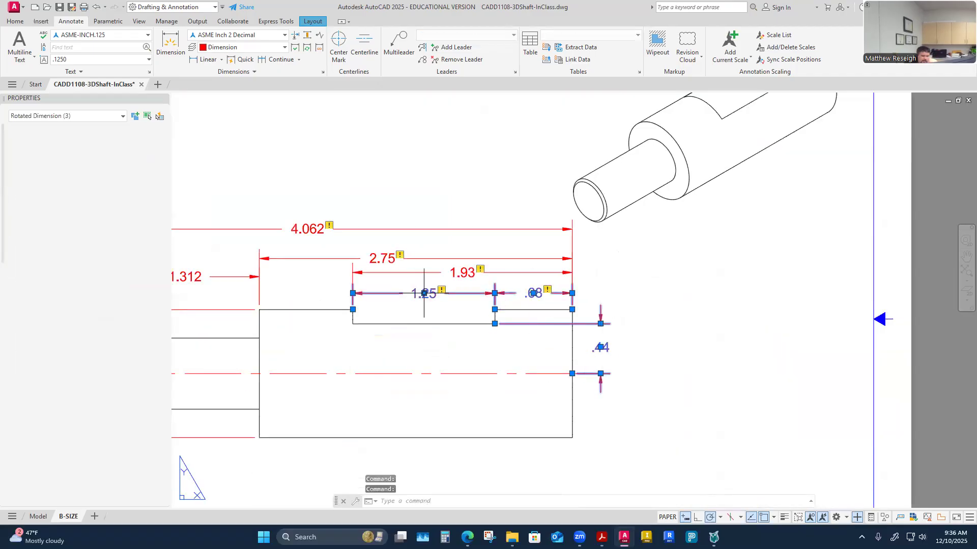
left_click(465, 273)
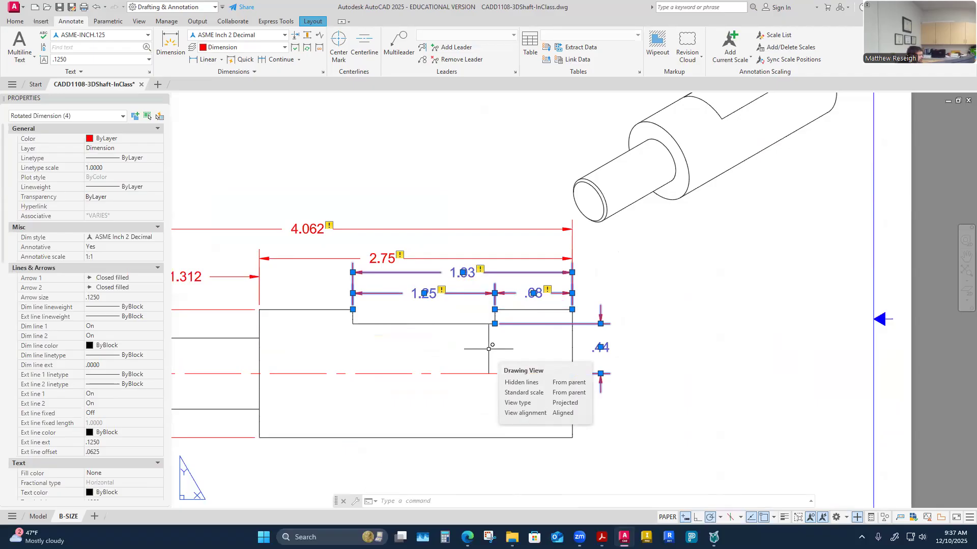
key("Escape")
scroll(497, 336, "up", 6)
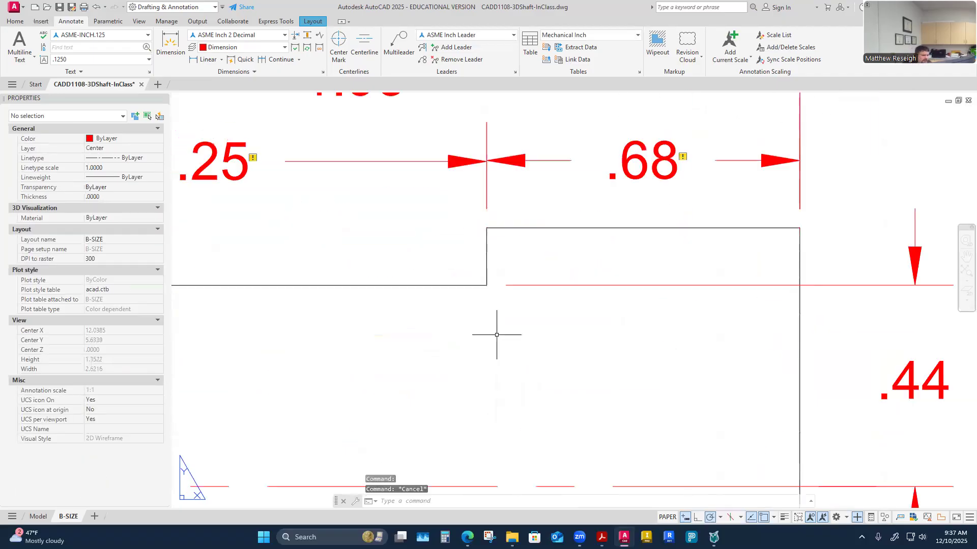
left_click(171, 44)
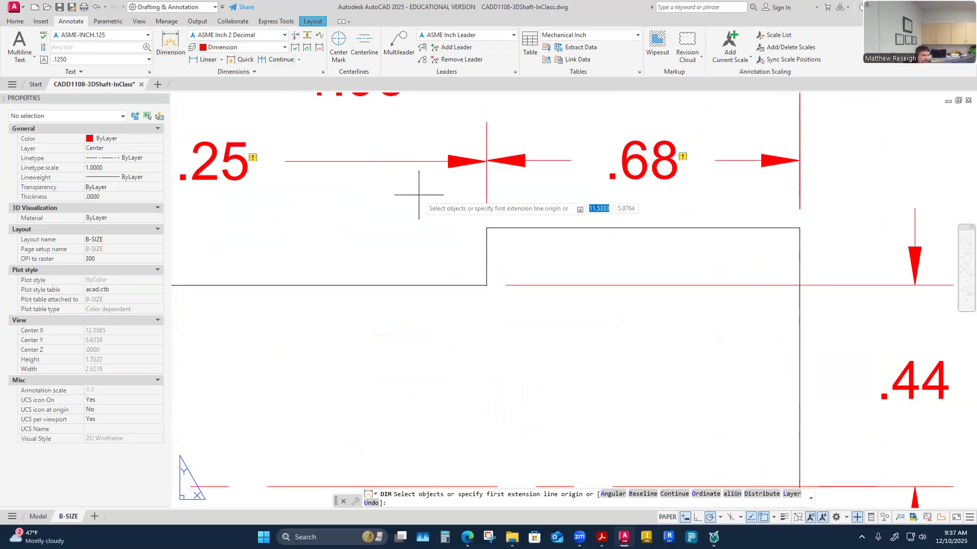
left_click(486, 228)
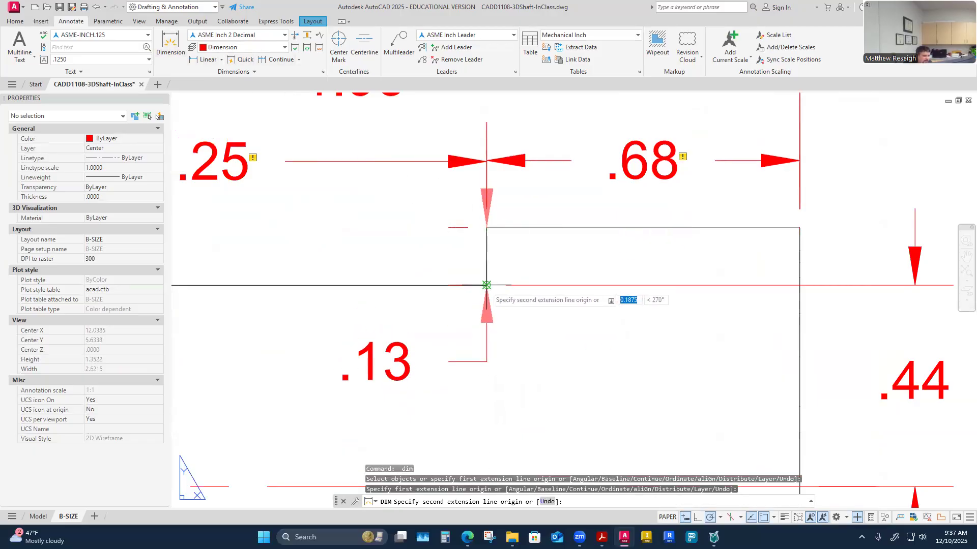
left_click(486, 286)
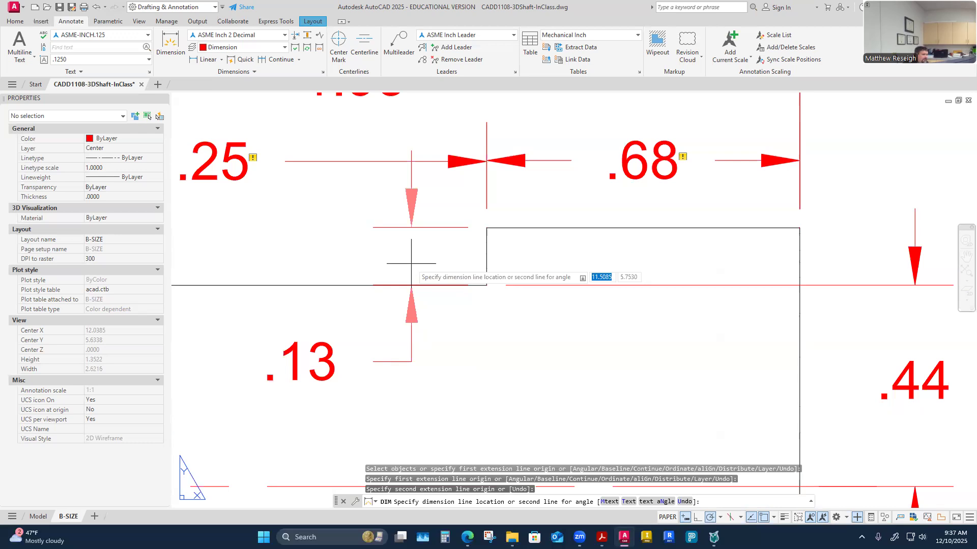
key("Escape")
Step: Examine the whole sheet, comparing the dimensioned front view with the end view and the isometric view
scroll(411, 264, "down", 8)
scroll(415, 257, "up", 4)
scroll(417, 254, "down", 4)
scroll(420, 251, "up", 1)
scroll(420, 251, "down", 3)
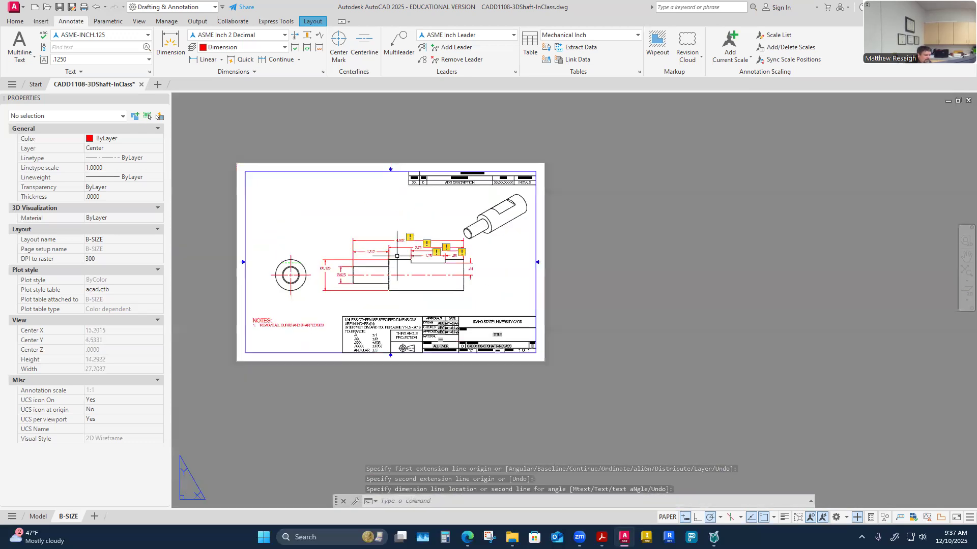
scroll(373, 256, "up", 1)
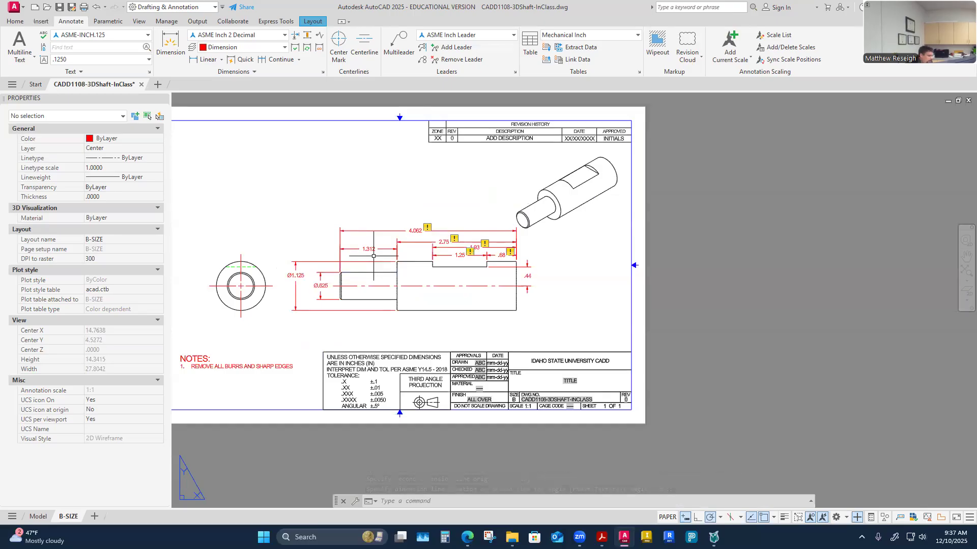
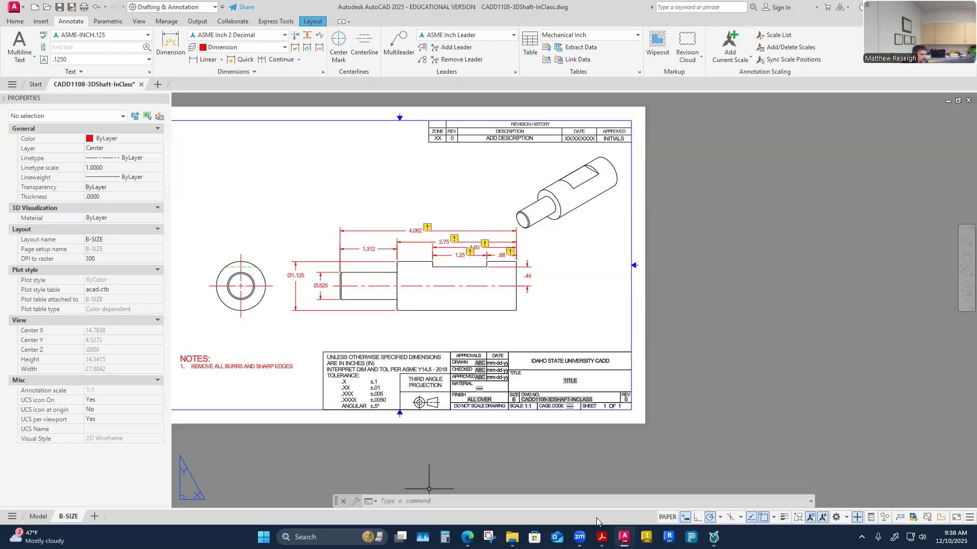
scroll(514, 290, "up", 2)
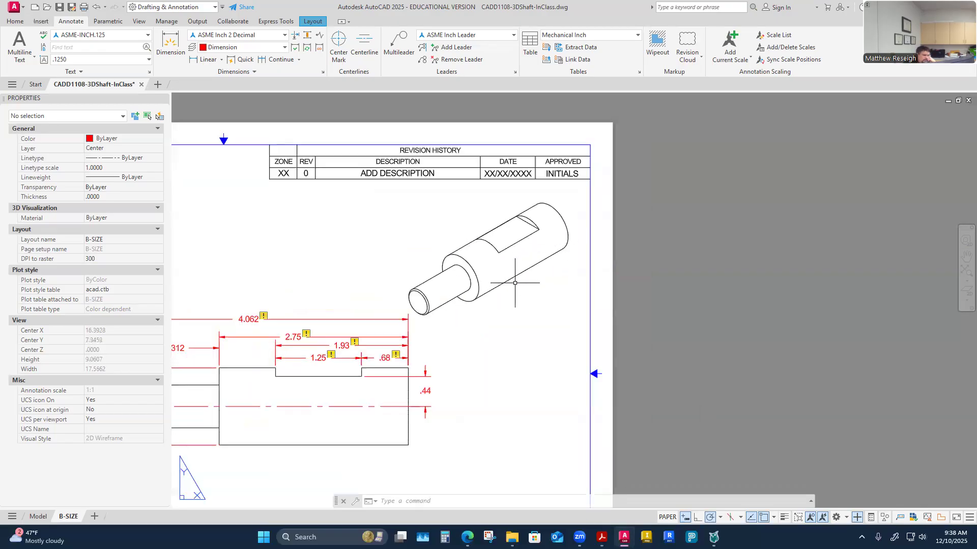
scroll(514, 285, "down", 2)
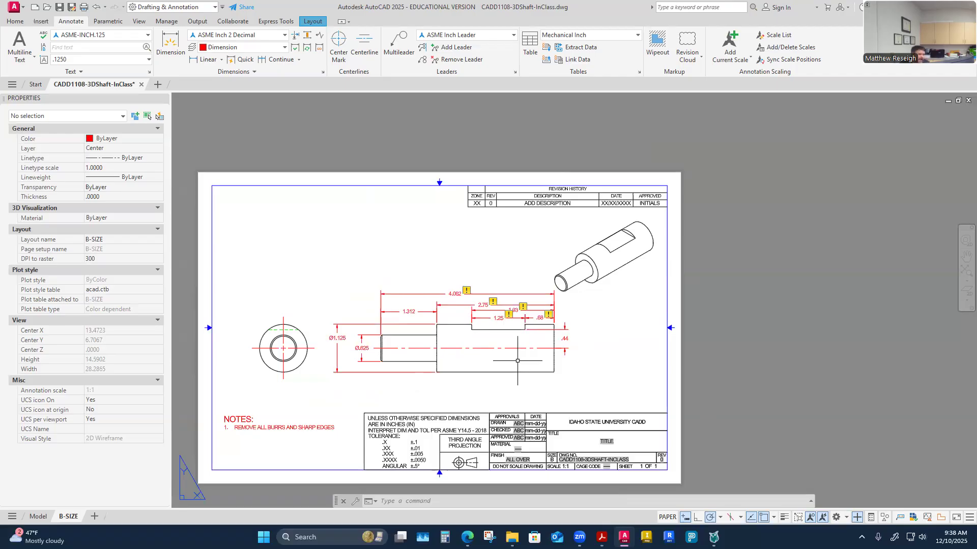
Step: Highlight the three horizontal dimensions above the milled flat and its vertical dimension to review them together
scroll(510, 320, "up", 8)
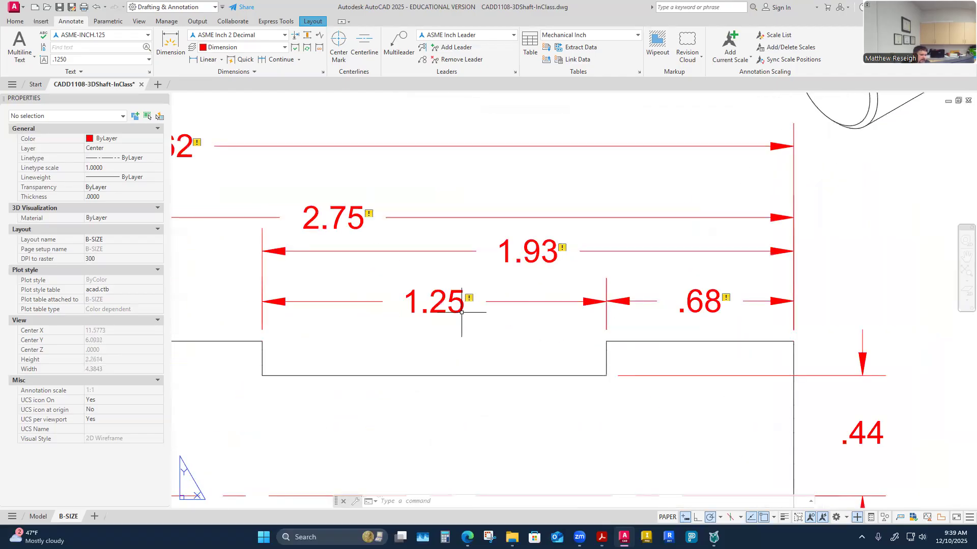
left_click(442, 306)
left_click(439, 305)
left_click(697, 303)
left_click(529, 253)
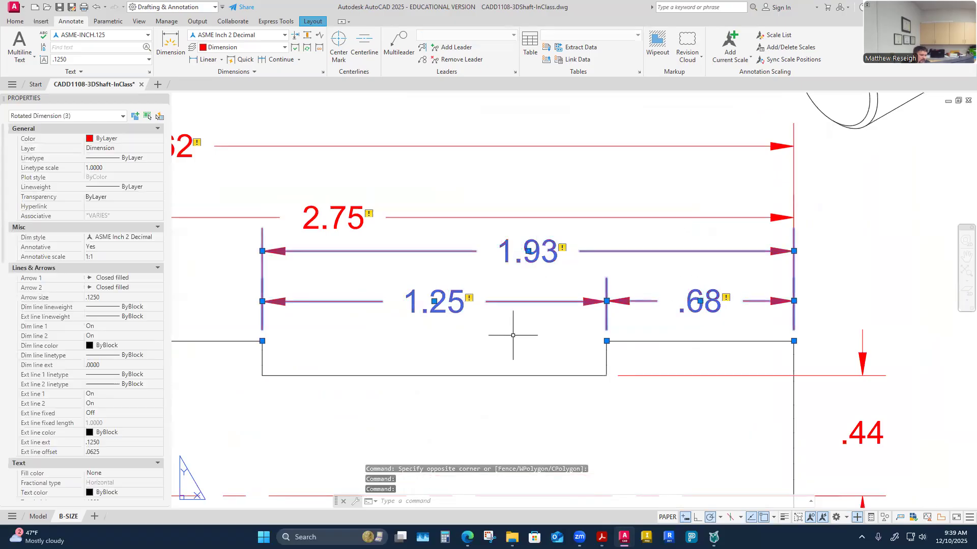
left_click(857, 433)
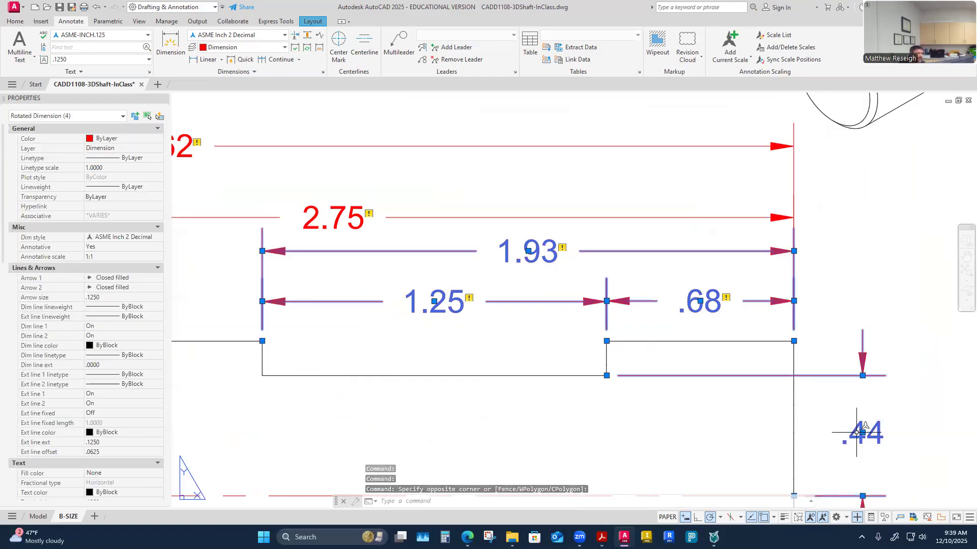
key("Escape")
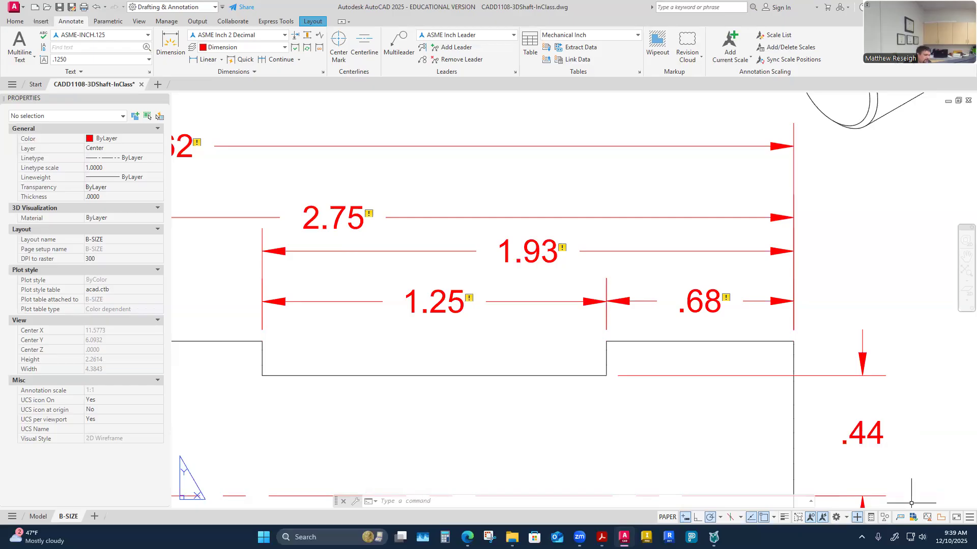
Step: Examine the front view for features still without a dimension, down to the chamfer on the small-diameter end
scroll(586, 402, "down", 4)
scroll(559, 331, "up", 2)
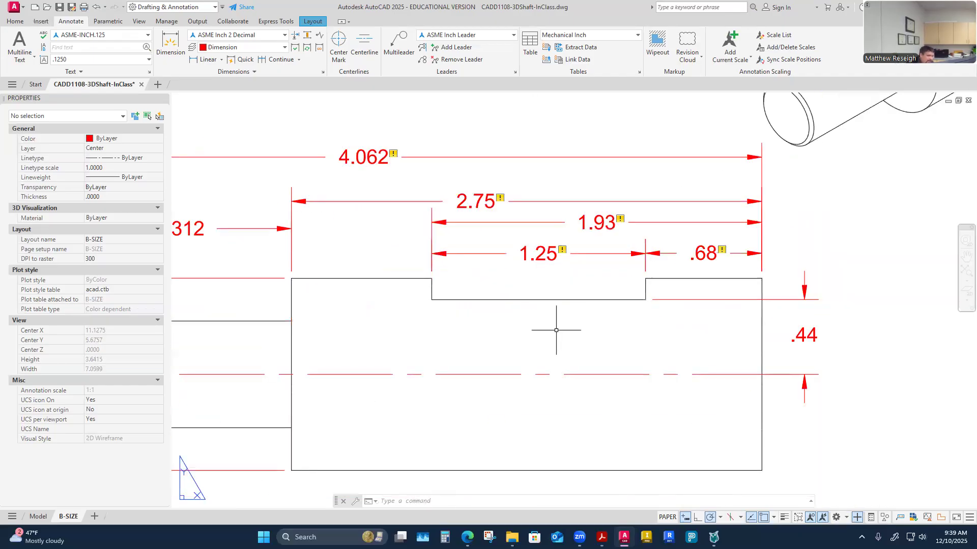
scroll(505, 302, "down", 4)
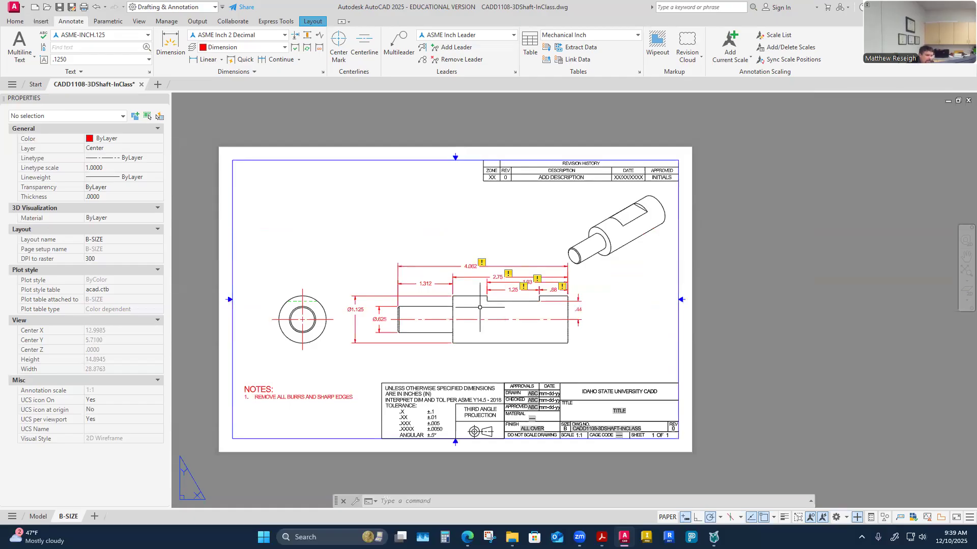
scroll(481, 314, "up", 4)
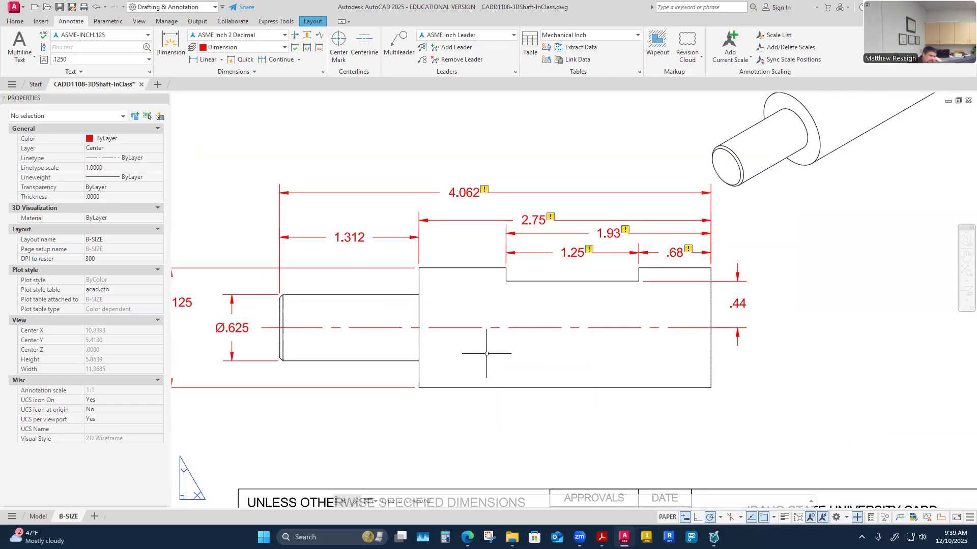
scroll(486, 354, "down", 5)
scroll(425, 362, "up", 5)
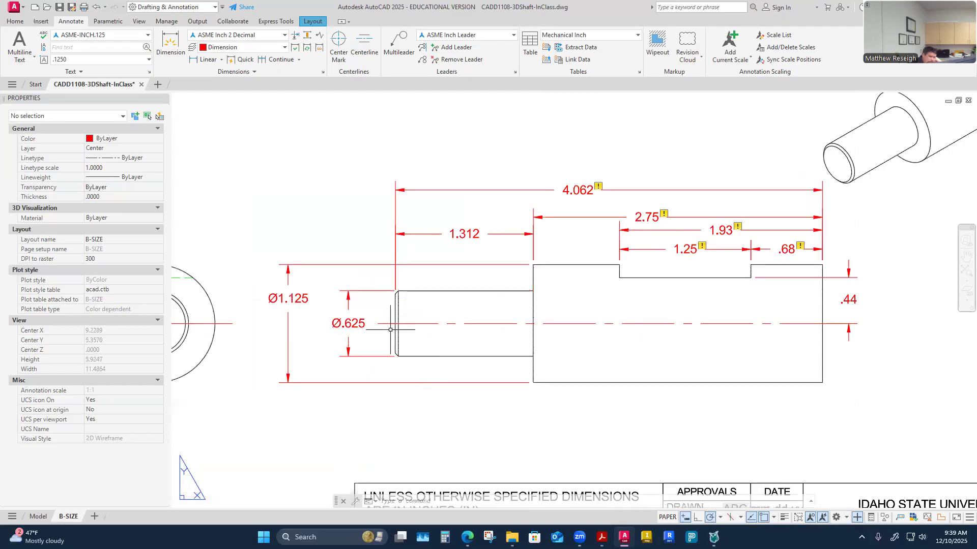
scroll(401, 289, "up", 2)
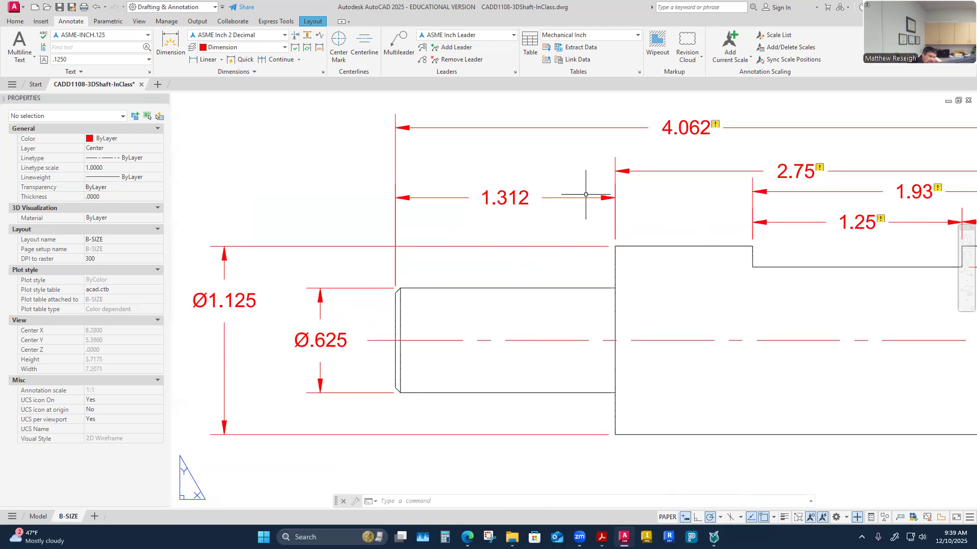
scroll(401, 279, "up", 2)
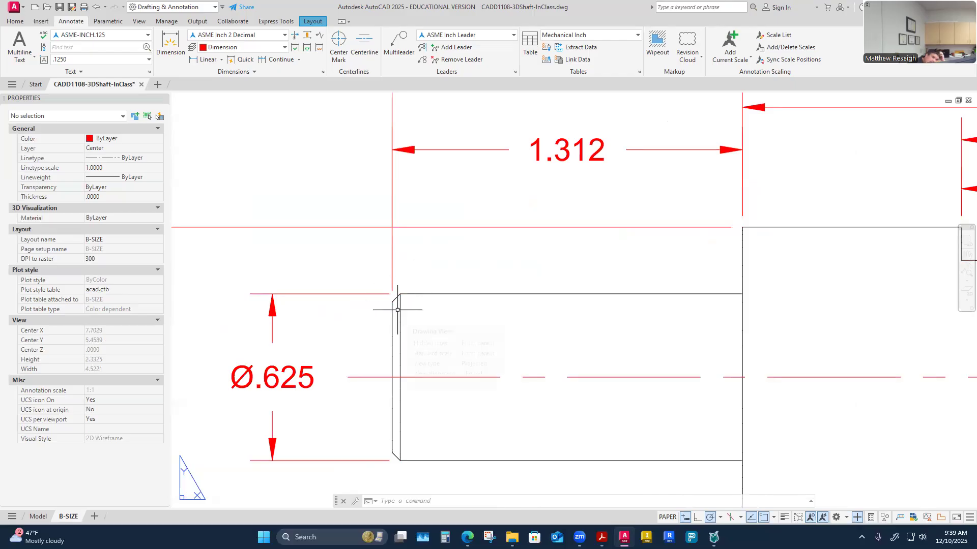
Step: Make Text the current layer
left_click(15, 21)
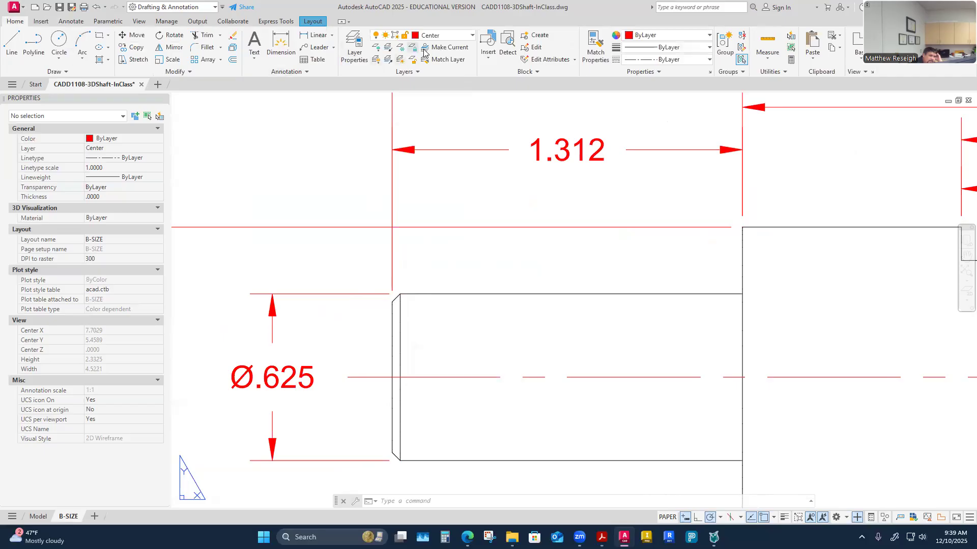
left_click(471, 36)
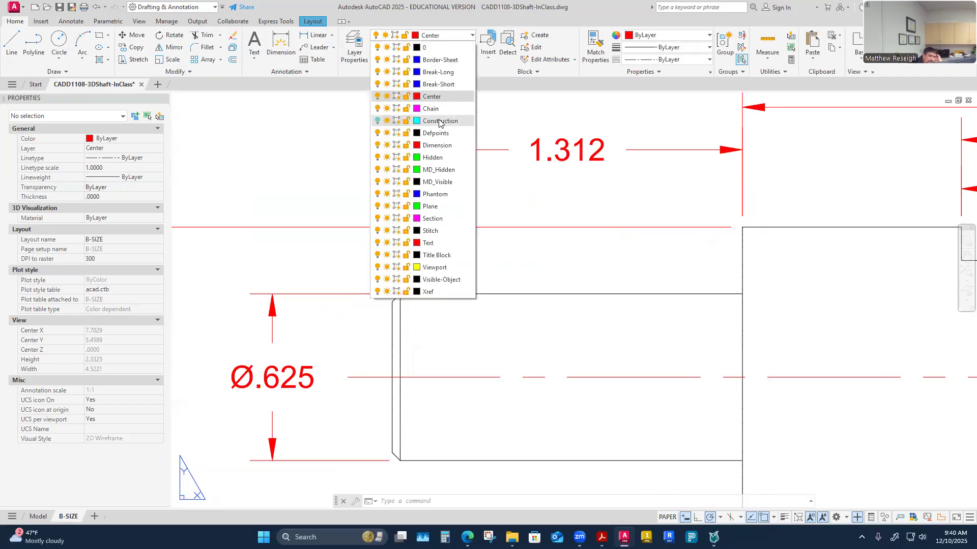
left_click(427, 243)
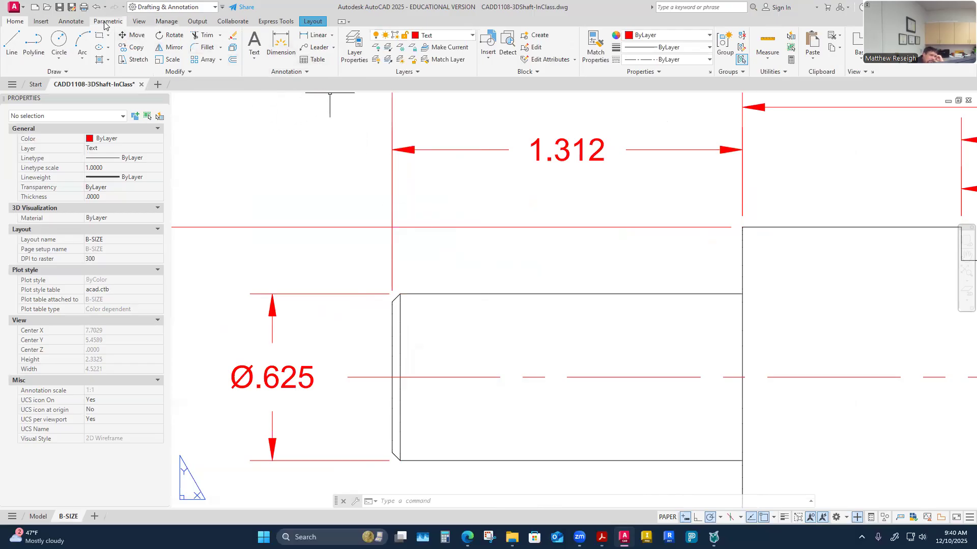
Step: Review the content settings of the ASME Inch Leader multileader style and leave the style manager without changes
left_click(71, 21)
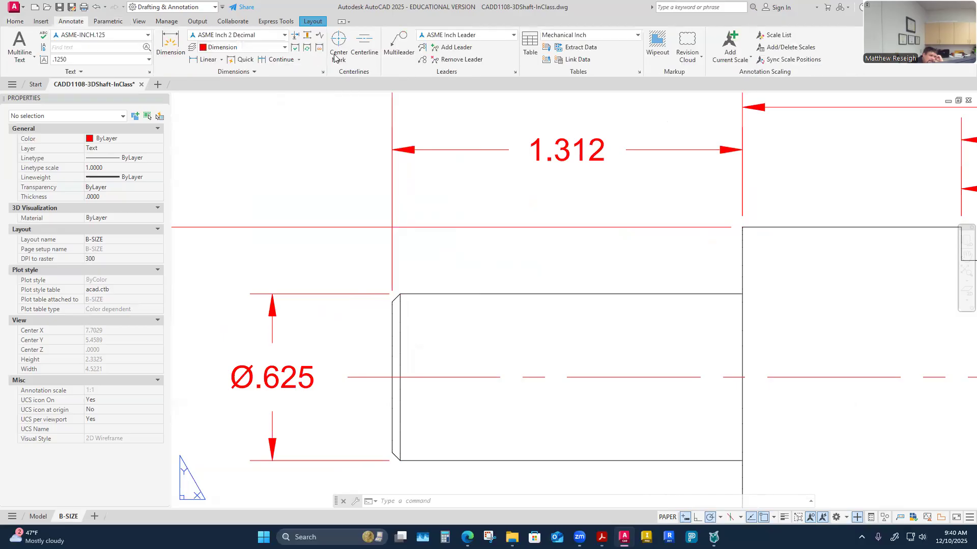
left_click(515, 72)
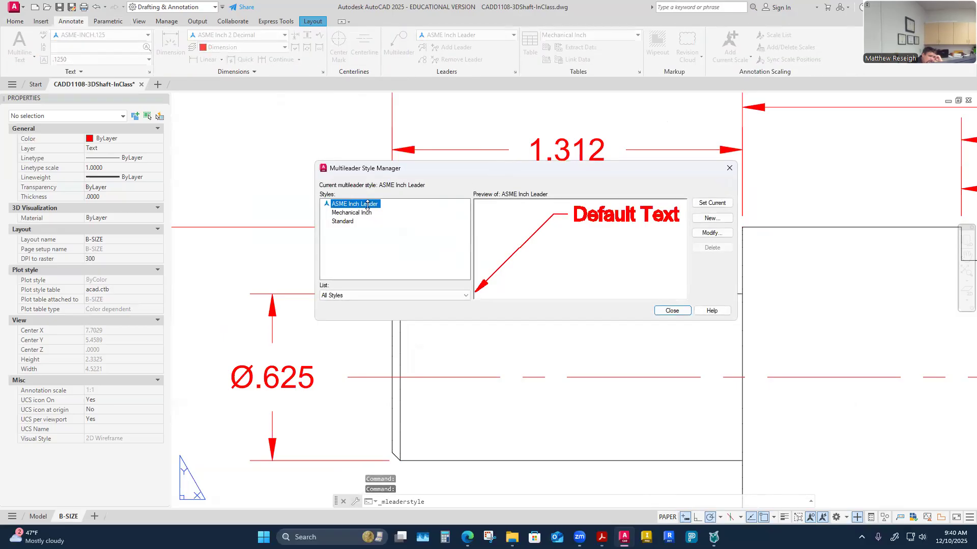
left_click(711, 232)
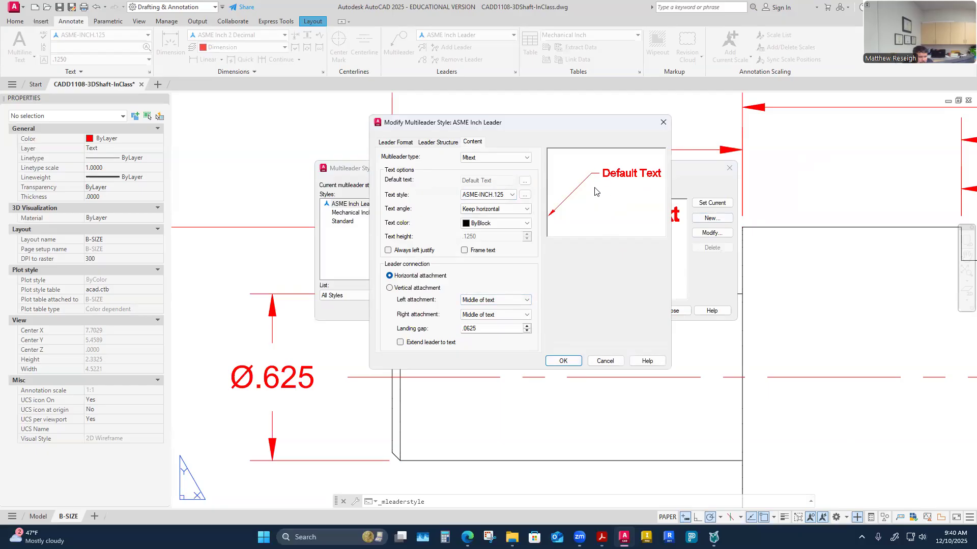
left_click(605, 360)
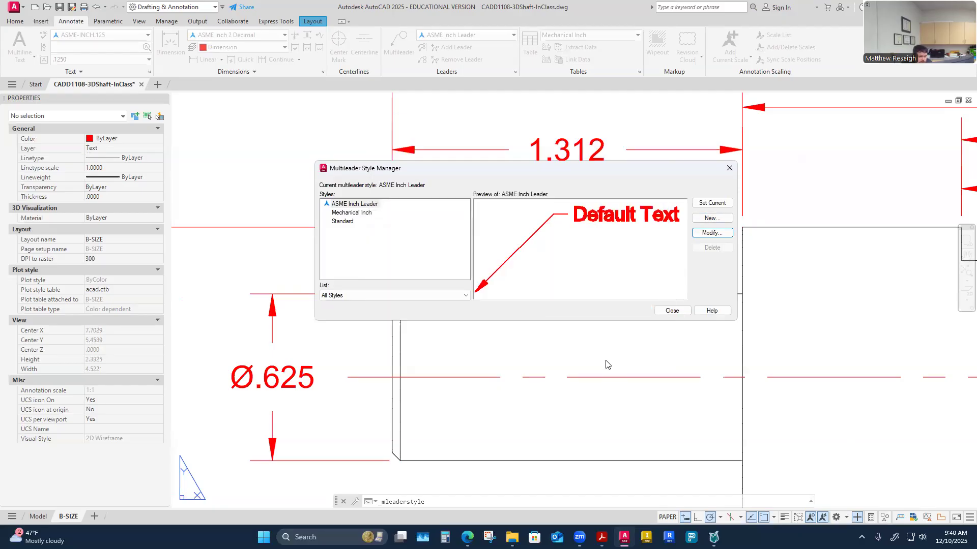
left_click(359, 204)
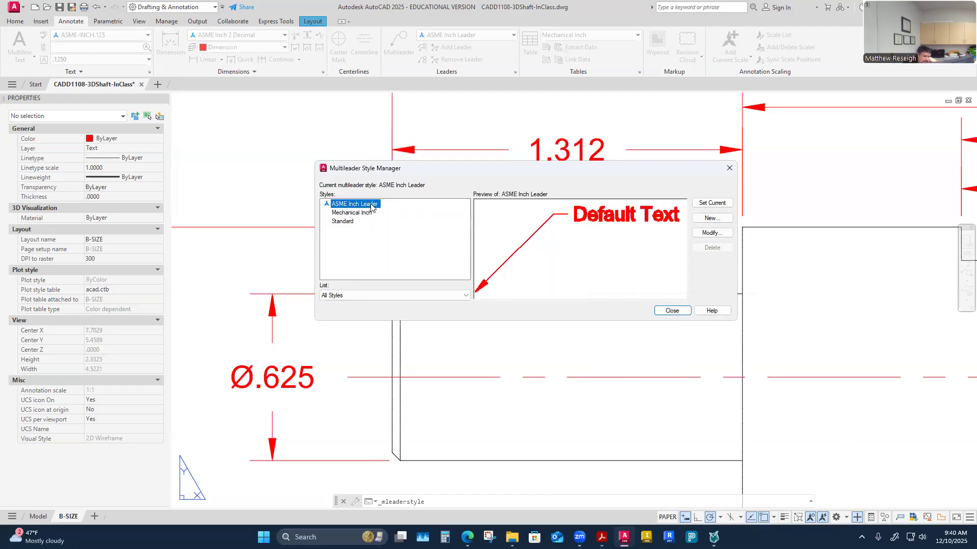
left_click(672, 311)
Step: Place a multileader pointing at the upper chamfer of the shaft's small end, with its landing above and outside the diameter dimensions
left_click(399, 41)
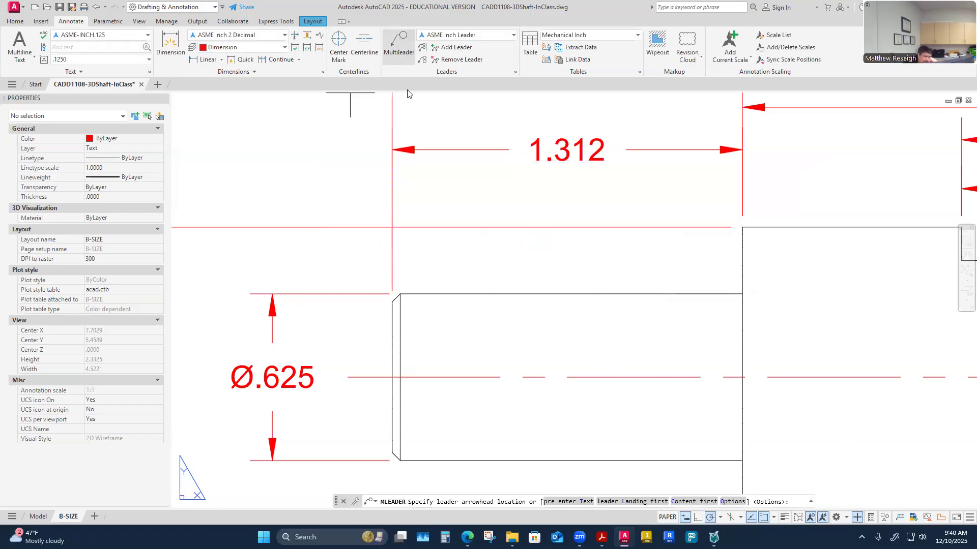
scroll(381, 272, "up", 2)
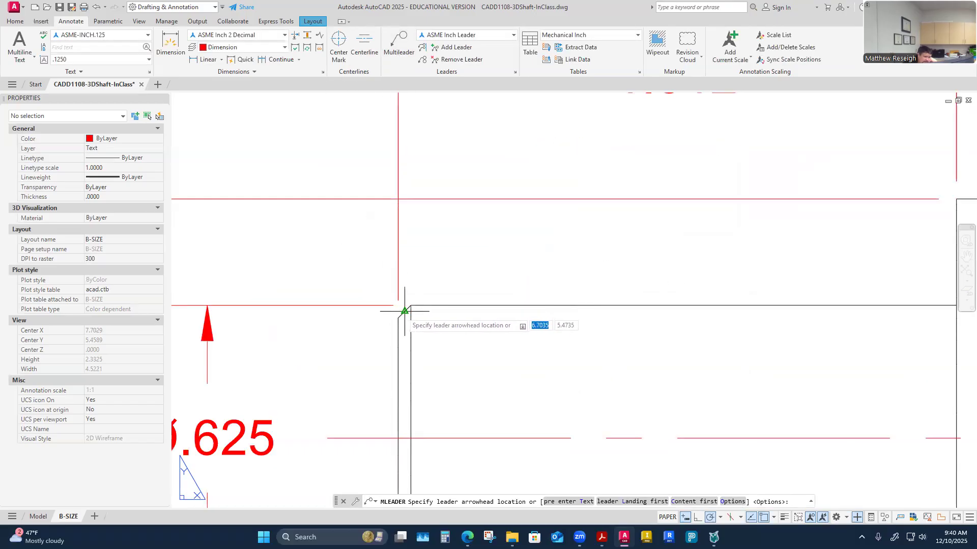
left_click(398, 303)
scroll(399, 306, "up", 2)
scroll(404, 305, "down", 3)
scroll(405, 308, "up", 5)
scroll(404, 320, "down", 10)
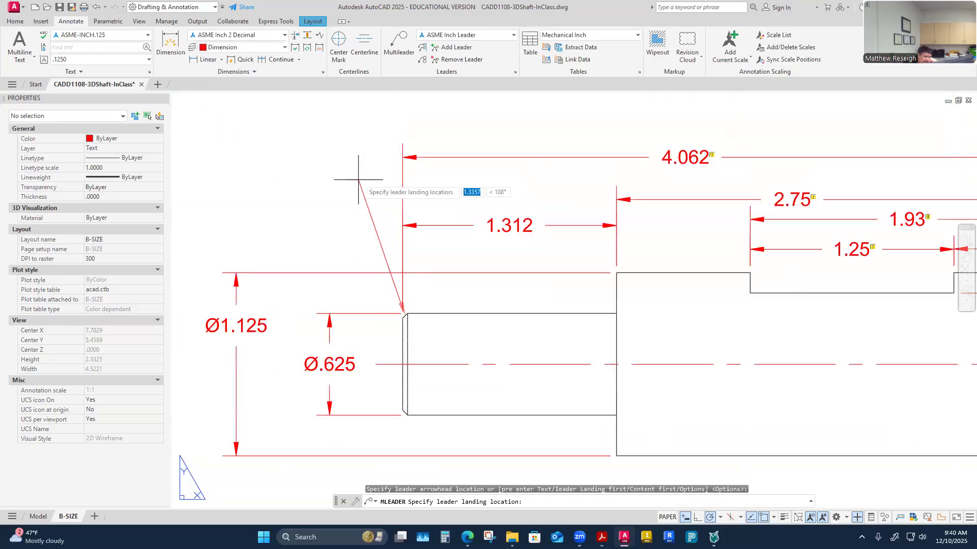
left_click(333, 211)
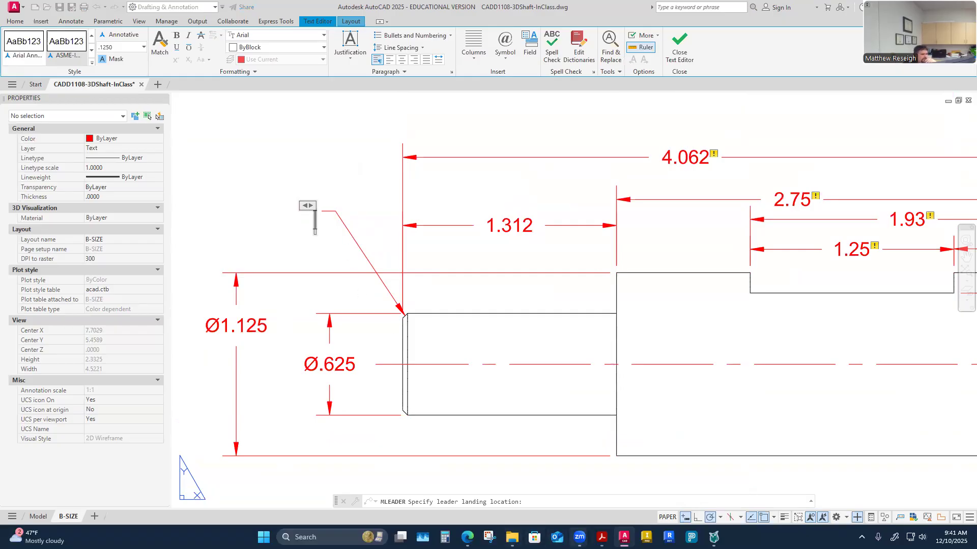
Step: Check the chamfer callout in the reference PDF CADD1108-3DShaft and enter .03 X 45° as the leader note's first line
left_click(602, 537)
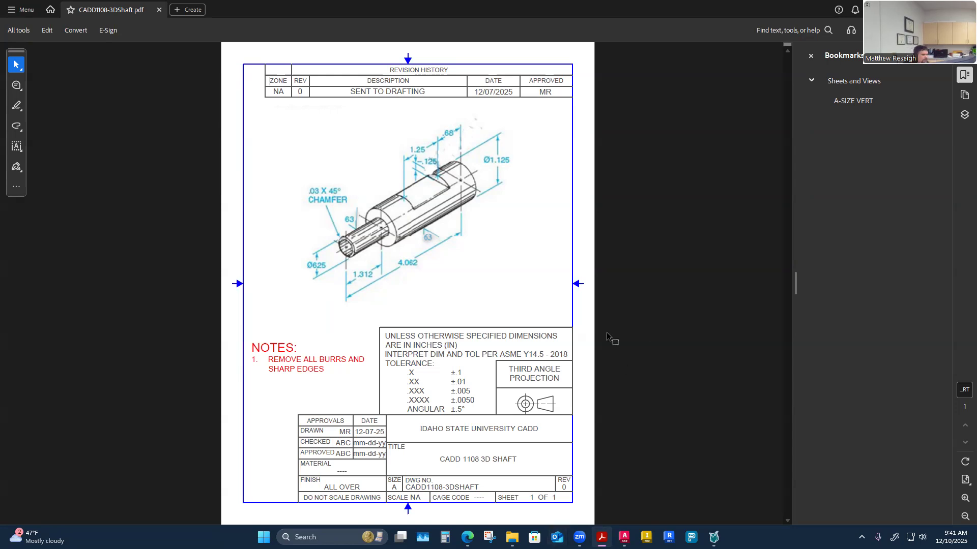
left_click(624, 537)
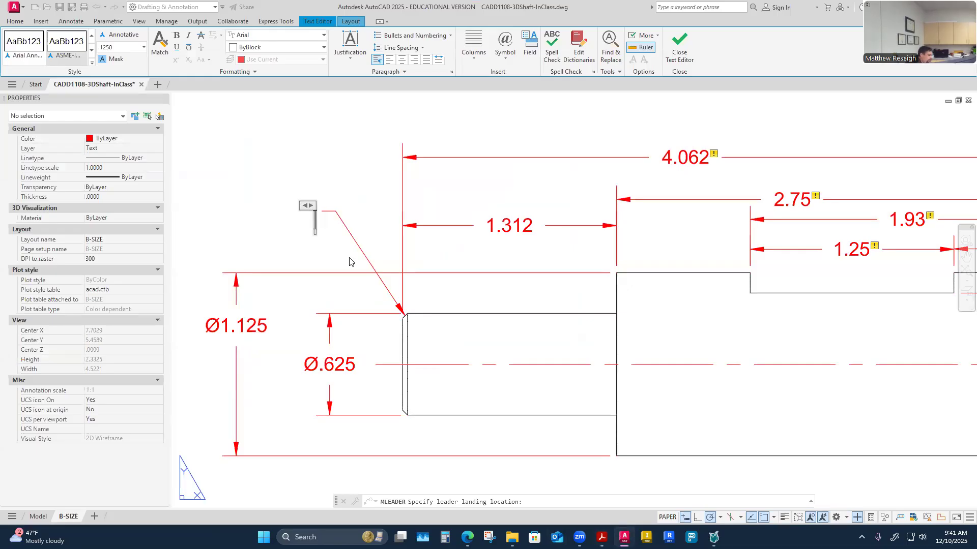
type(".03")
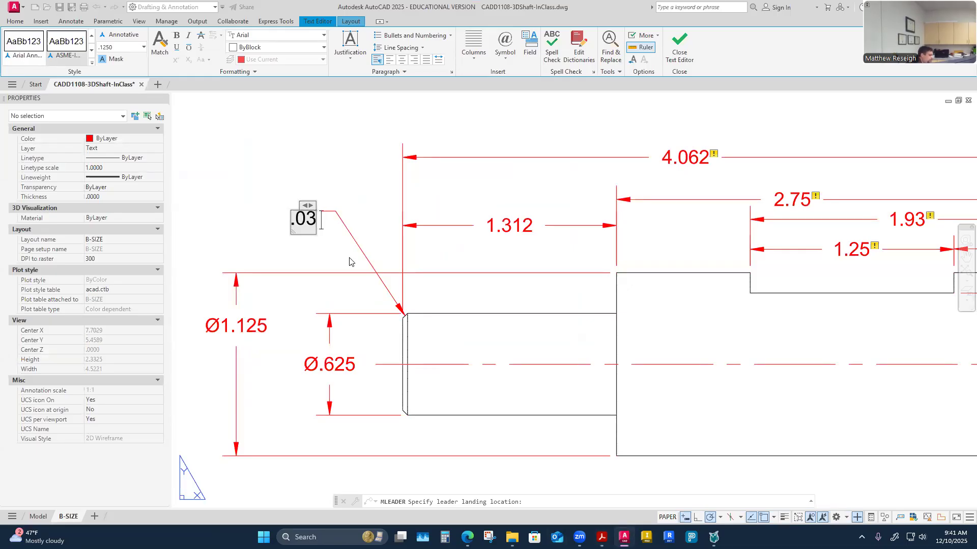
type(" x")
key("BackSpace")
key("BackSpace")
type("X")
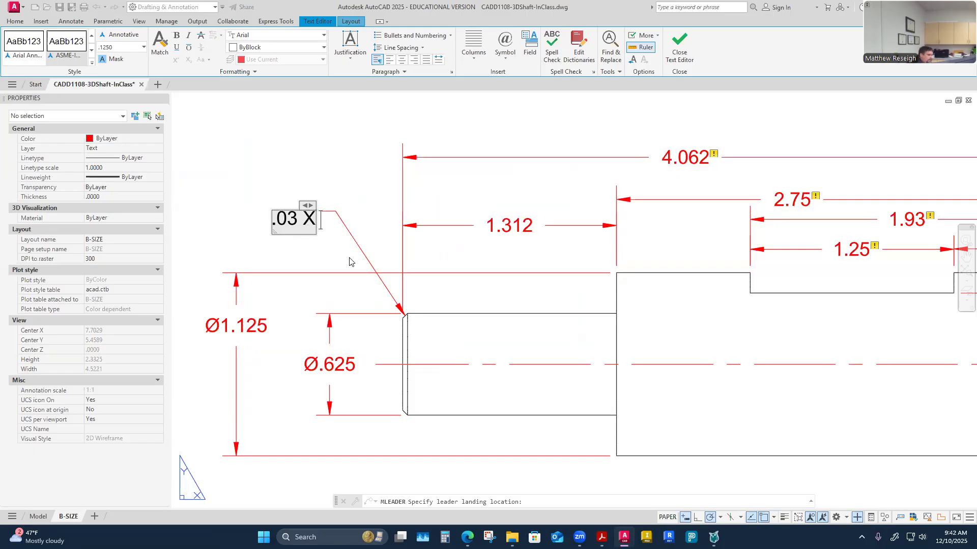
type(" 45")
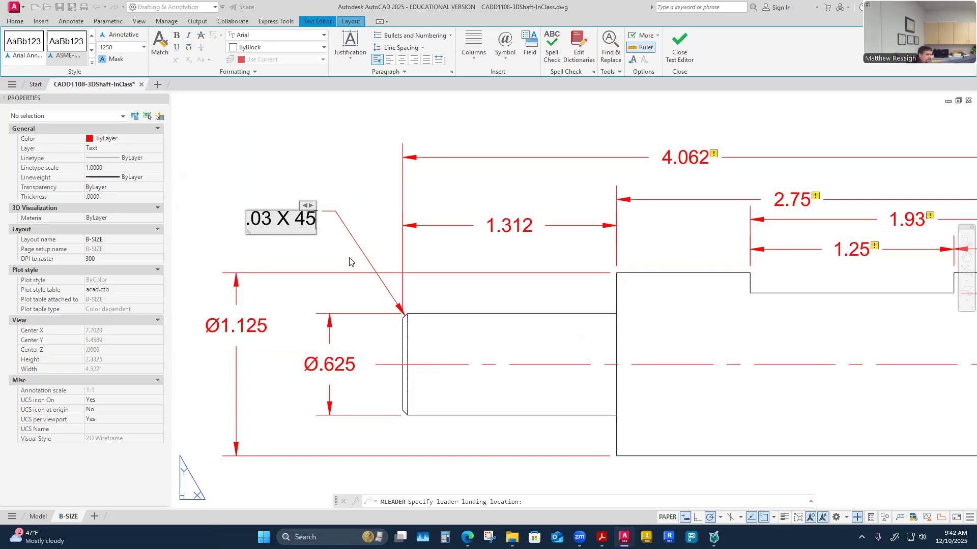
left_click(505, 47)
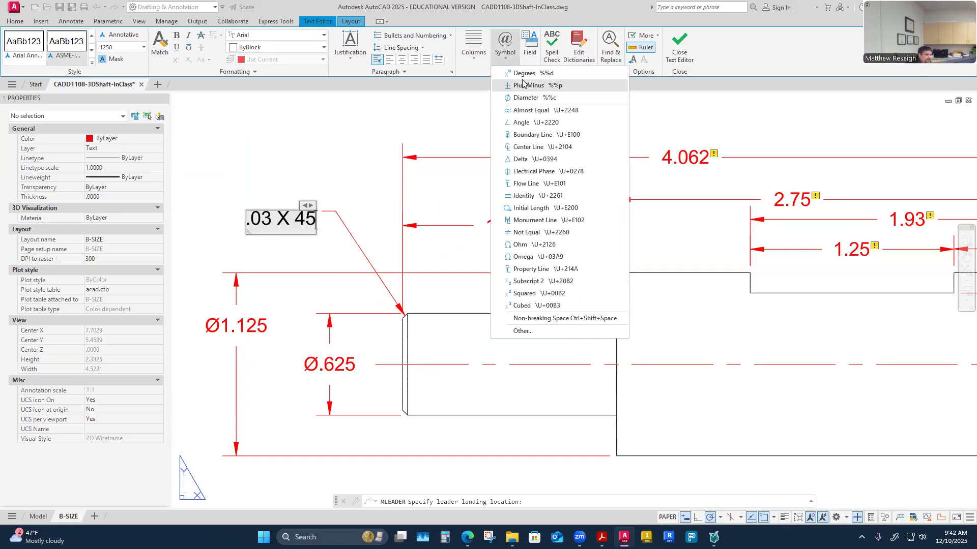
left_click(514, 75)
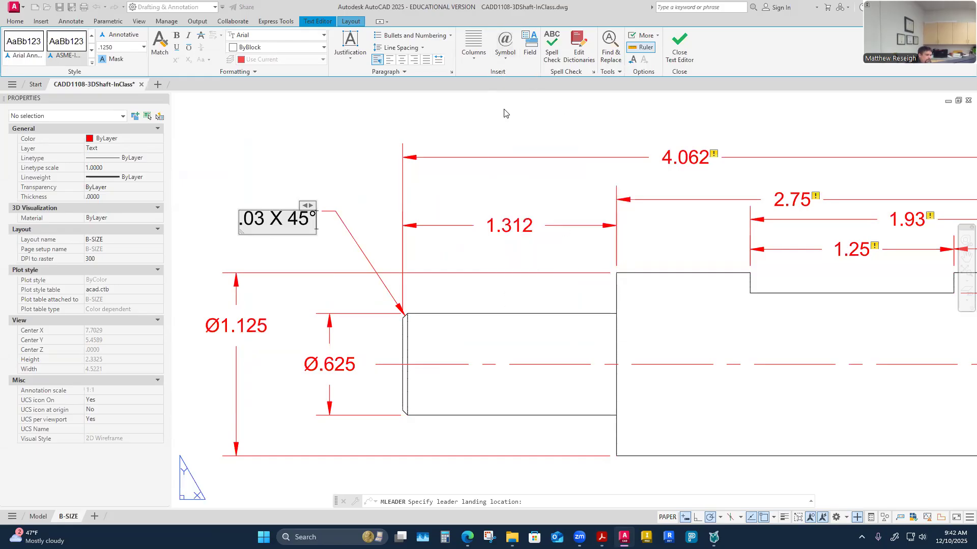
Step: Add a centred second line reading CHAMFER to the leader note and finish the text
key("Return")
type("CHAMFER")
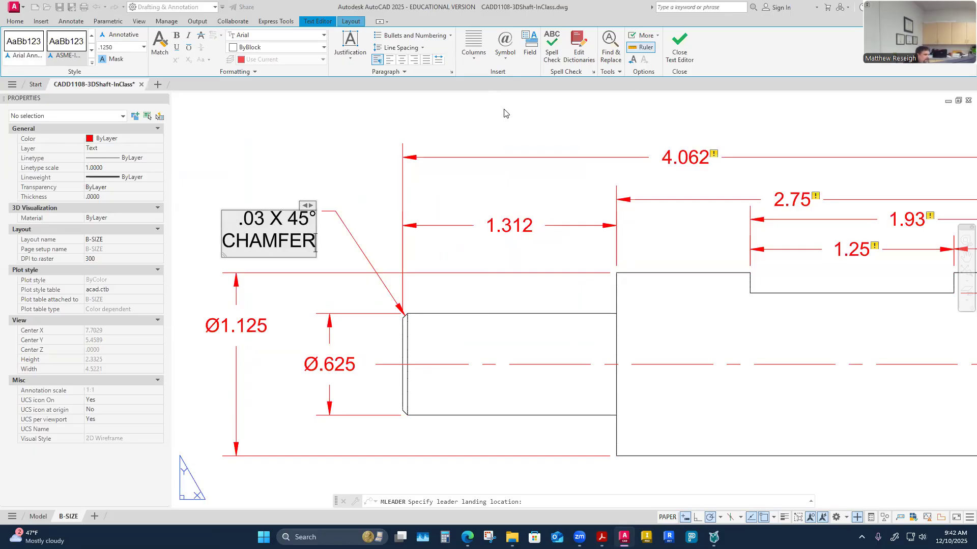
left_click(402, 59)
left_click(356, 100)
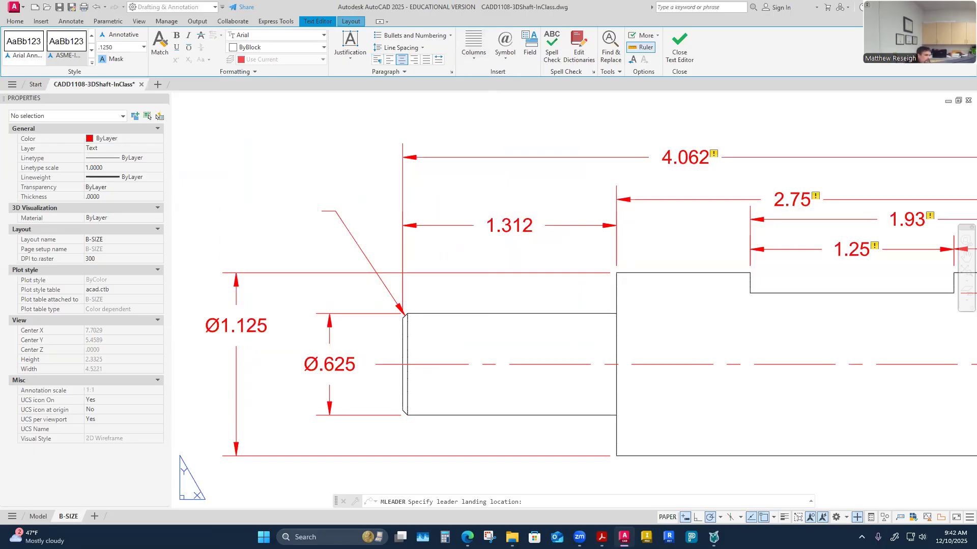
Step: Right-align the chamfer note's first line and set the CHAMFER line to default alignment so both lines end flush
double_click(300, 208)
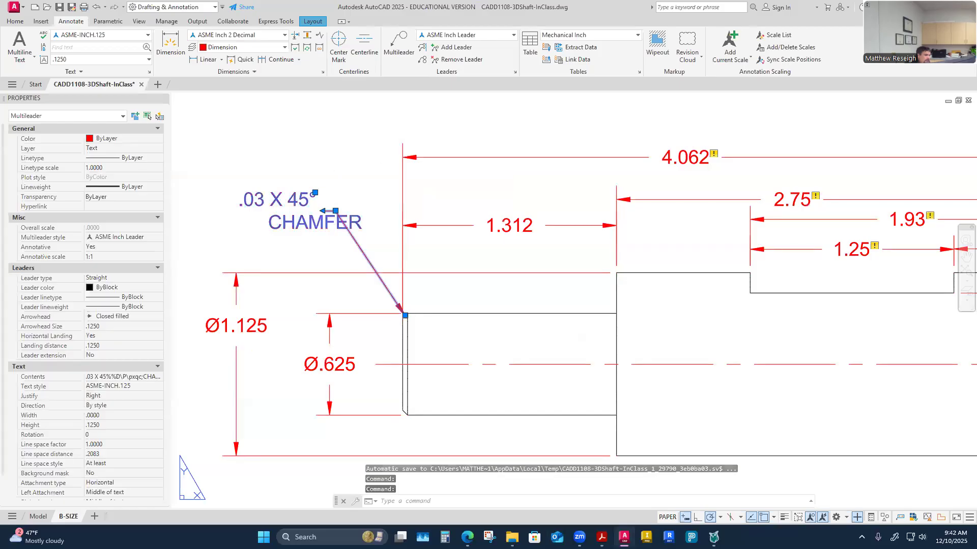
left_click(389, 60)
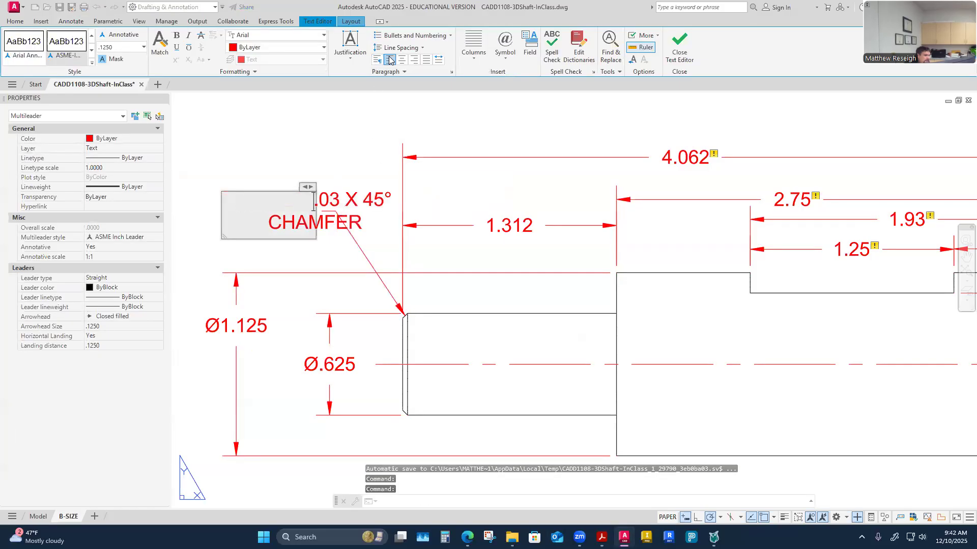
left_click(402, 60)
left_click(415, 59)
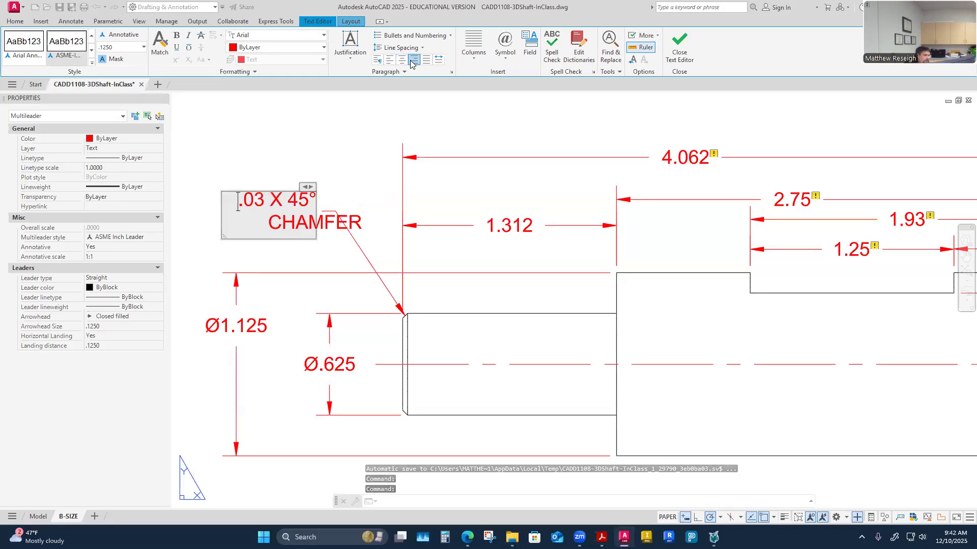
left_click(270, 231)
key("ctrl+l")
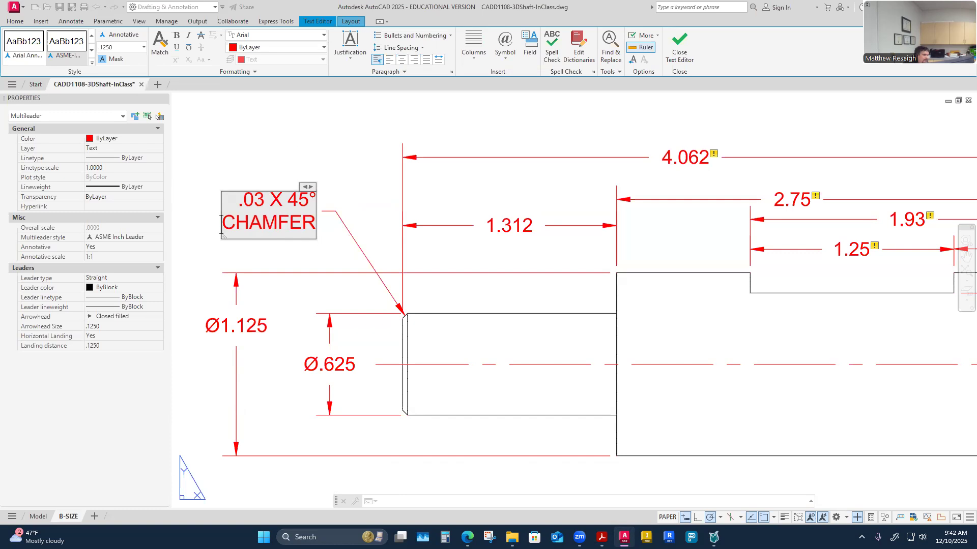
left_click(298, 146)
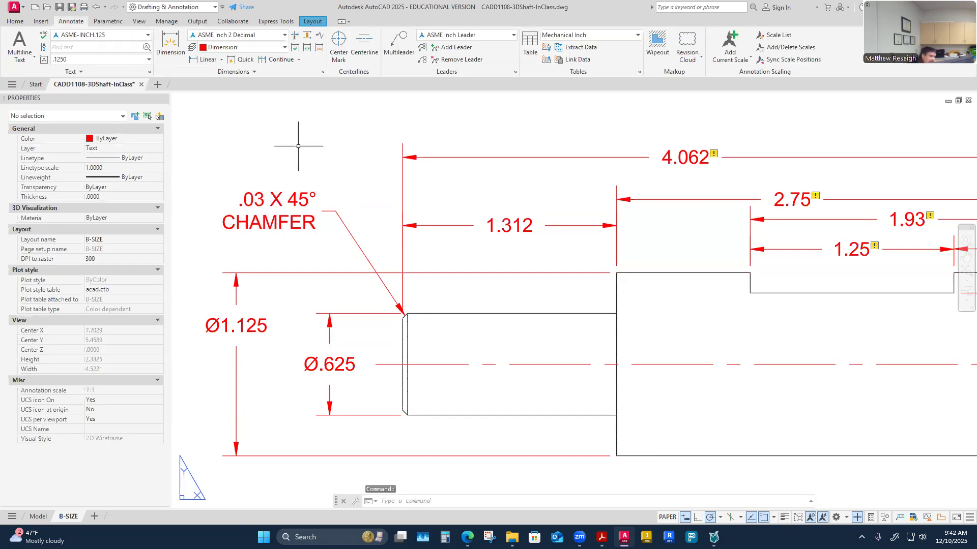
Step: Try placing the Ø.625 dimension .375 outward from the shaft's chamfered end
scroll(296, 146, "down", 4)
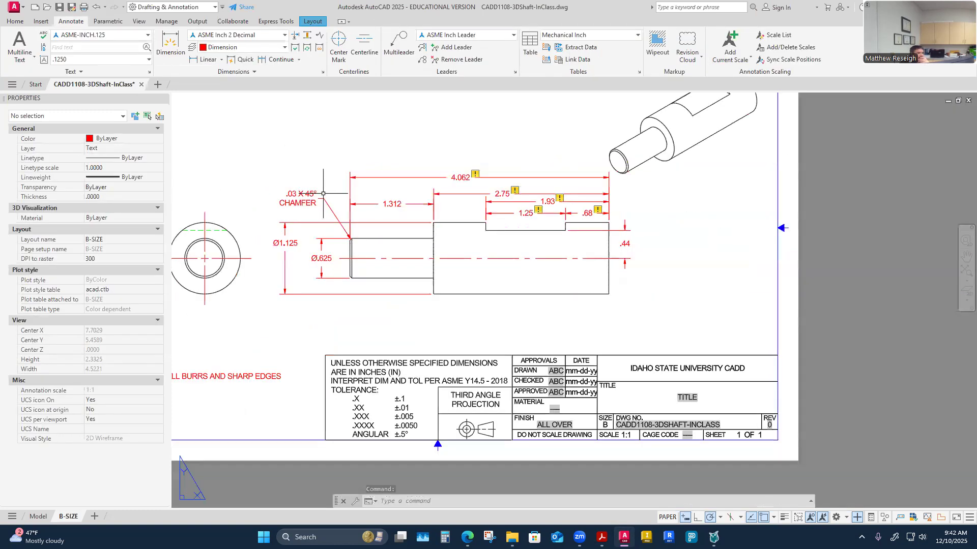
scroll(326, 284, "up", 2)
scroll(326, 286, "up", 2)
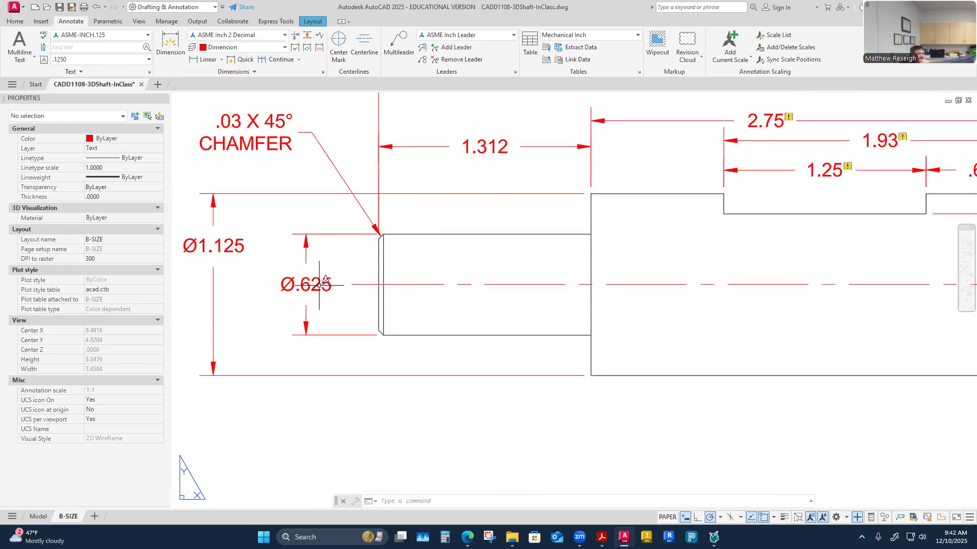
left_click(313, 291)
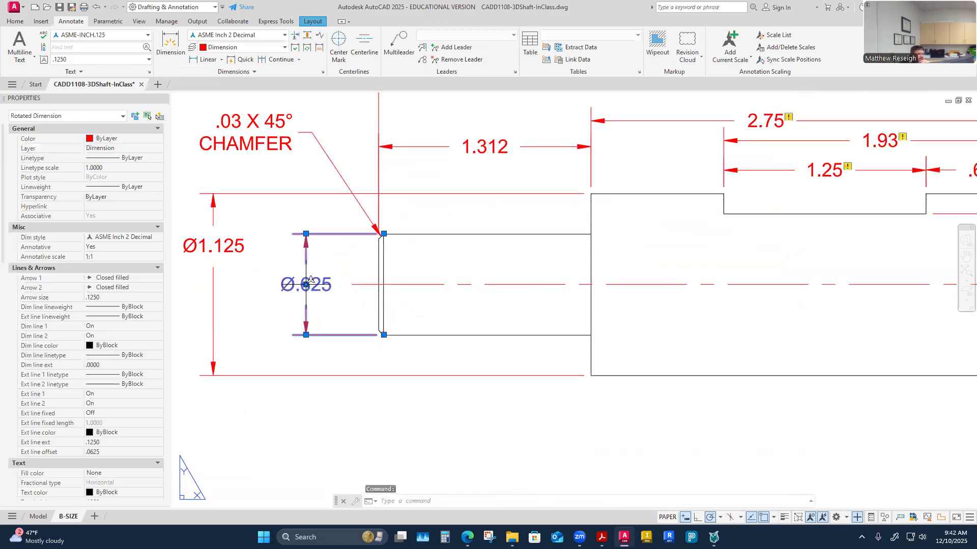
left_click(306, 285)
left_click(379, 266)
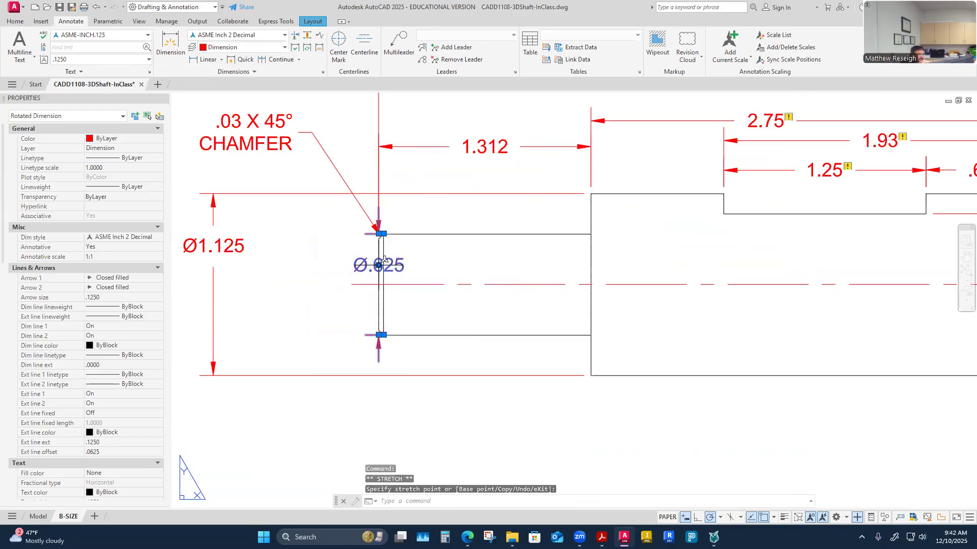
left_click(378, 265)
type(".375")
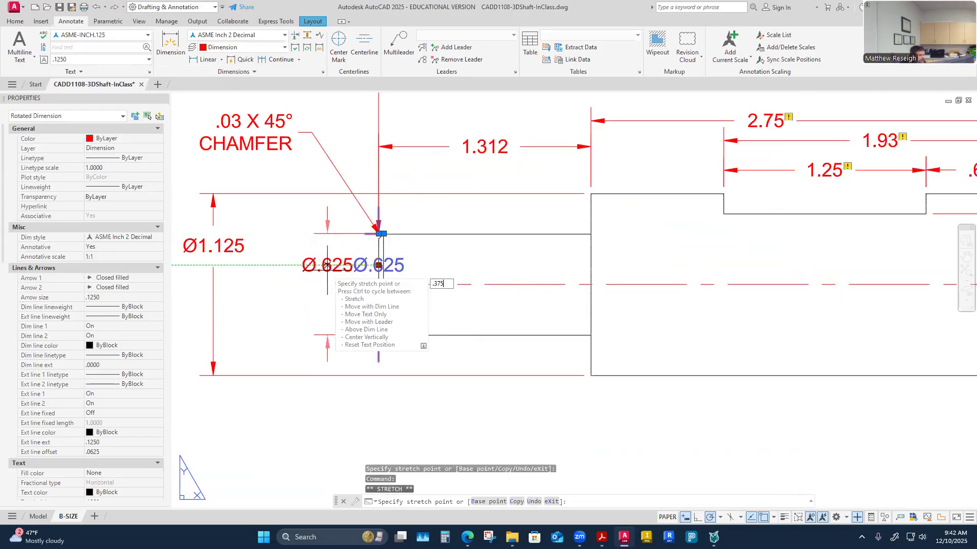
key("Return")
key("Escape")
key("Escape")
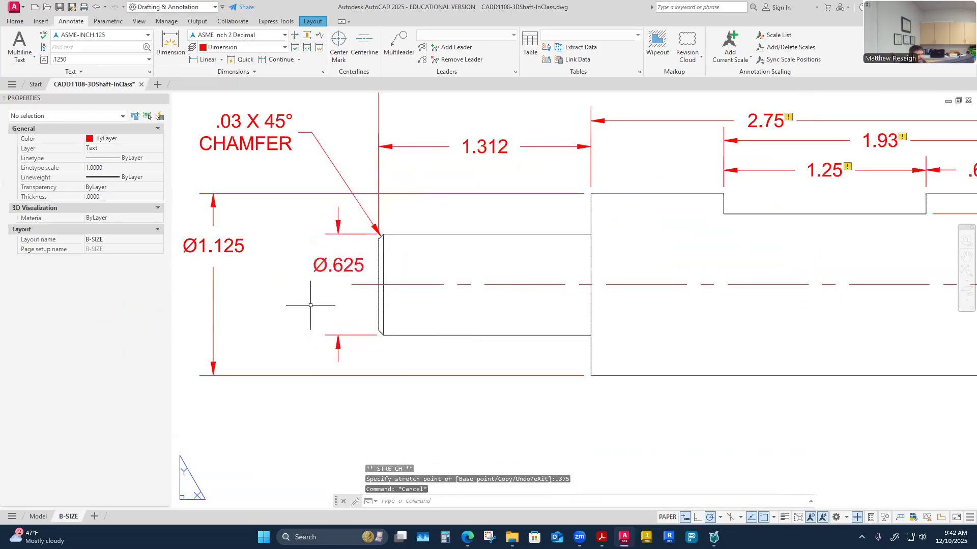
Step: Move the Ø.625 dimension farther out from the shaft's small end by eye, until its arrows fit inside the extension lines
left_click(337, 266)
key("Escape")
key("Escape")
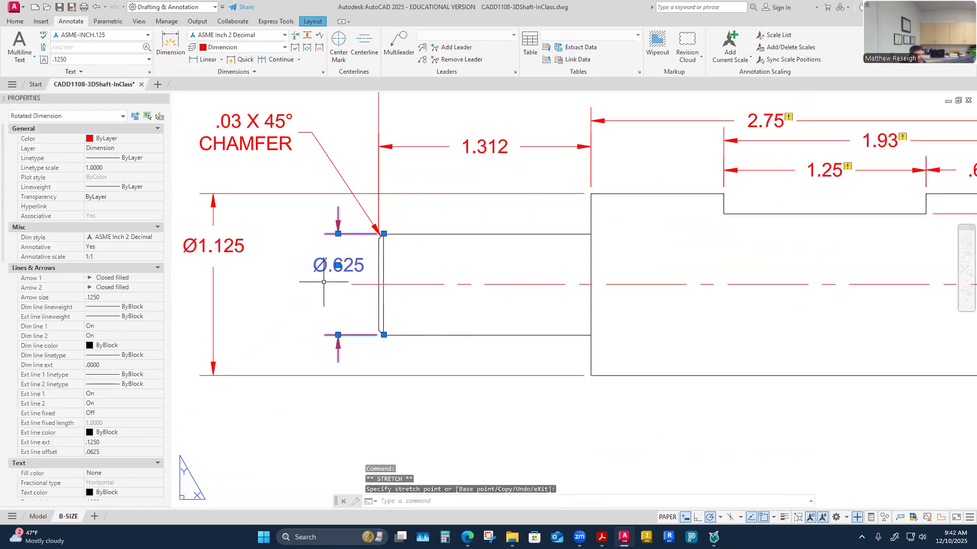
left_click(336, 272)
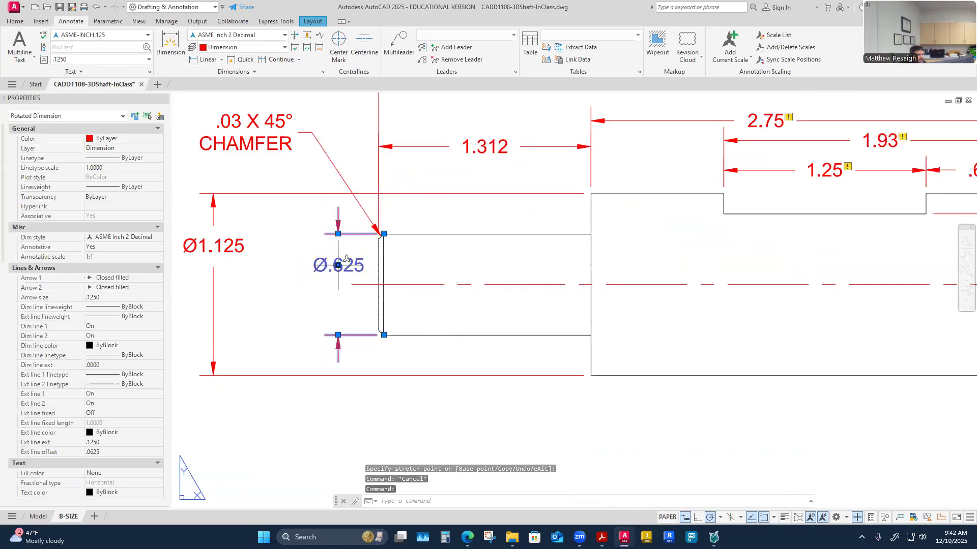
left_click(338, 265)
key("Escape")
key("Escape")
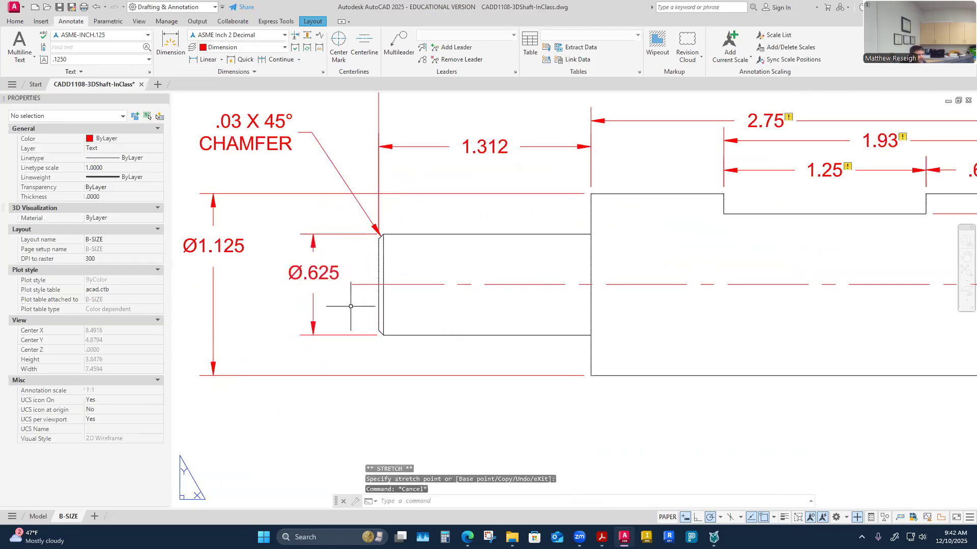
Step: Try spacing the Ø1.125 dimension .25 from the Ø.625 dimension with the Adjust Space command
left_click(222, 242)
left_click(223, 246)
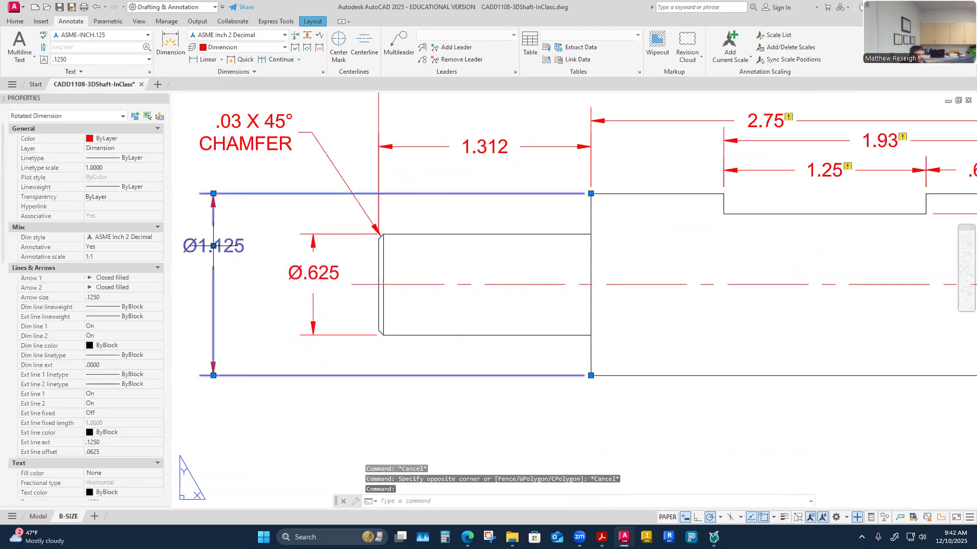
key("Escape")
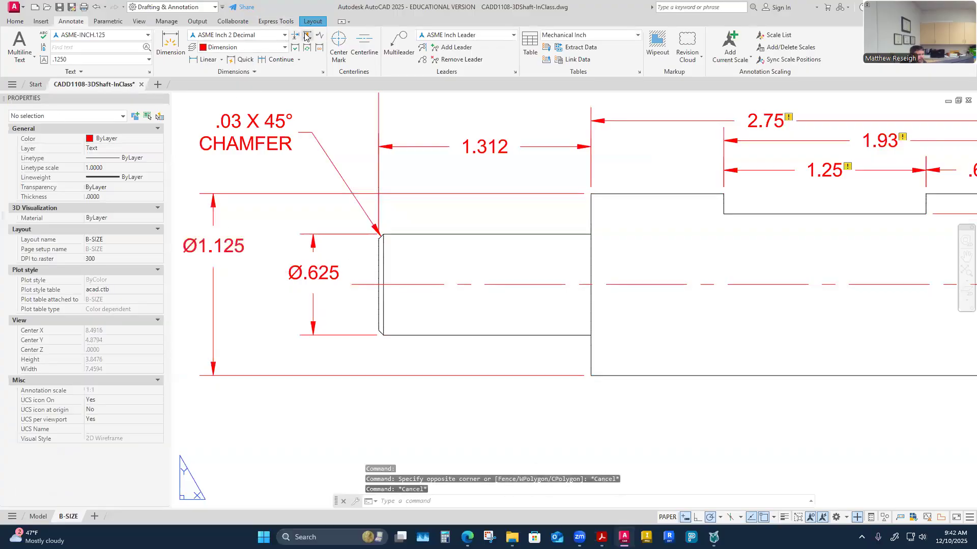
left_click(308, 34)
left_click(305, 268)
left_click(303, 270)
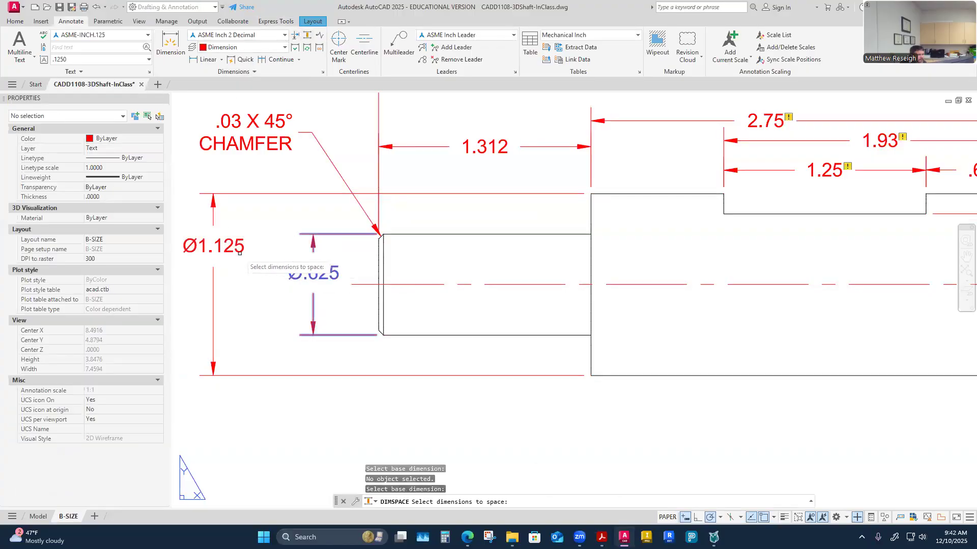
left_click(239, 252)
key("Return")
type(".25")
key("Return")
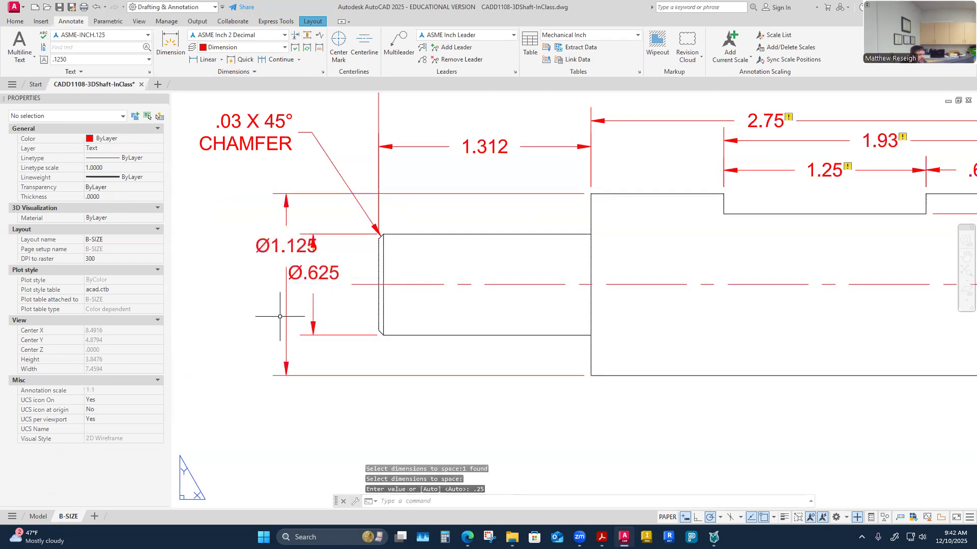
Step: Move the Ø1.125 dimension about .28 outward so it clears the Ø.625 dimension
left_click(285, 249)
left_click(285, 246)
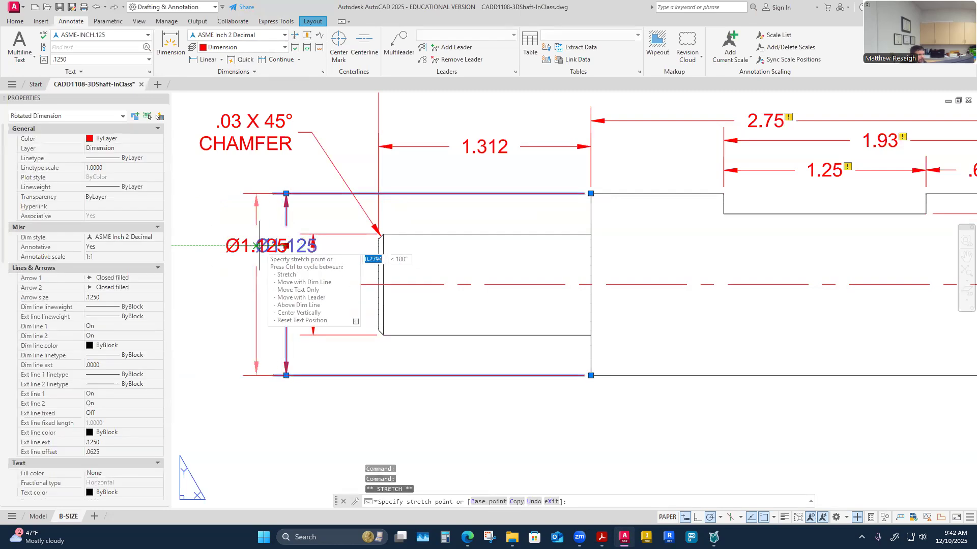
left_click(251, 246)
key("Escape")
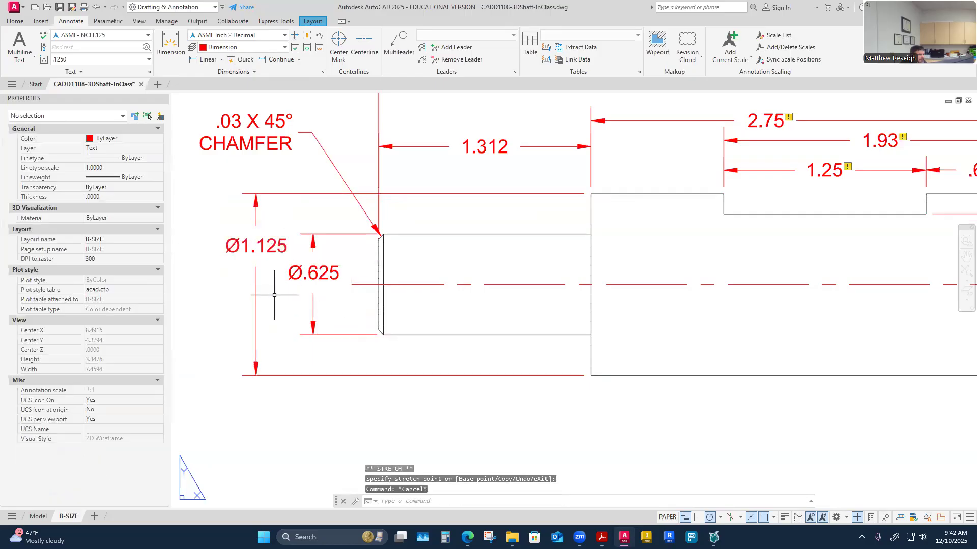
Step: Move the Ø.625 dimension text down its dimension line to just below the centerline, staggered from the Ø1.125 text
left_click(321, 268)
left_click(313, 273)
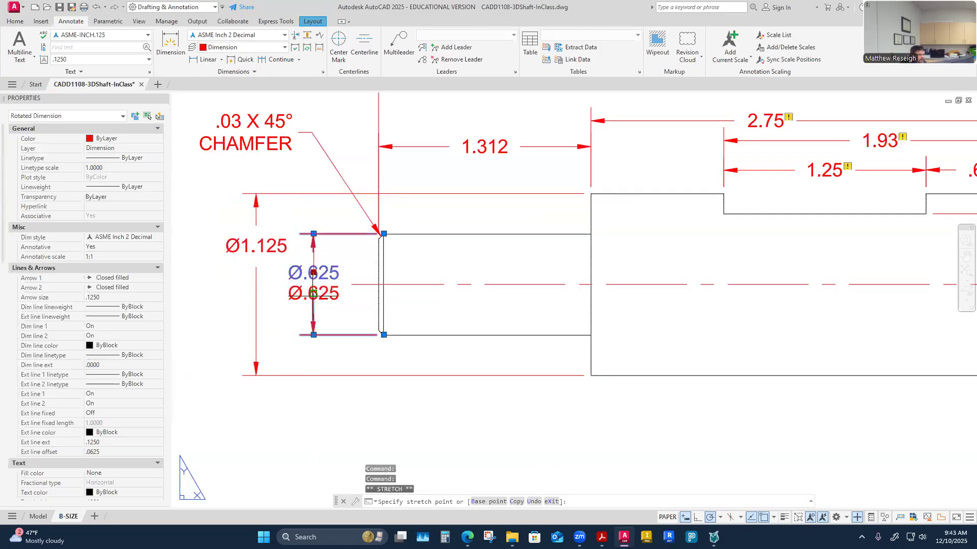
left_click(313, 300)
key("Escape")
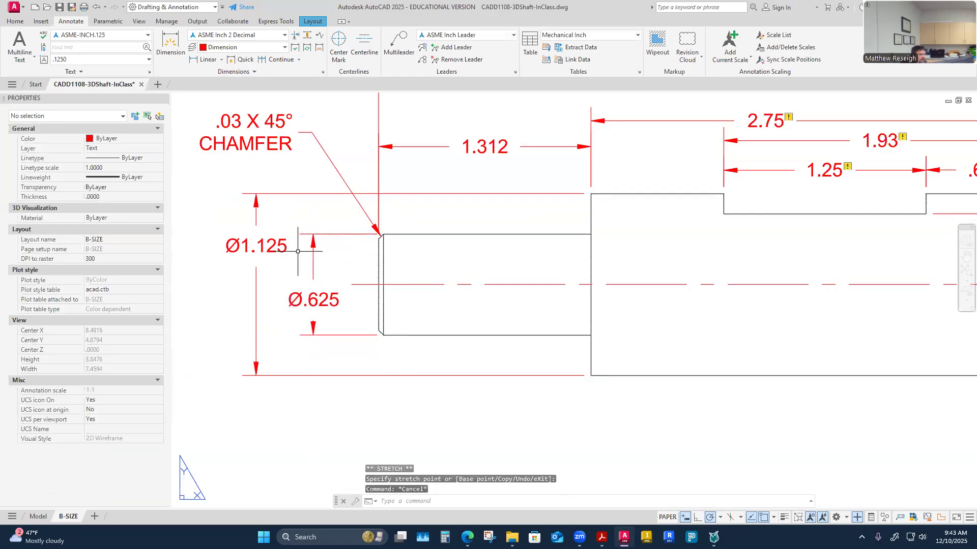
Step: Place the .68 dimension line .375 above the shaft's top edge beside the flat
scroll(352, 247, "down", 5)
scroll(437, 223, "up", 3)
scroll(437, 224, "up", 2)
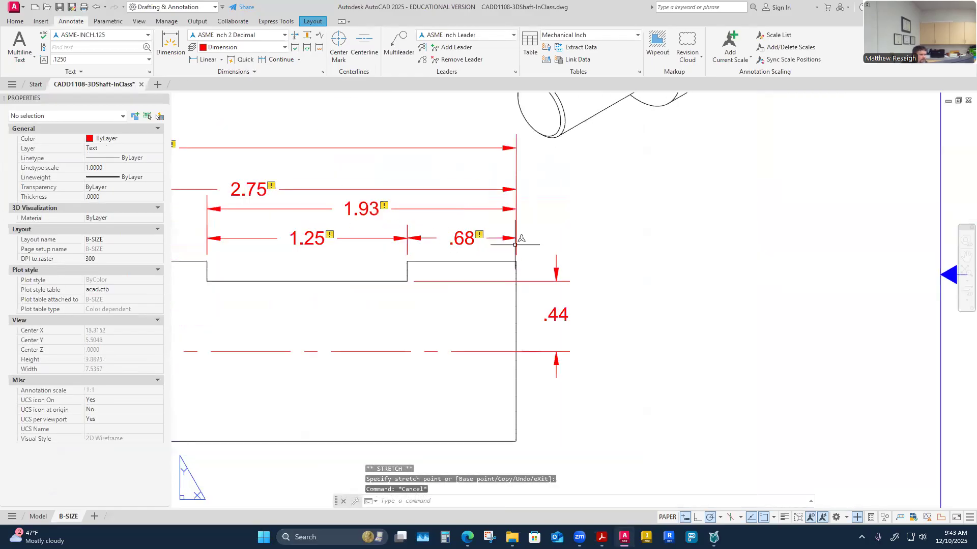
left_click(465, 237)
scroll(467, 239, "up", 4)
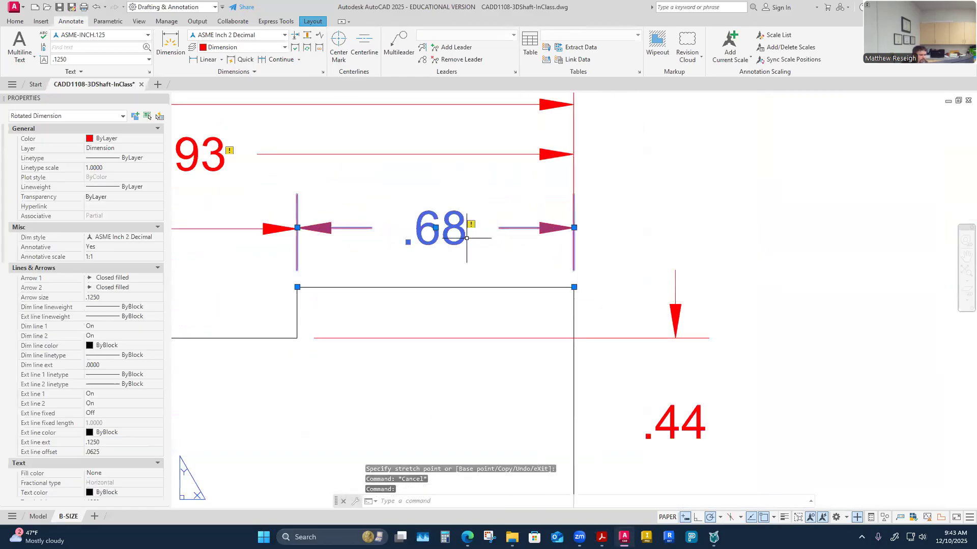
left_click(436, 228)
left_click(435, 287)
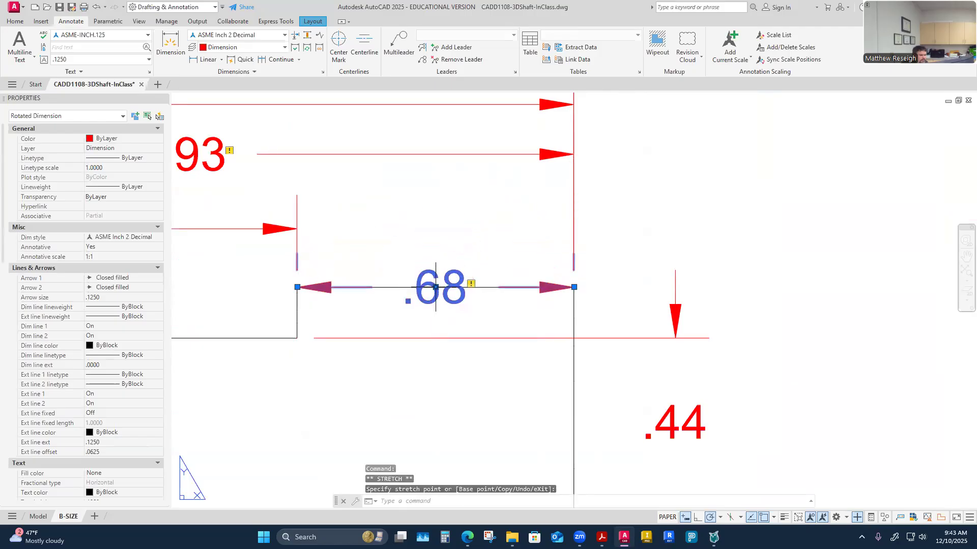
left_click(435, 287)
type(".375")
key("Return")
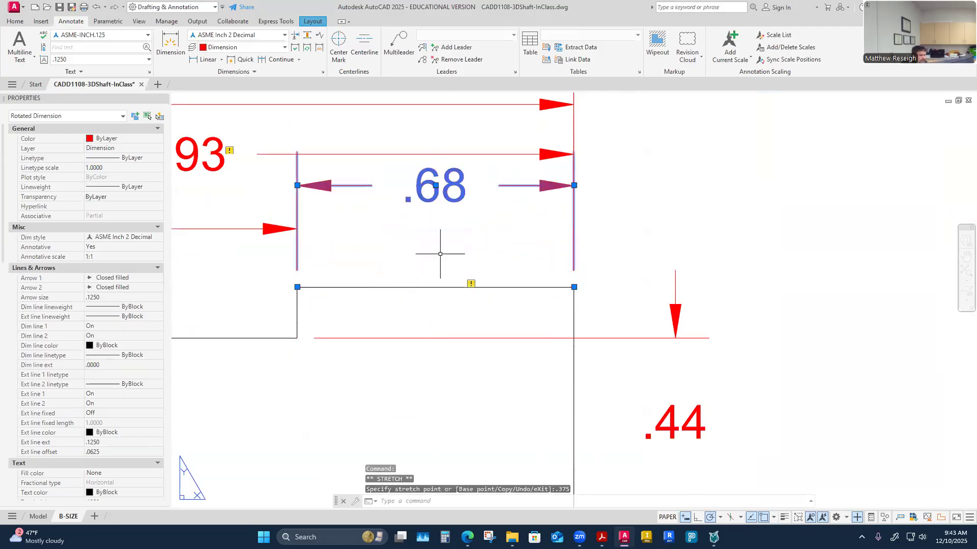
scroll(420, 273, "down", 5)
scroll(385, 248, "up", 3)
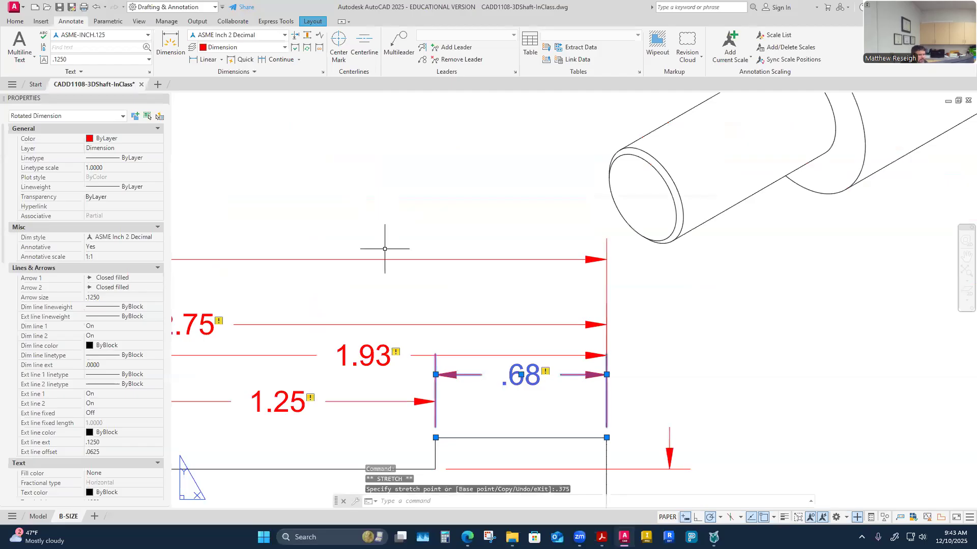
key("Escape")
scroll(388, 251, "down", 5)
scroll(413, 327, "up", 2)
scroll(396, 337, "down", 2)
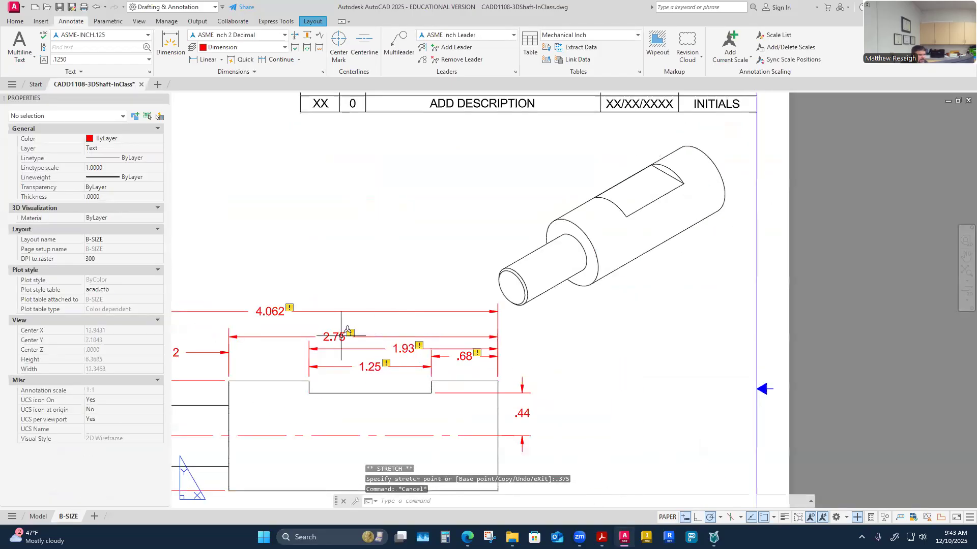
scroll(295, 351, "down", 5)
scroll(279, 346, "up", 3)
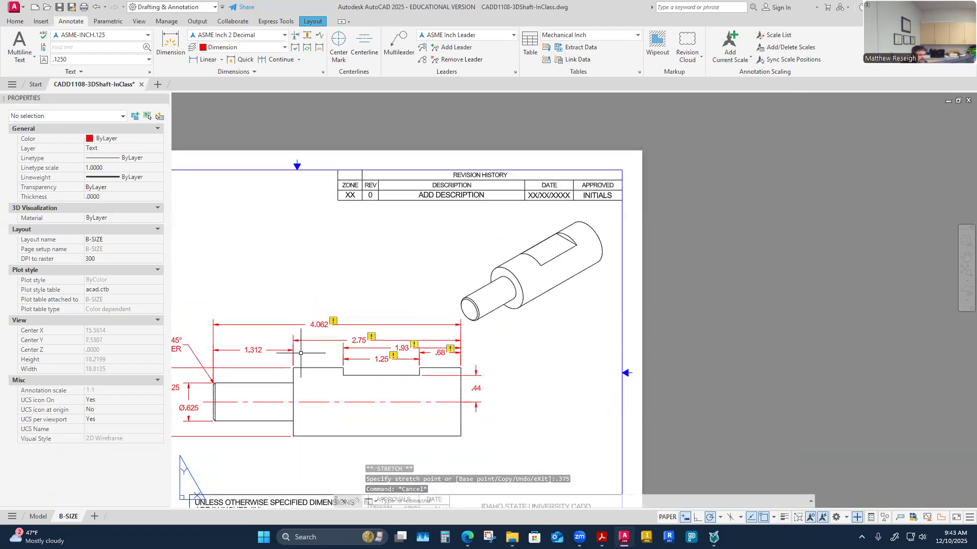
scroll(301, 352, "up", 2)
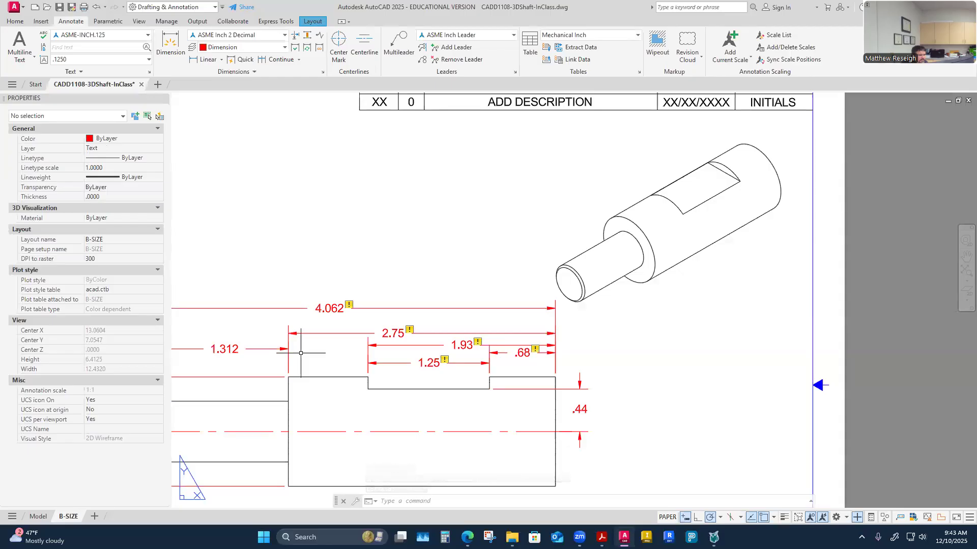
scroll(574, 369, "up", 2)
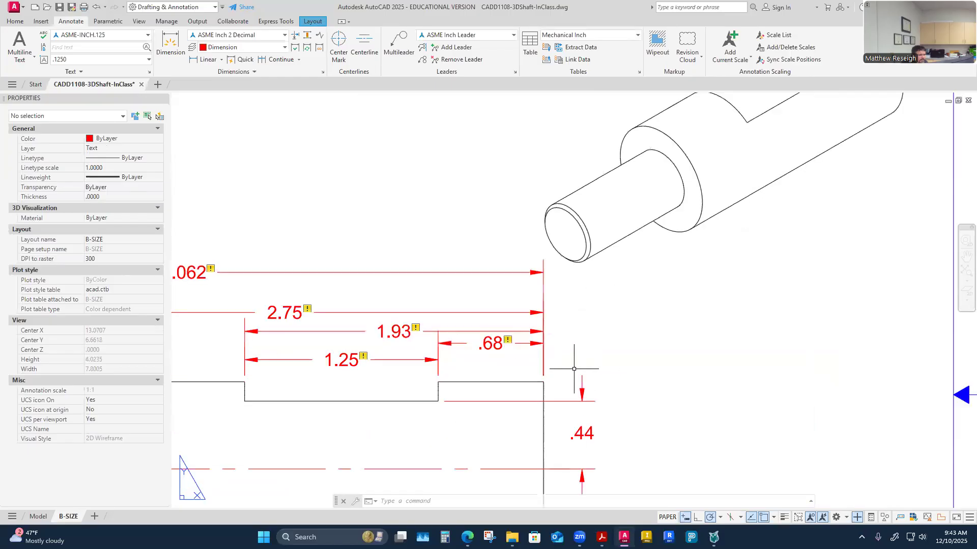
left_click(307, 35)
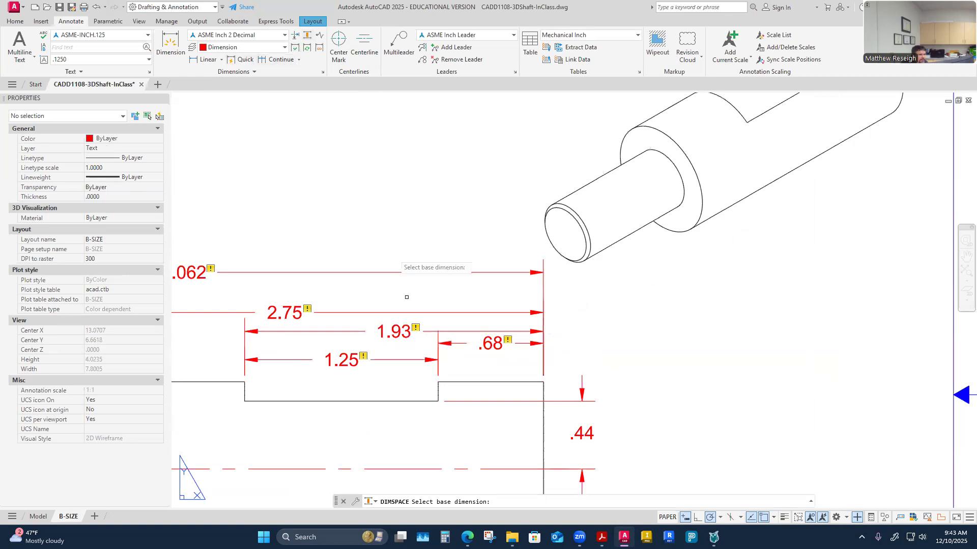
left_click(496, 349)
left_click(404, 332)
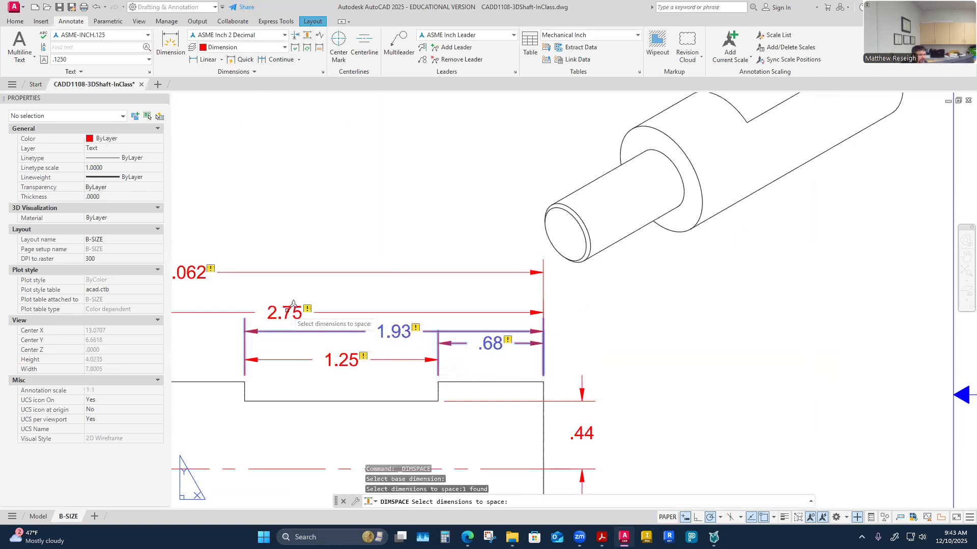
left_click(297, 312)
left_click(203, 272)
type(".2")
key("Return")
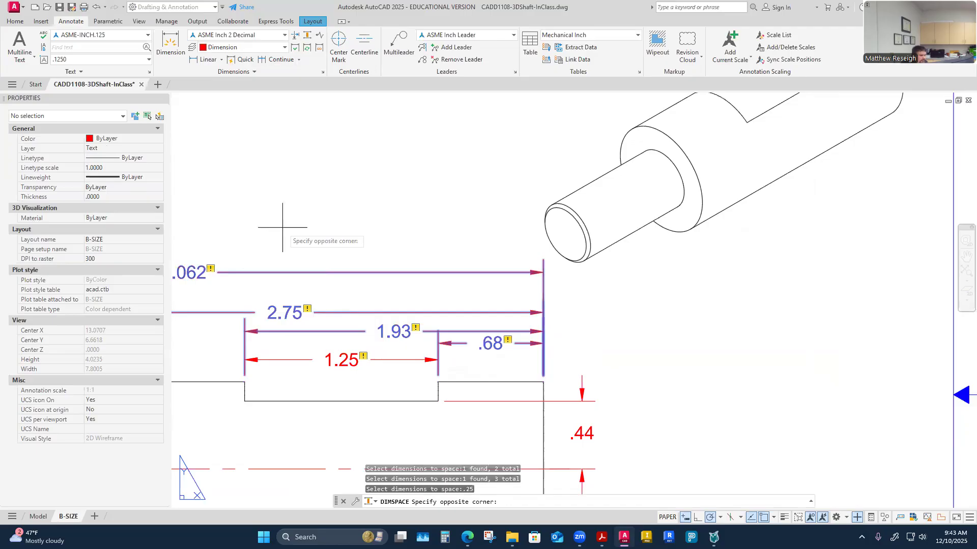
key("Escape")
key("Escape")
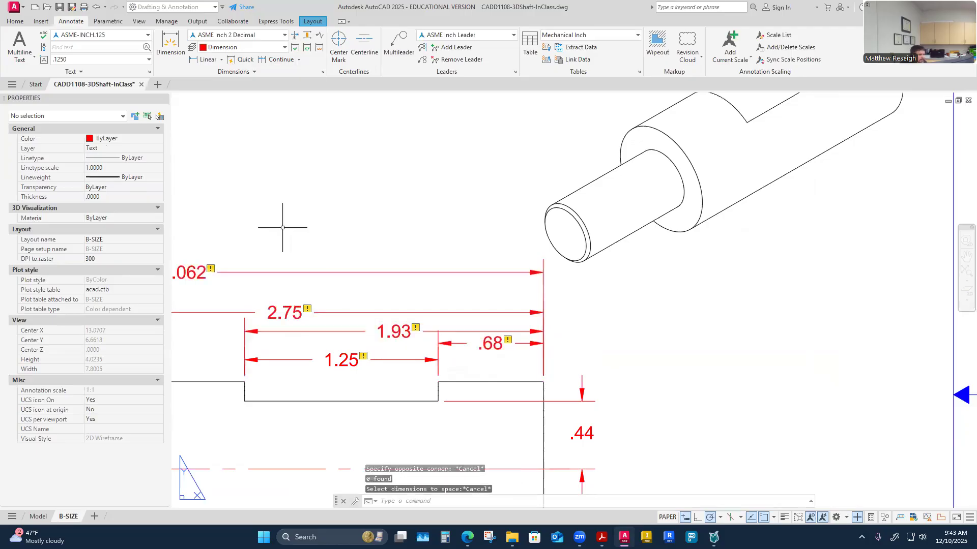
Step: Space the 1.93, 2.75 and 4.062 dimensions .25 apart with Adjust Space, using the .68 dimension as the base
left_click(307, 35)
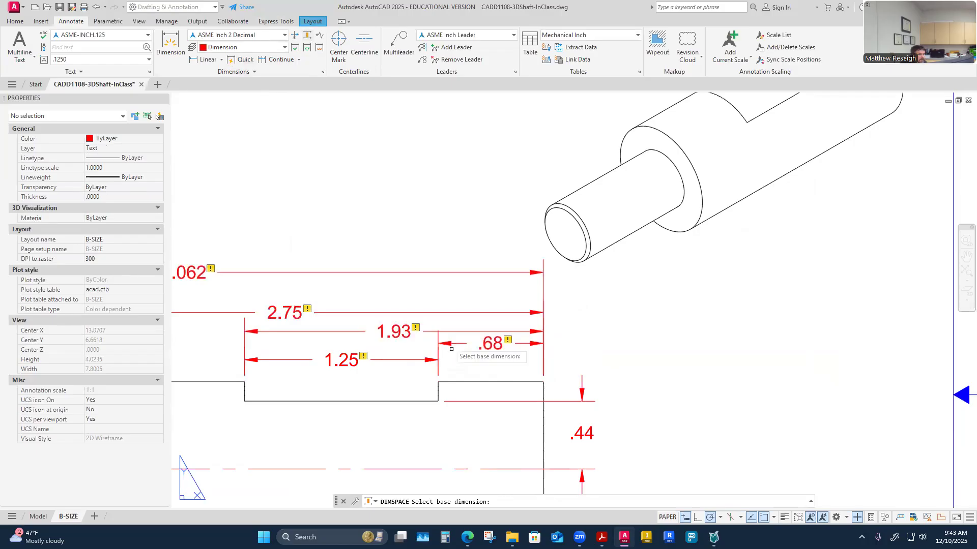
left_click(488, 342)
left_click(403, 328)
left_click(331, 313)
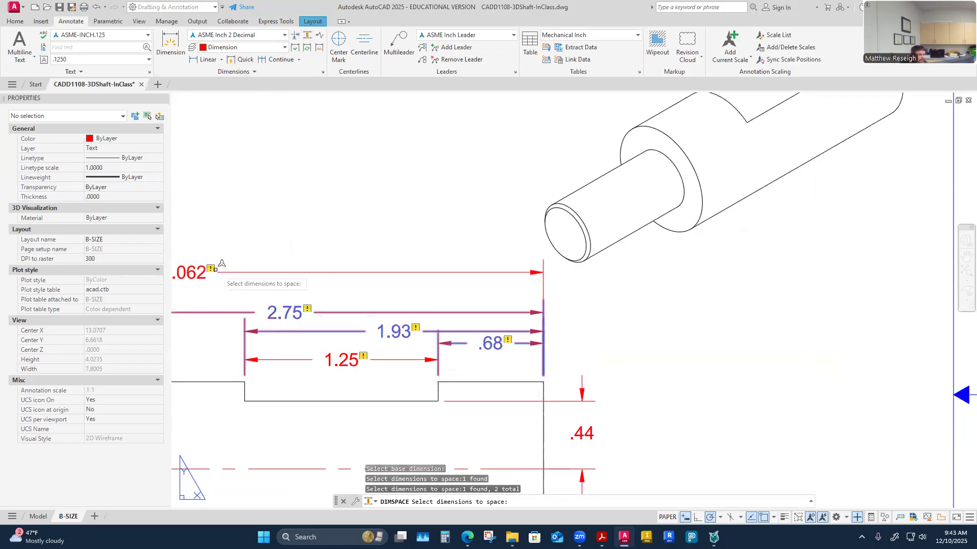
left_click(239, 272)
key("Return")
type(".")
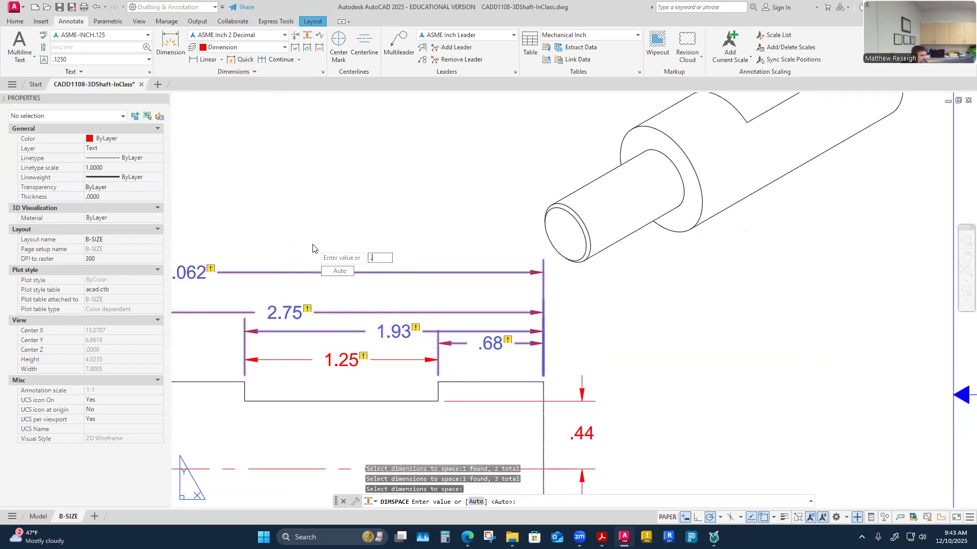
type("25")
key("Return")
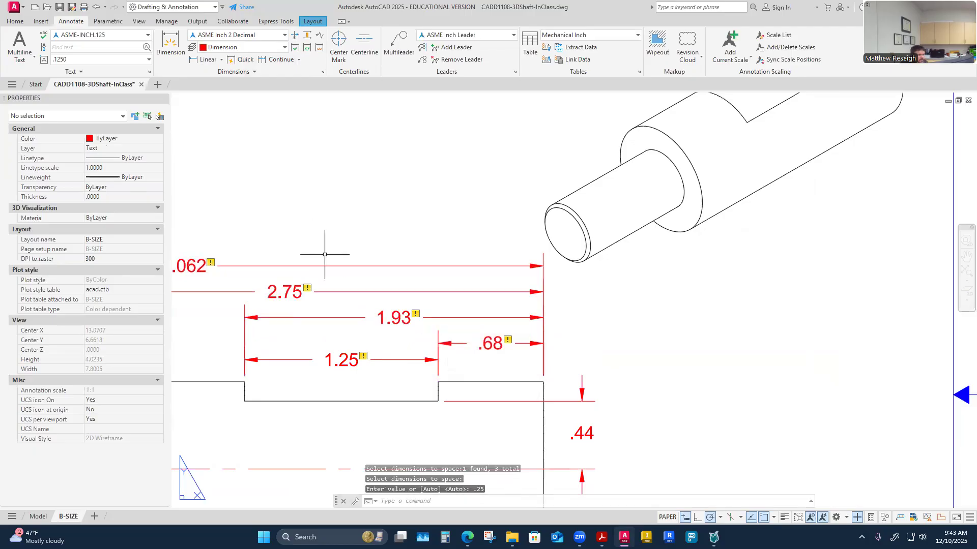
key("Escape")
Step: Align the 1.25 dimension line with the adjacent .68 dimension line
scroll(361, 219, "down", 3)
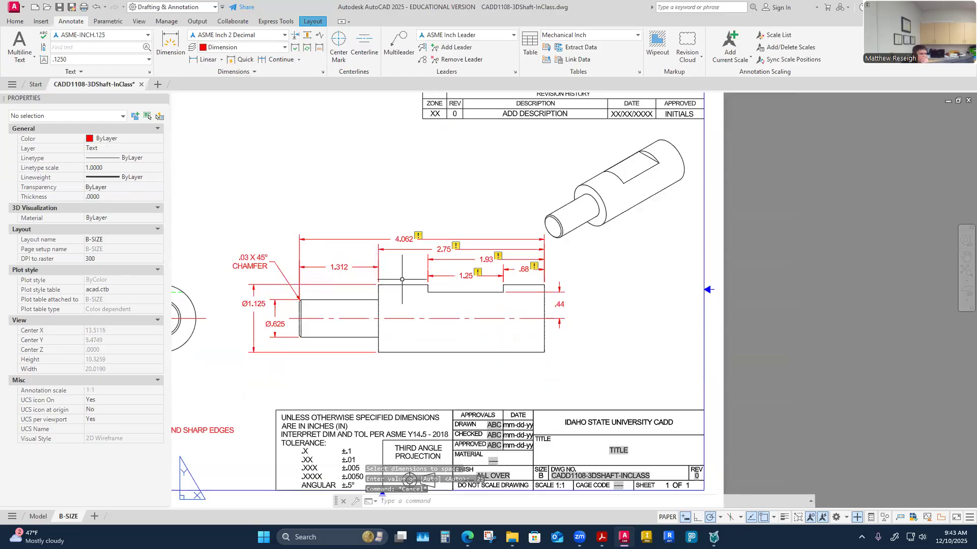
scroll(382, 265, "up", 2)
scroll(601, 281, "up", 2)
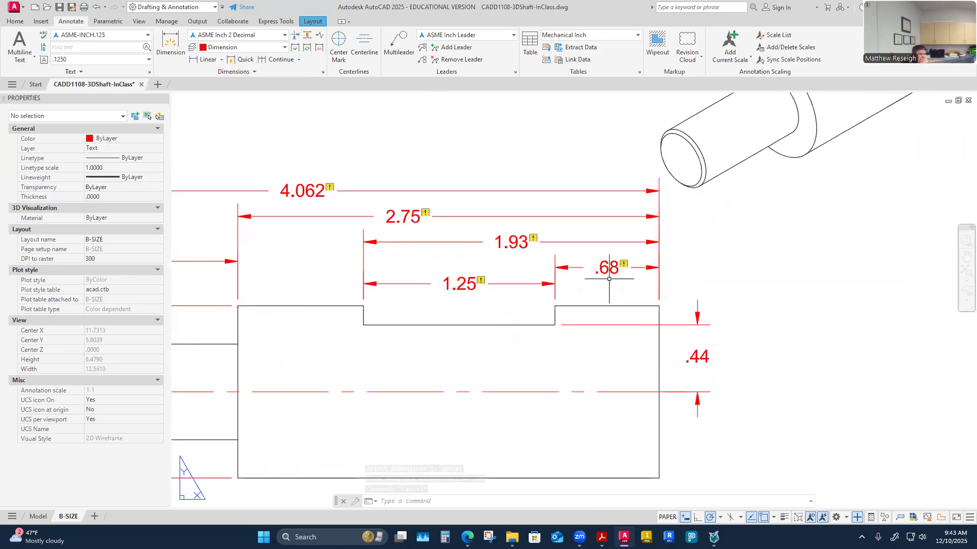
left_click(507, 284)
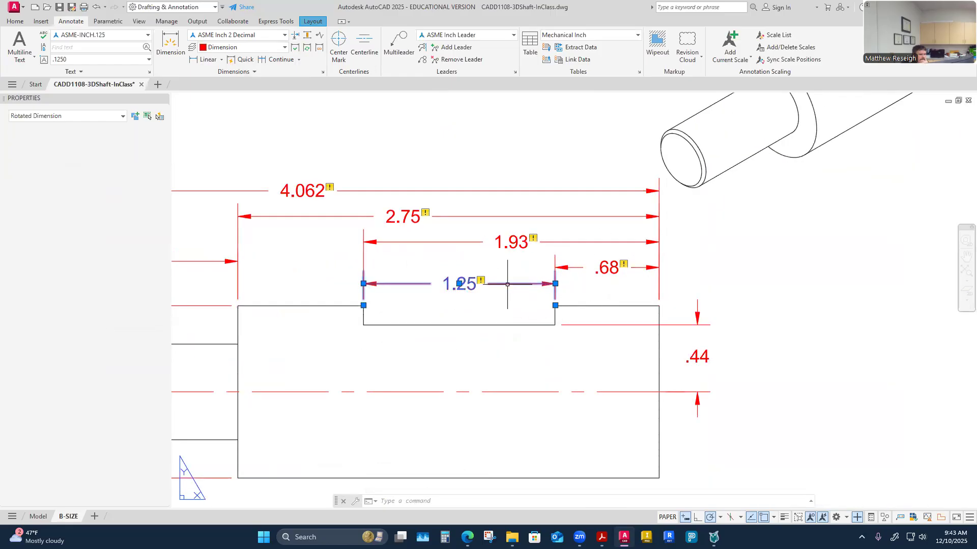
scroll(622, 283, "up", 2)
left_click(515, 283)
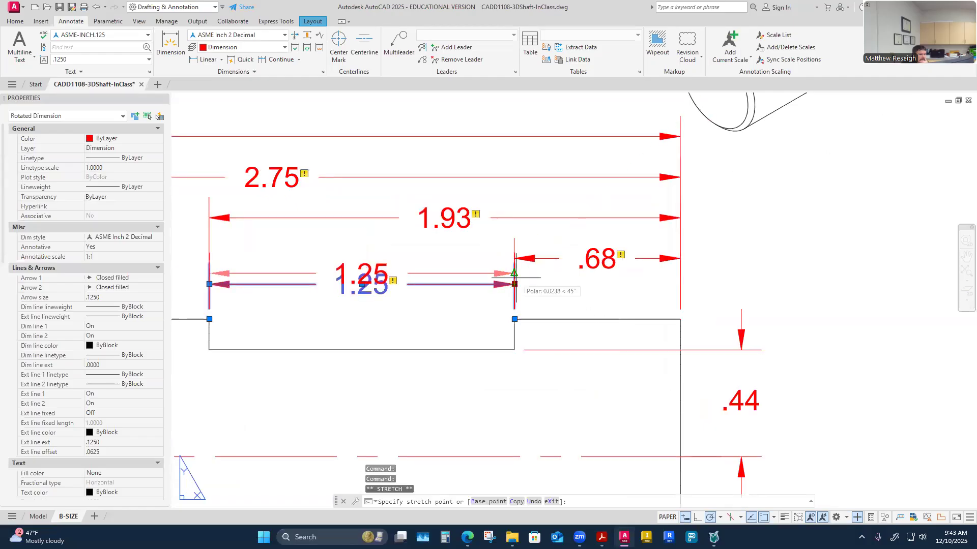
left_click(529, 259)
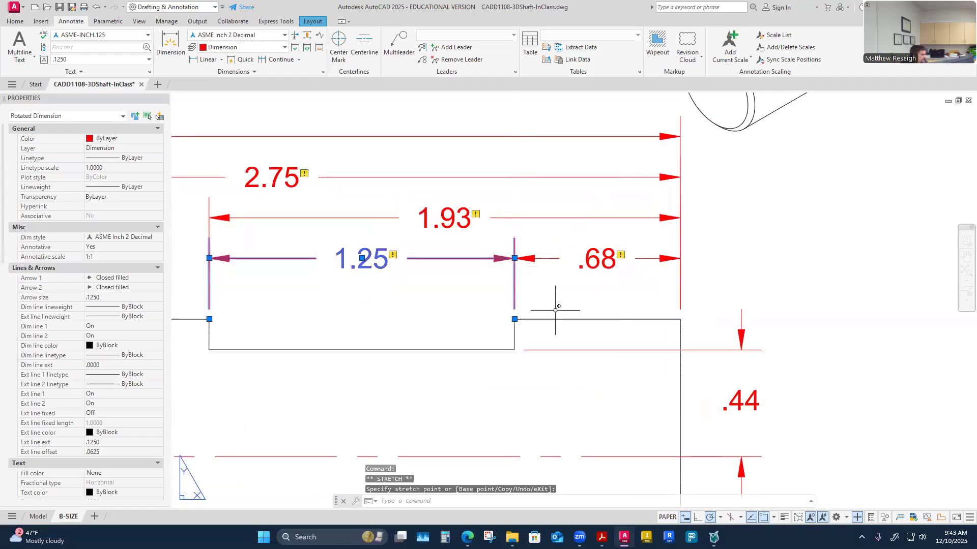
key("Escape")
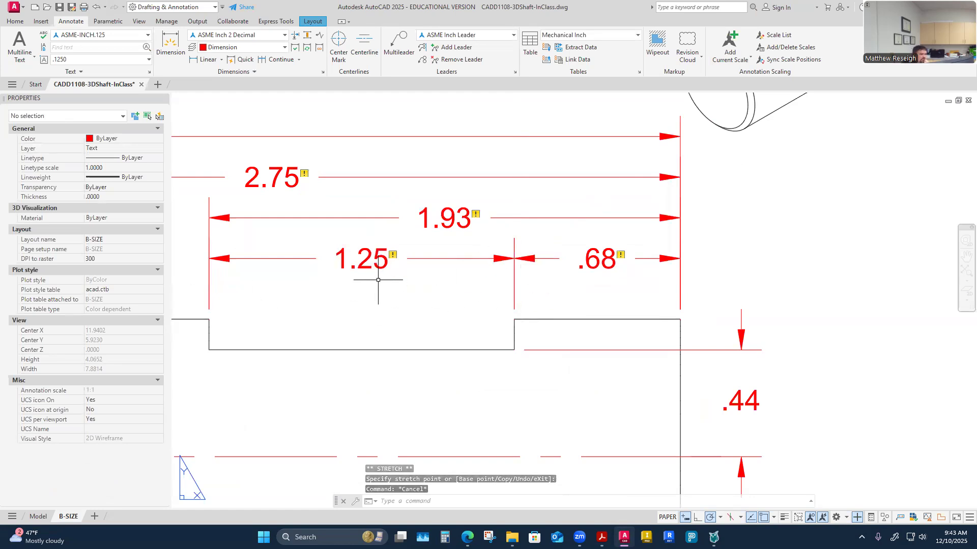
Step: Align the 1.312 dimension line over the small-diameter end with the 2.75 dimension line
scroll(443, 283, "down", 4)
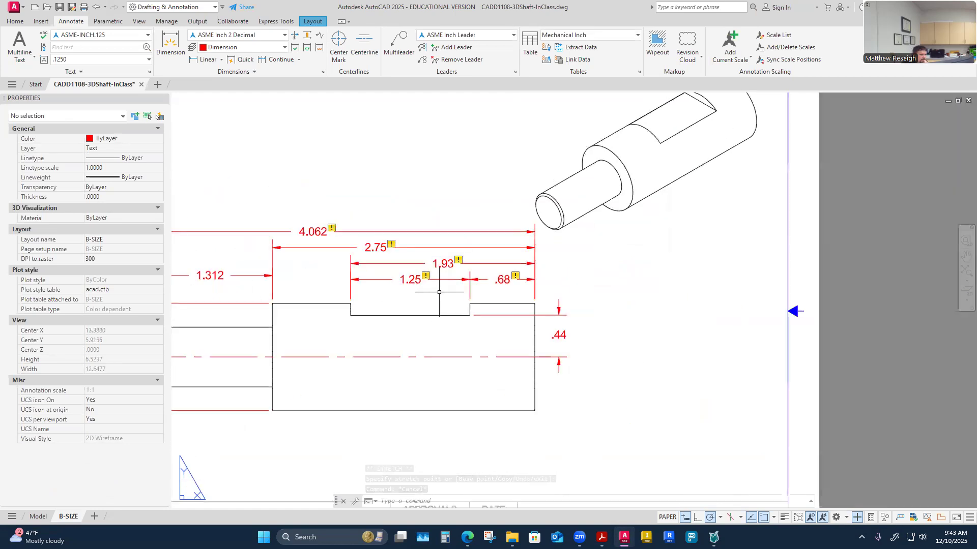
scroll(301, 278, "down", 2)
scroll(246, 275, "up", 4)
left_click(249, 278)
left_click(239, 278)
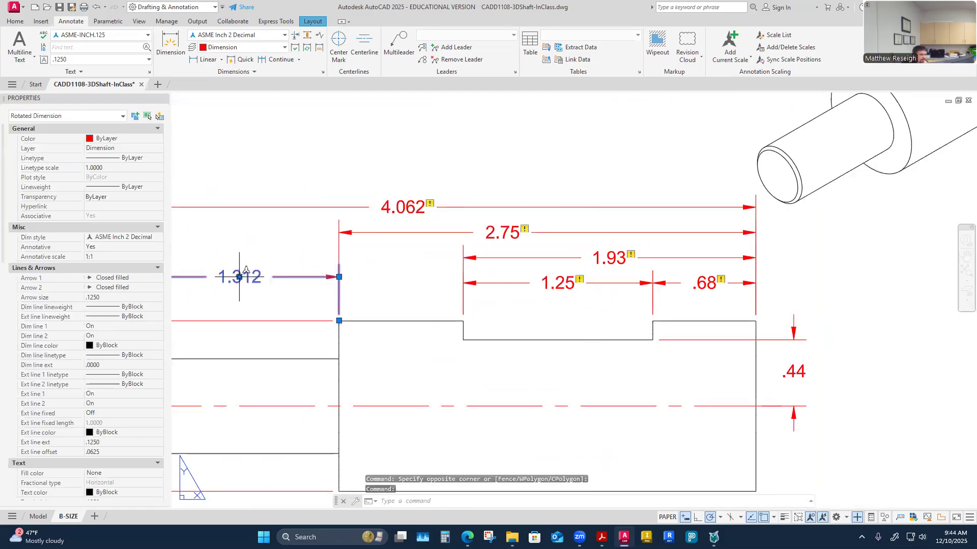
left_click(338, 278)
left_click(339, 233)
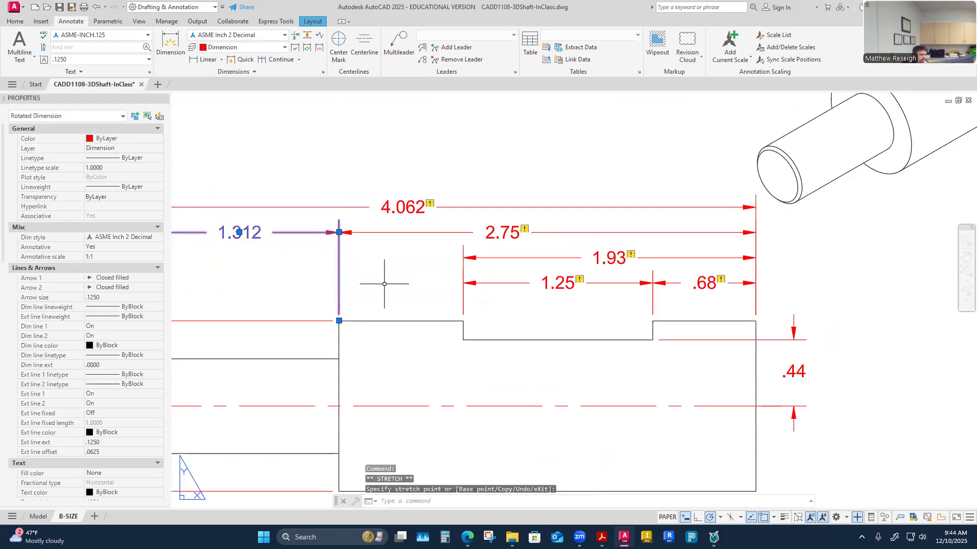
key("Escape")
key("Escape")
Step: Check the layout's views and dimensions against the reference drawing CADD1108-3DShaft.pdf, and return to AutoCAD
scroll(392, 277, "down", 4)
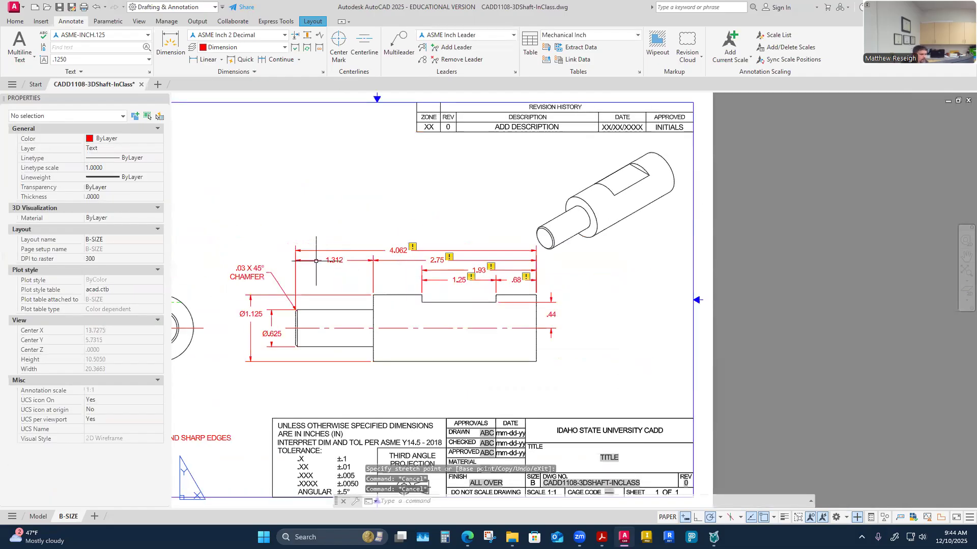
scroll(315, 261, "up", 2)
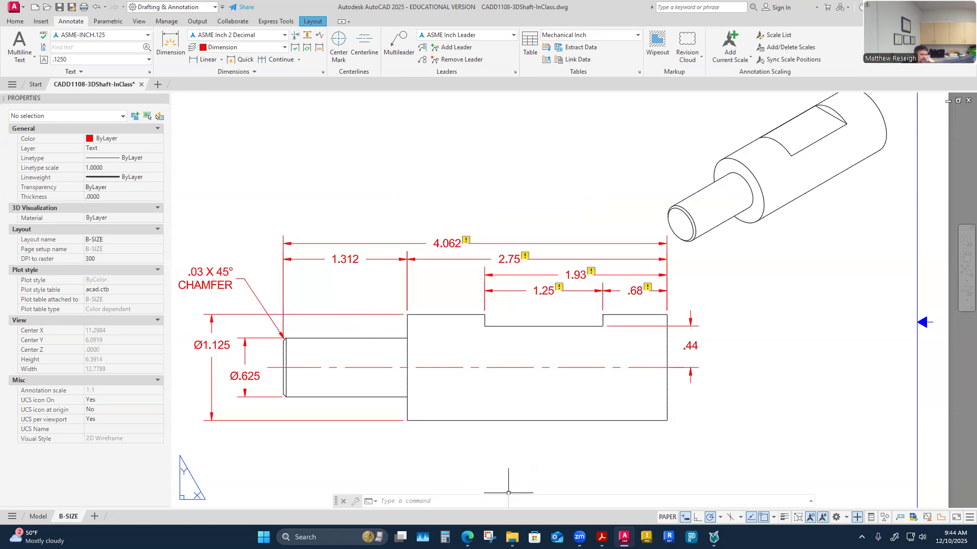
left_click(601, 537)
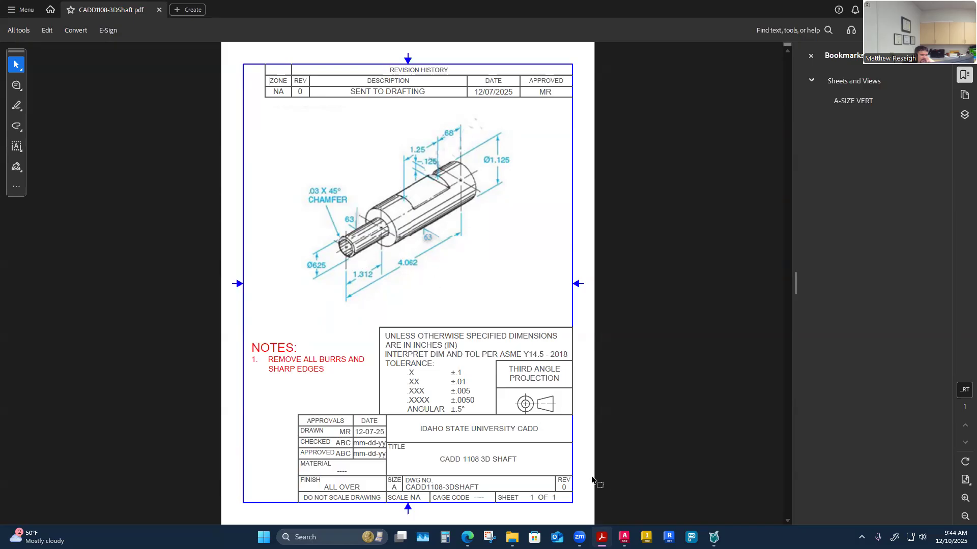
left_click(624, 537)
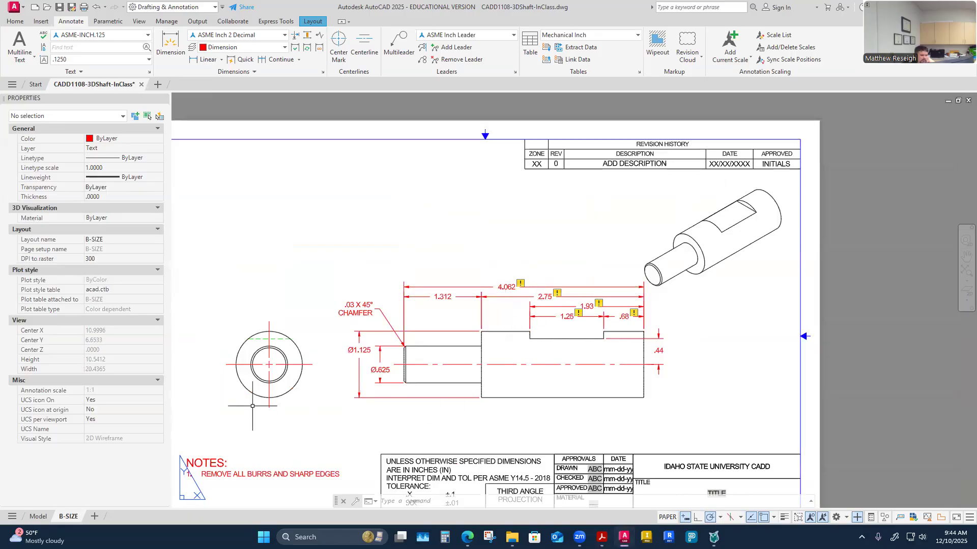
scroll(248, 374, "up", 4)
scroll(270, 392, "down", 4)
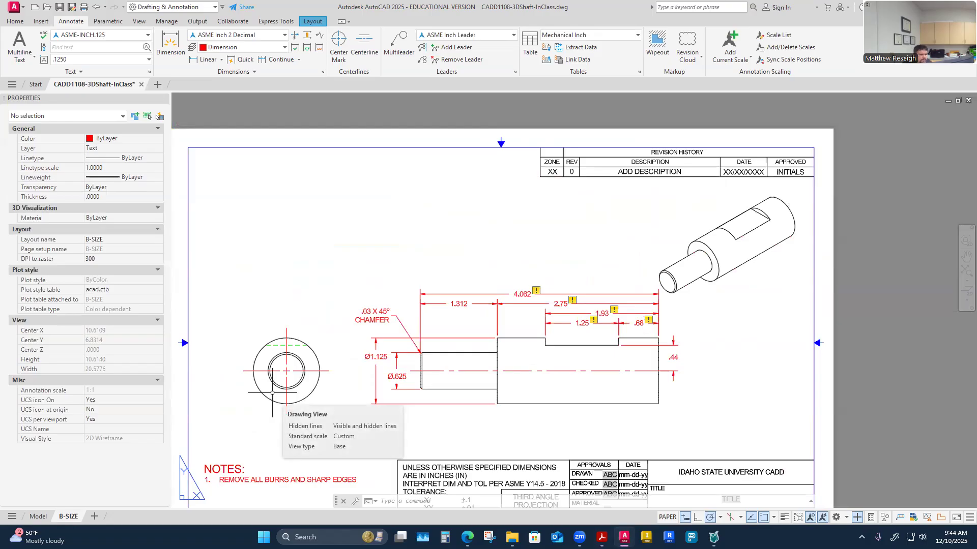
scroll(701, 344, "up", 2)
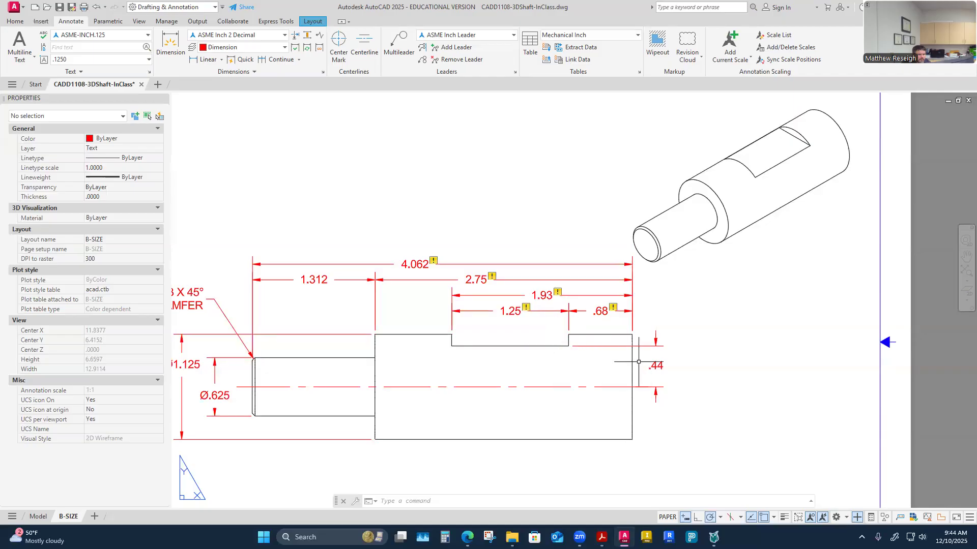
Step: Set the precision of the .44 flat-height dimension at the shaft's large end to three decimal places (0.000)
left_click(664, 385)
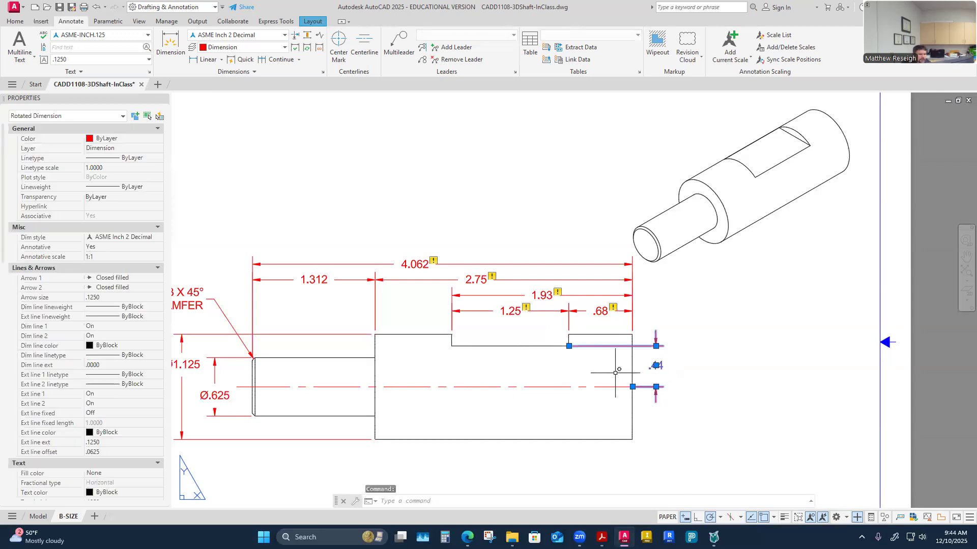
key("Escape")
key("Escape")
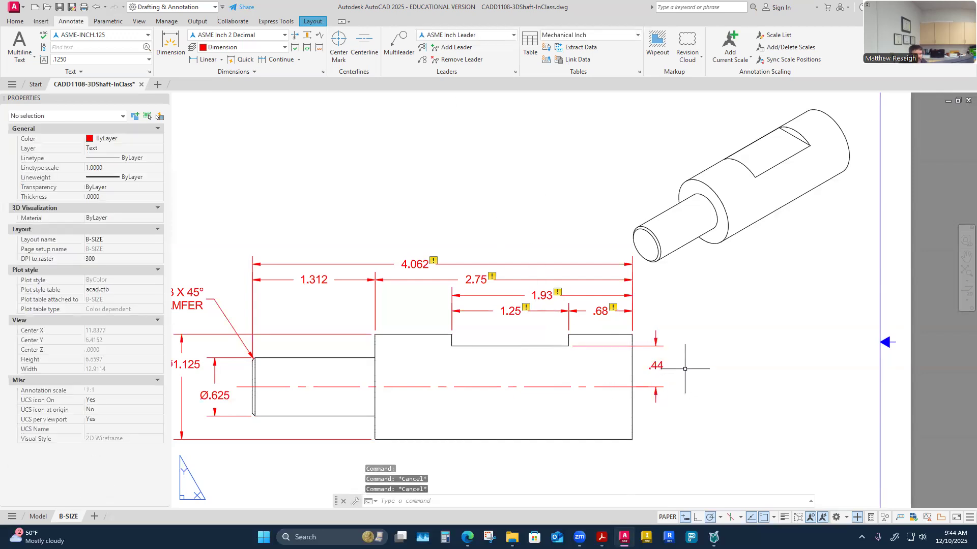
left_click(655, 367)
right_click(677, 371)
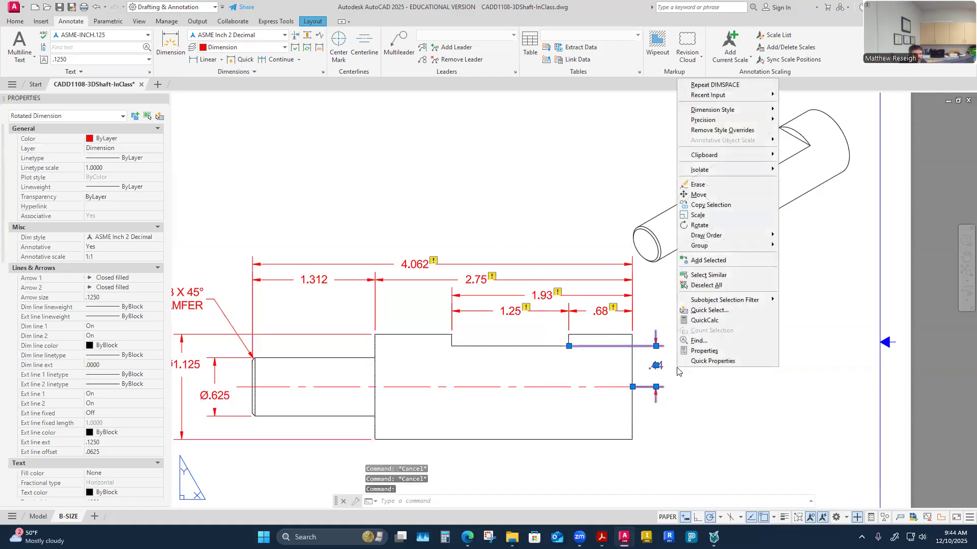
mouse_move(763, 120)
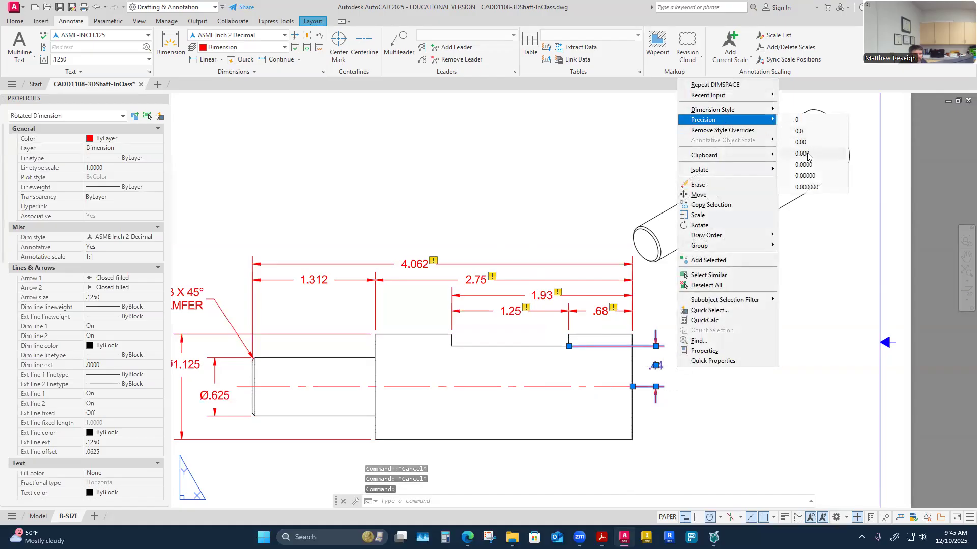
left_click(802, 154)
key("Escape")
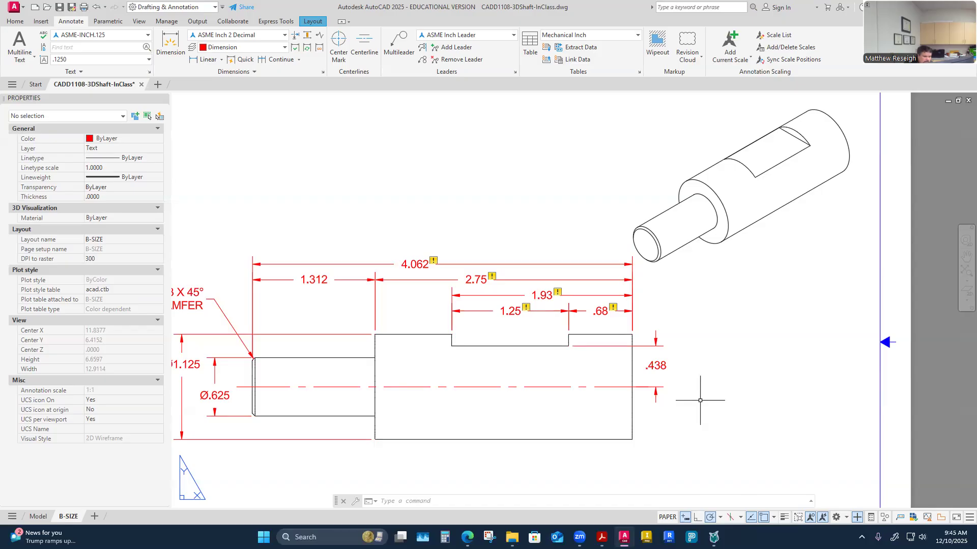
Step: Move the isometric view from beneath the revision block to the open area above the small-diameter end of the front view
scroll(692, 392, "down", 5)
scroll(661, 280, "up", 2)
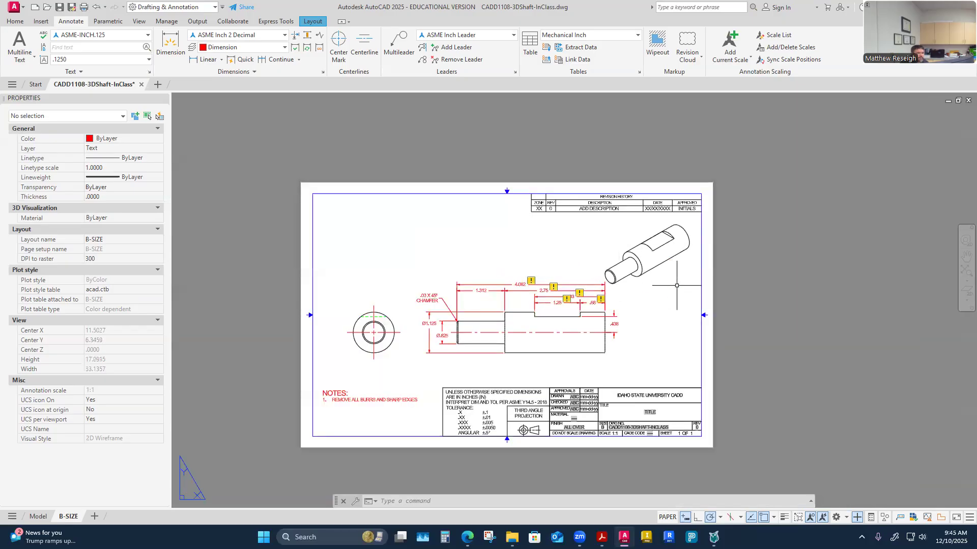
left_click(671, 276)
left_click(647, 254)
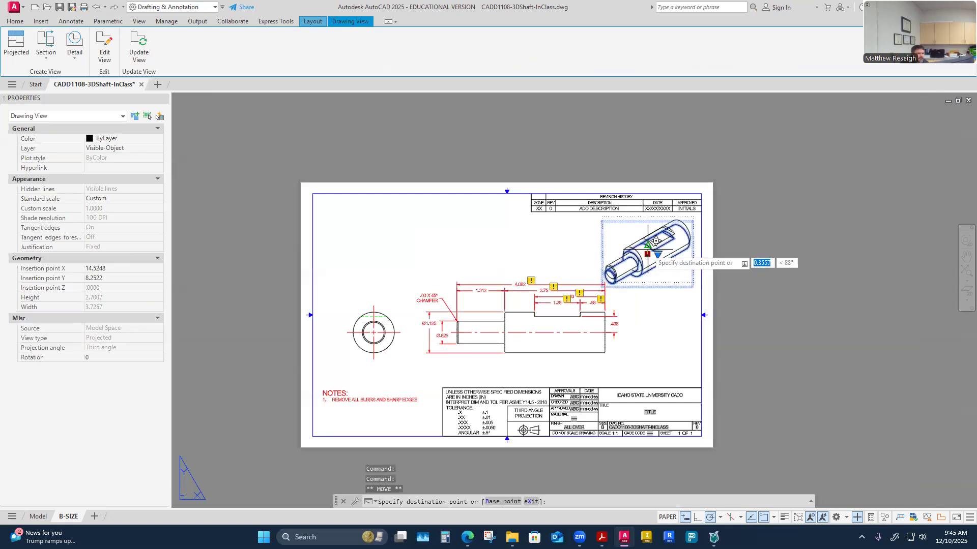
left_click(463, 236)
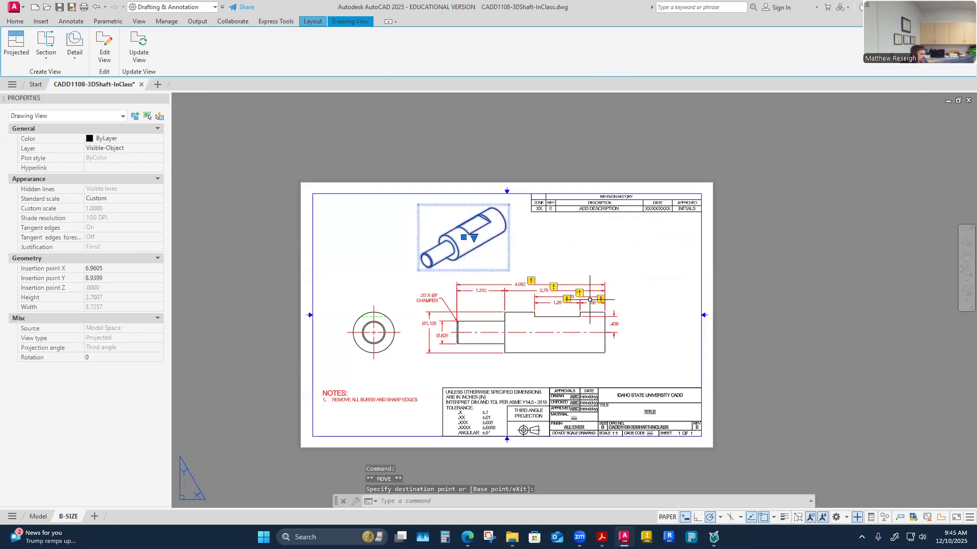
key("Escape")
key("Escape")
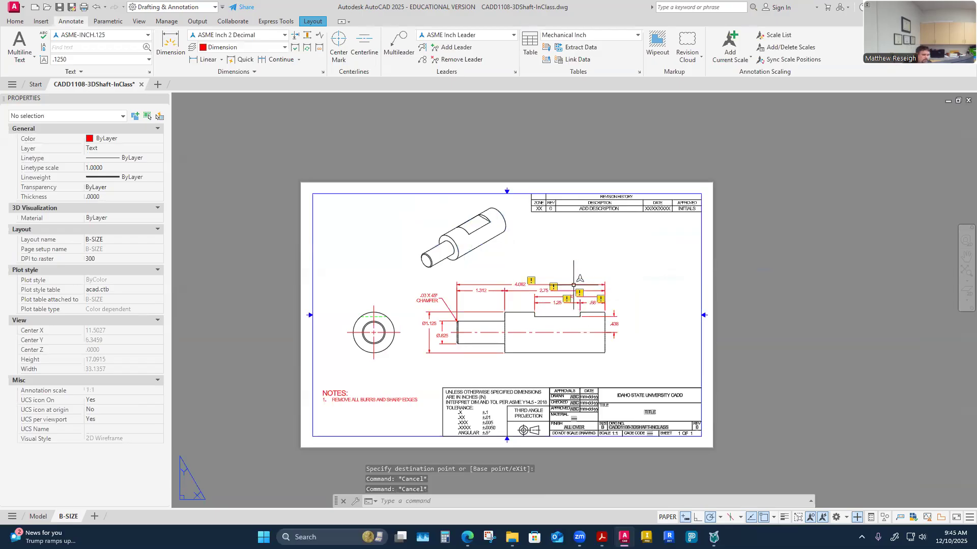
scroll(507, 259, "up", 2)
left_click(437, 226)
left_click(437, 226)
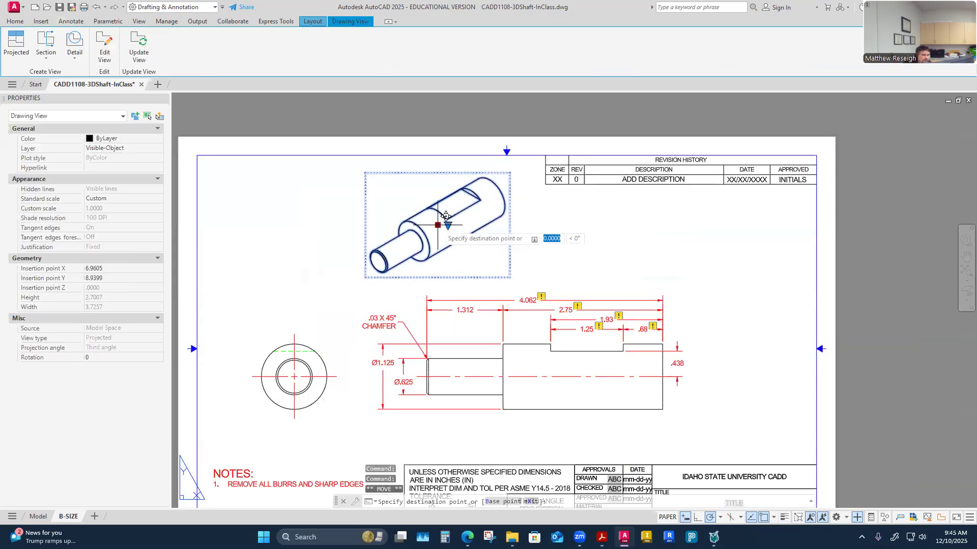
key("Escape")
key("Escape")
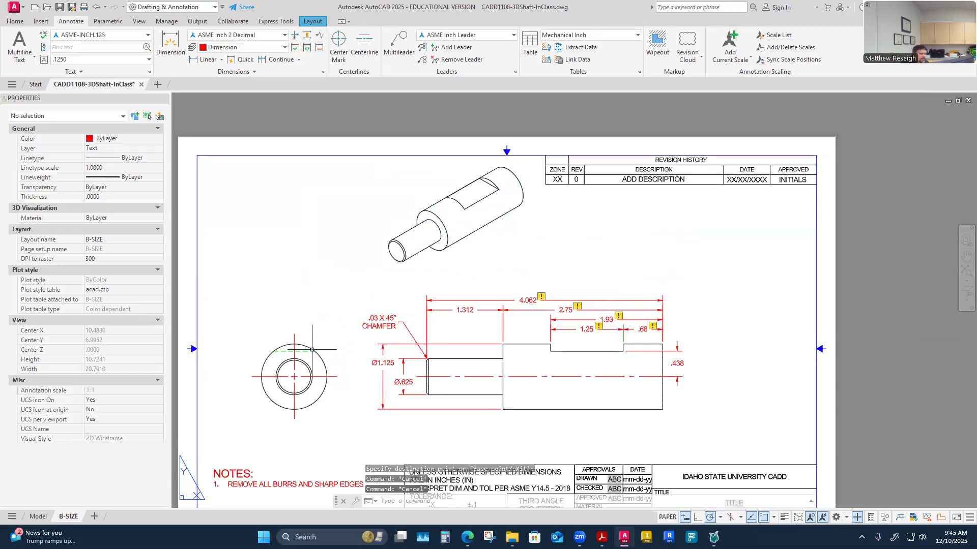
Step: Move the isometric view over the upper-left corner of the sheet, partly outside the border
left_click(462, 222)
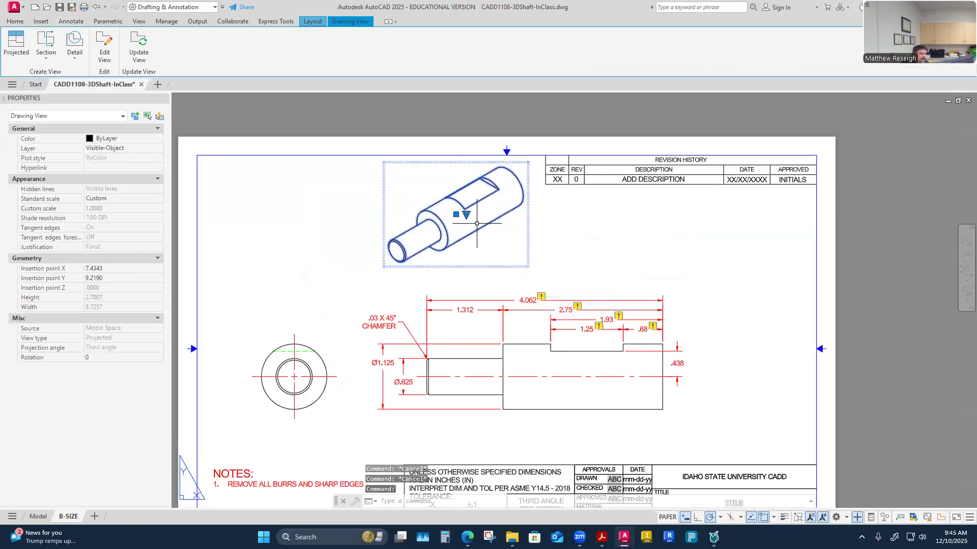
scroll(462, 221, "down", 2)
left_click(465, 219)
left_click(314, 219)
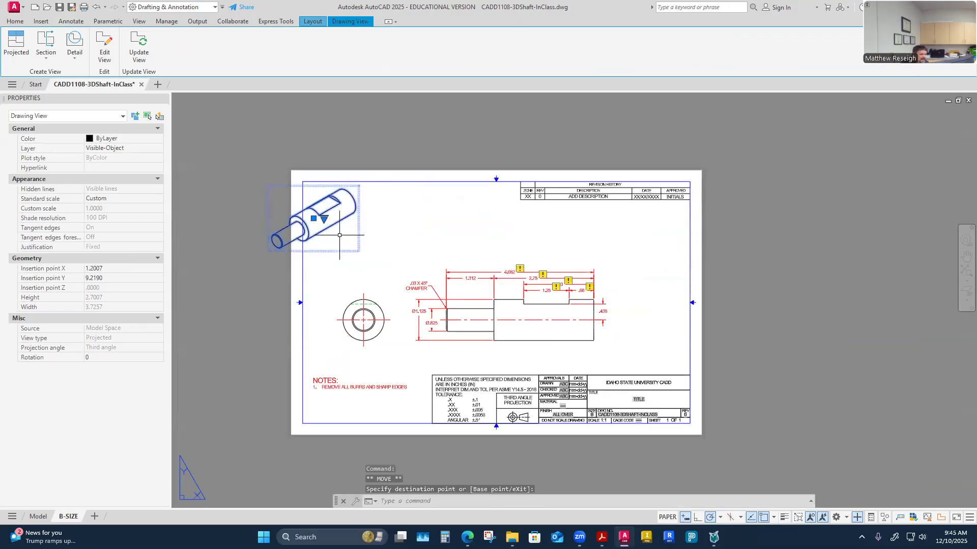
key("Escape")
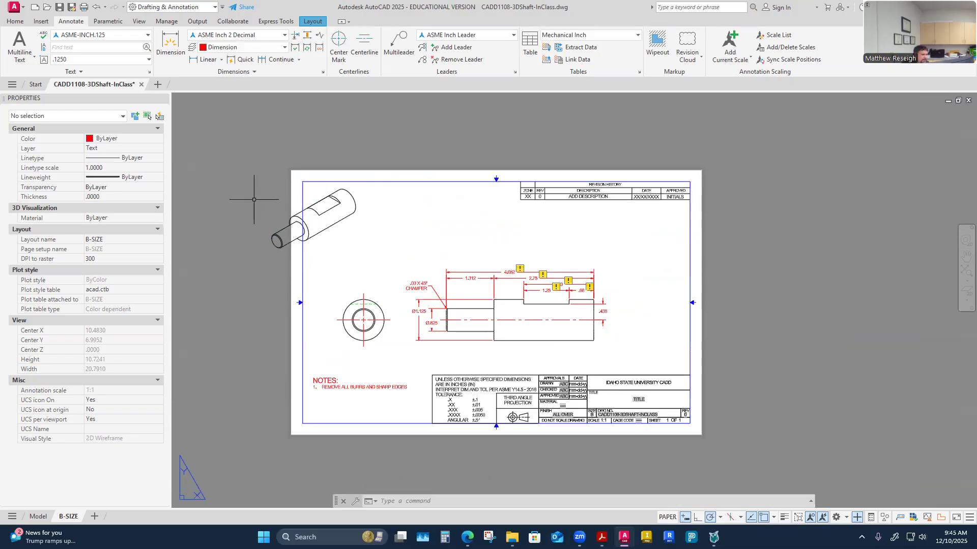
Step: Move the isometric view back inside the border, into the open area above and between the end view and the front view
left_click(332, 216)
left_click(314, 219)
left_click(427, 219)
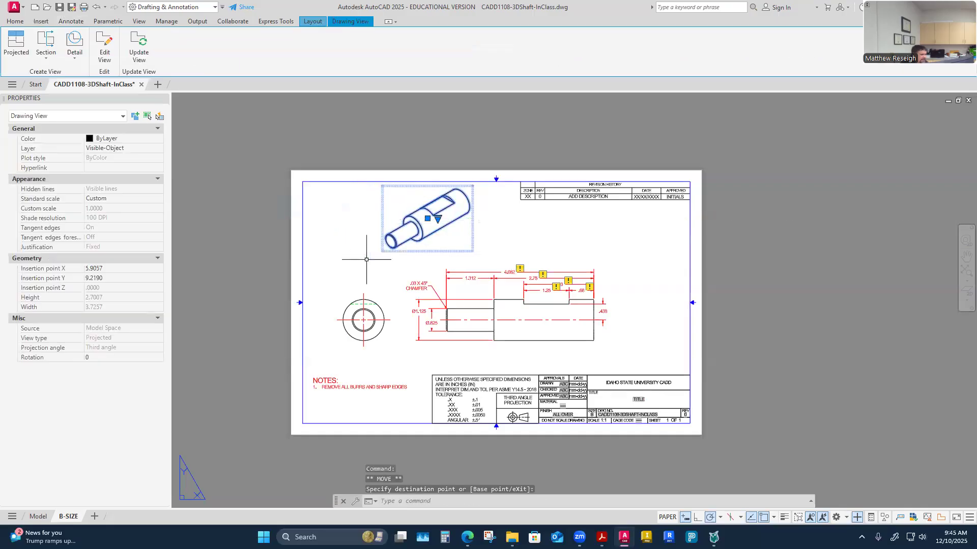
left_click(427, 218)
key("Escape")
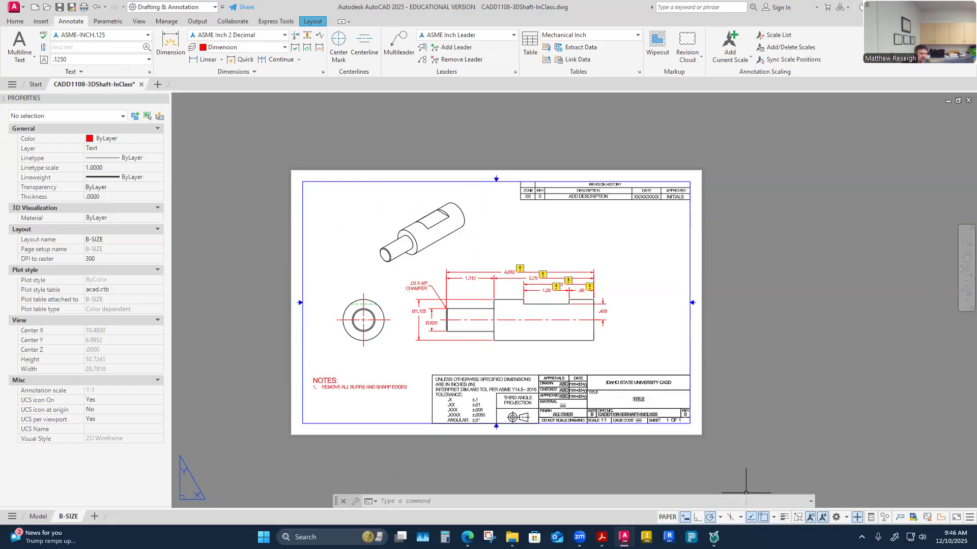
Step: Turn off the annotation monitor
left_click(858, 518)
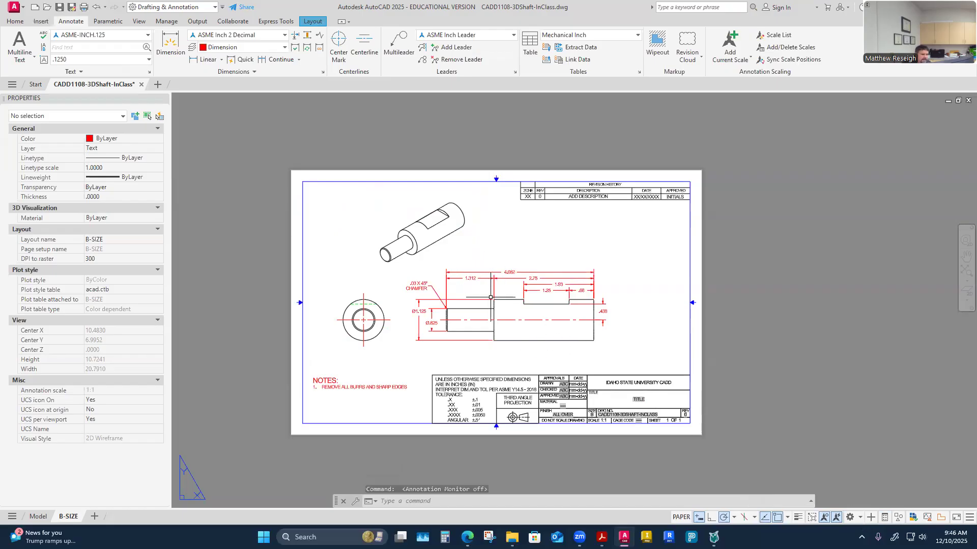
Step: Examine the sheet's view placement, the end view's center mark and the front view's dimension spacing
scroll(457, 307, "up", 2)
scroll(307, 347, "up", 2)
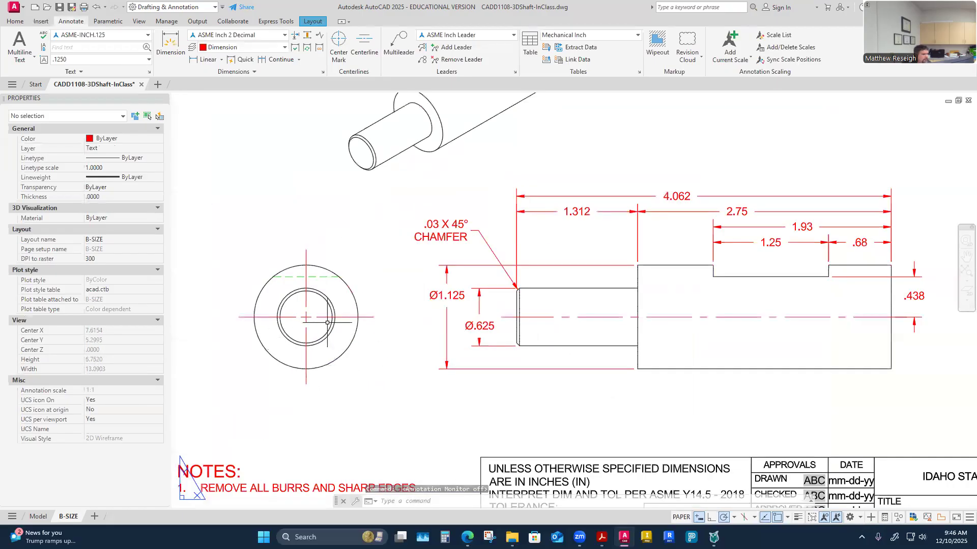
scroll(300, 311, "down", 4)
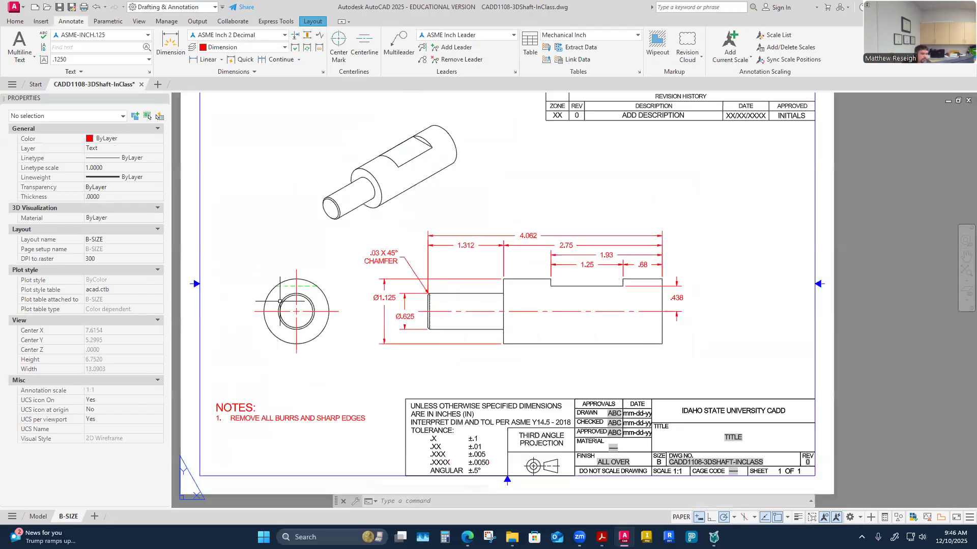
scroll(296, 298, "up", 4)
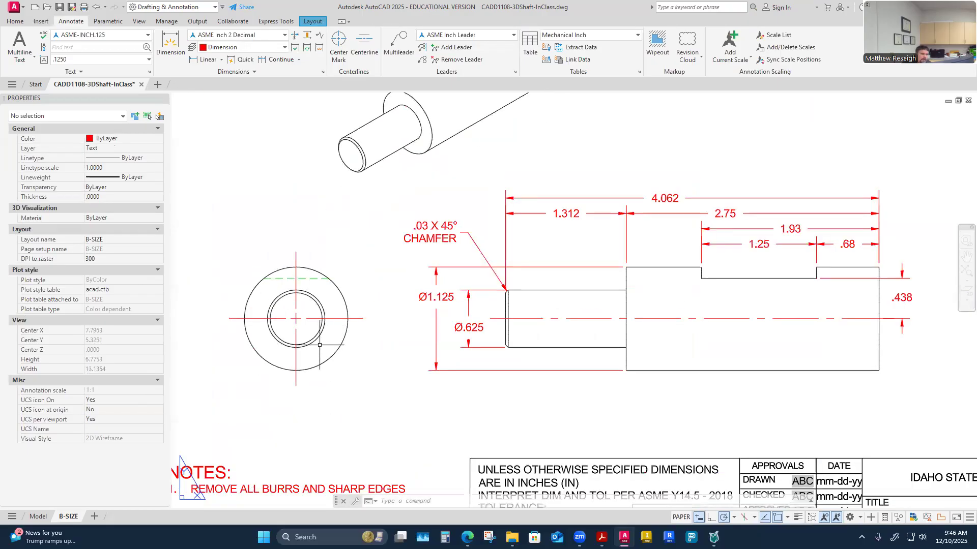
scroll(329, 357, "down", 4)
scroll(379, 254, "up", 2)
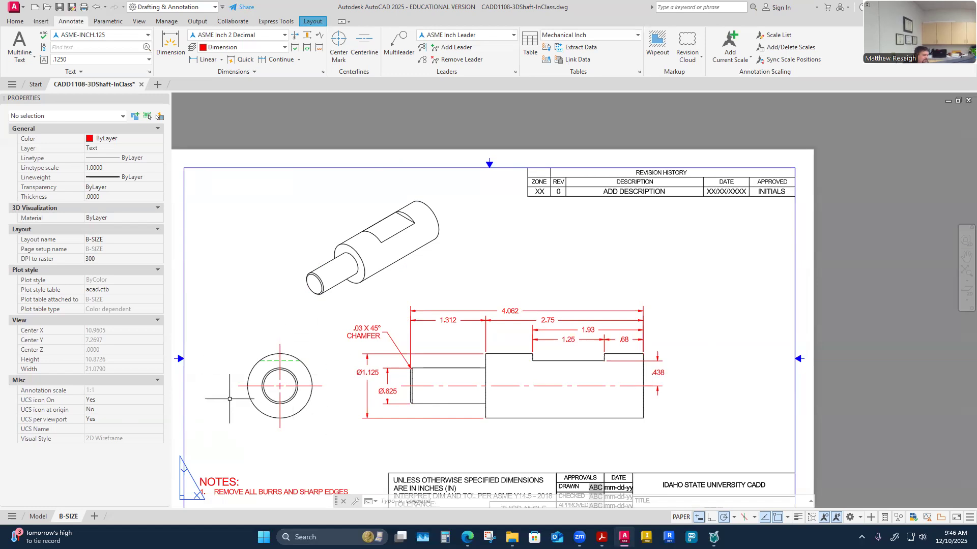
mouse_move(280, 420)
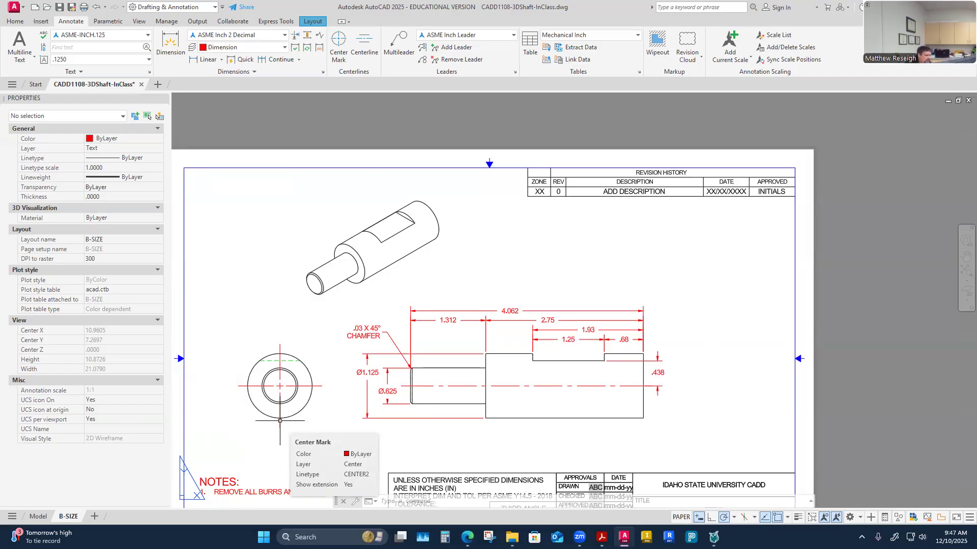
scroll(401, 387, "up", 2)
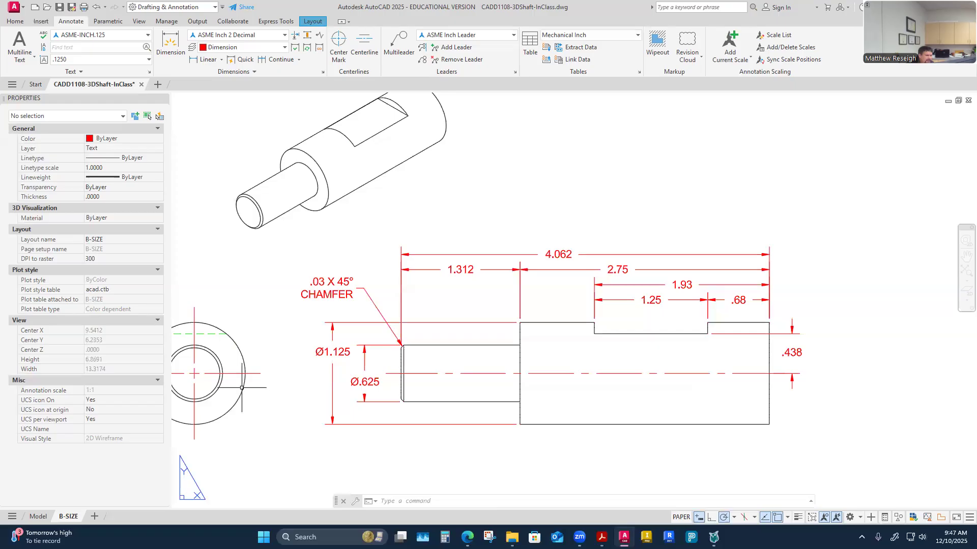
scroll(424, 350, "down", 2)
scroll(358, 370, "up", 2)
scroll(361, 371, "down", 2)
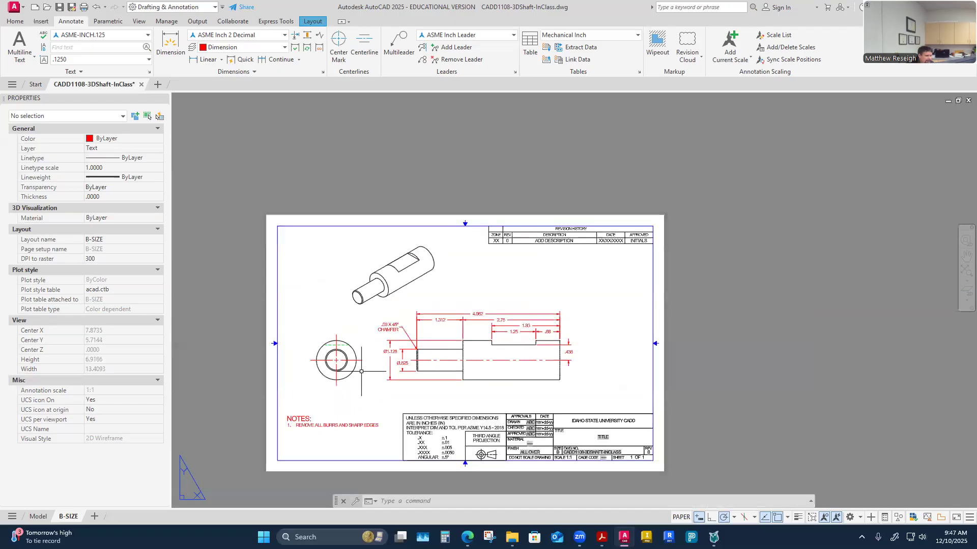
scroll(366, 373, "up", 2)
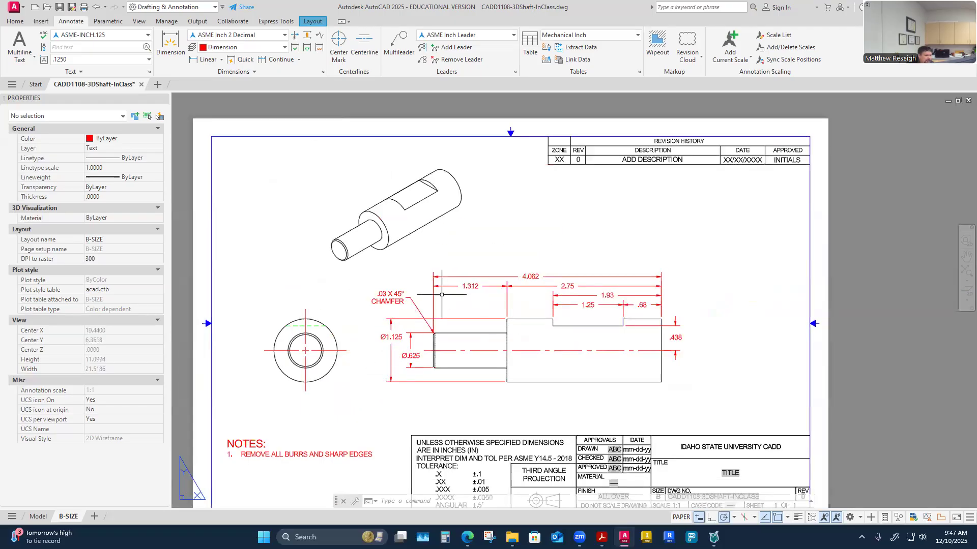
Step: Edit the revision block's attributes, entering the approver's initials as APPROVED and 12/10/2025 as the DATE
double_click(787, 160)
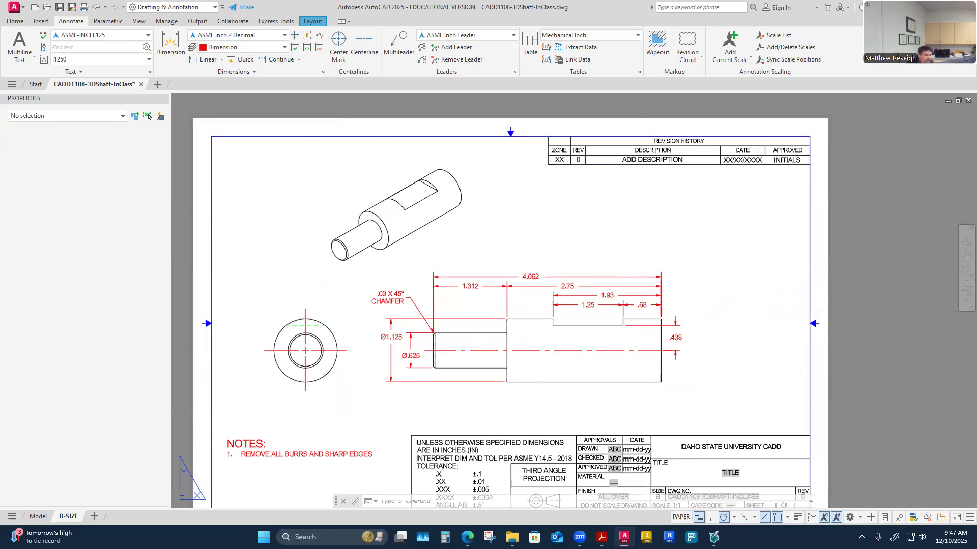
type("MR")
key("Return")
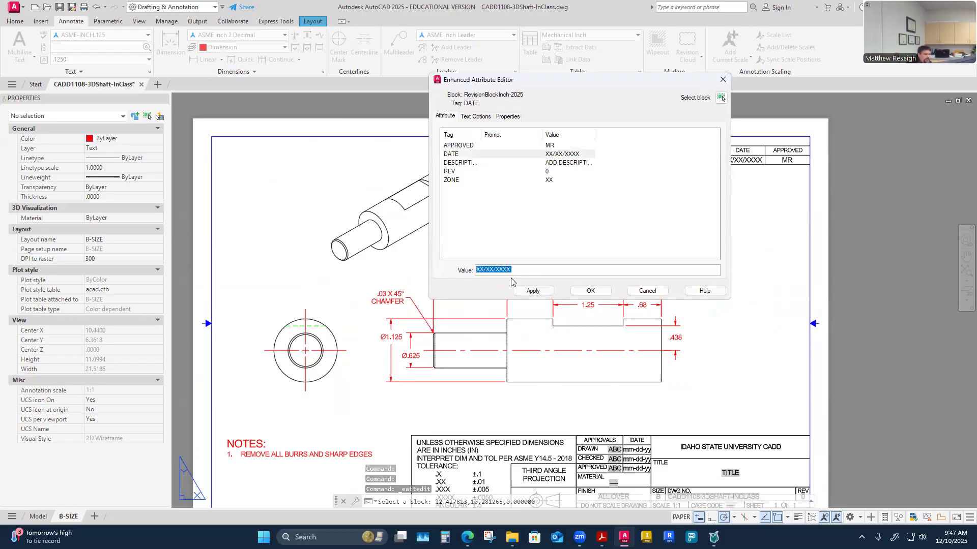
type("12/10/2025")
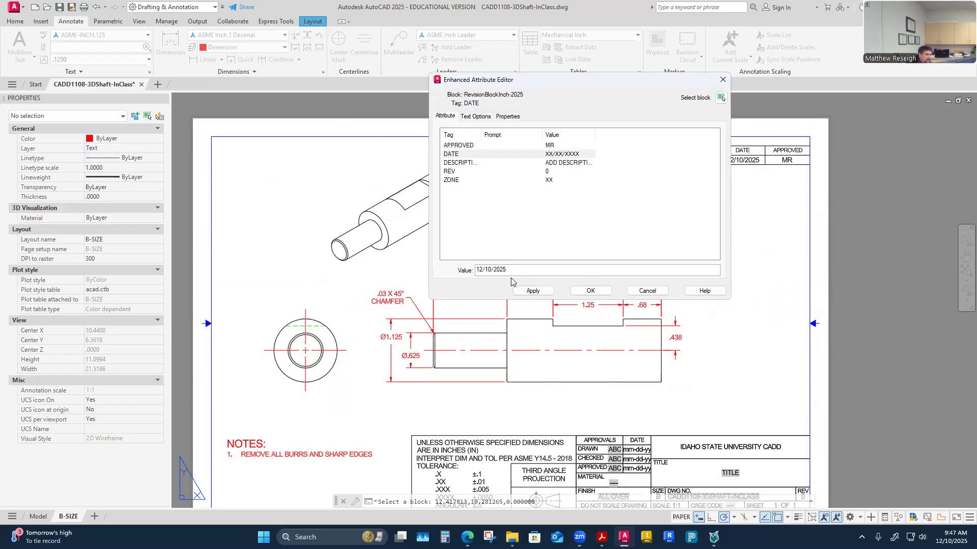
key("Return")
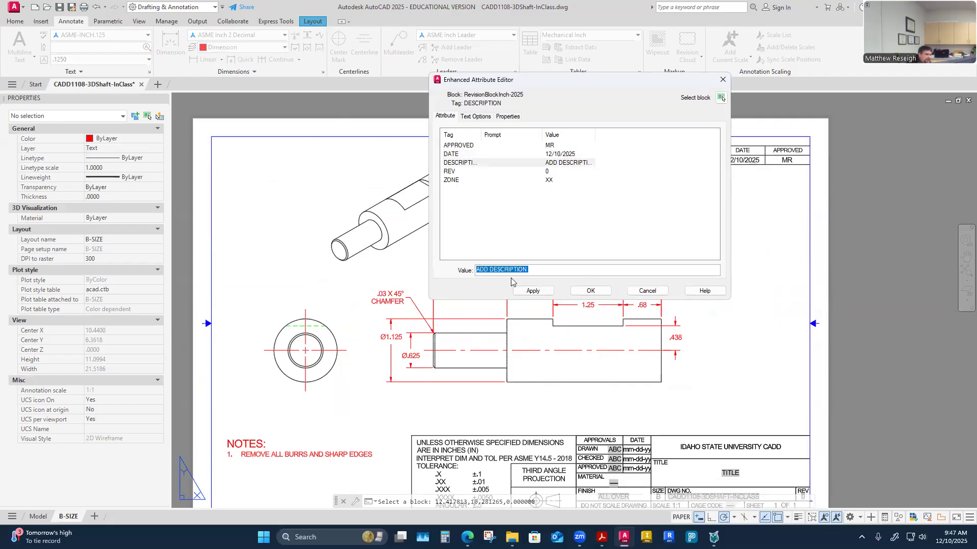
Step: Set the revision block's description to SENT TO PRODUCTION and its zone to NA, and apply the attribute changes
type("SENT TO PRODUCTION")
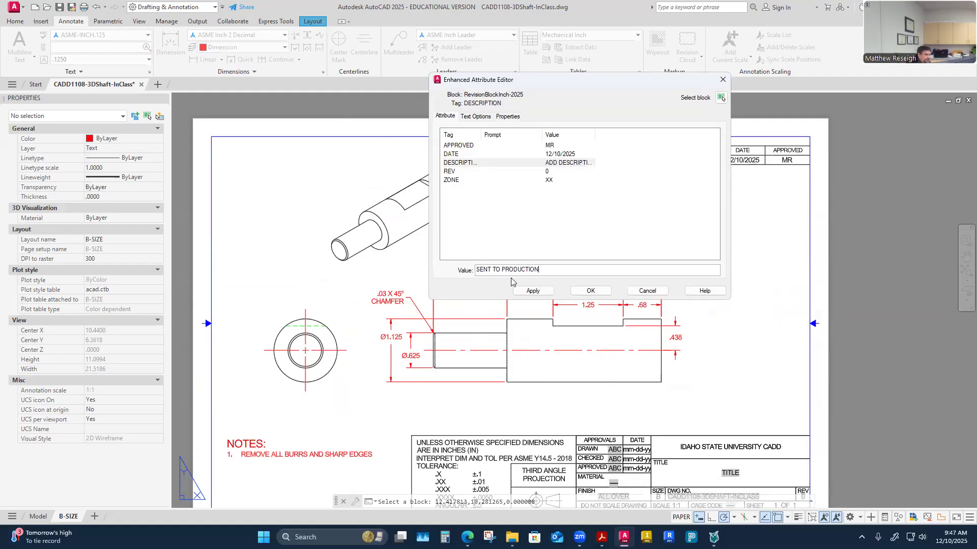
key("Return")
key("Return")
type("NA")
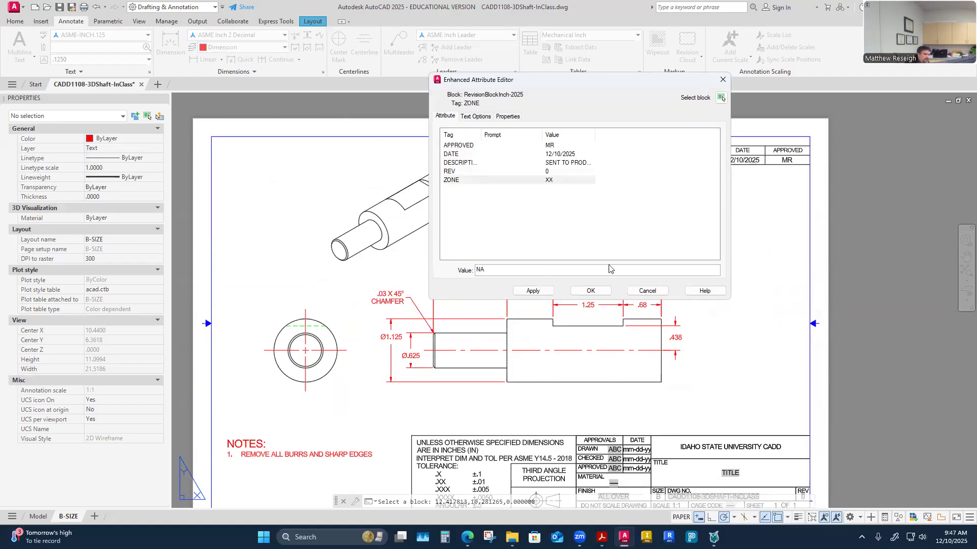
left_click(534, 292)
left_click(591, 291)
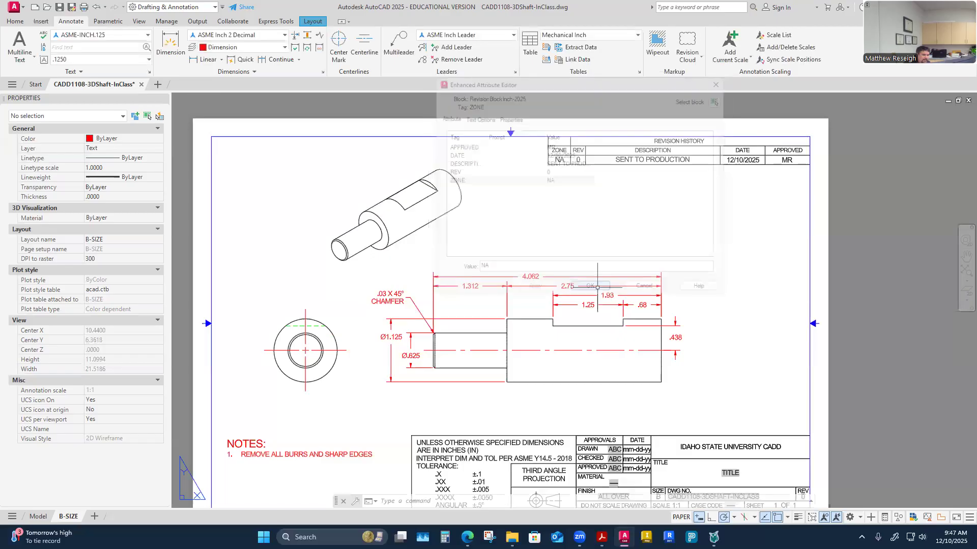
Step: Check the SCALE attribute in the title block, leaving its attributes unedited
scroll(621, 386, "down", 2)
scroll(621, 399, "up", 2)
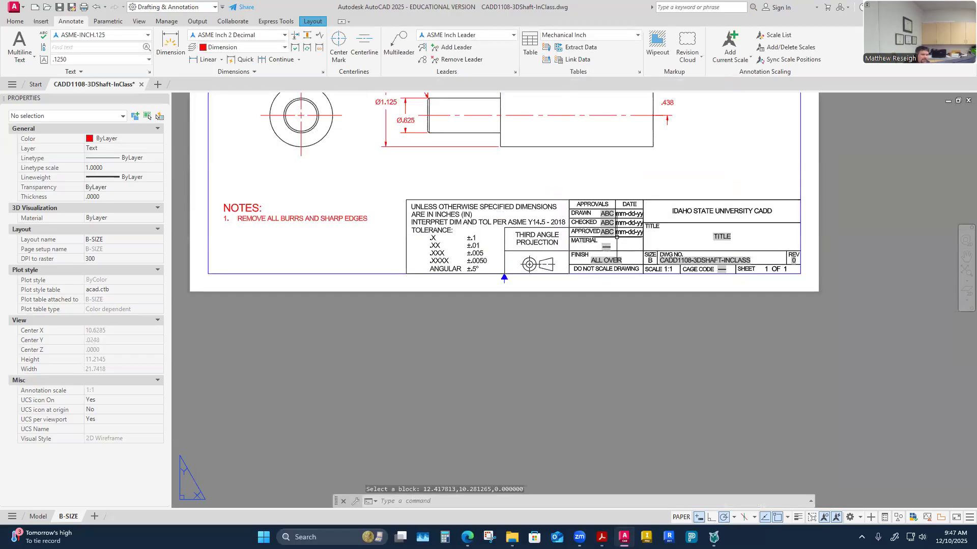
left_click(630, 257)
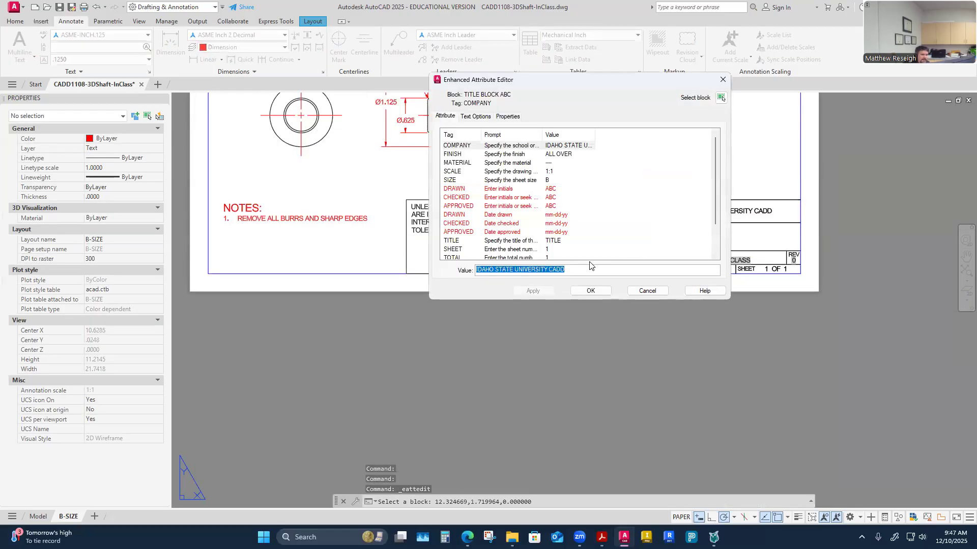
left_click(556, 173)
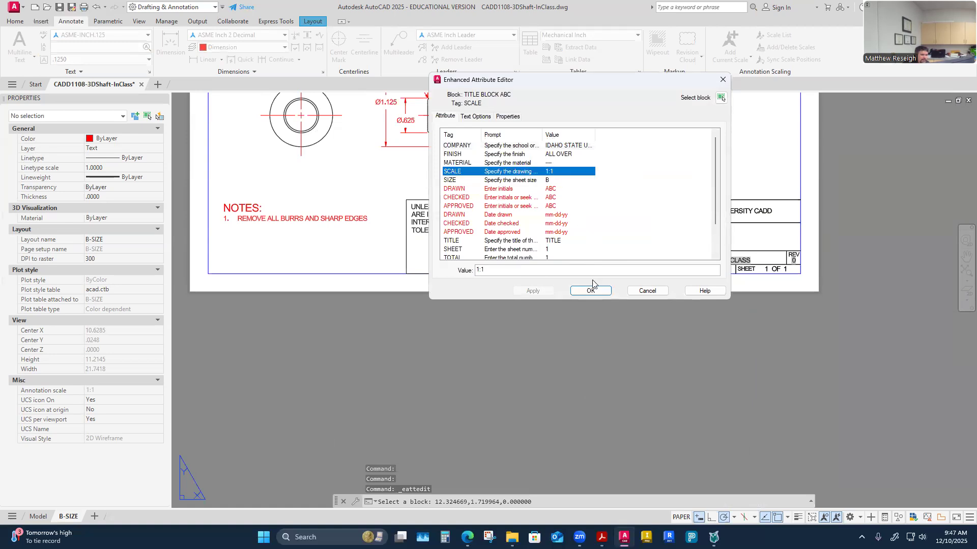
left_click(642, 294)
Step: Inspect the front view's properties and check the end view's scale by editing that view
scroll(513, 248, "down", 4)
scroll(505, 230, "up", 6)
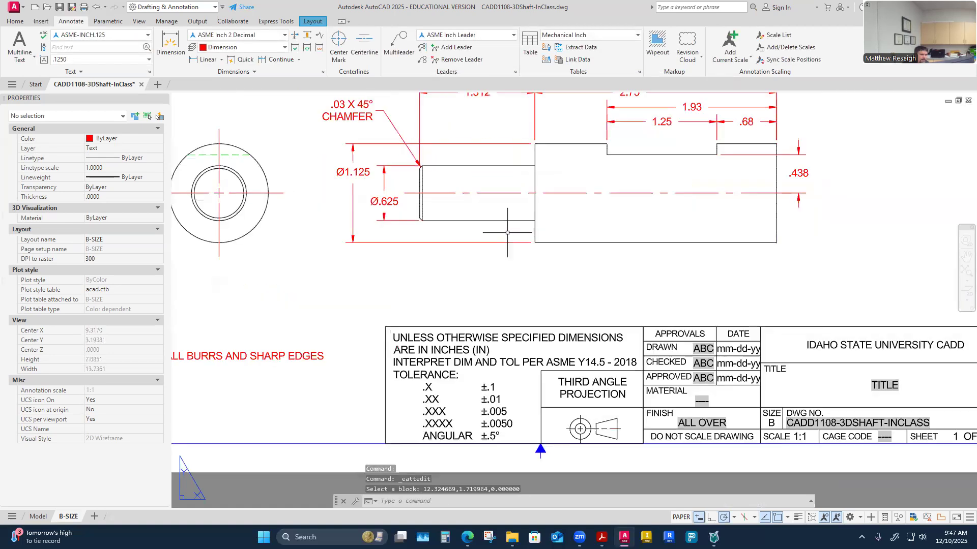
left_click(492, 231)
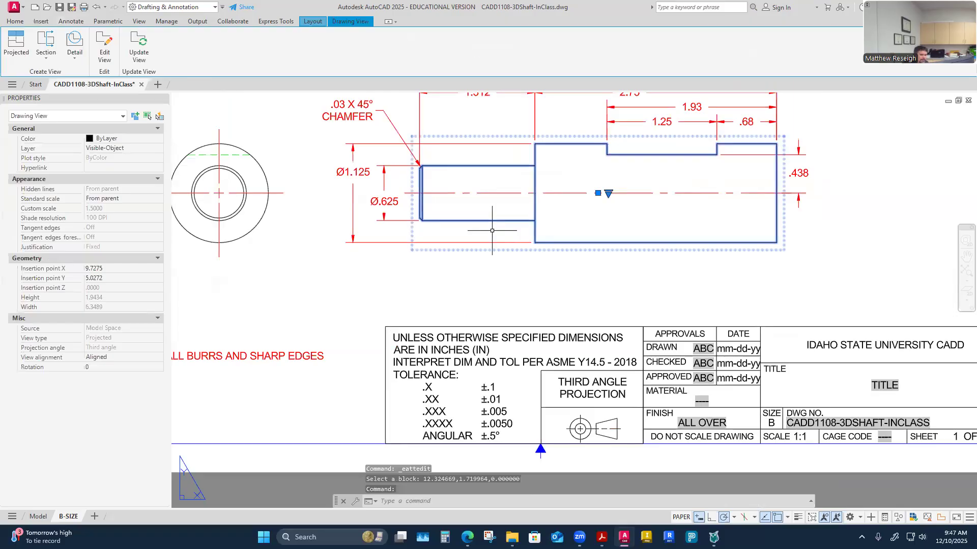
key("Escape")
key("Escape")
left_click(264, 240)
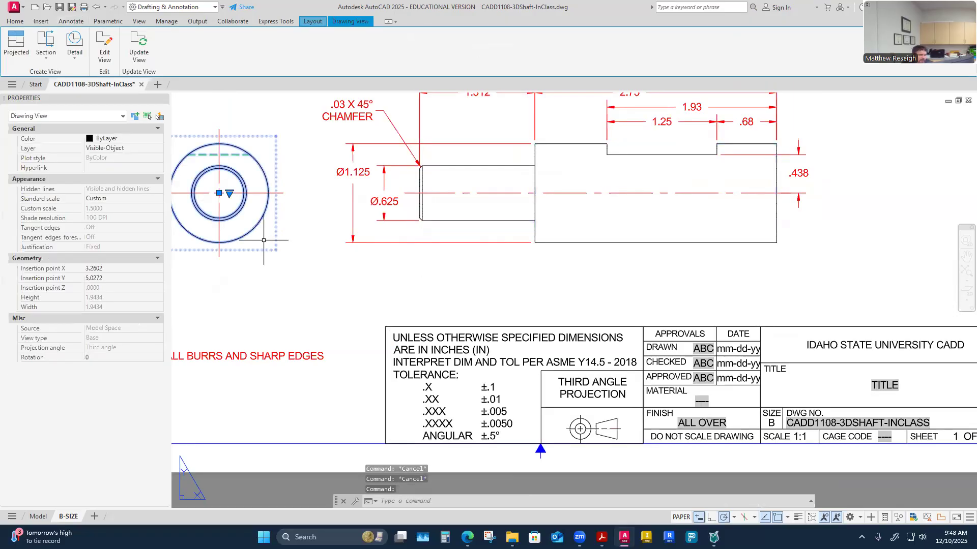
right_click(264, 242)
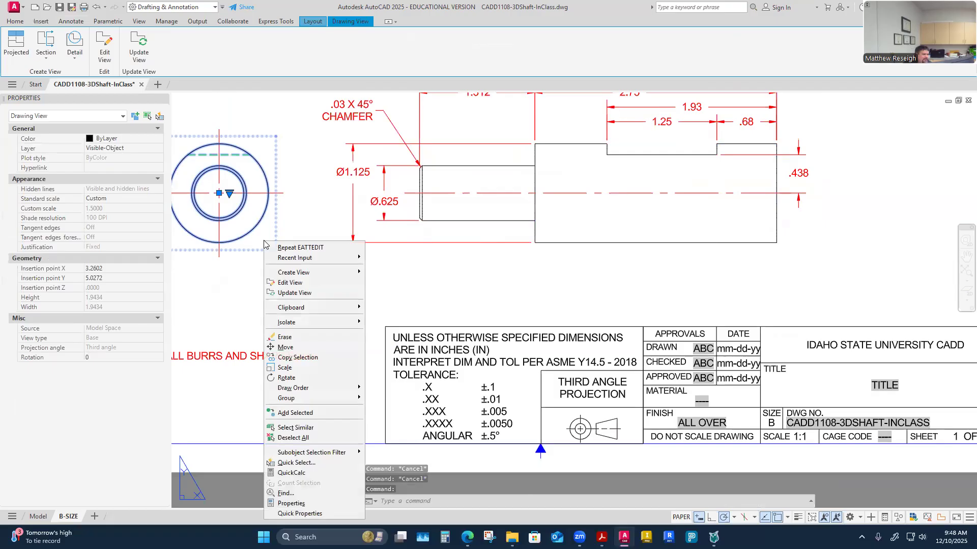
left_click(290, 282)
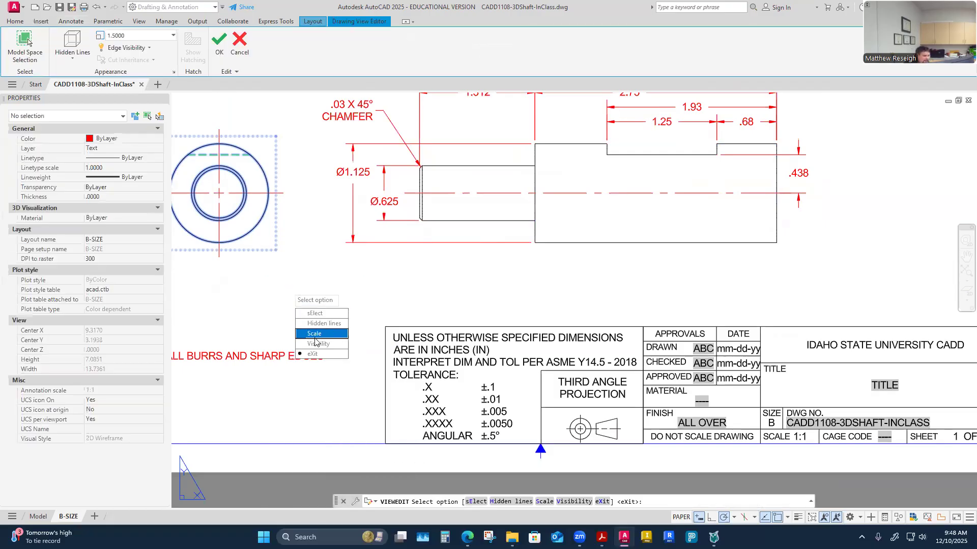
left_click(313, 336)
key("Return")
key("Return")
double_click(695, 365)
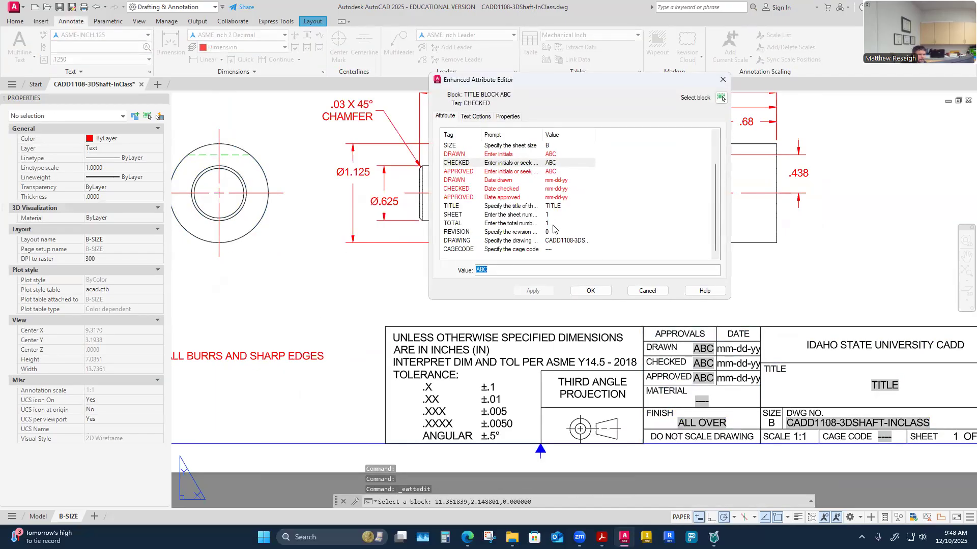
key("Escape")
key("Escape")
left_click(298, 312)
key("Escape")
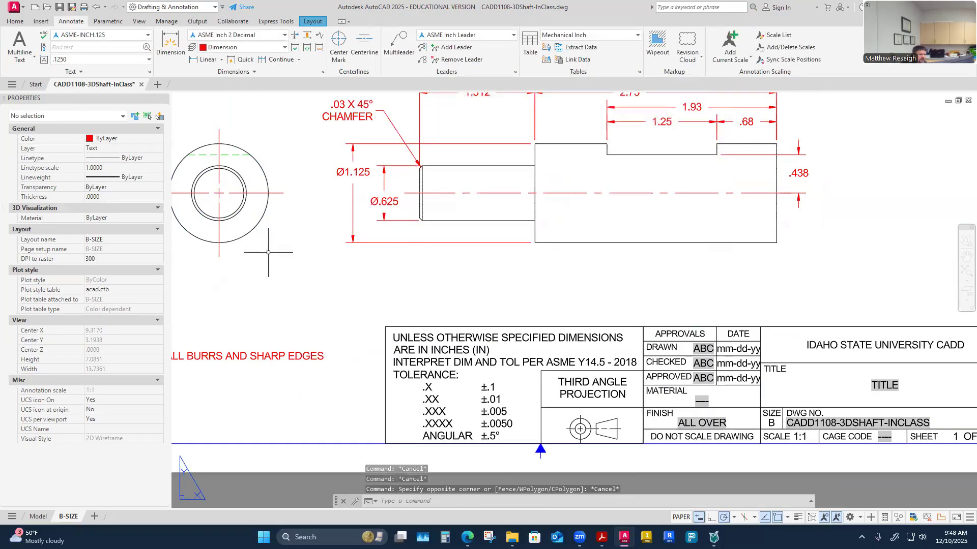
Step: Query the end view's scale again through its Edit View scale option, without changing it
left_click(256, 223)
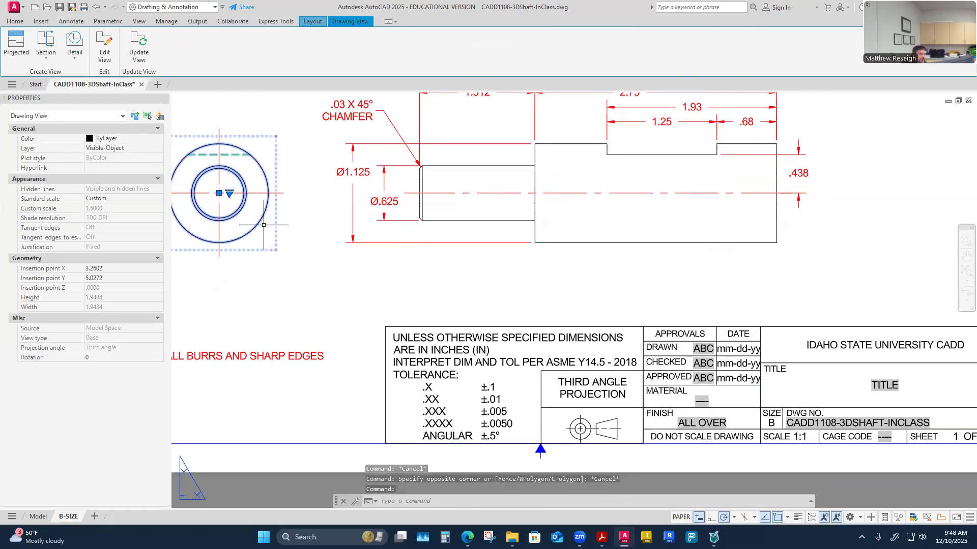
right_click(264, 224)
left_click(285, 267)
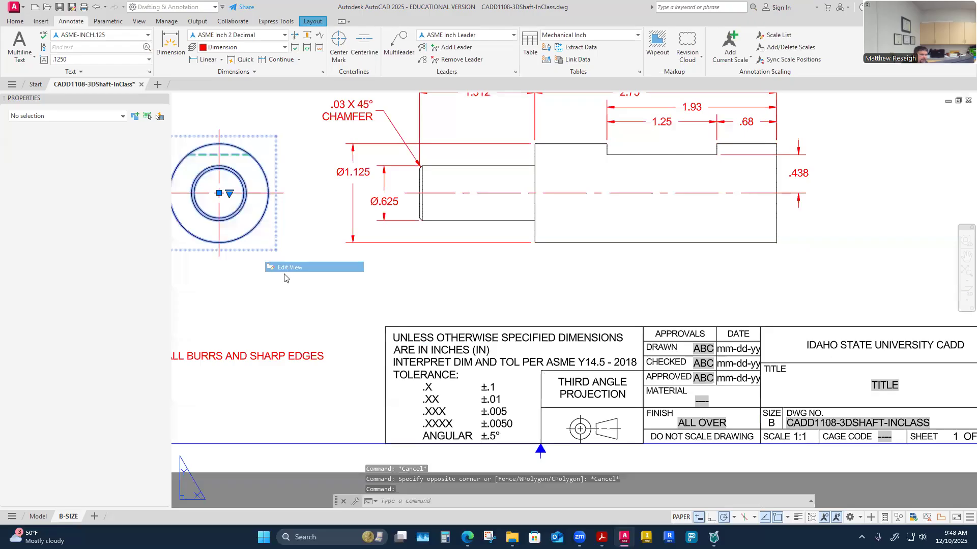
left_click(318, 314)
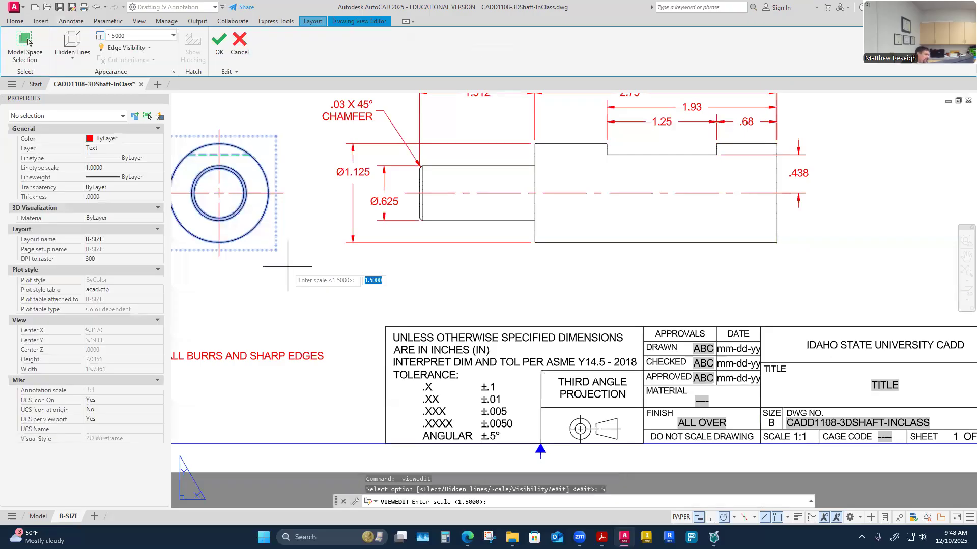
key("Escape")
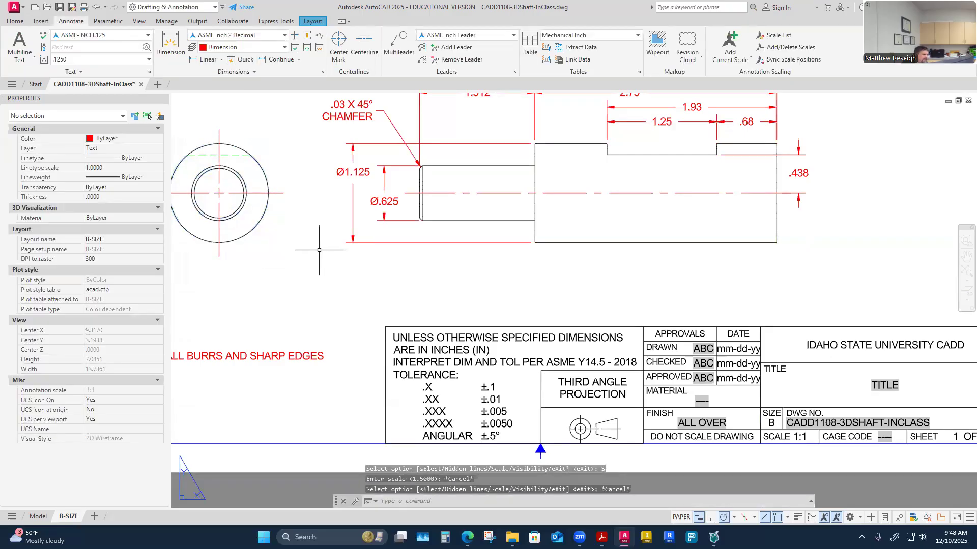
Step: Compare the custom scale property of the end view with that of the front view
left_click(226, 234)
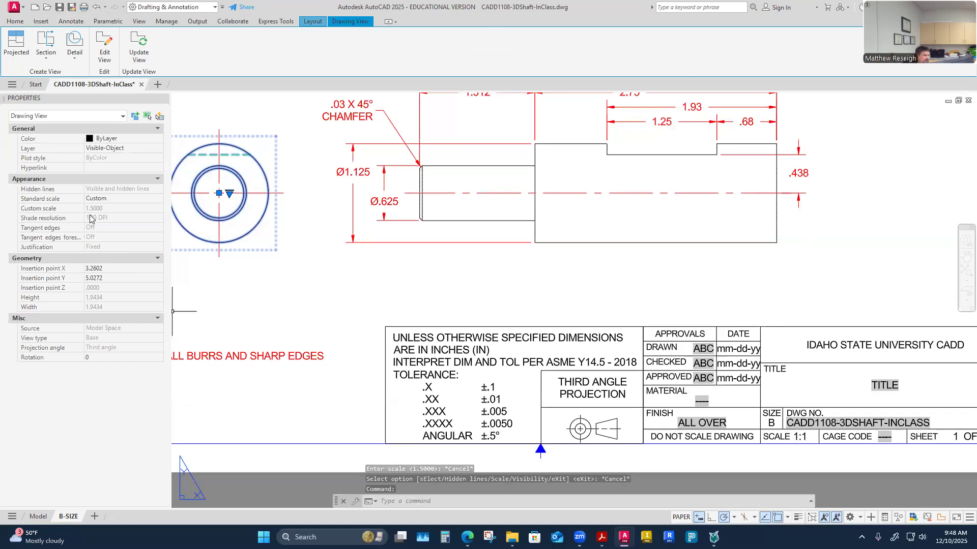
left_click(243, 319)
key("Escape")
key("Escape")
key("Escape")
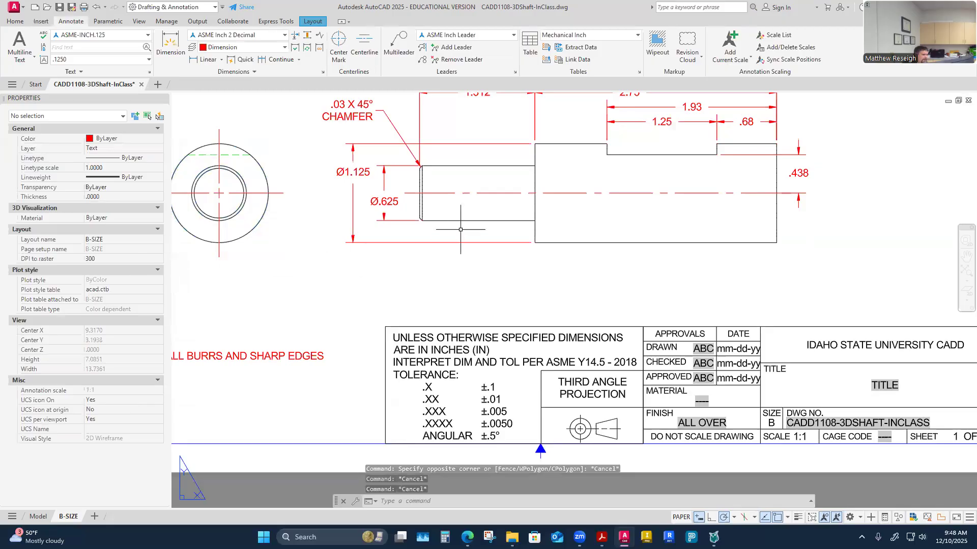
left_click(460, 230)
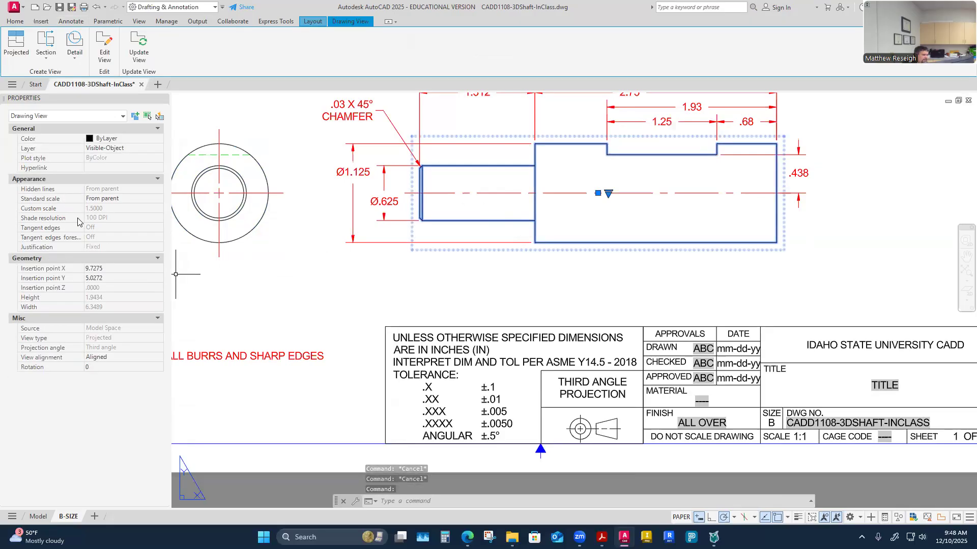
left_click(351, 318)
key("Escape")
key("Escape")
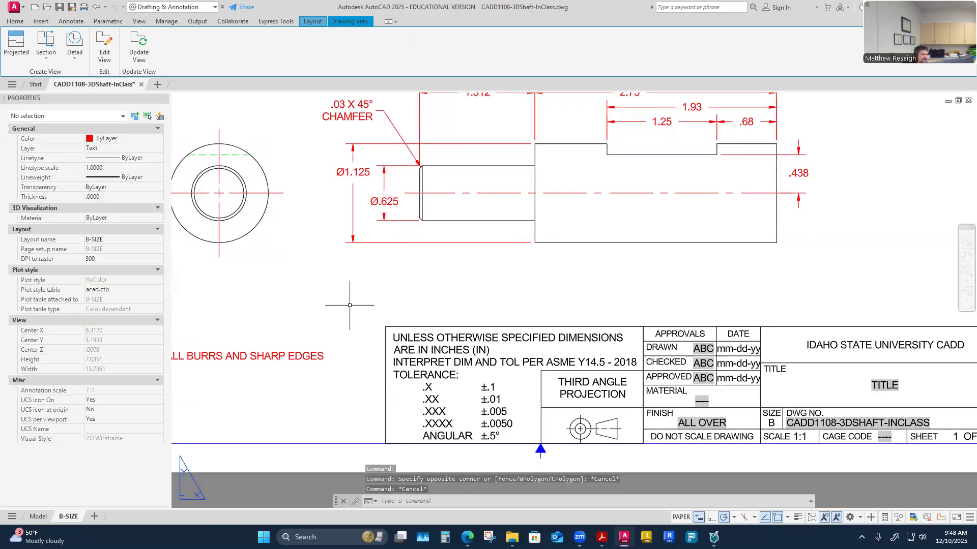
Step: Set the title block's SCALE attribute to 1:1.5
double_click(681, 389)
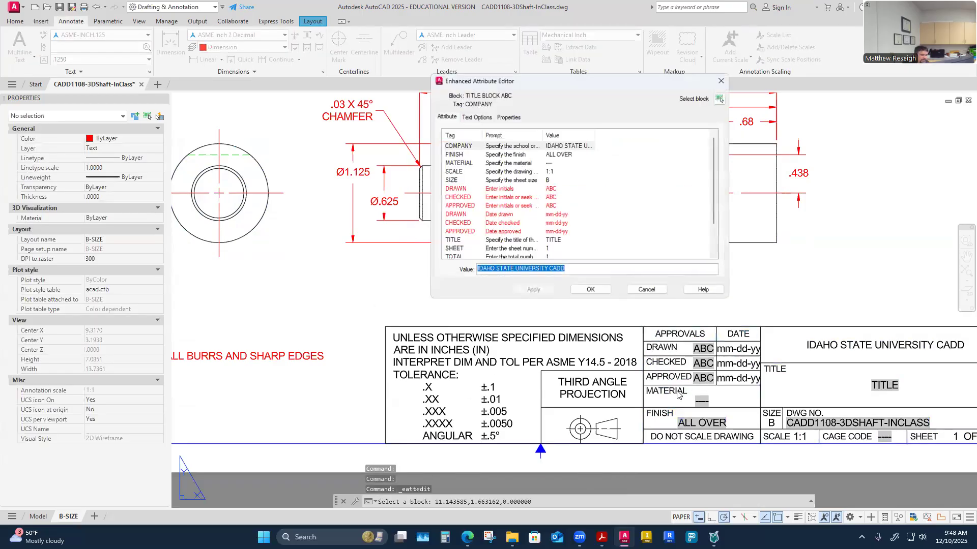
left_click(551, 173)
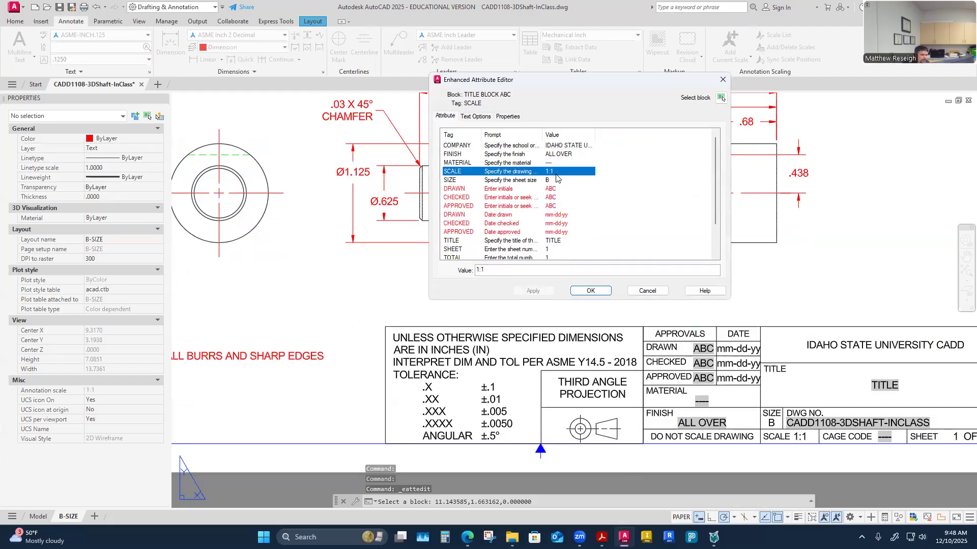
left_click(494, 274)
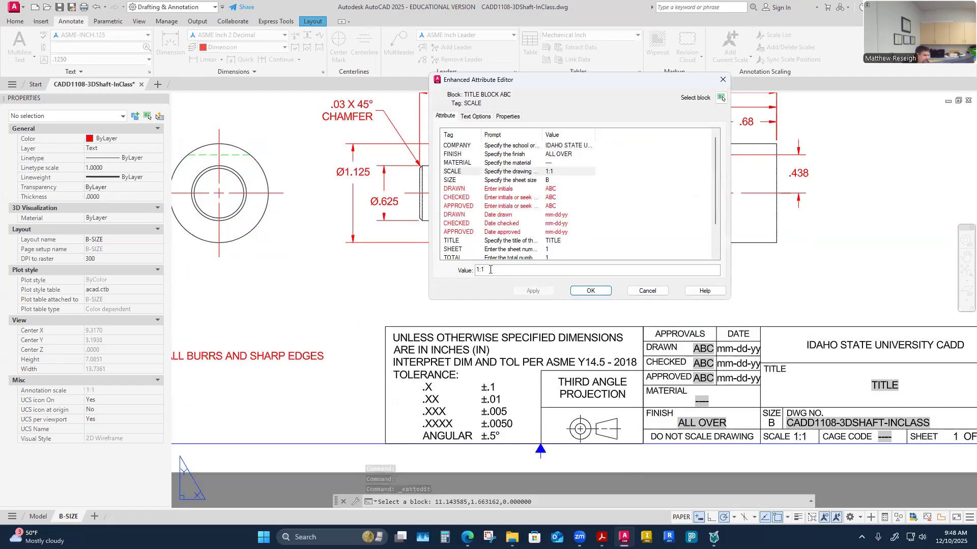
type(".5")
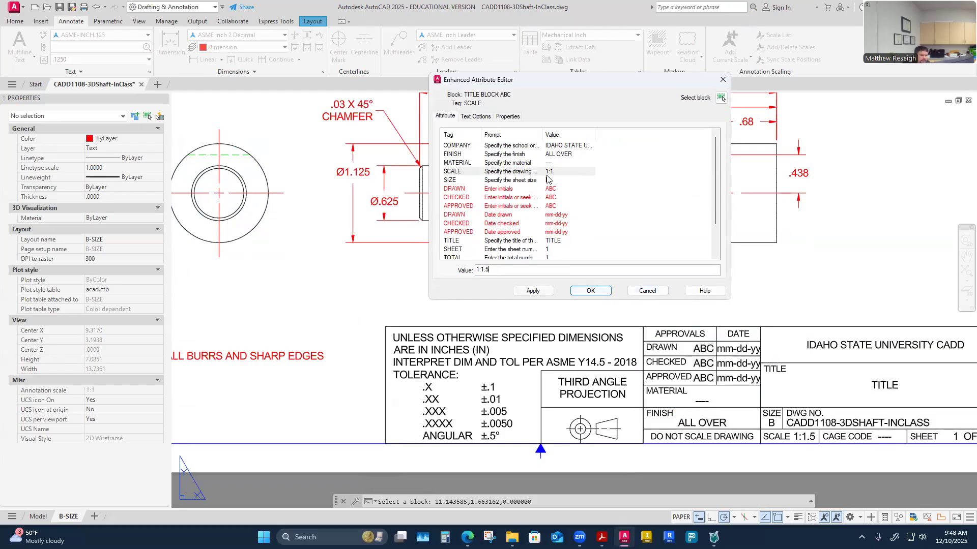
Step: Enter the drafter's initials as DRAWN in the title block and set the date drawn to 12-10-25
left_click(550, 190)
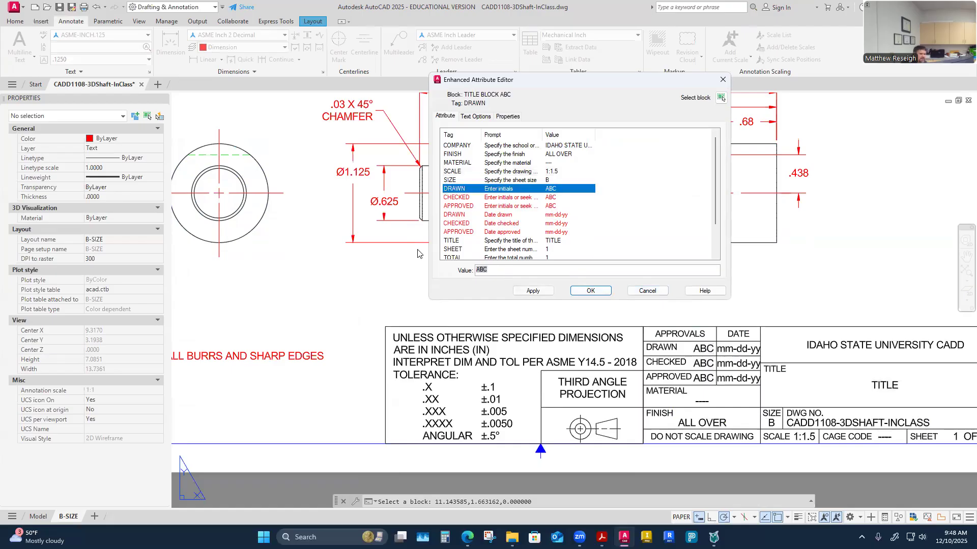
left_click(493, 269)
type("MR")
key("Return")
key("Return")
key("Return")
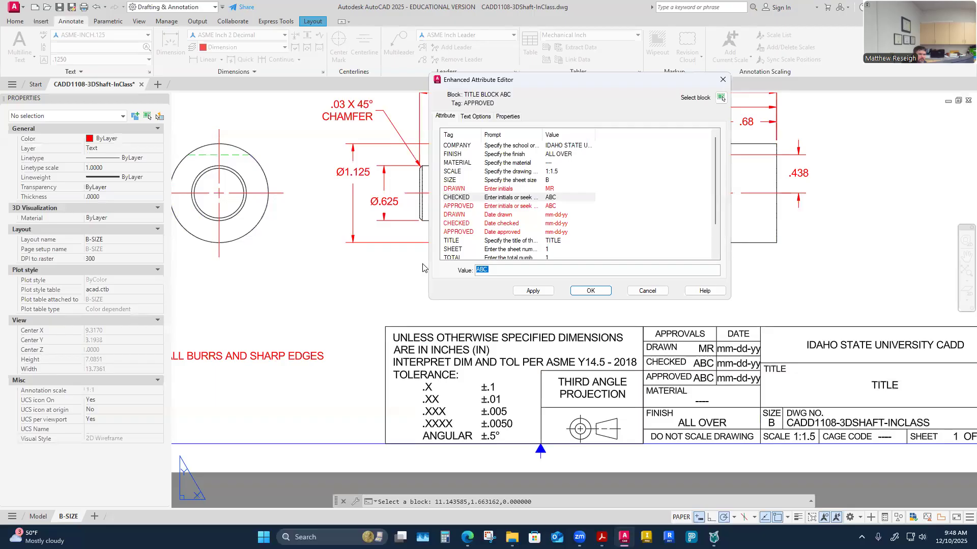
type("12-10-25")
key("Return")
Step: Set the title block's TITLE attribute to CADD 1108 3D SHAFT IN CLASS and accept the attribute changes
left_click(562, 249)
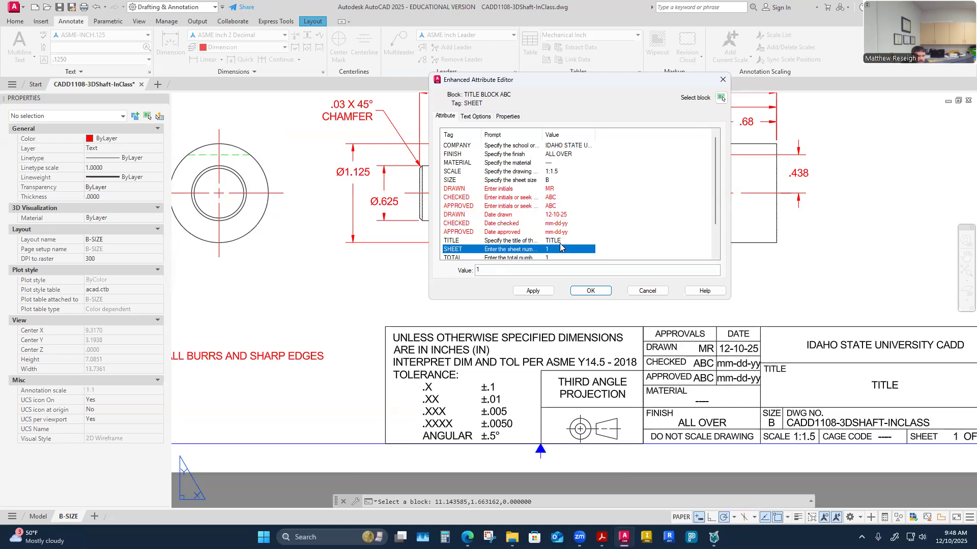
left_click(558, 242)
key("Tab")
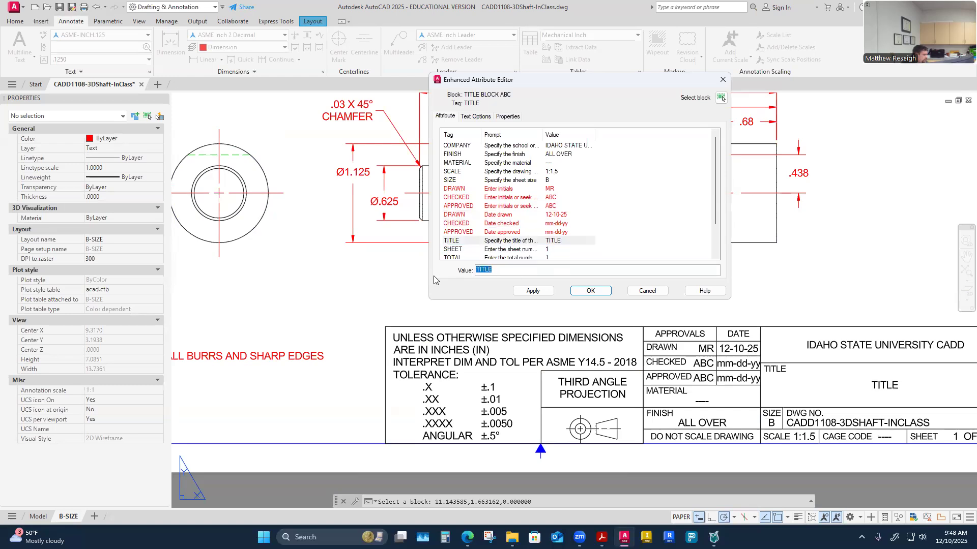
type("CADD 1108 ")
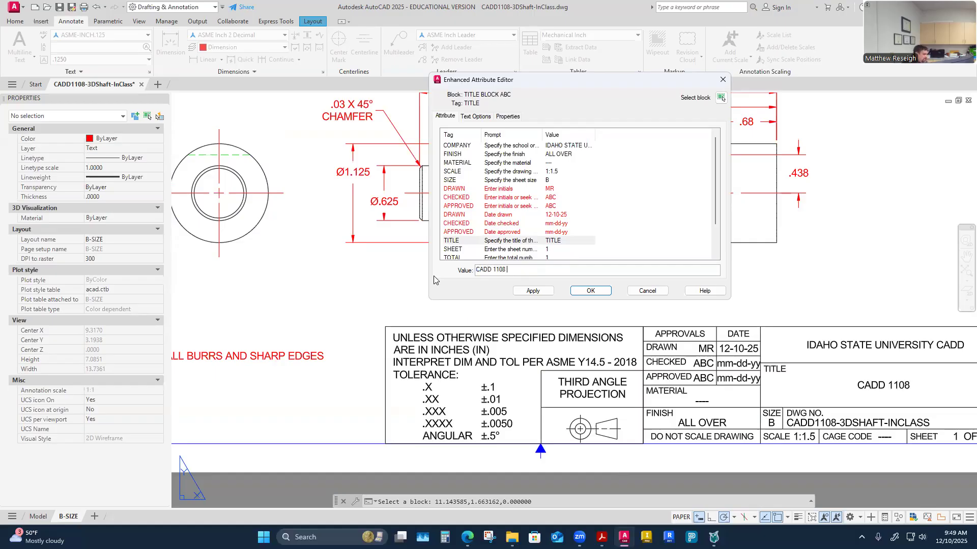
type("3D SHAFT IN")
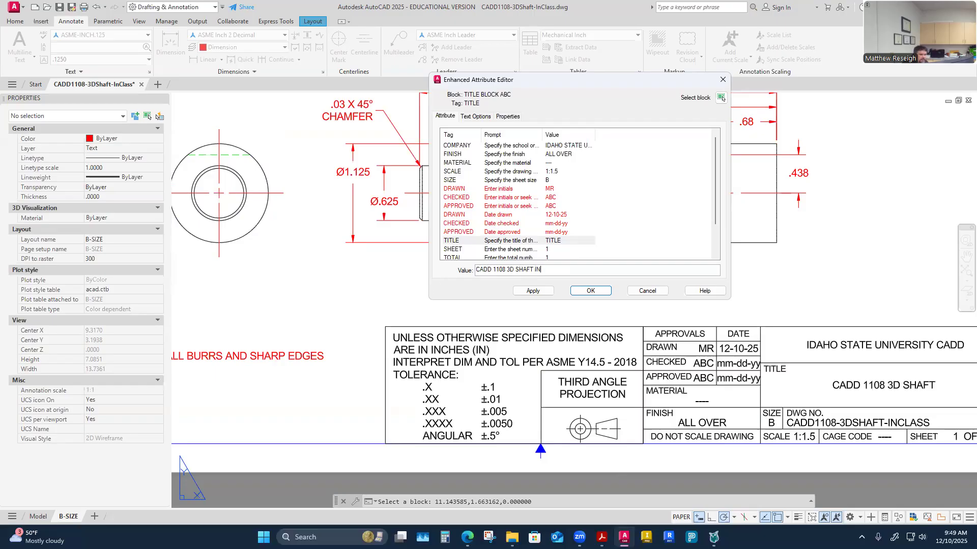
type(" CLASS")
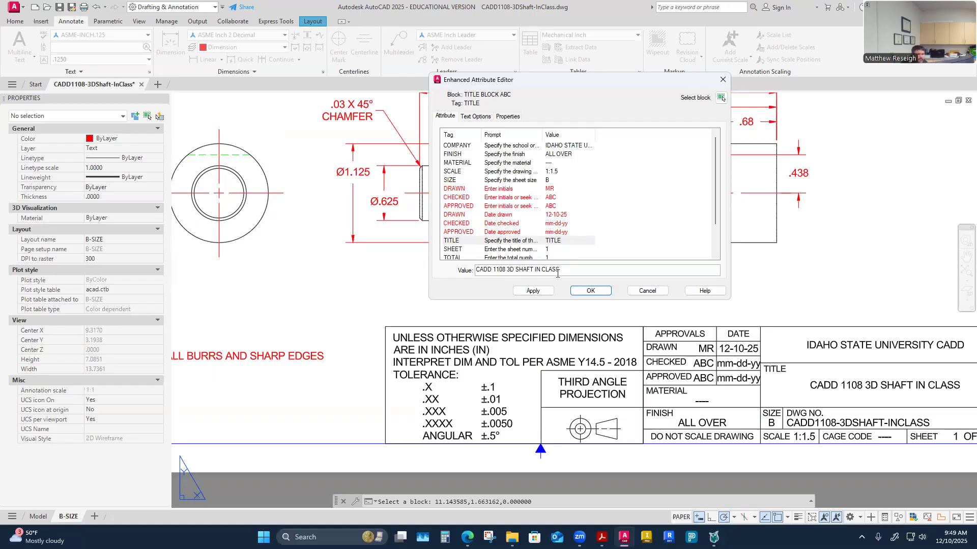
left_click(590, 291)
Step: Preview the B-SIZE layout's plot, examine the views and dimensions up close, and leave without plotting
scroll(640, 345, "down", 5)
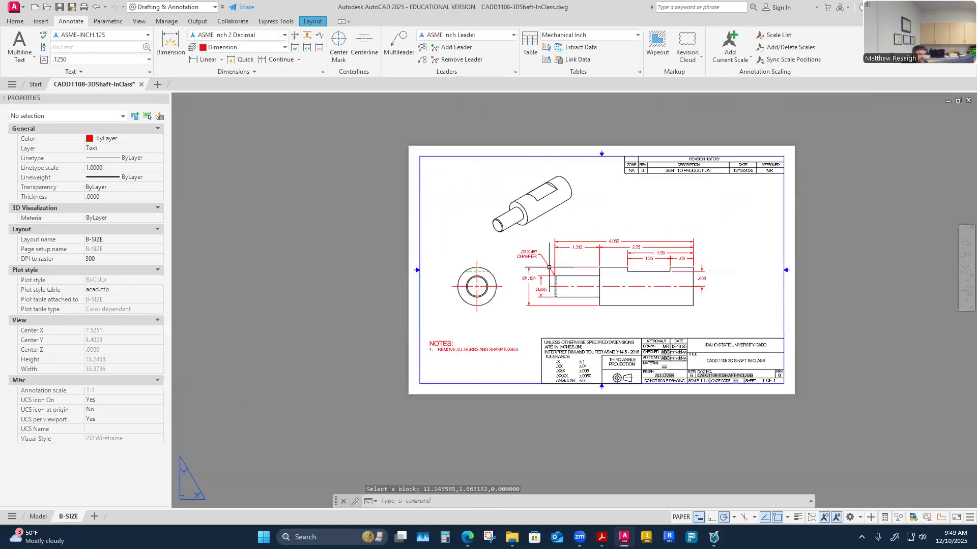
key("ctrl+p")
left_click(362, 401)
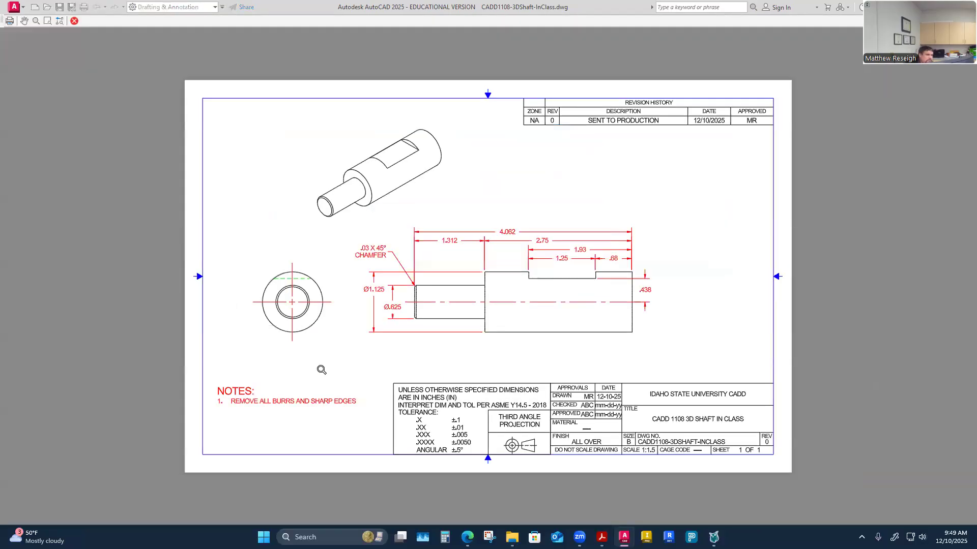
left_click_drag(320, 371, 386, 280)
scroll(415, 295, "up", 1)
scroll(415, 295, "down", 1)
scroll(402, 286, "up", 1)
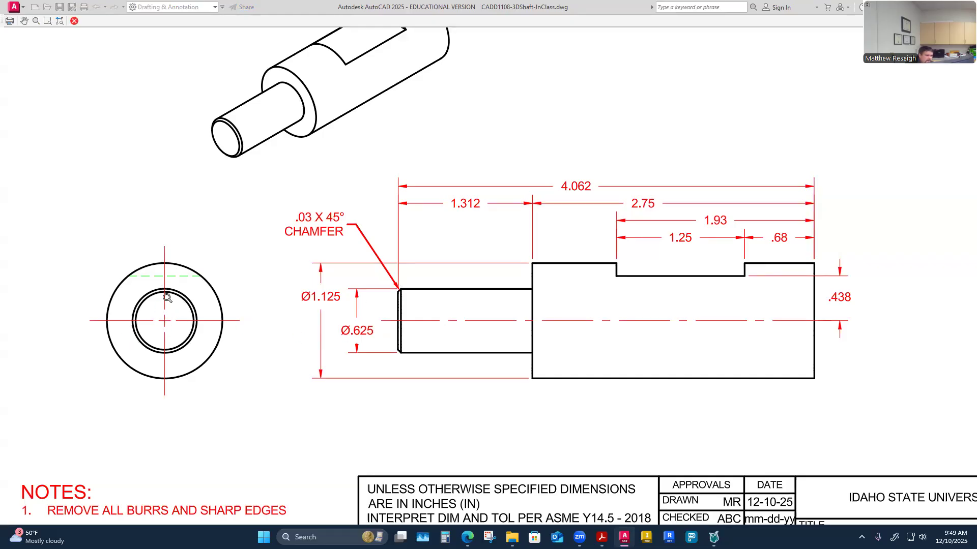
left_click(74, 21)
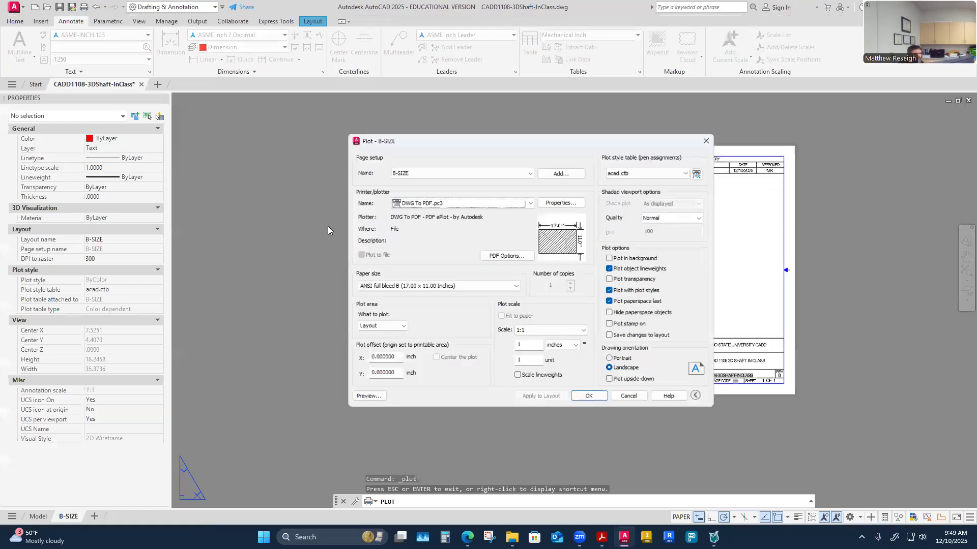
left_click(631, 403)
Step: Inspect the properties of the .03 X 45° CHAMFER multileader in the front view, leaving it unchanged
scroll(528, 267, "up", 2)
scroll(527, 267, "up", 2)
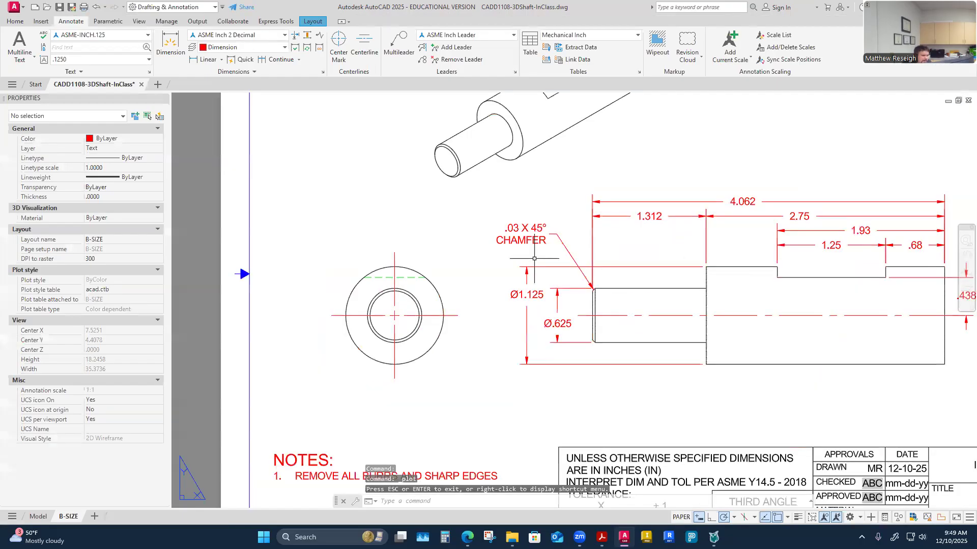
left_click(533, 241)
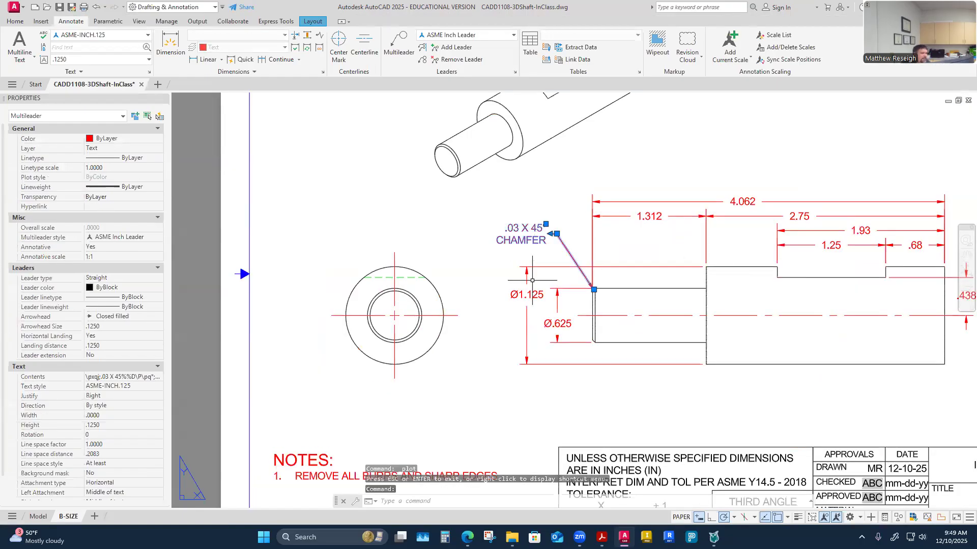
key("Escape")
key("Escape")
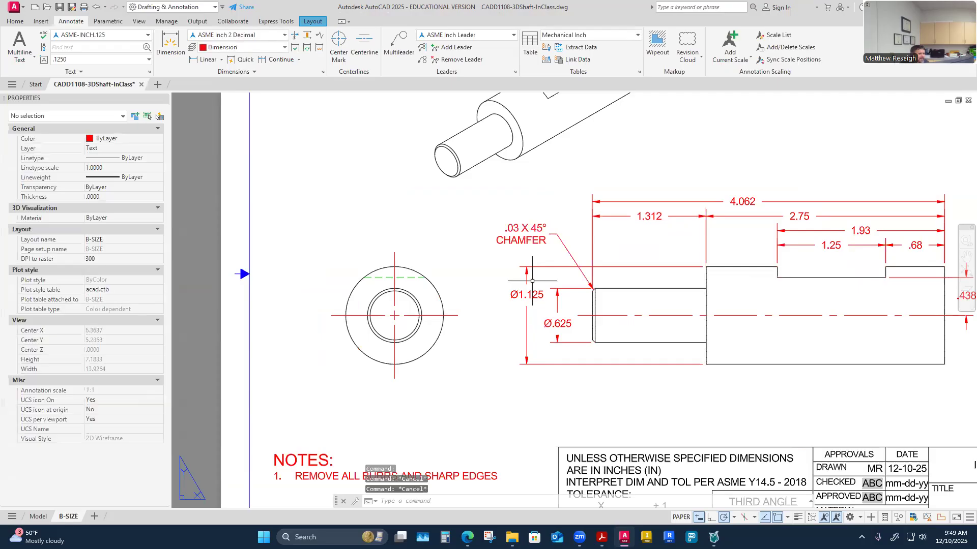
left_click(526, 240)
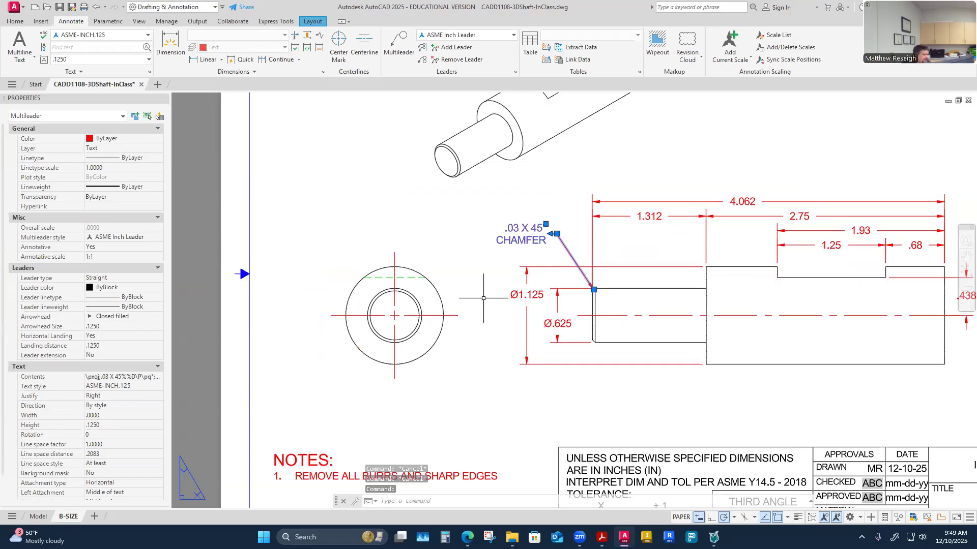
key("Escape")
key("Escape")
key("Escape")
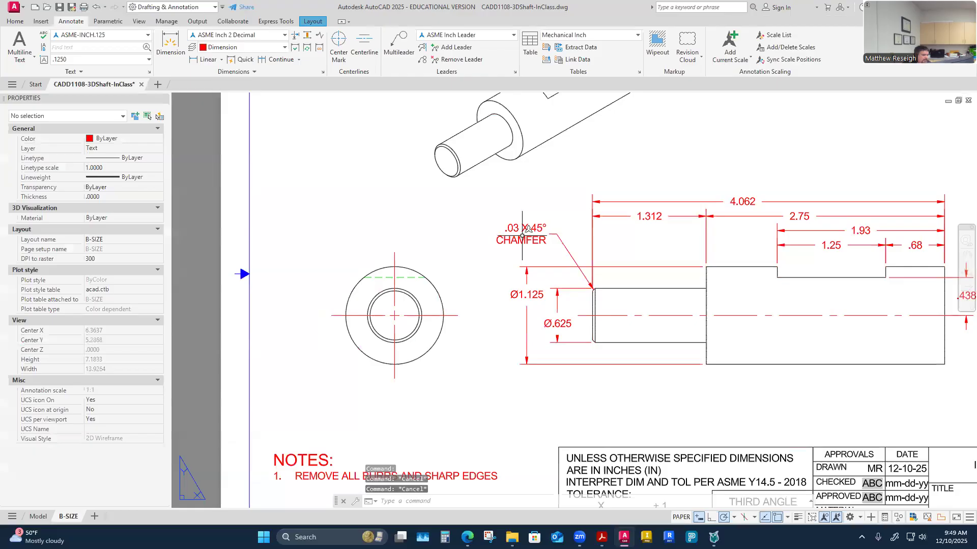
Step: Preview the B-SIZE layout's plot, examine the chamfer leader's line thickness up close, and leave without plotting
key("ctrl+p")
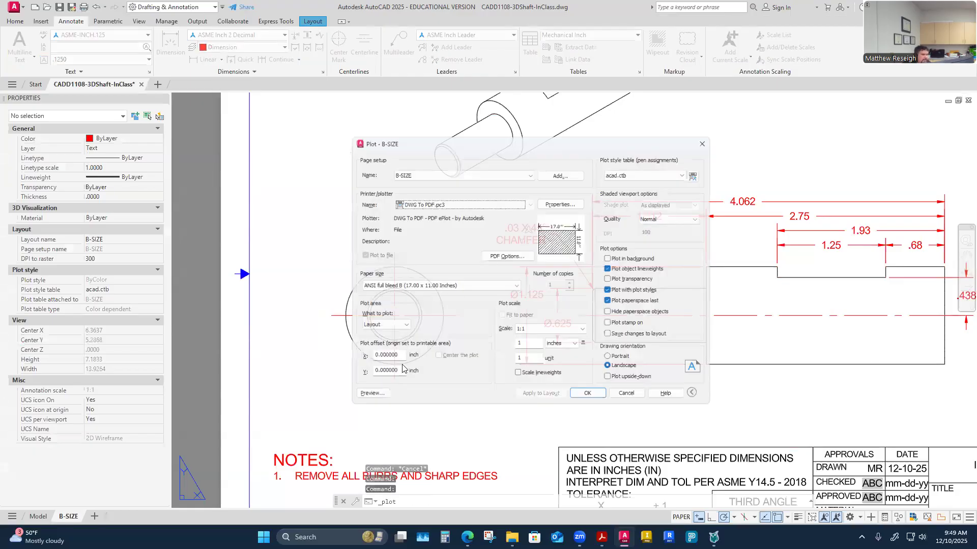
left_click(362, 400)
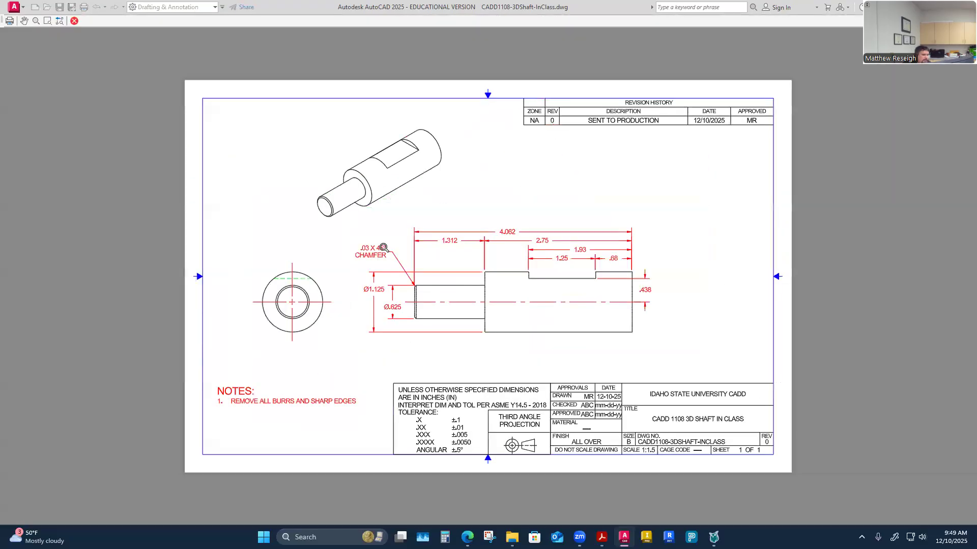
scroll(381, 246, "up", 4)
scroll(384, 262, "up", 2)
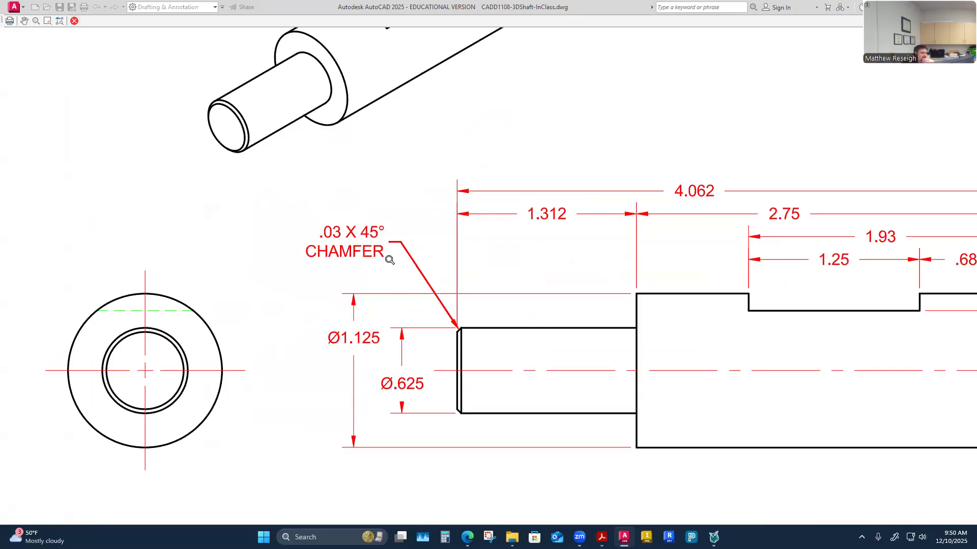
left_click(74, 21)
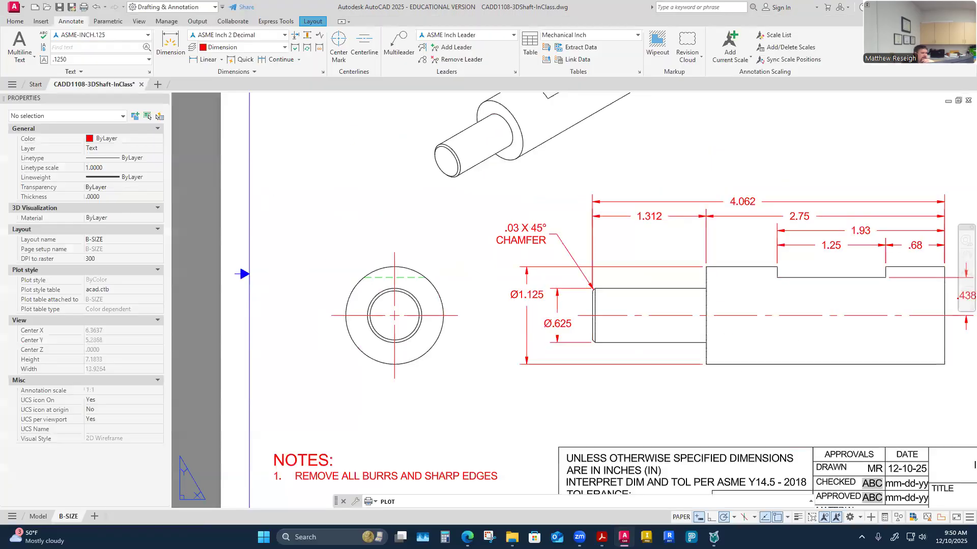
left_click(627, 401)
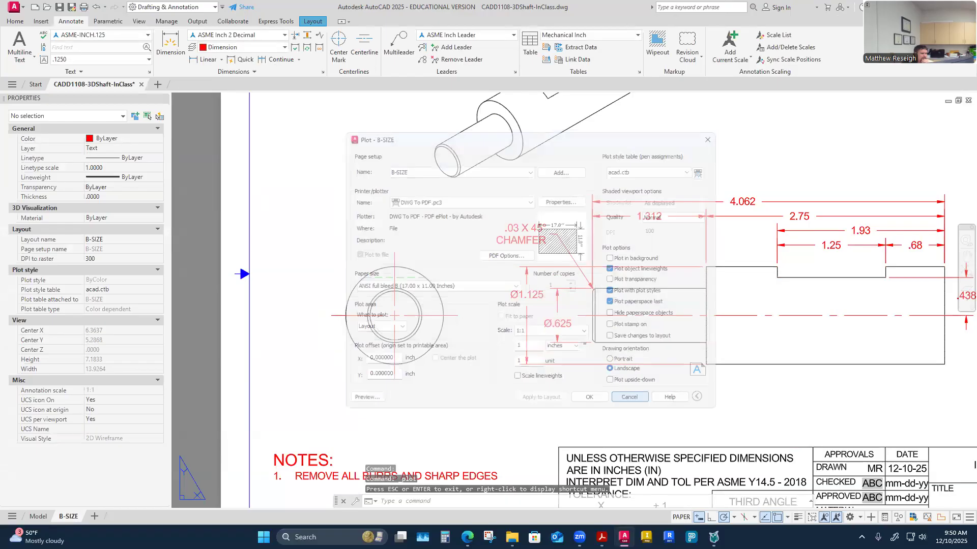
Step: Move the .03 X 45° CHAMFER multileader to the Dimension layer and clear the selection
left_click(543, 242)
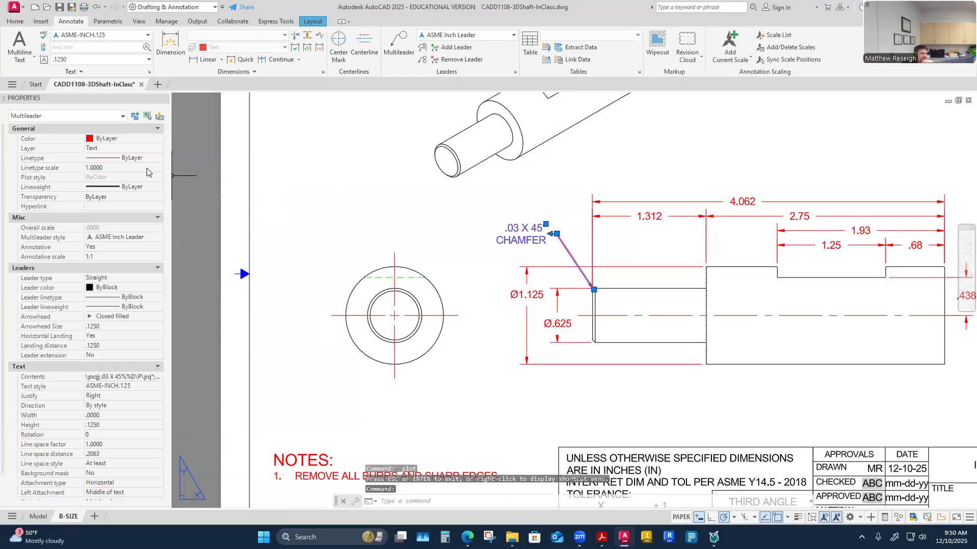
left_click(128, 148)
left_click(158, 148)
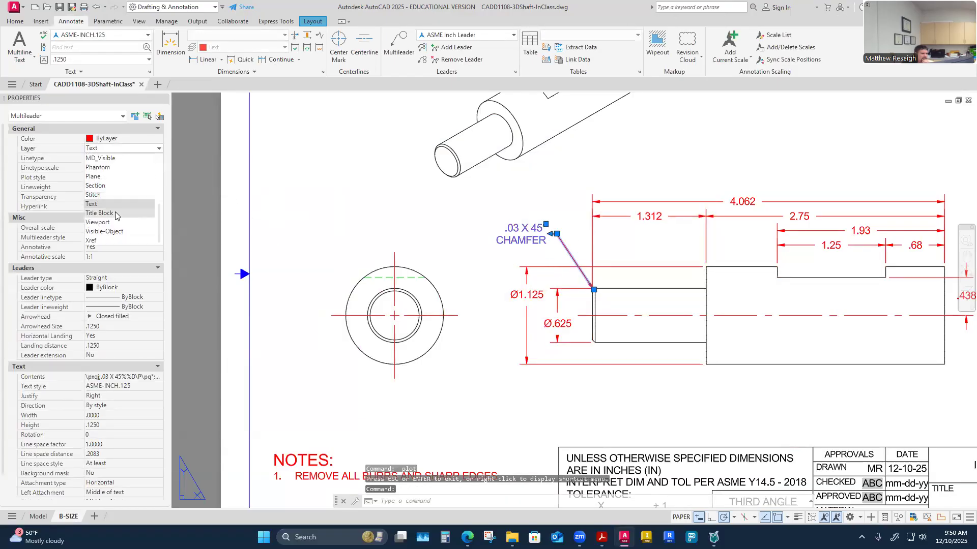
scroll(111, 230, "up", 3)
left_click(104, 180)
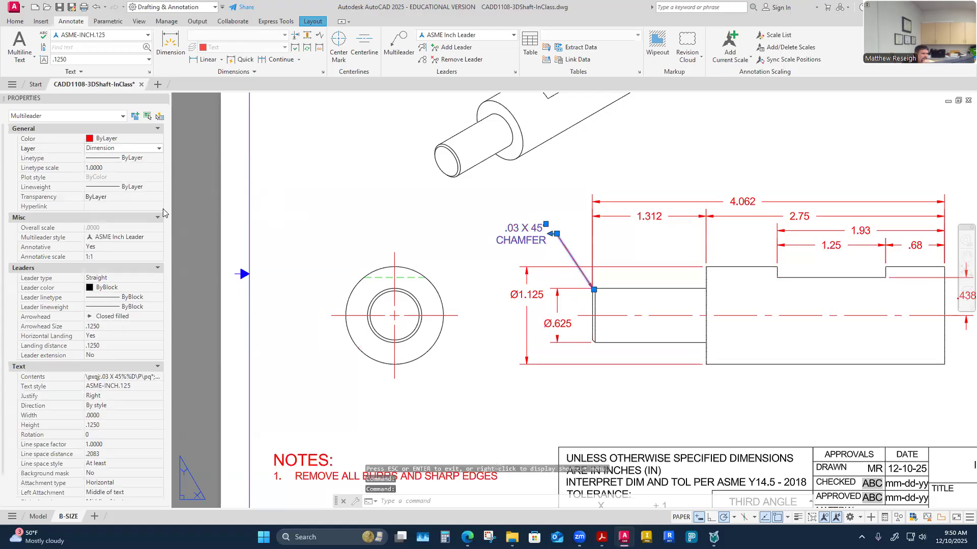
left_click(347, 220)
key("Escape")
key("Escape")
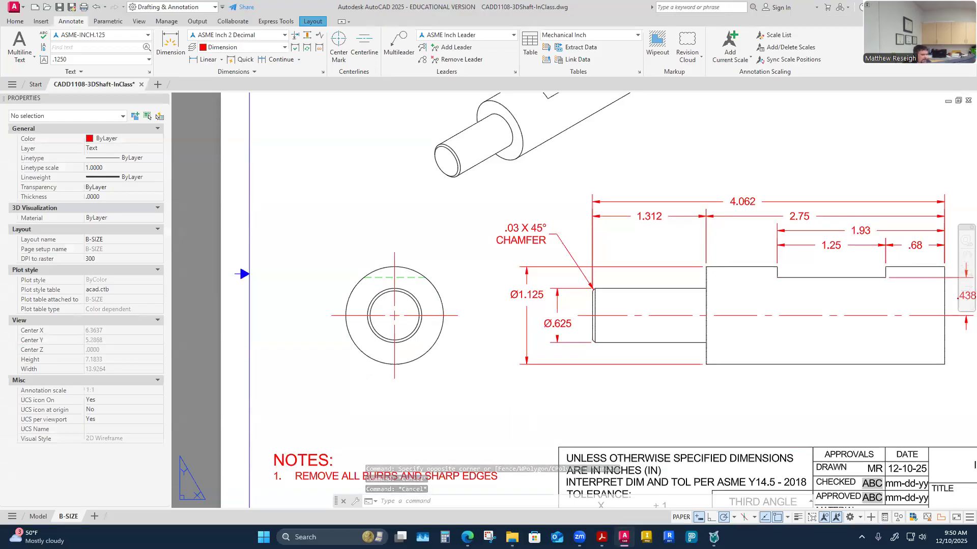
Step: Preview the B-SIZE layout's plot again and examine the chamfer leader where it crosses the diameter dimension's extension line
key("ctrl+p")
left_click(375, 391)
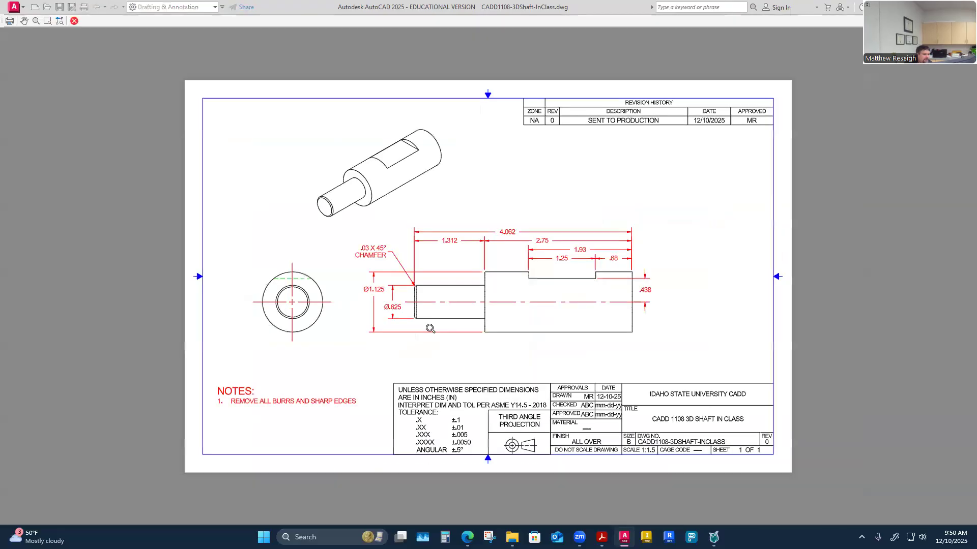
scroll(382, 269, "up", 2)
scroll(381, 269, "down", 4)
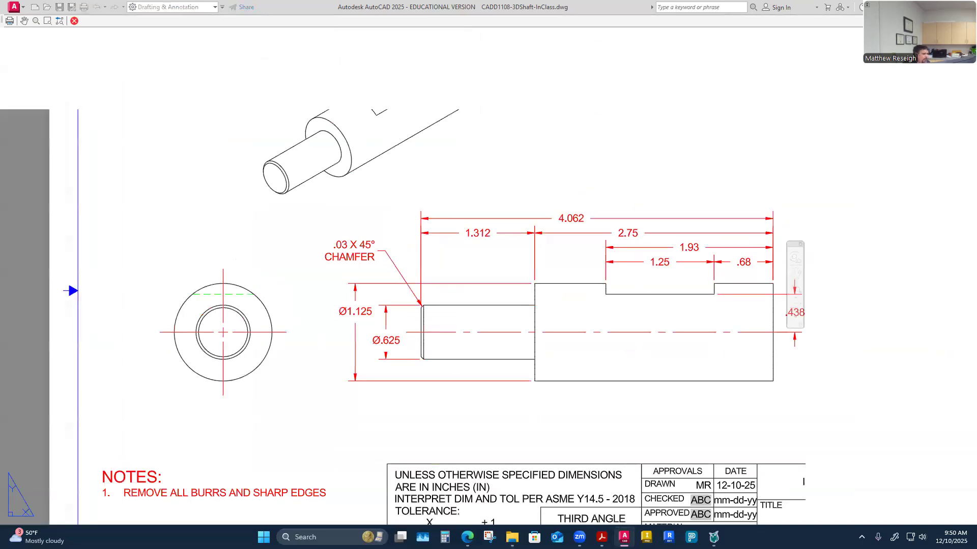
key("Escape")
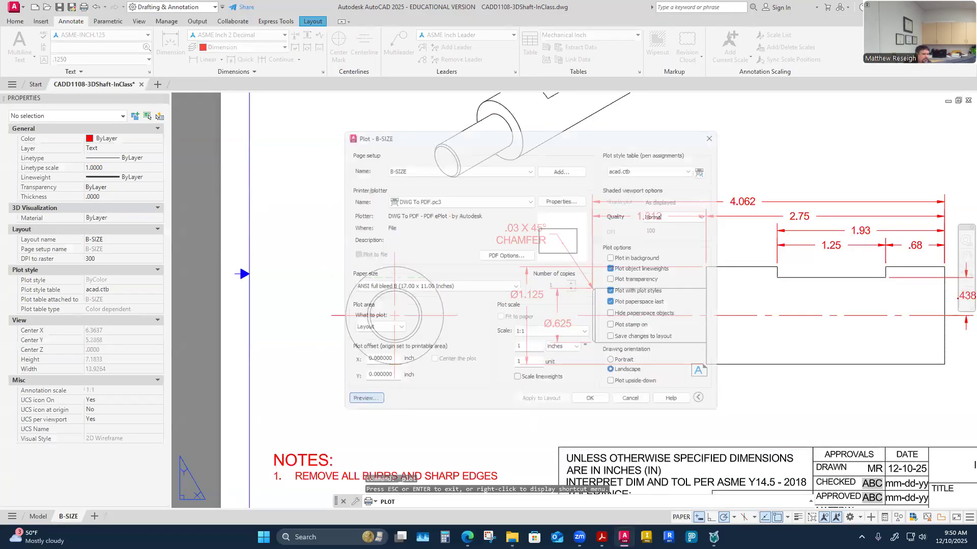
left_click(361, 401)
scroll(370, 304, "up", 3)
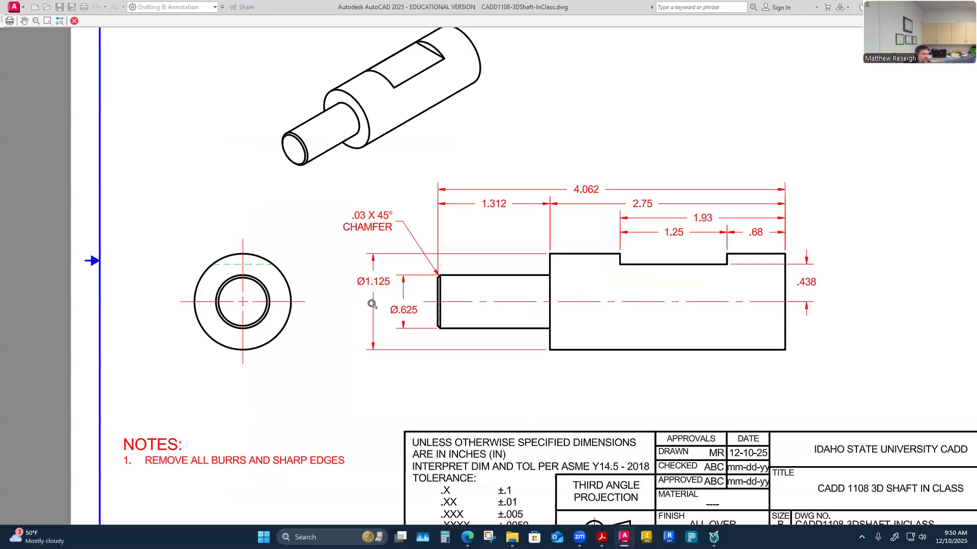
scroll(372, 304, "up", 2)
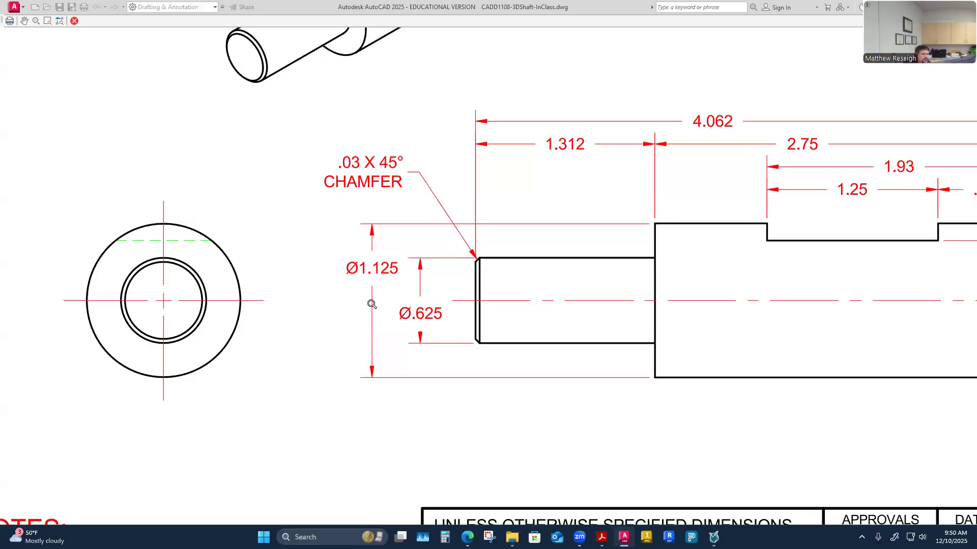
scroll(377, 255, "up", 2)
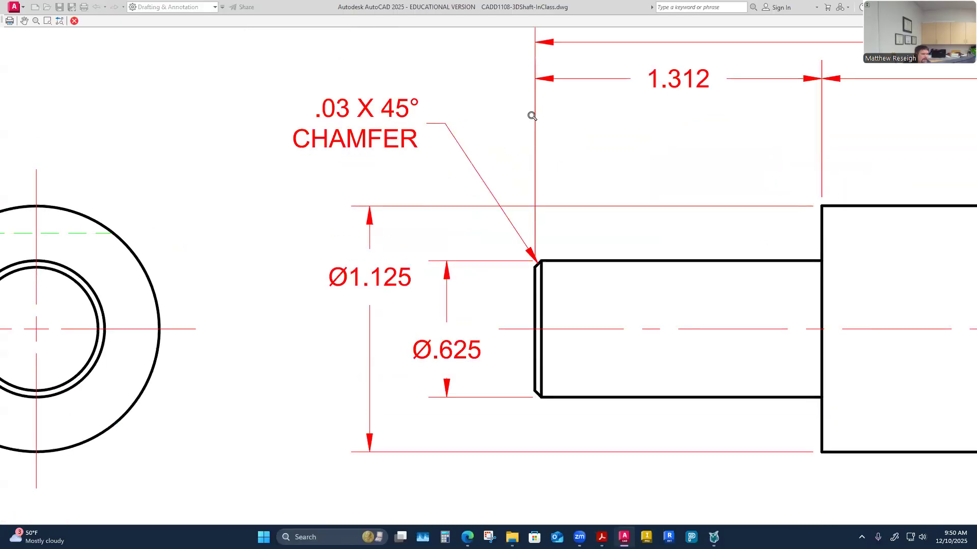
scroll(508, 166, "down", 4)
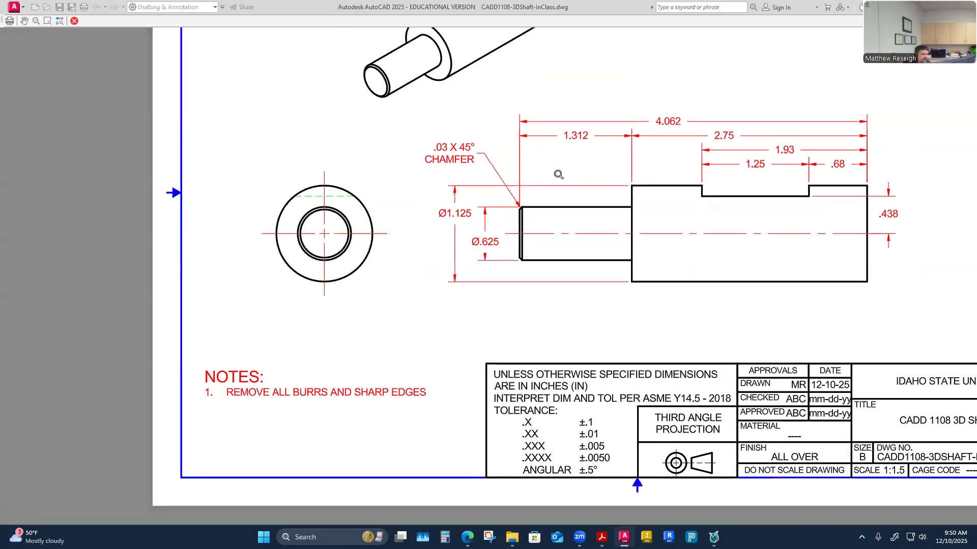
scroll(504, 227, "up", 4)
scroll(504, 227, "down", 2)
scroll(504, 229, "down", 3)
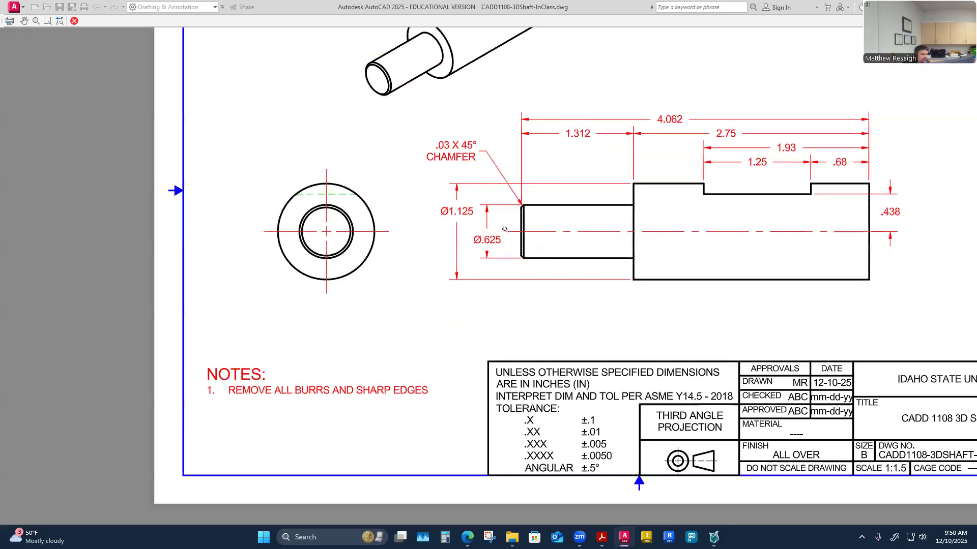
scroll(545, 210, "up", 2)
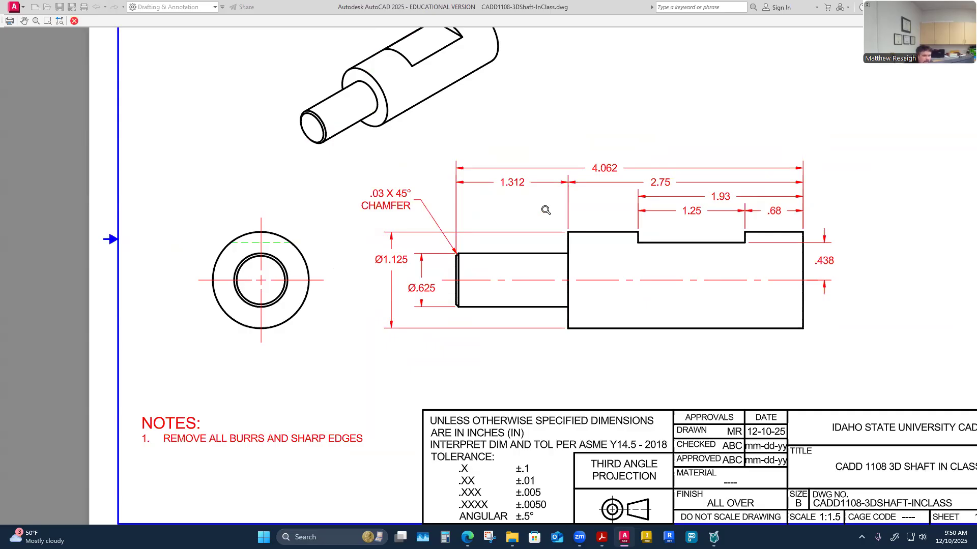
scroll(448, 235, "up", 4)
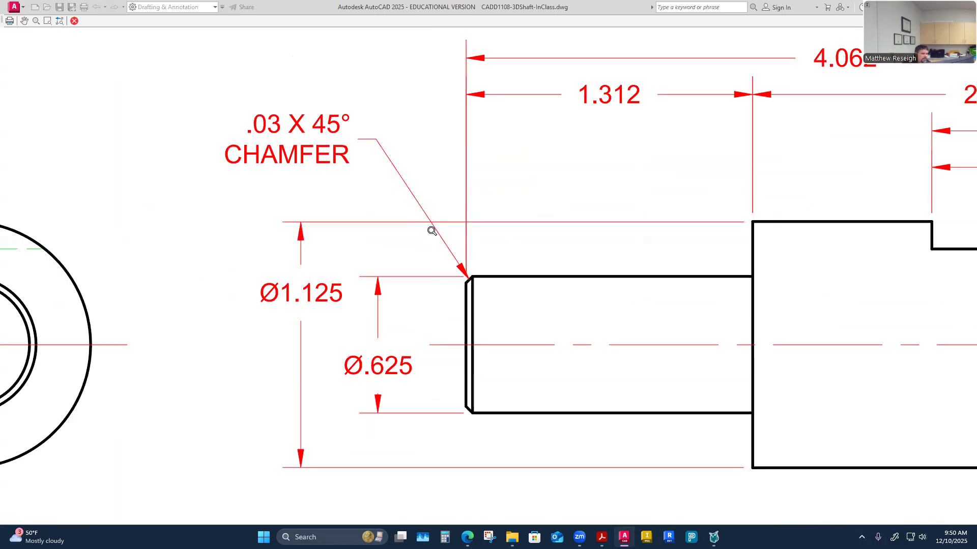
Step: Check the reference drawing CADD1108-3DShaft.pdf in Acrobat, return to AutoCAD, and leave the preview and Plot dialog without plotting
mouse_move(580, 537)
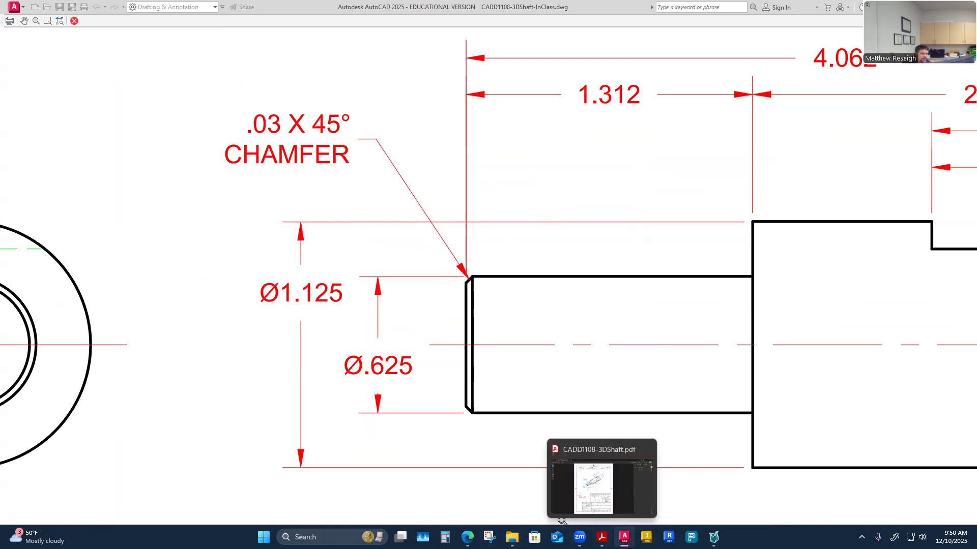
left_click(562, 517)
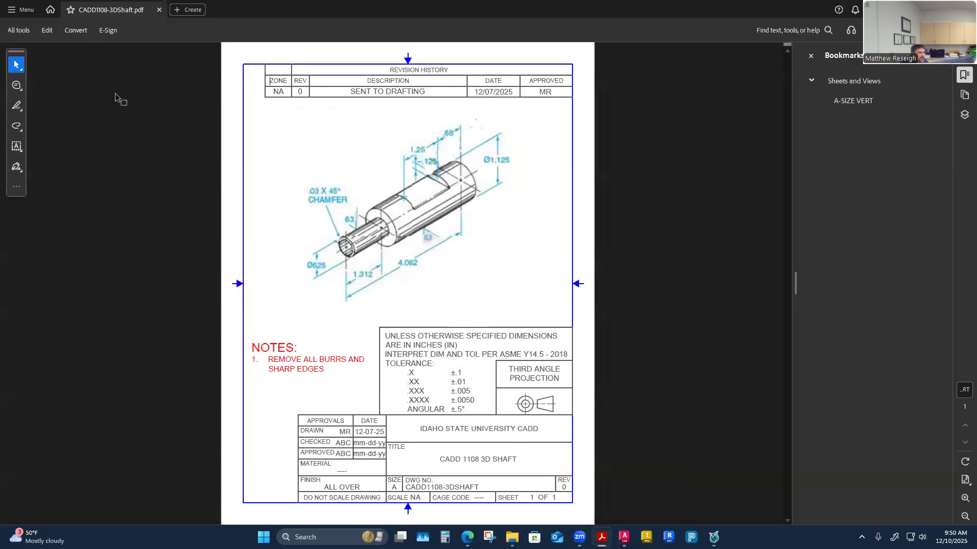
left_click(624, 537)
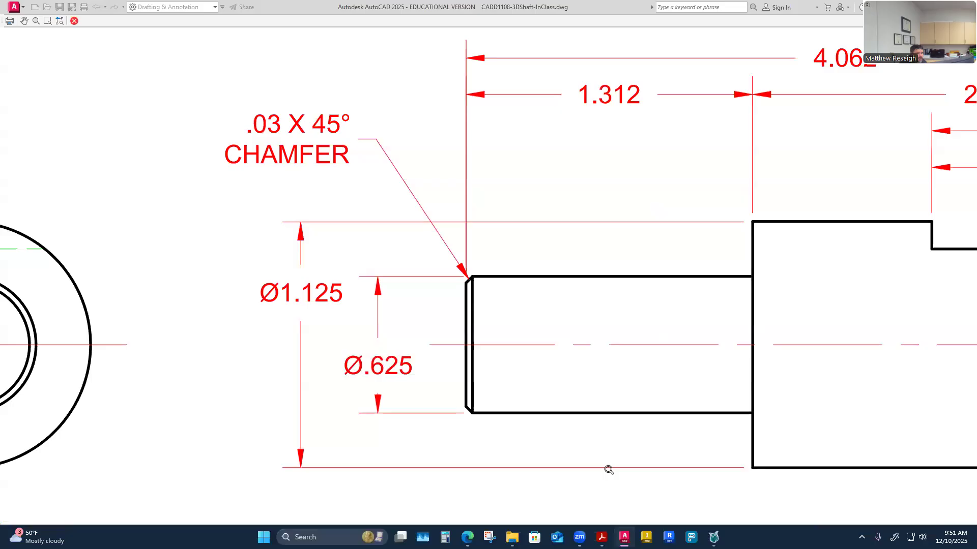
scroll(607, 465, "down", 5)
key("Escape")
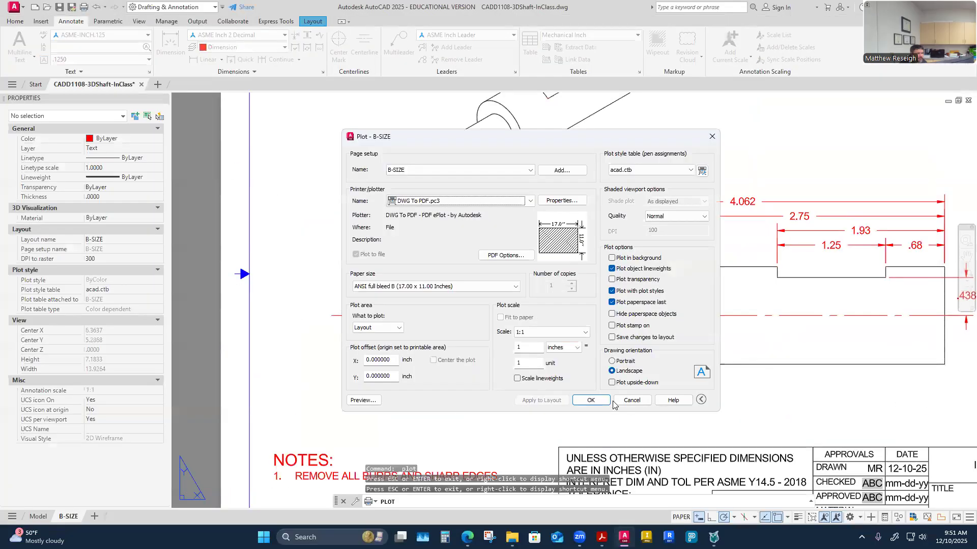
left_click(631, 399)
Step: Try a dimension break on the chamfer leader at the Ø1.125 dimension's upper extension line, and undo it
scroll(571, 248, "up", 3)
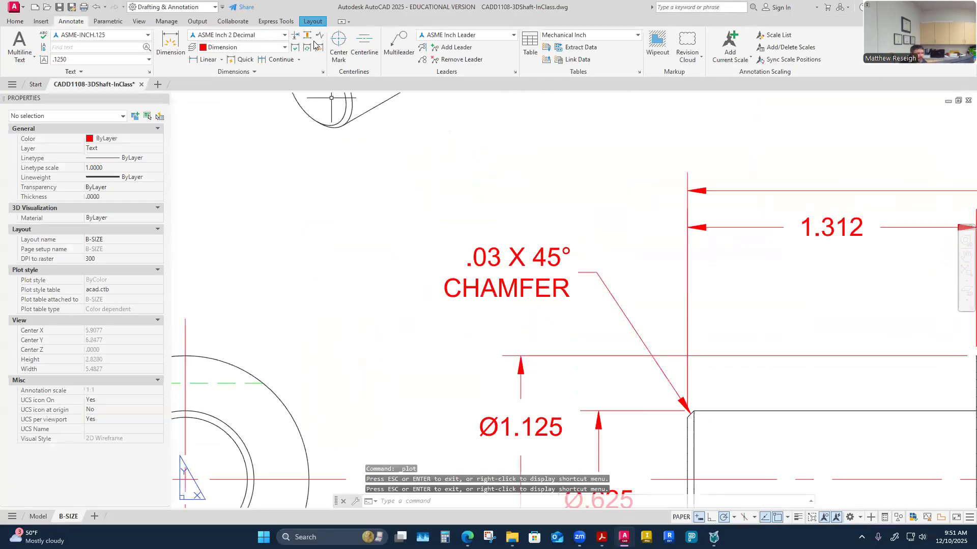
left_click(295, 35)
scroll(650, 373, "up", 2)
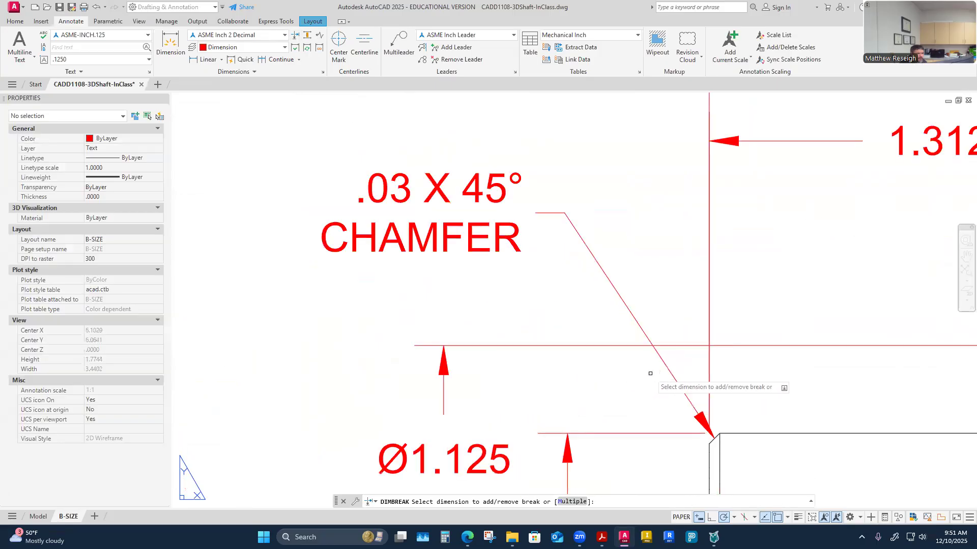
left_click(634, 316)
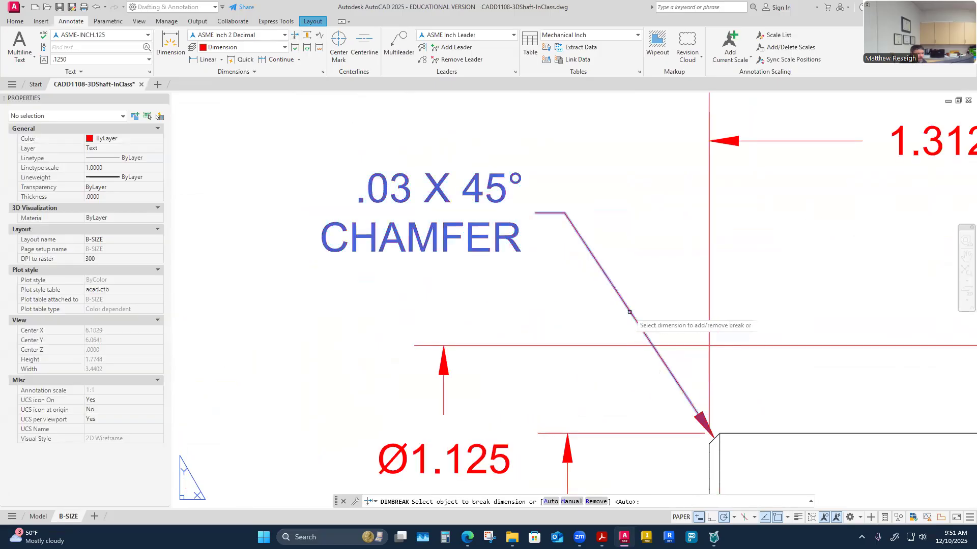
left_click(617, 349)
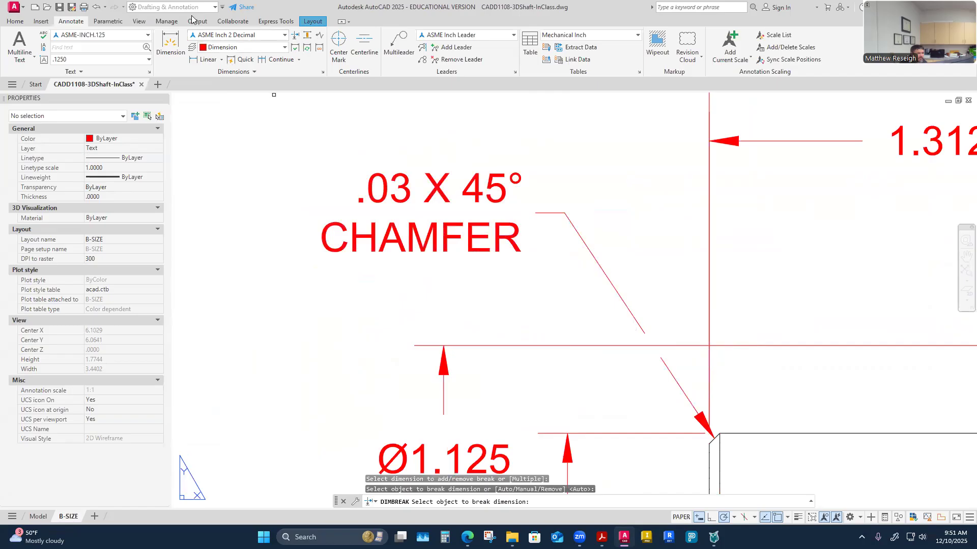
left_click(94, 7)
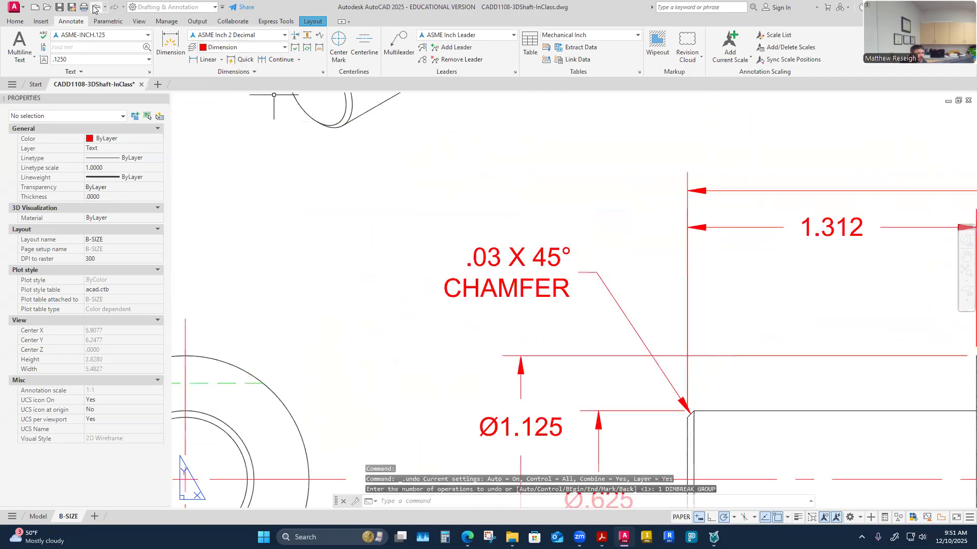
Step: Break the .03 X 45° CHAMFER leader where it crosses the upper extension line of the Ø1.125 dimension
left_click(298, 36)
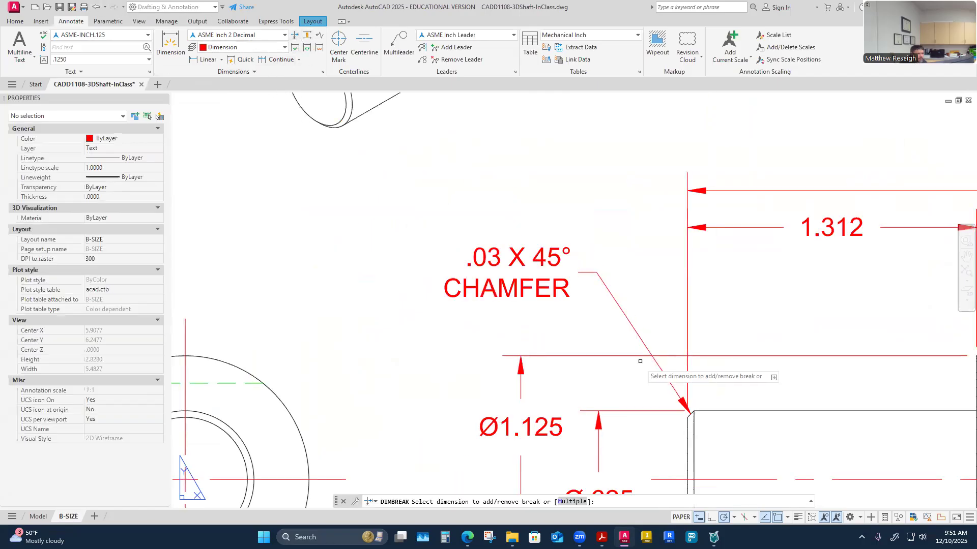
left_click(640, 338)
left_click(620, 355)
key("Escape")
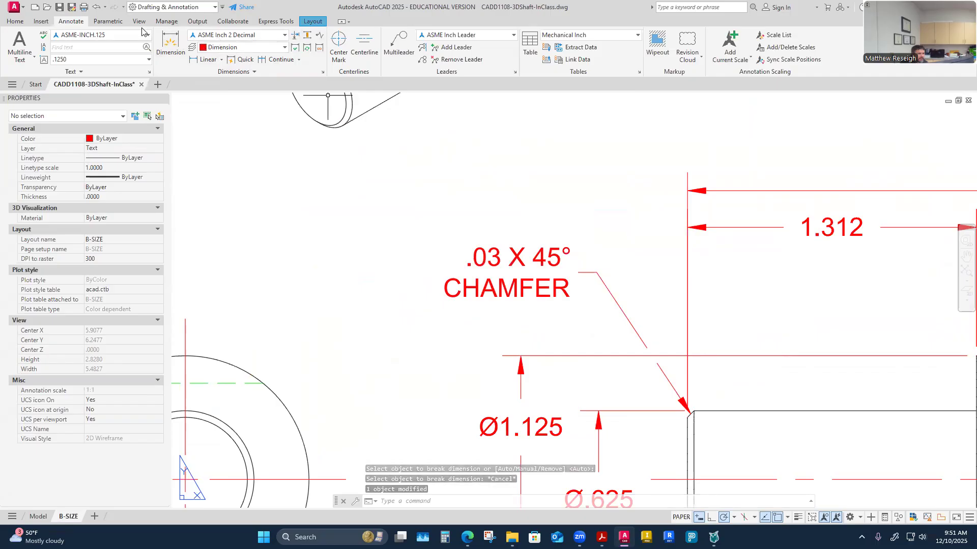
Step: Undo the chamfer leader's break and break the Ø1.125 dimension's upper extension line where the leader crosses it instead
left_click(95, 9)
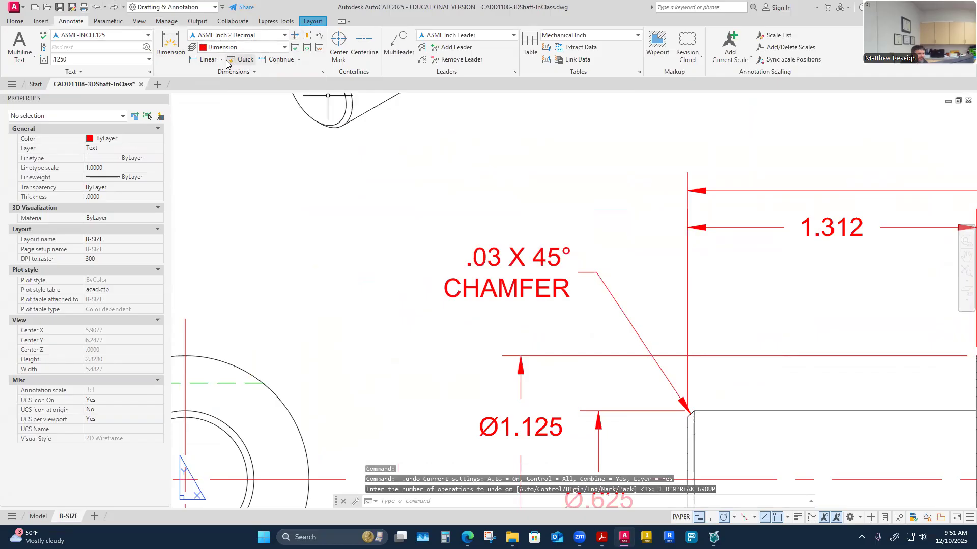
left_click(295, 34)
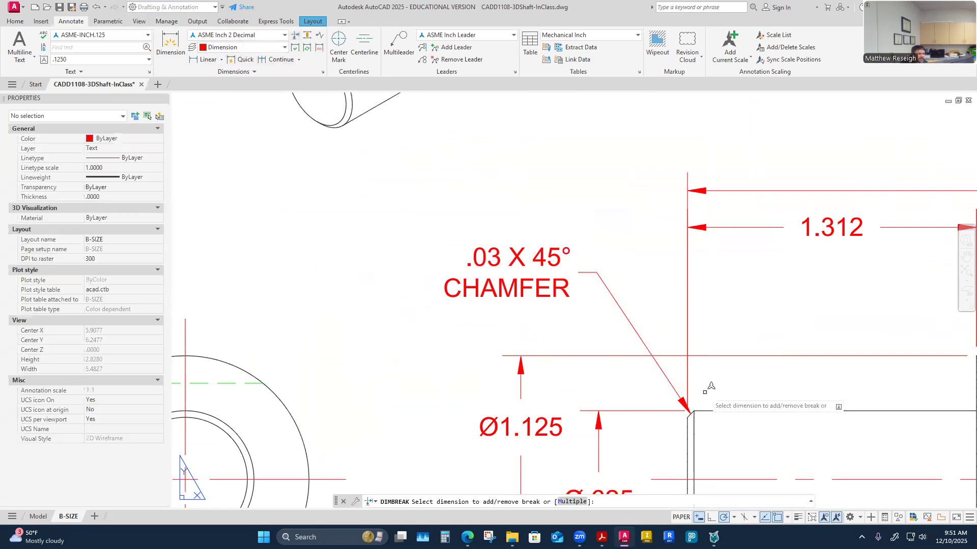
left_click(607, 356)
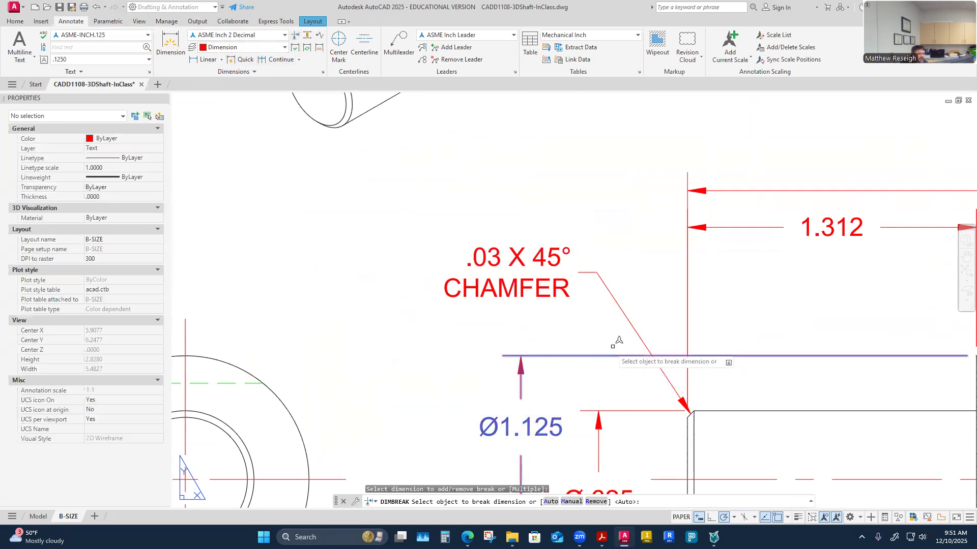
left_click(629, 323)
key("Escape")
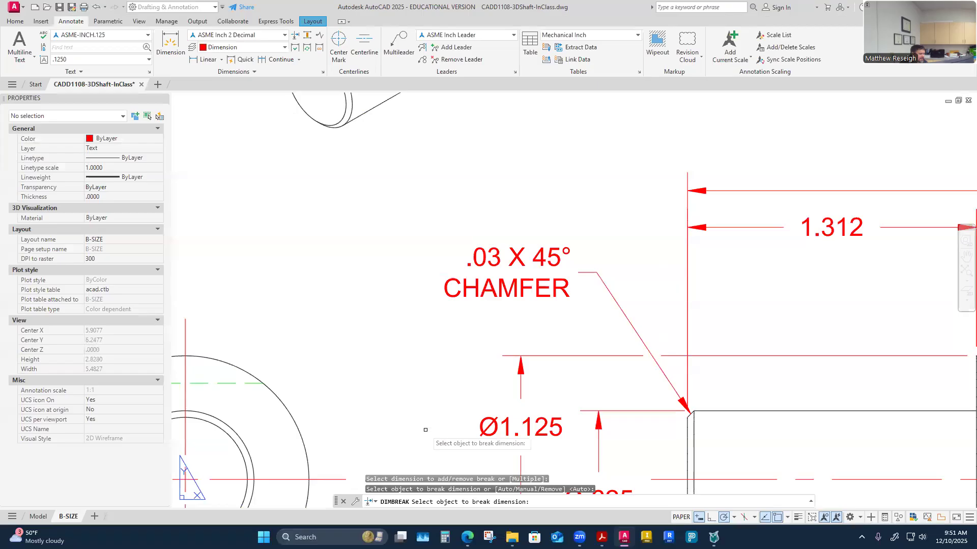
key("Escape")
Step: Examine the new dimension break, the 1.312 dimension's extension lines and the overall dimensioning of the shaft's front view
scroll(426, 430, "down", 5)
scroll(395, 406, "up", 2)
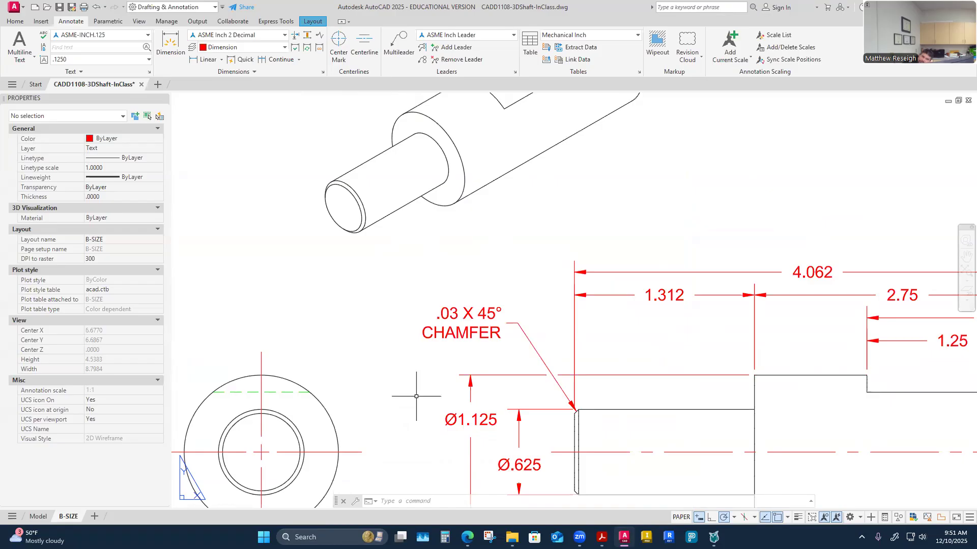
scroll(629, 295, "up", 4)
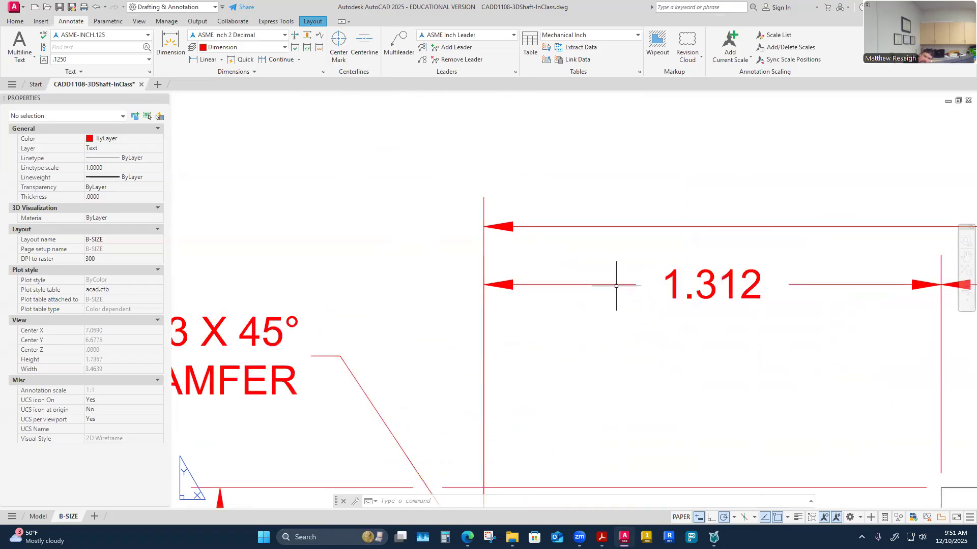
left_click(616, 286)
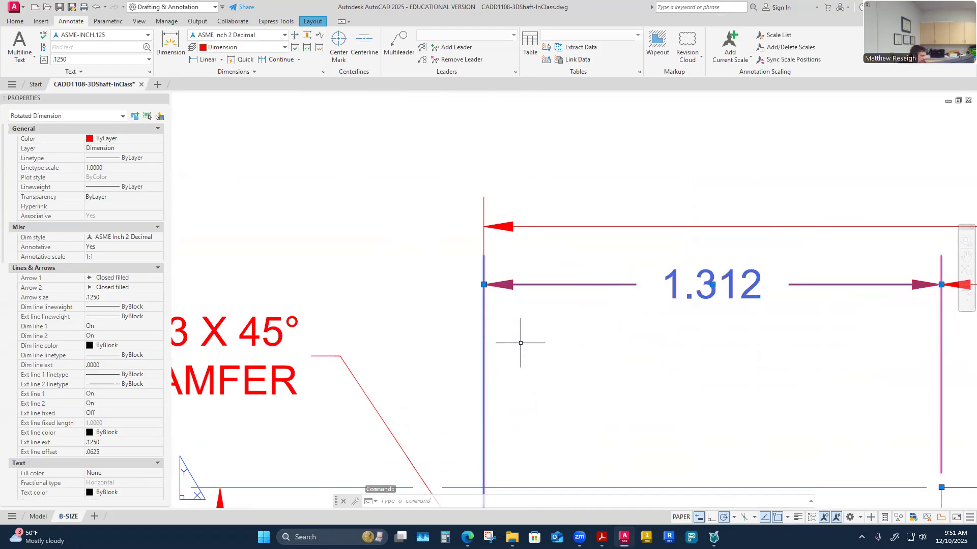
key("Escape")
key("Escape")
scroll(517, 338, "down", 5)
scroll(514, 333, "up", 3)
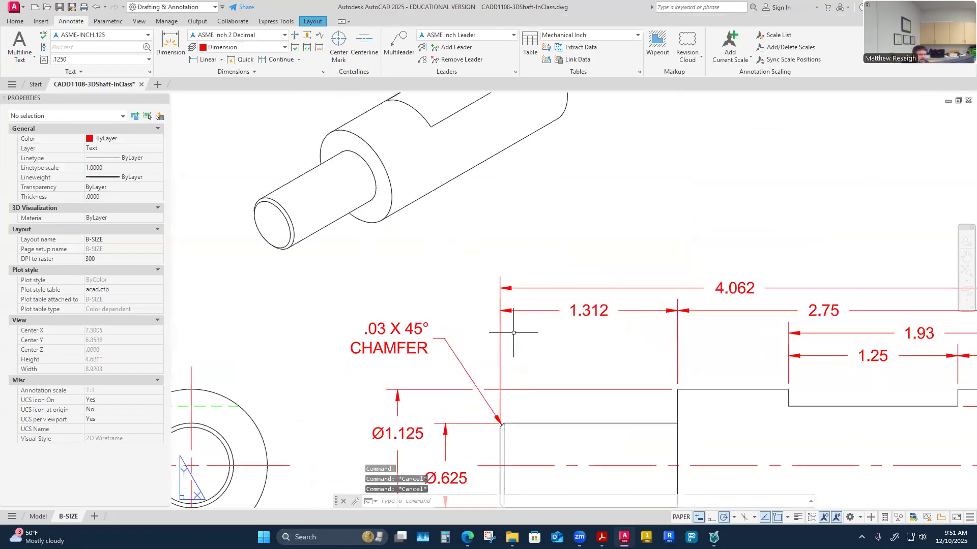
scroll(466, 371, "up", 3)
scroll(491, 399, "down", 6)
scroll(509, 409, "up", 4)
scroll(510, 411, "up", 2)
scroll(484, 404, "down", 2)
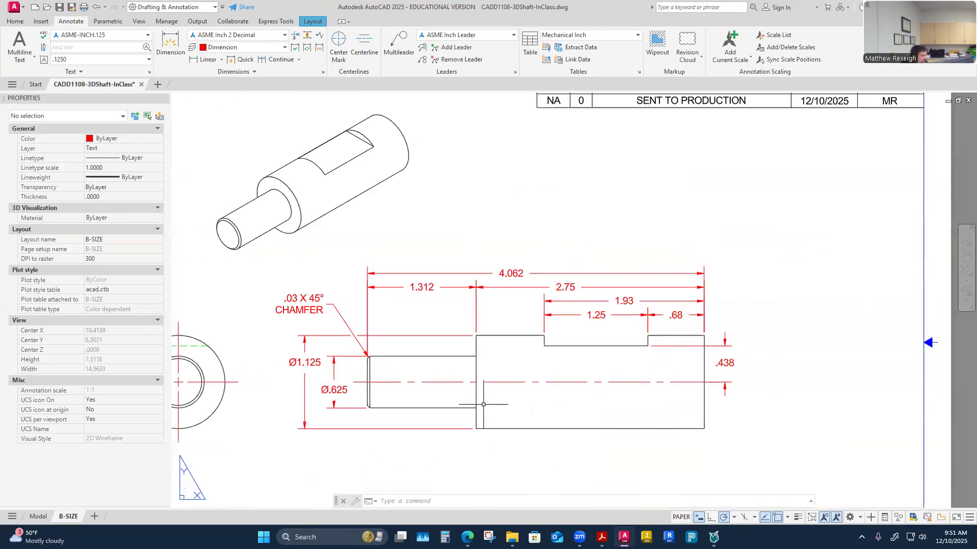
Step: Preview the B-SIZE layout's plot, inspect the dimensions around the chamfered end, and close the preview
key("ctrl+p")
left_click(373, 395)
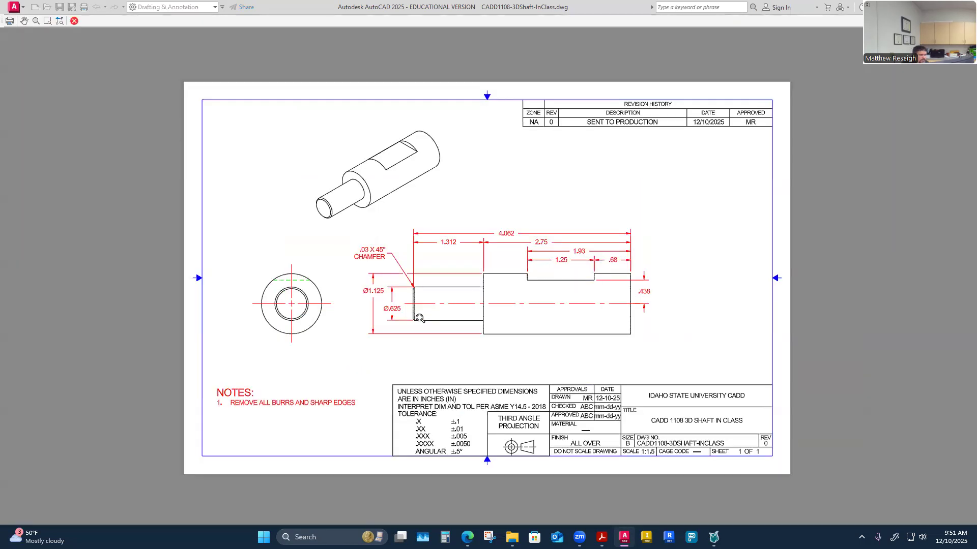
scroll(419, 318, "up", 6)
scroll(410, 322, "down", 4)
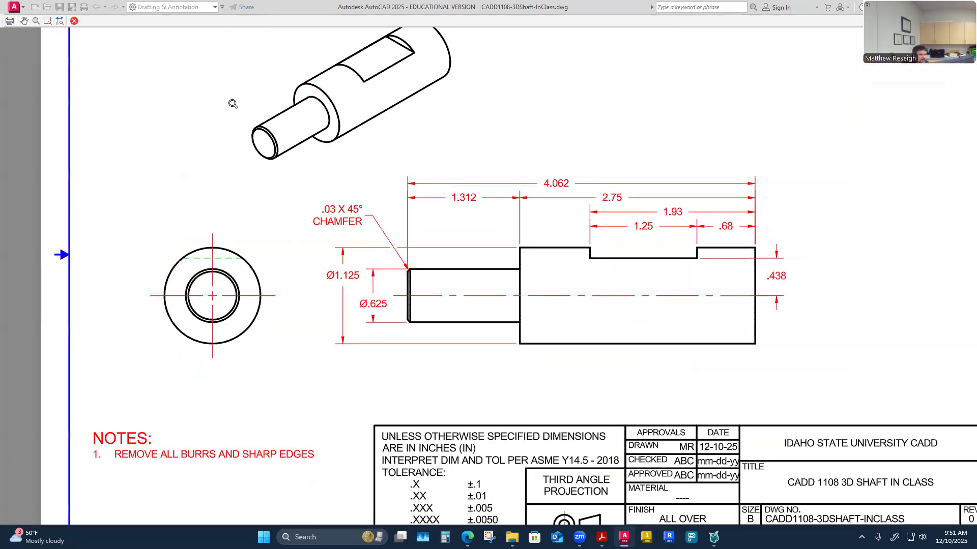
left_click(74, 21)
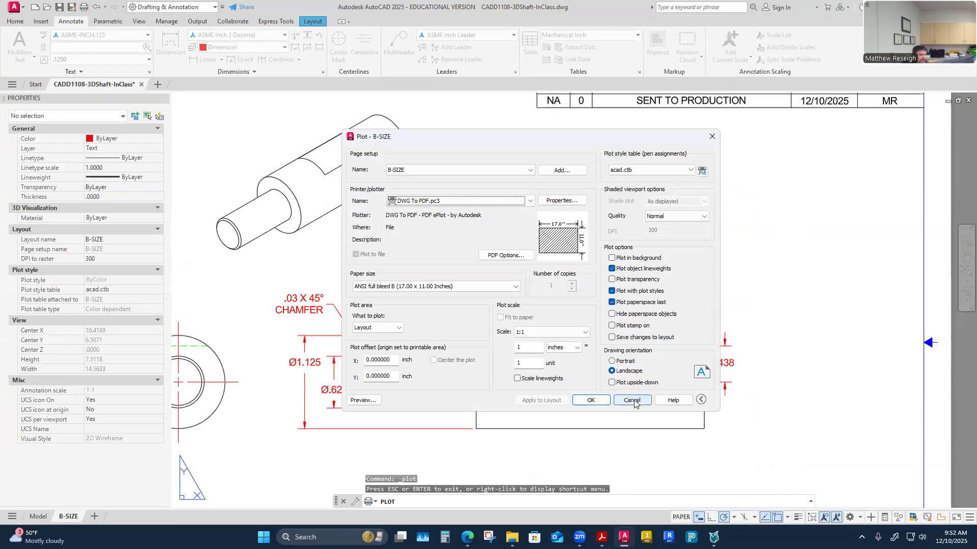
Step: Plot the B-SIZE layout to a PDF named CADD1108-3DShaft-InClass in the 15-Week 15 folder under 01.1-CADD1108 Lab
left_click(591, 400)
left_click(340, 239)
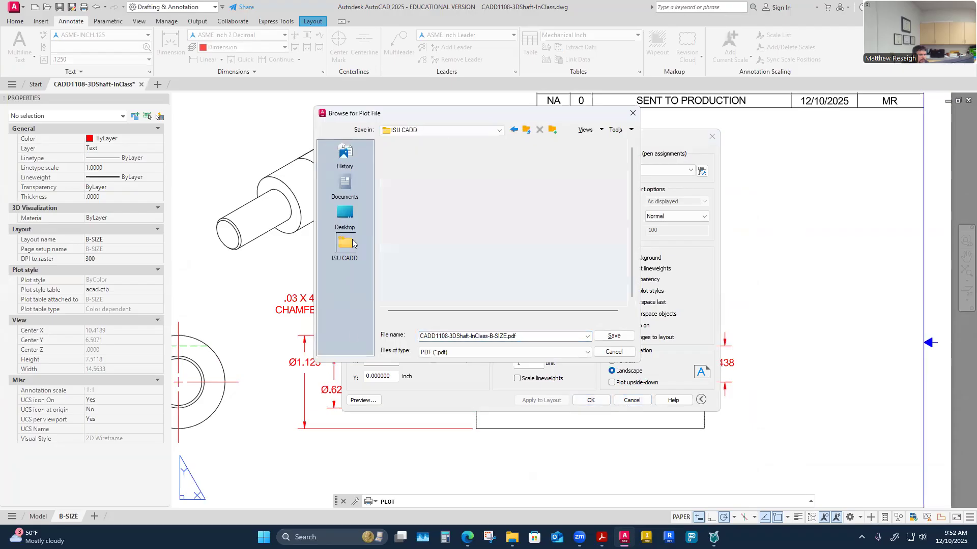
double_click(440, 159)
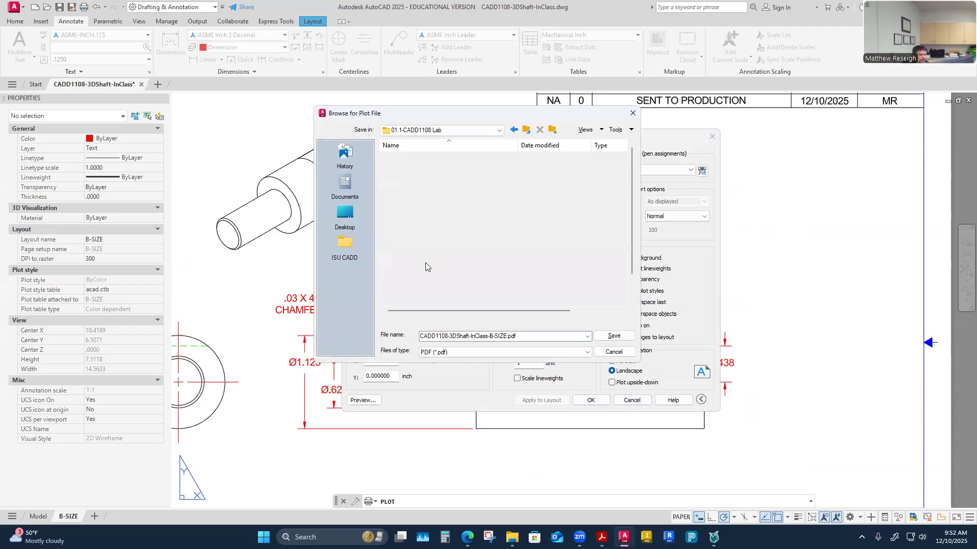
scroll(420, 275, "down", 1)
double_click(420, 274)
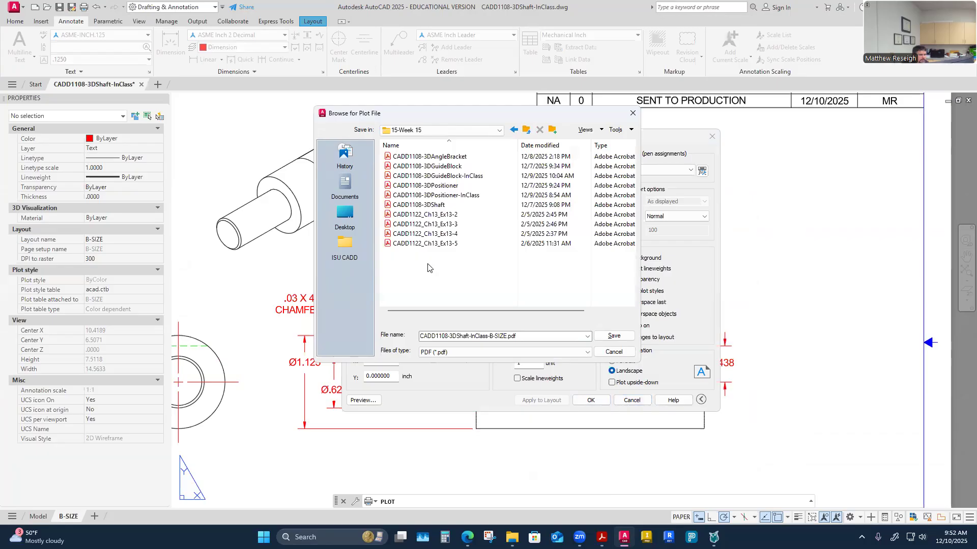
double_click(527, 338)
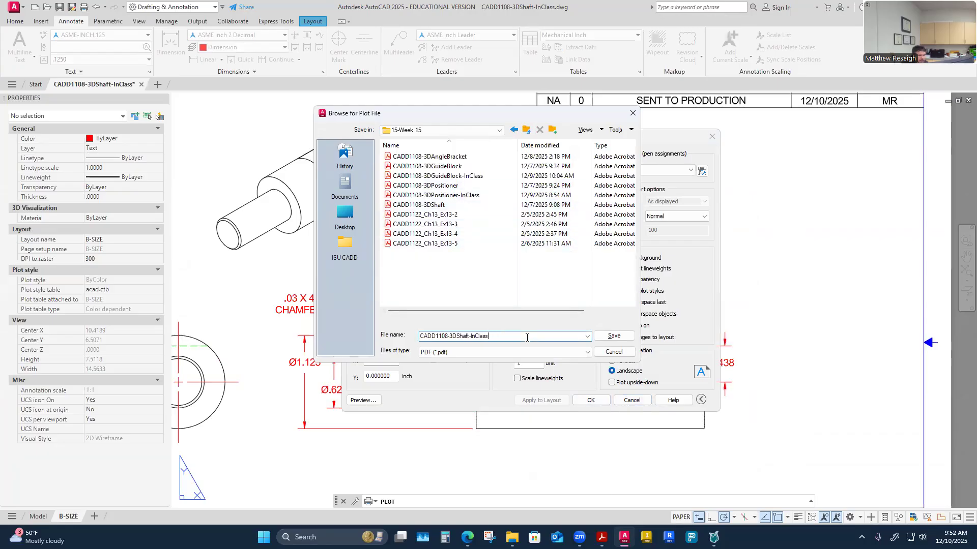
left_click(614, 337)
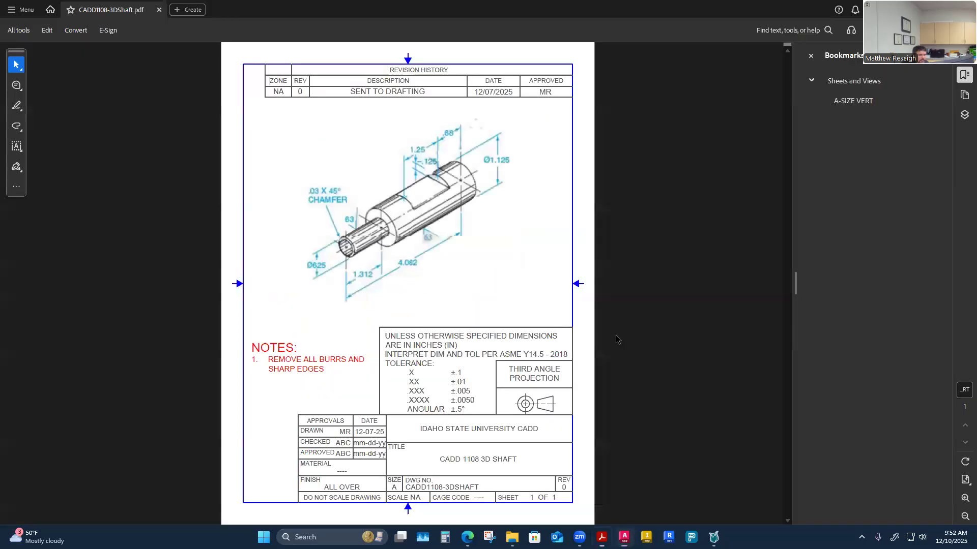